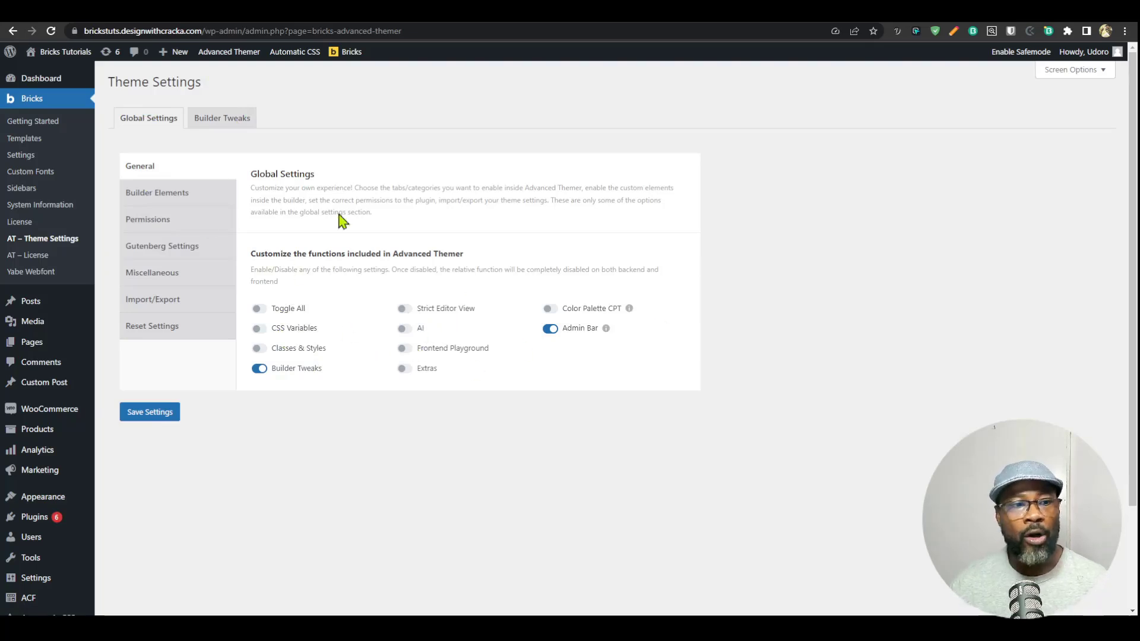
Step: Examine the Builder Tweaks options for elements in the theme settings, including the elements list columns and the element shortcuts
click(236, 123)
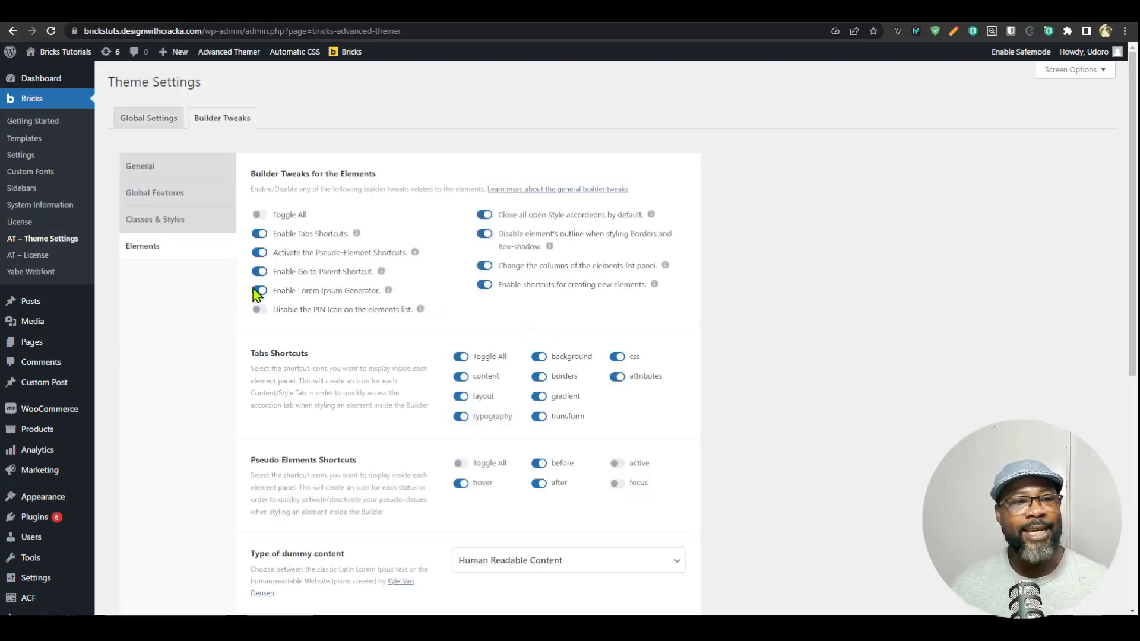
scroll(524, 245, down, 1)
scroll(518, 245, up, 1)
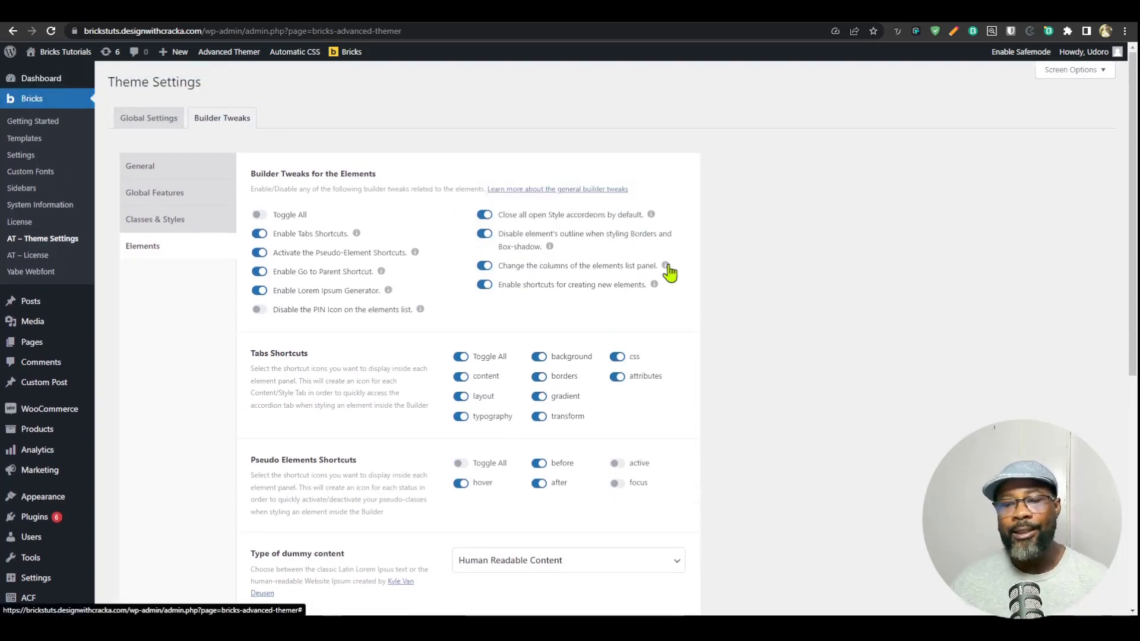
scroll(654, 327, down, 5)
scroll(665, 338, up, 5)
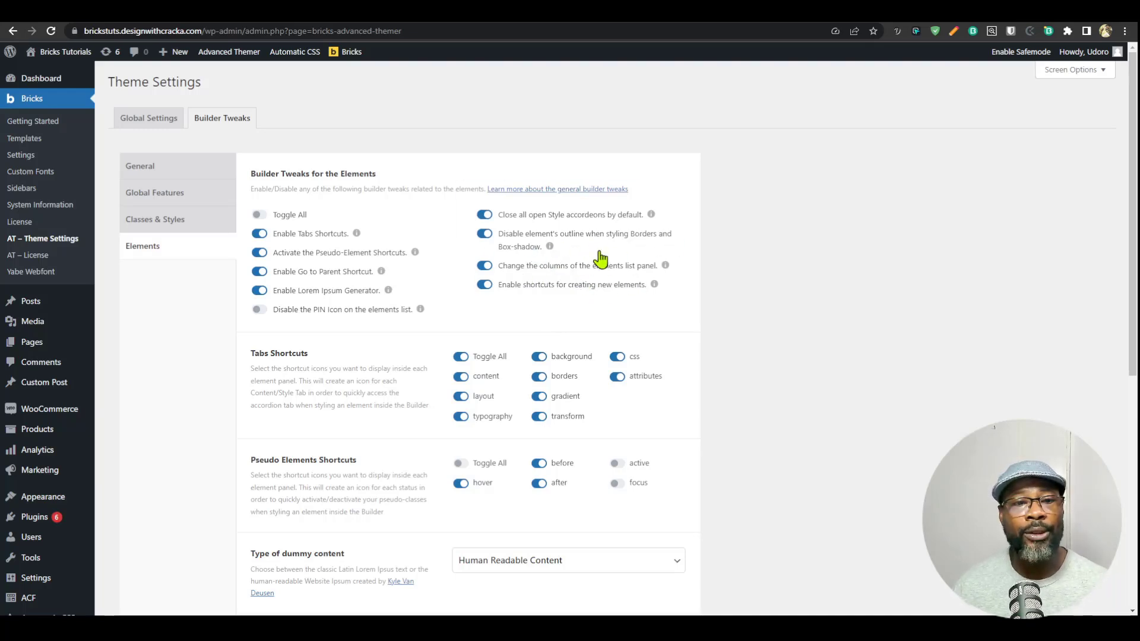
mouse_move(550, 248)
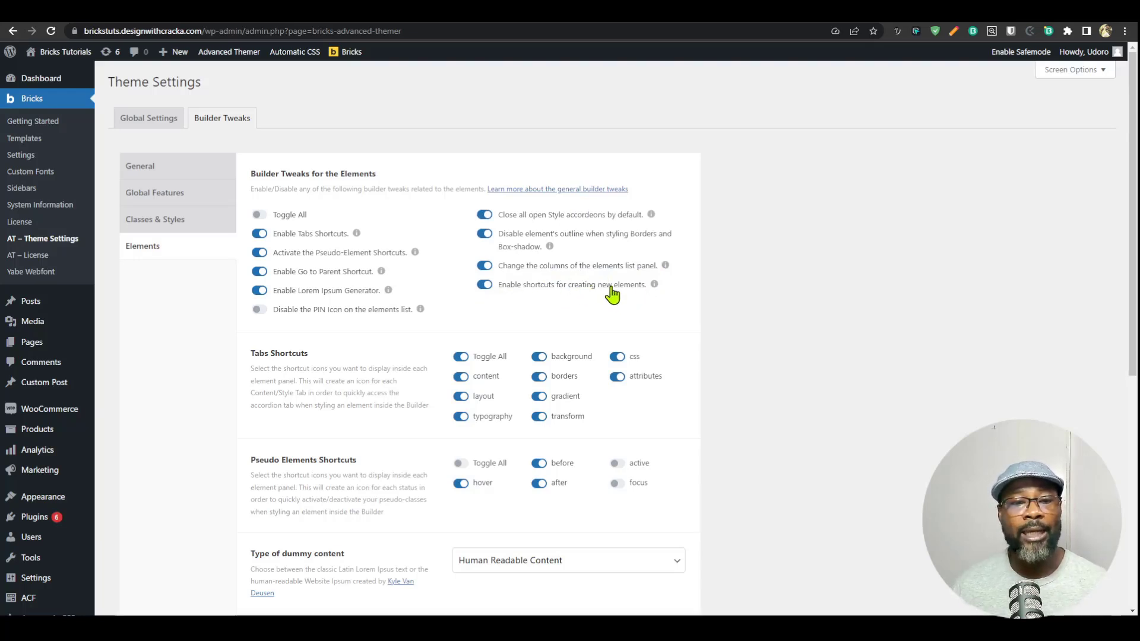
scroll(612, 295, down, 7)
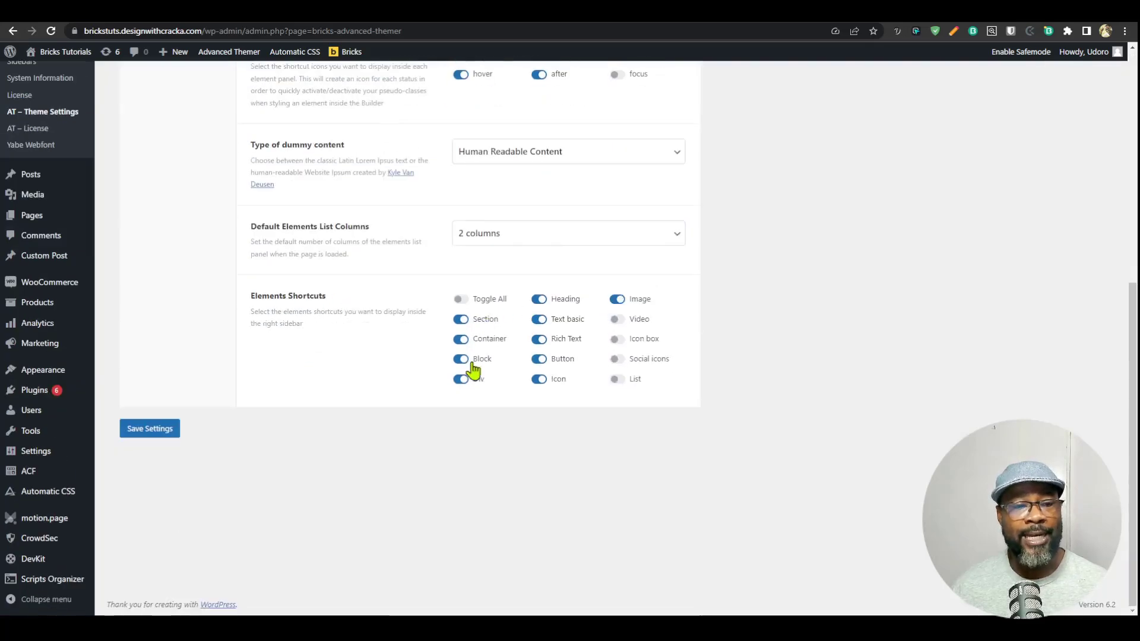
scroll(649, 455, up, 5)
scroll(648, 456, down, 4)
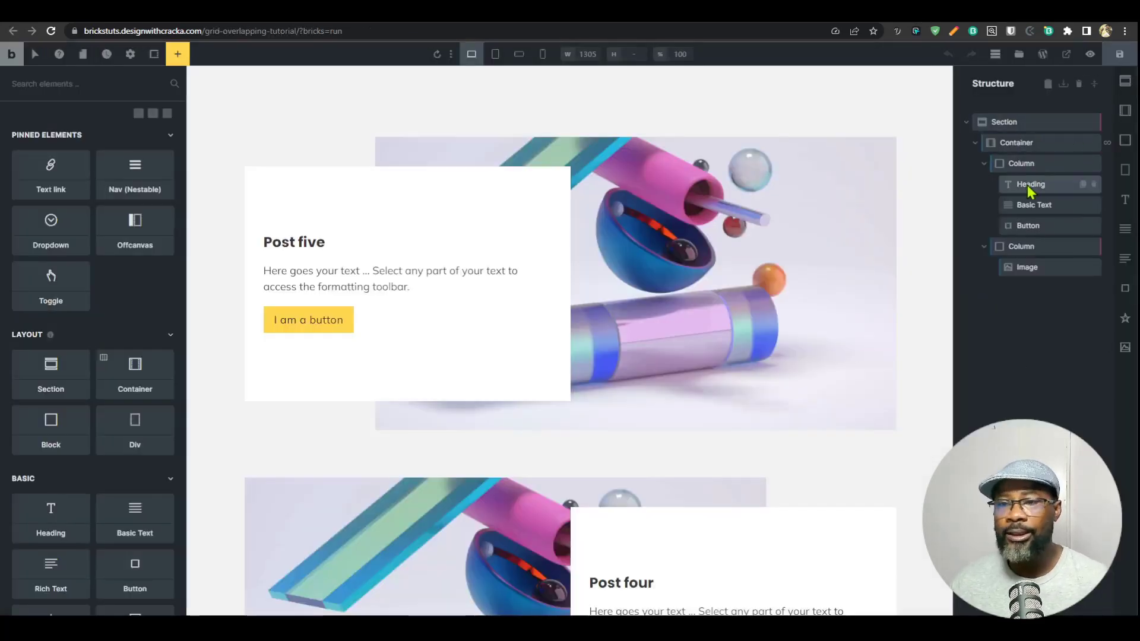
Step: Add a new section after the existing one and insert a container inside it
click(1009, 123)
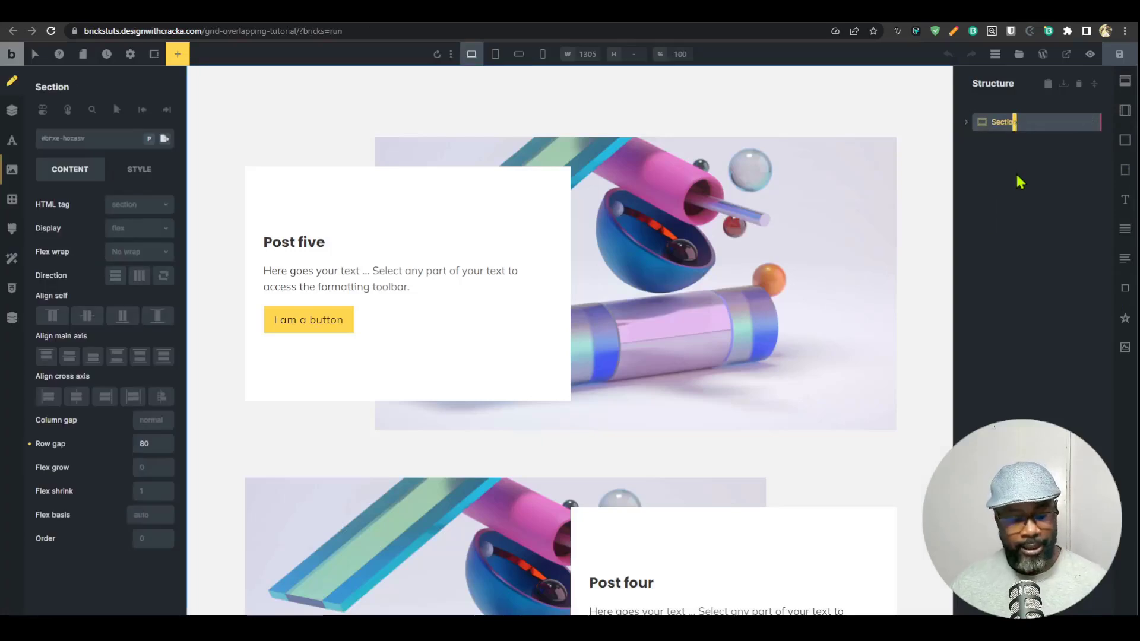
click(1020, 206)
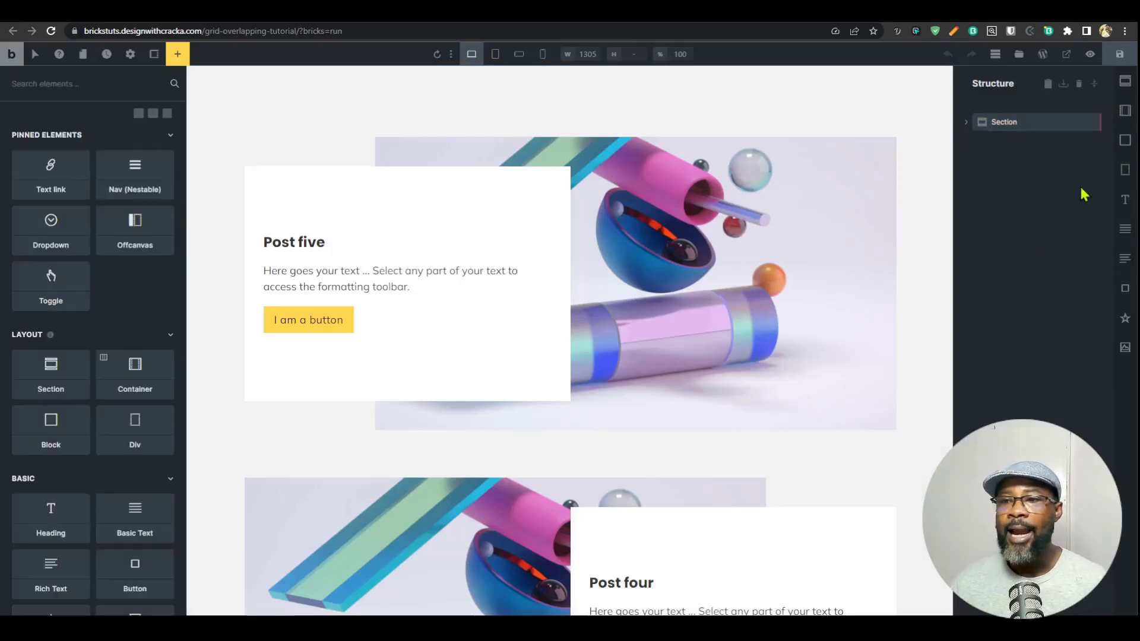
click(1125, 81)
click(1038, 146)
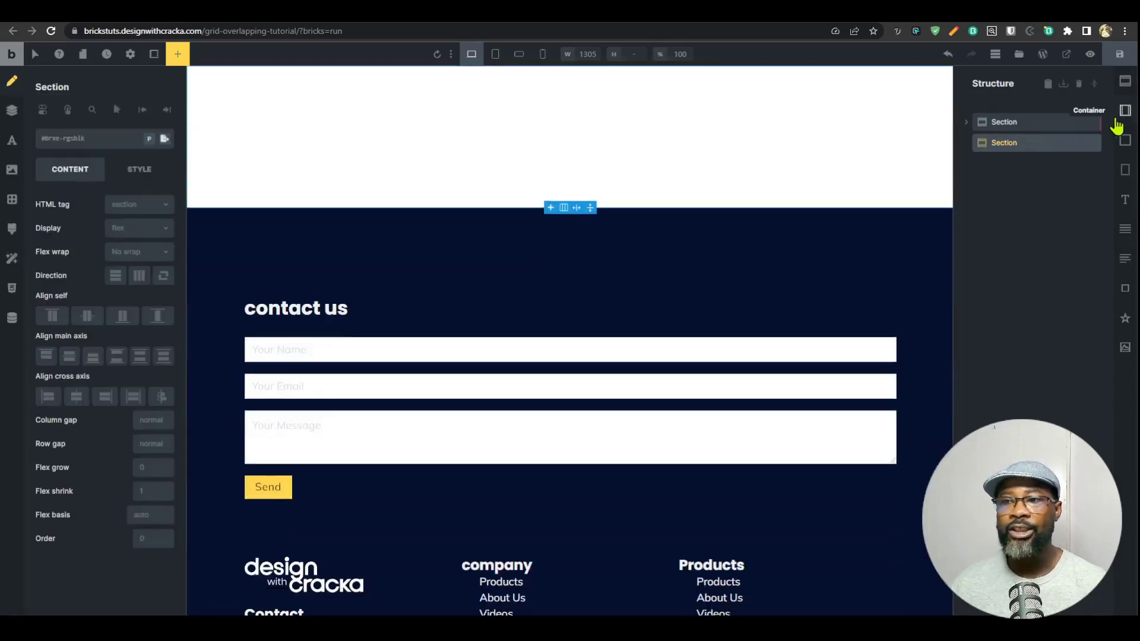
click(1125, 111)
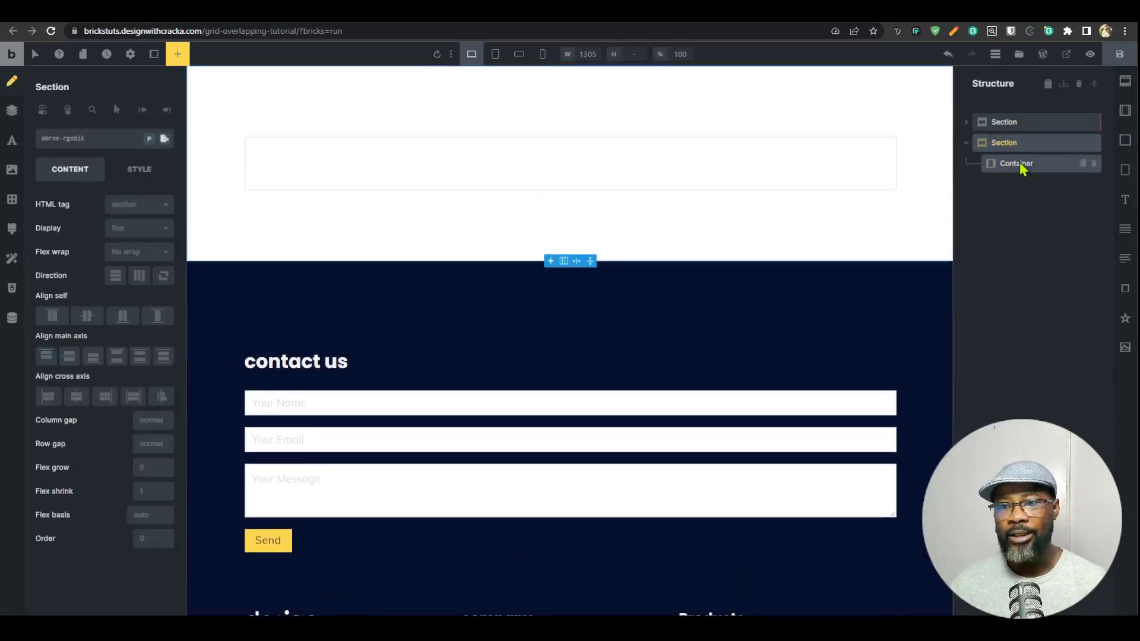
Step: Add a div to the new container and fill it with a heading, a button, an icon and an image
click(1124, 169)
click(1125, 200)
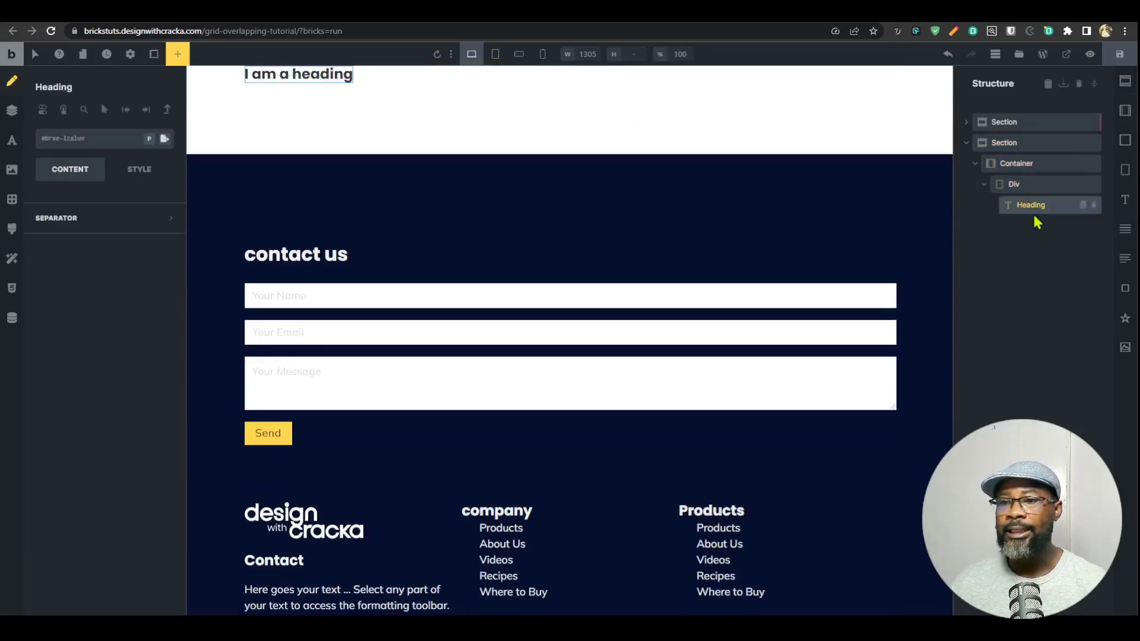
click(1126, 289)
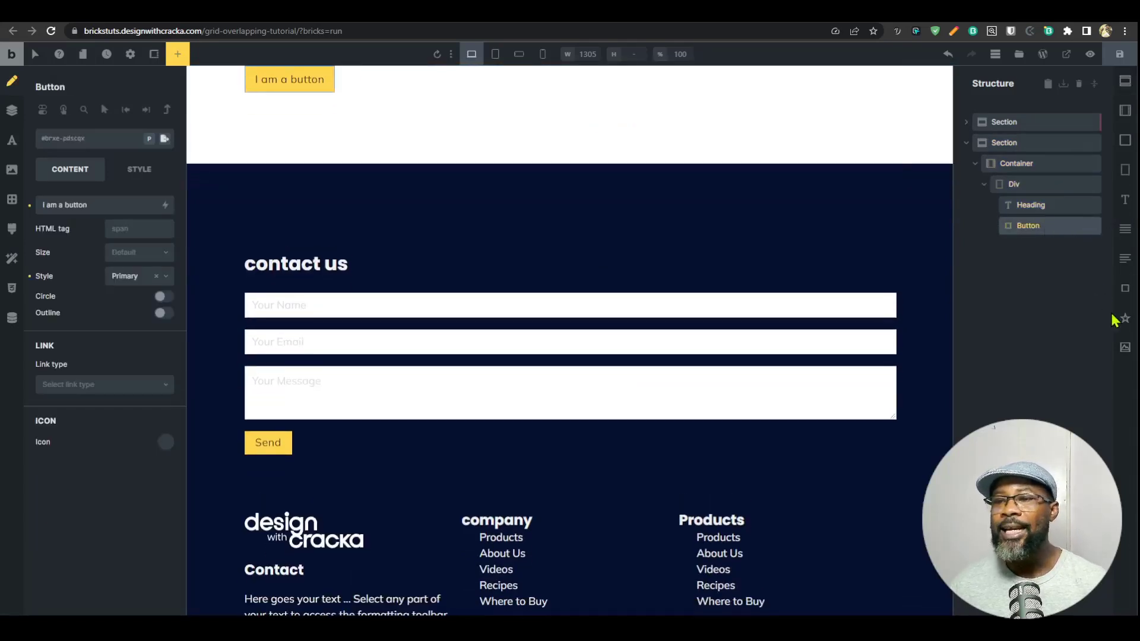
click(1125, 319)
click(1126, 348)
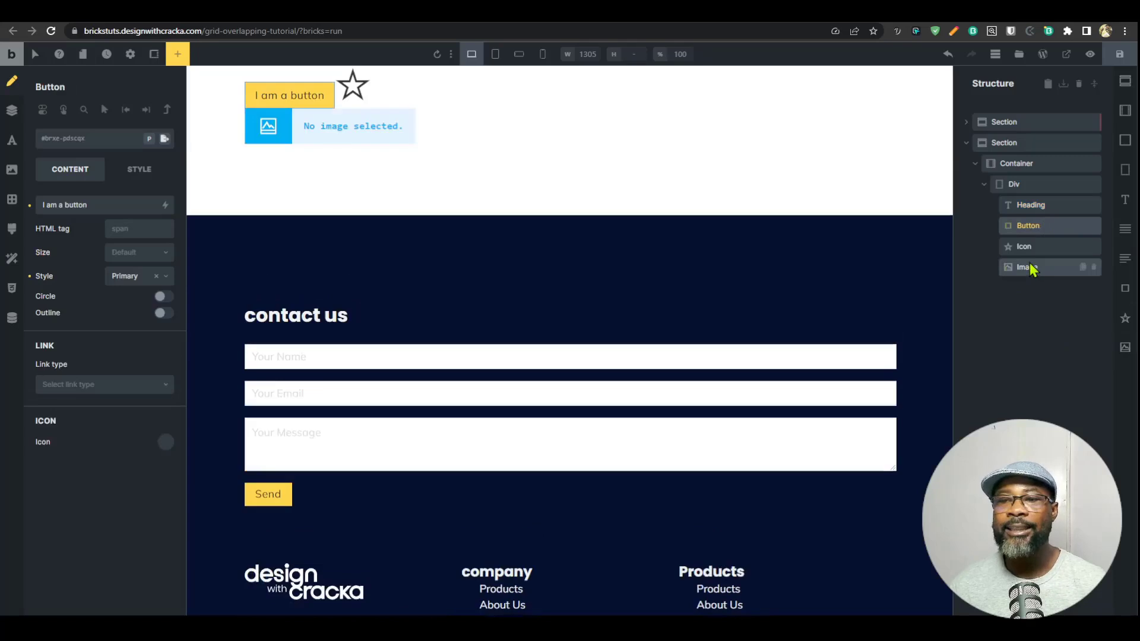
Step: Move the image directly below the heading inside the div
drag(1005, 272, 1007, 231)
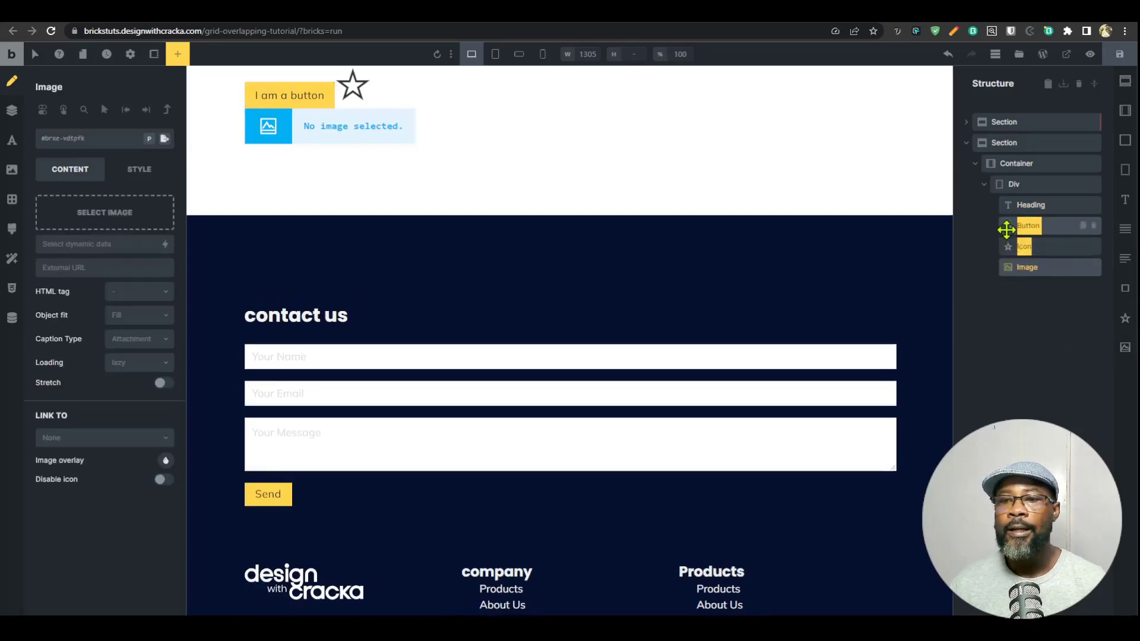
click(1003, 269)
drag(1004, 270, 1025, 227)
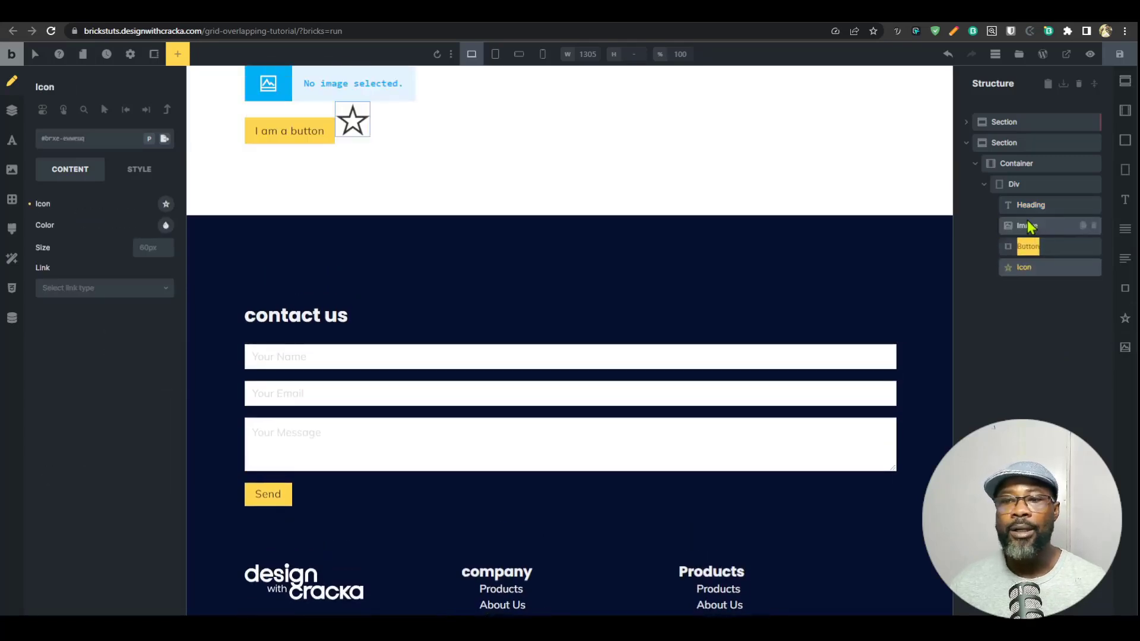
scroll(718, 308, up, 8)
scroll(445, 394, down, 7)
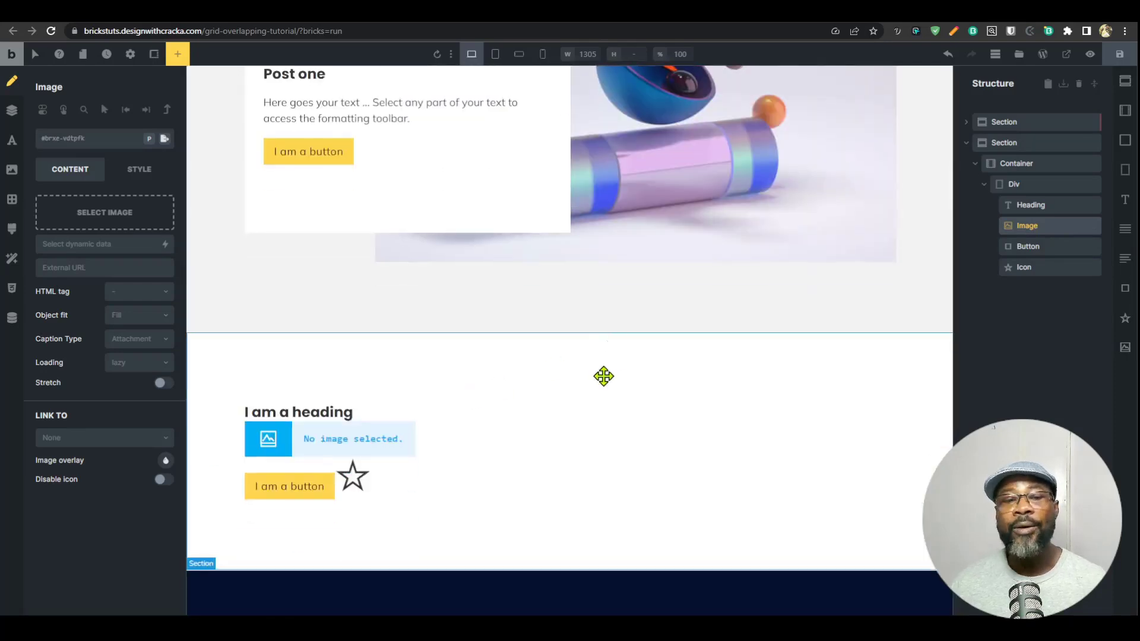
scroll(588, 380, up, 4)
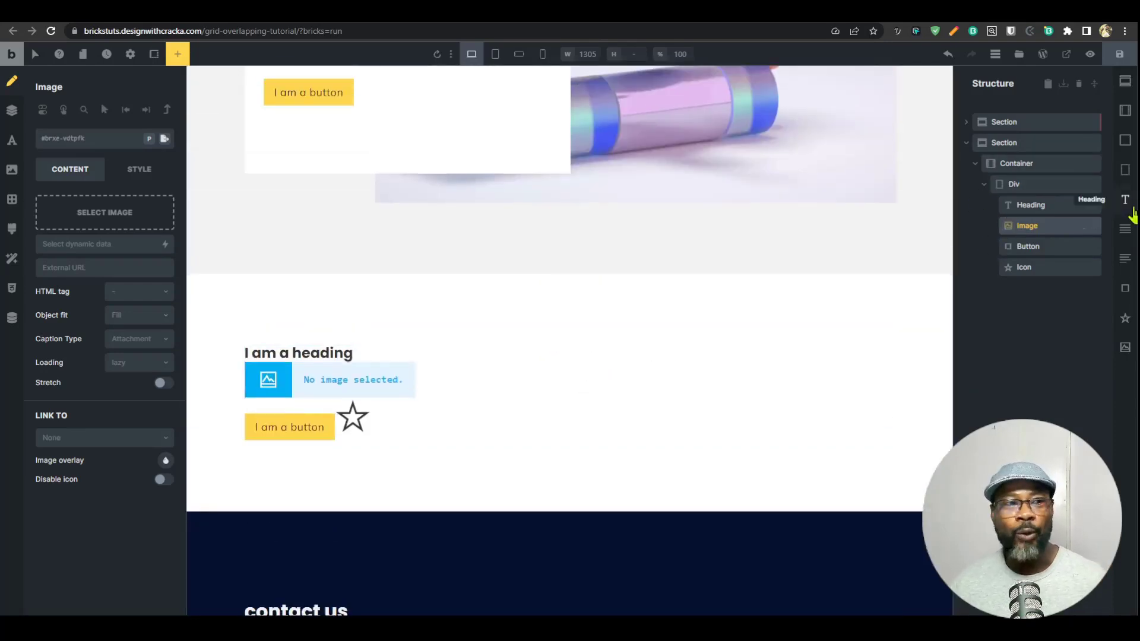
Step: Add an empty container inside the new section's existing container, after the div
click(178, 54)
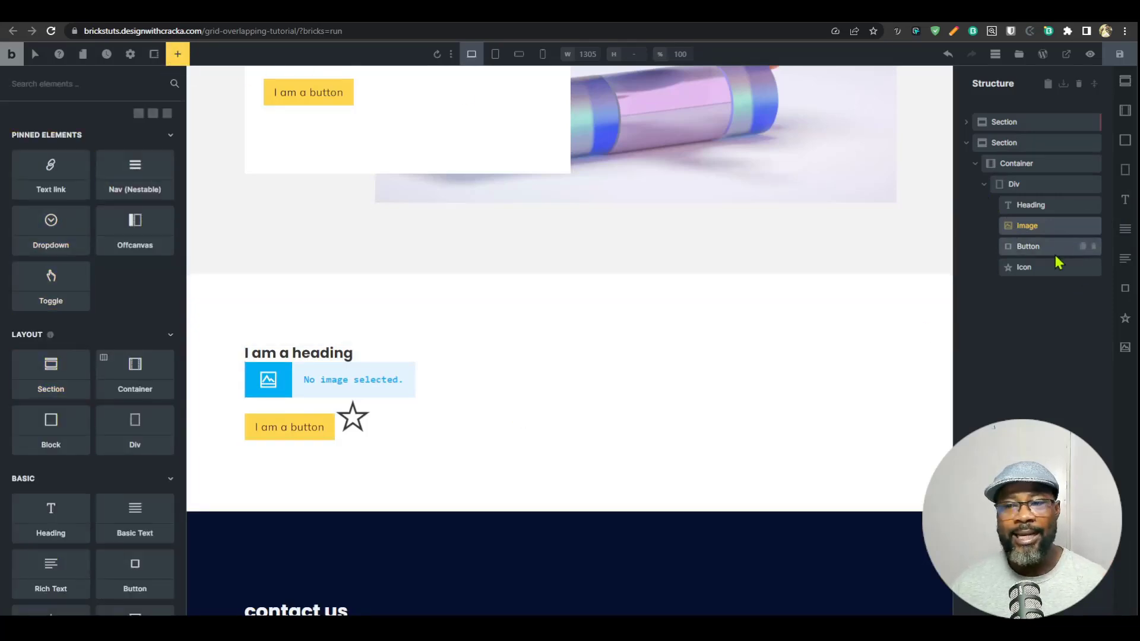
click(975, 165)
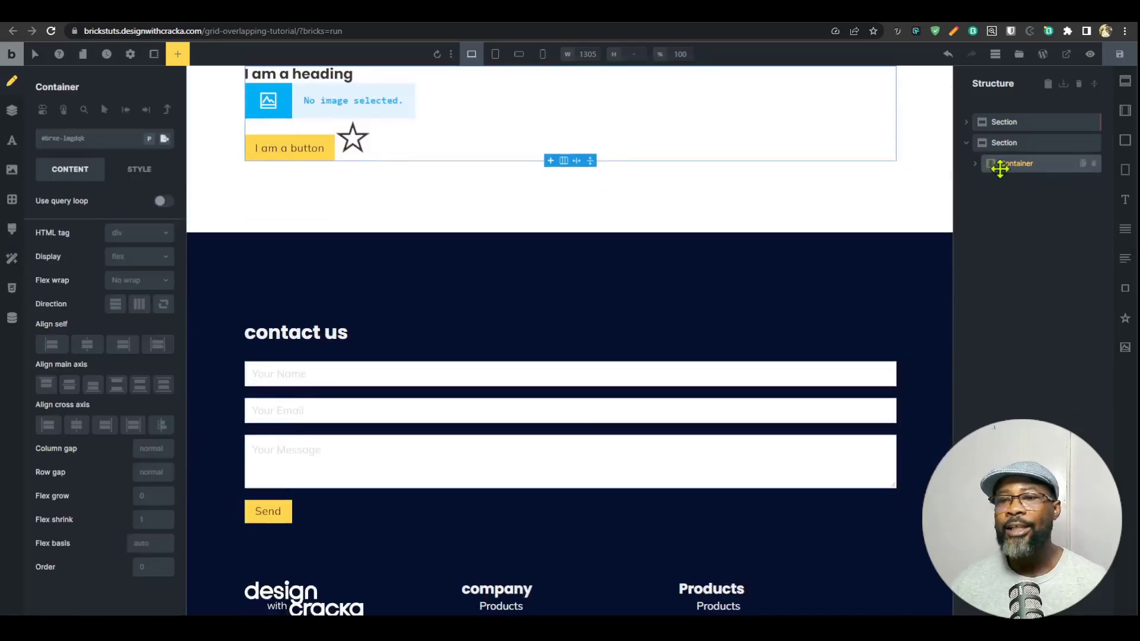
click(1126, 112)
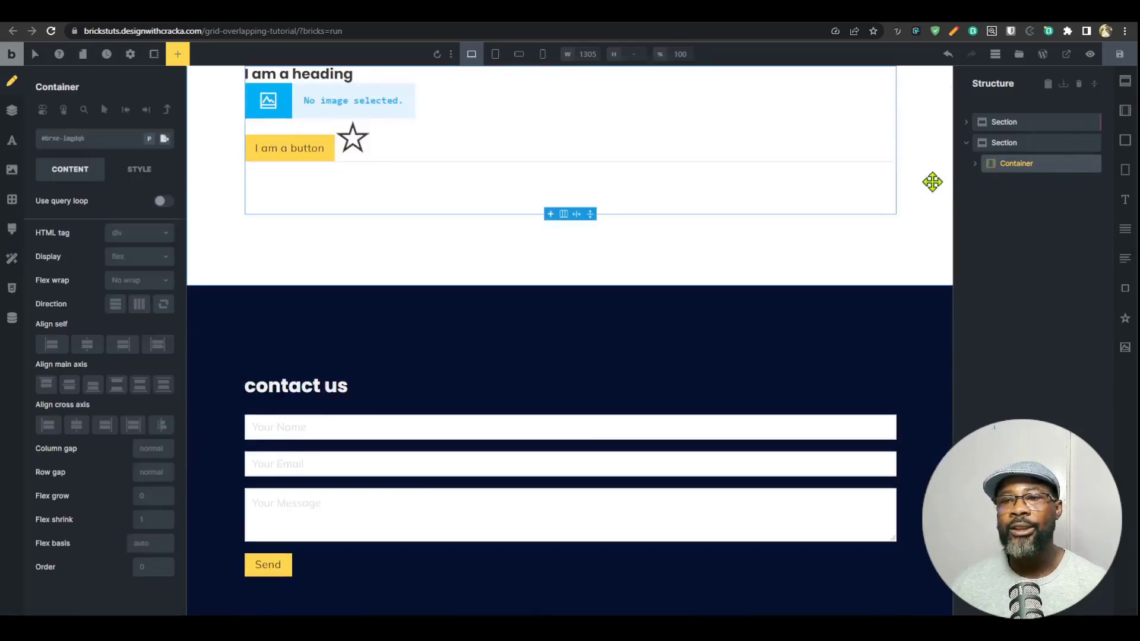
click(975, 164)
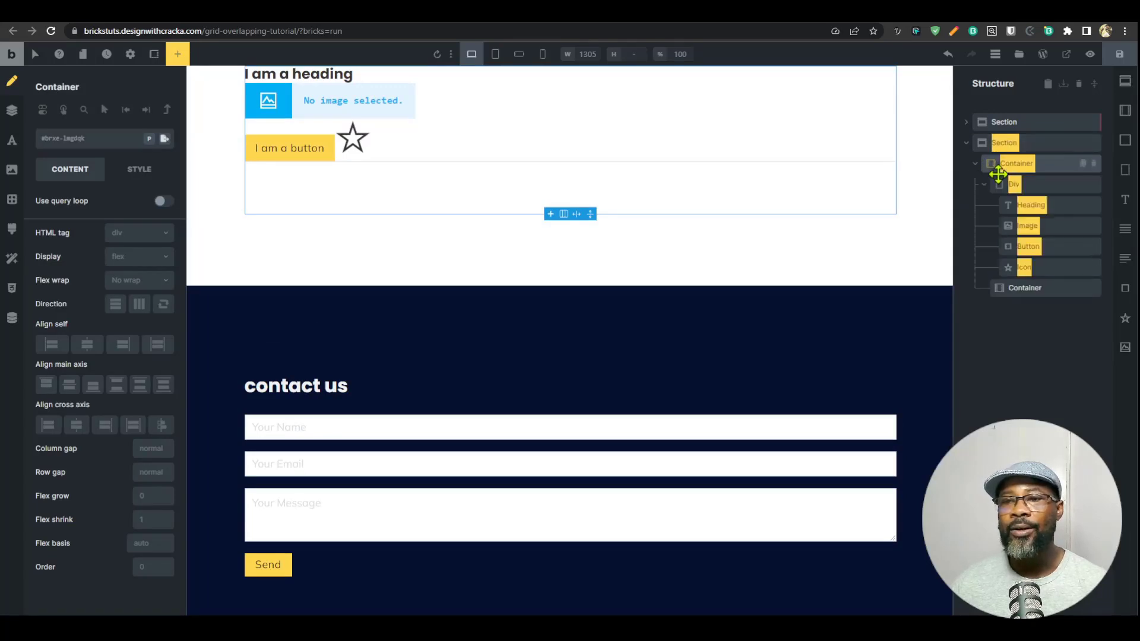
Step: Move the nested empty container out to the section level, above the container that holds the div
click(1003, 288)
click(1032, 209)
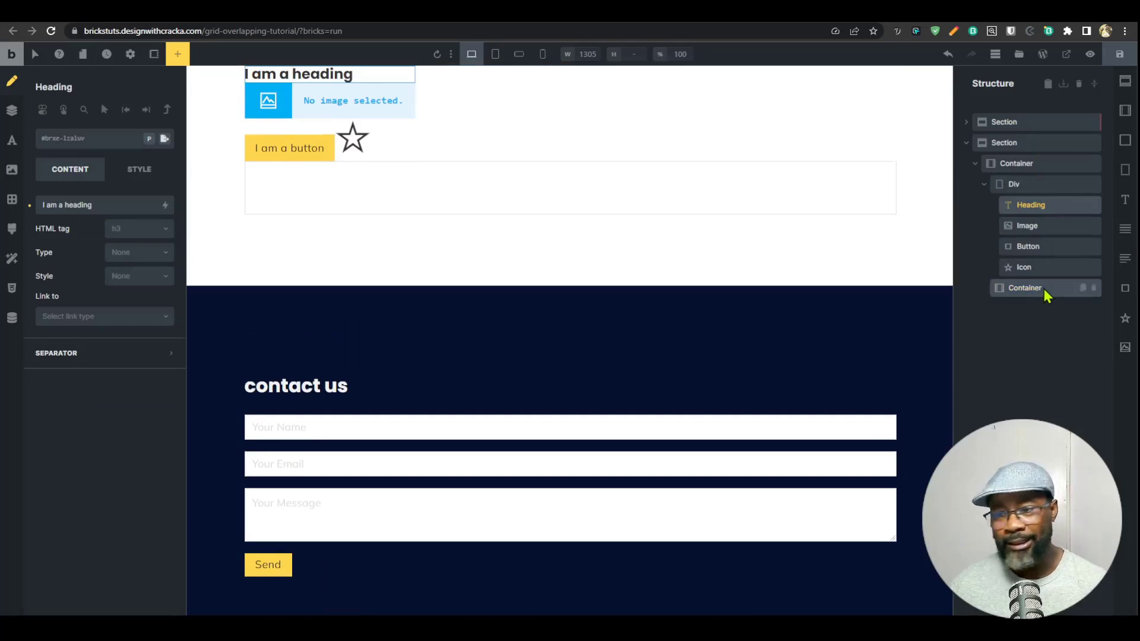
click(1044, 289)
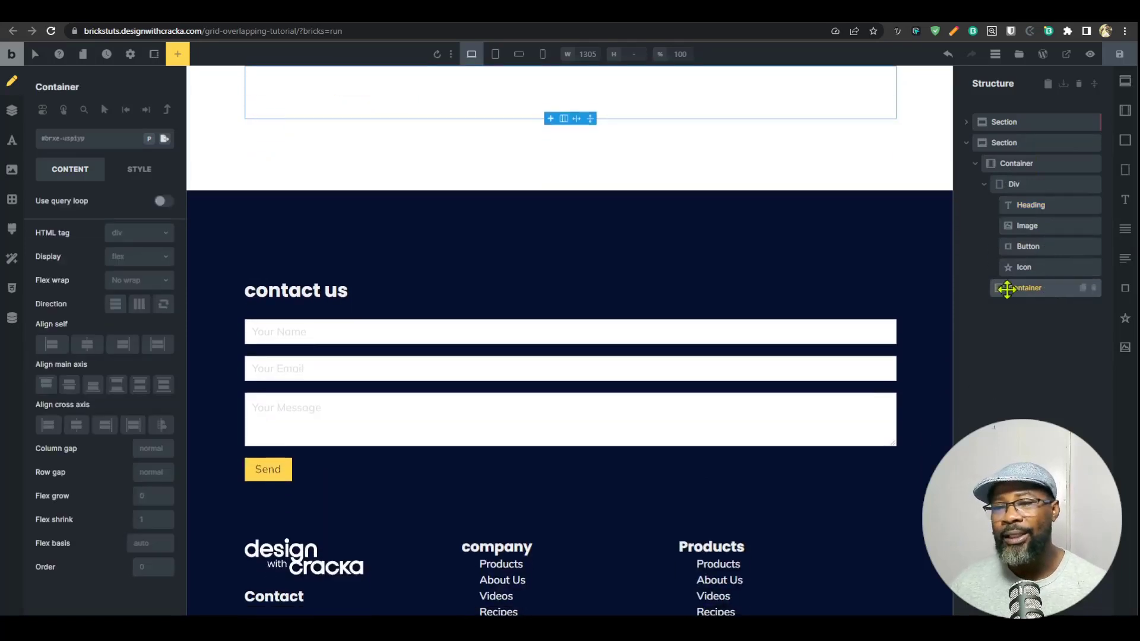
drag(1006, 288, 1010, 160)
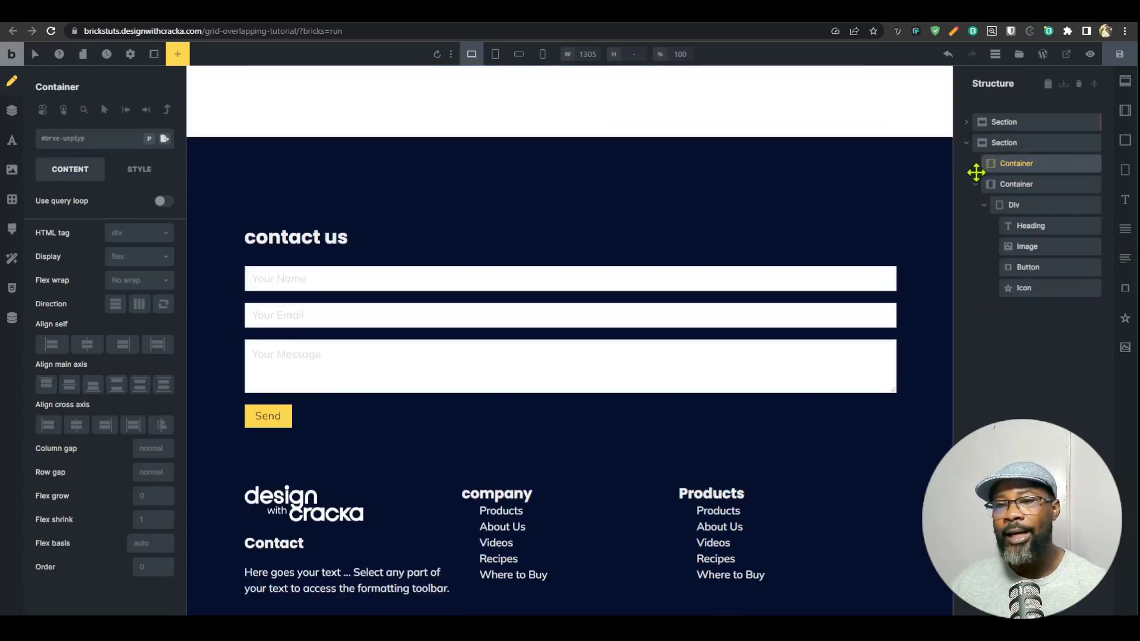
Step: Move the empty container below the filled container and add a block inside it
click(975, 186)
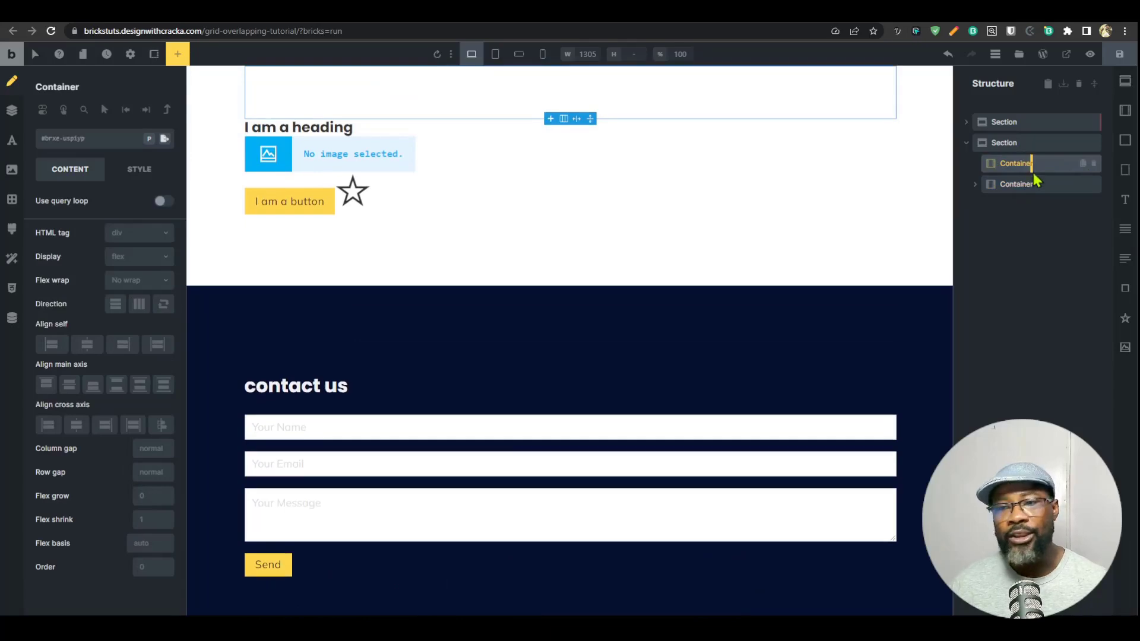
drag(992, 163, 1017, 185)
drag(1125, 140, 1023, 209)
Step: Add three headings, three basic texts, a button and an icon to the new block
click(1124, 200)
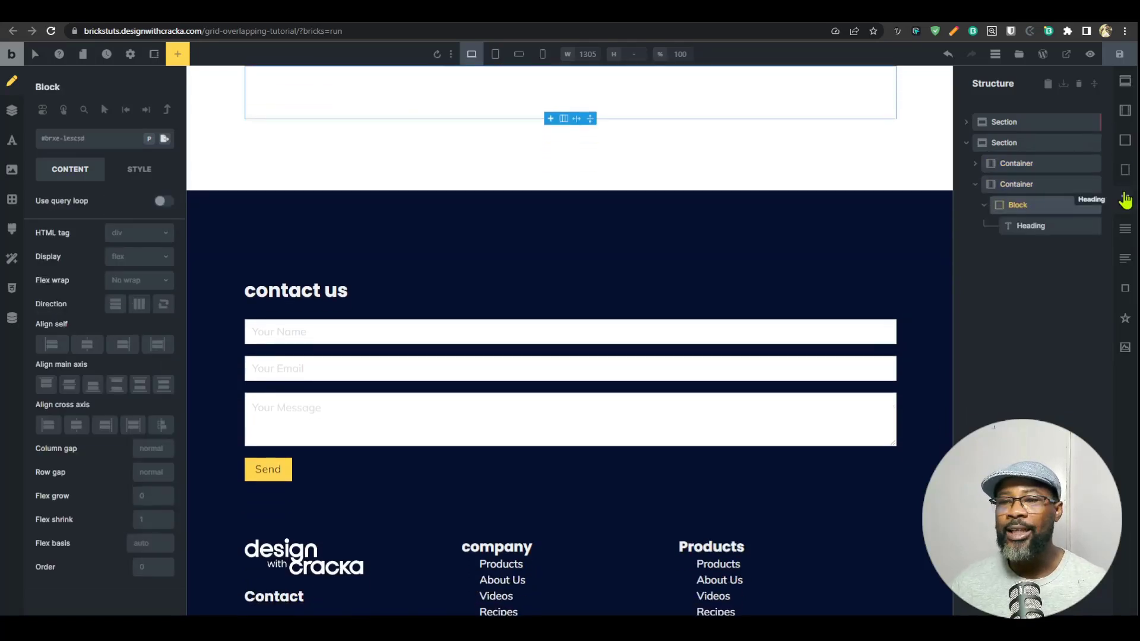
click(1124, 202)
click(1124, 202)
click(1125, 231)
click(1125, 230)
click(1125, 230)
click(1125, 289)
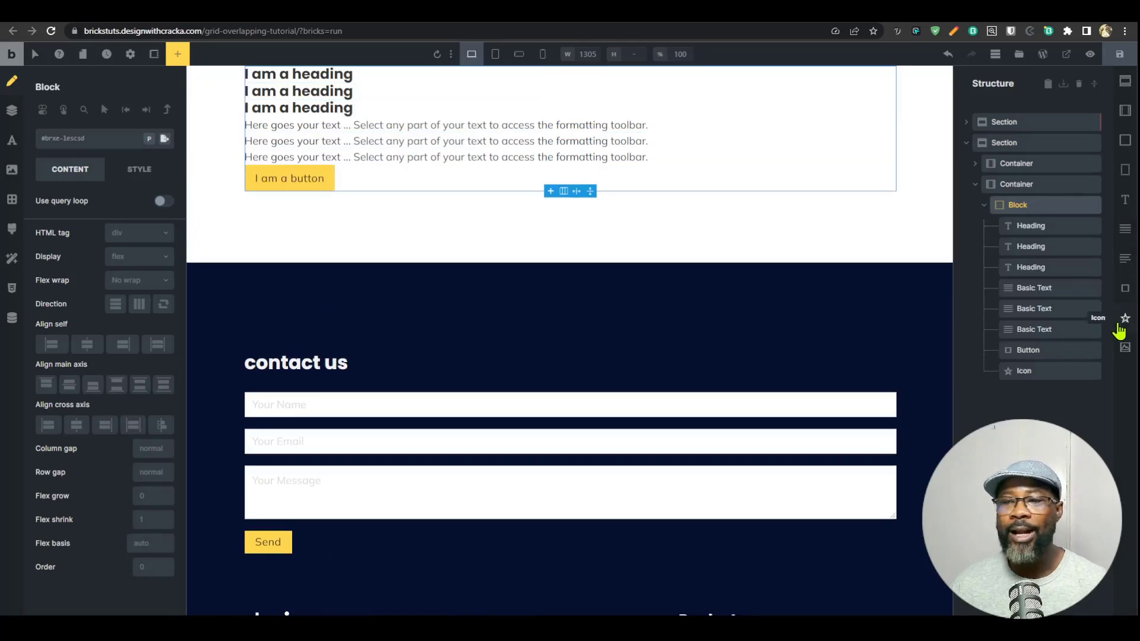
click(1125, 318)
scroll(585, 313, up, 5)
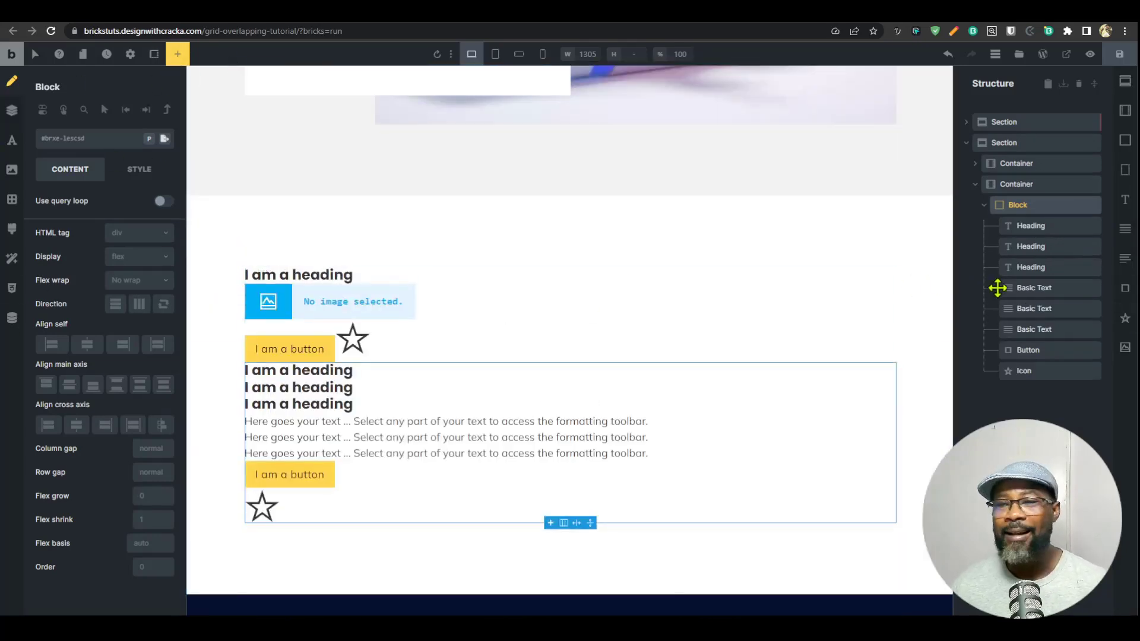
Step: Narrow the structure panel and the element settings panel to widen the canvas to about 1324 px
click(1033, 268)
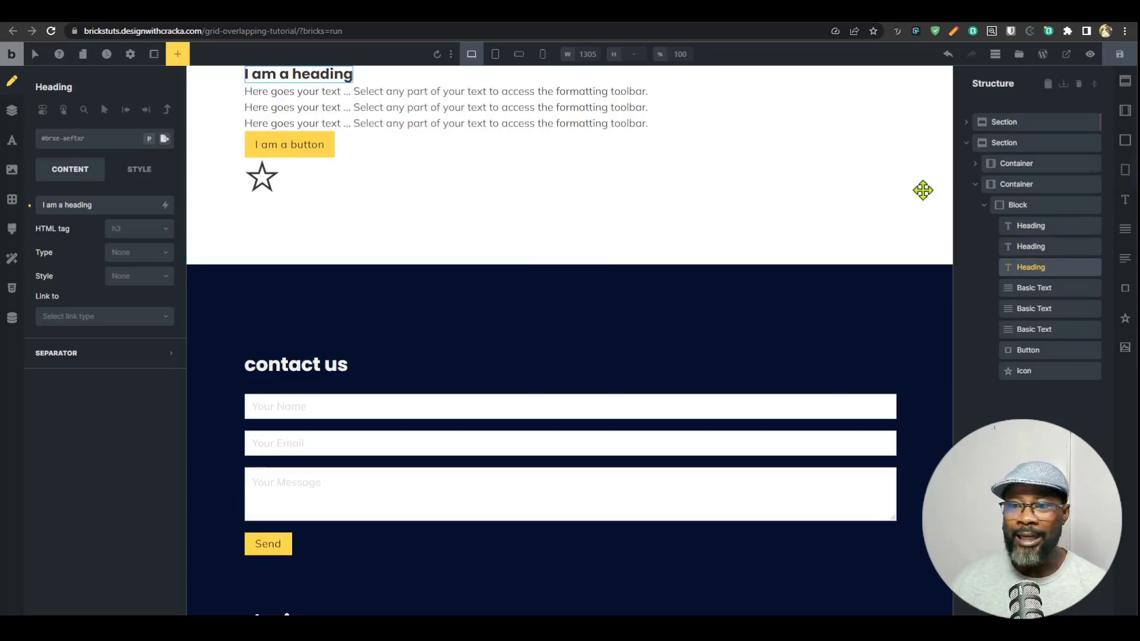
drag(954, 224, 969, 262)
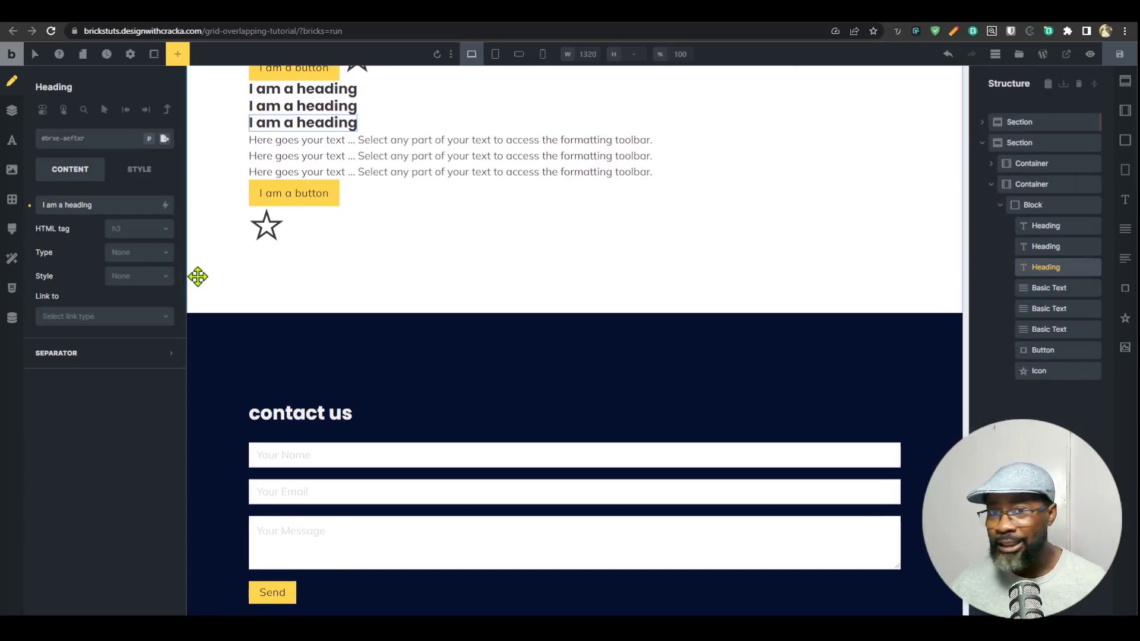
drag(189, 277, 182, 308)
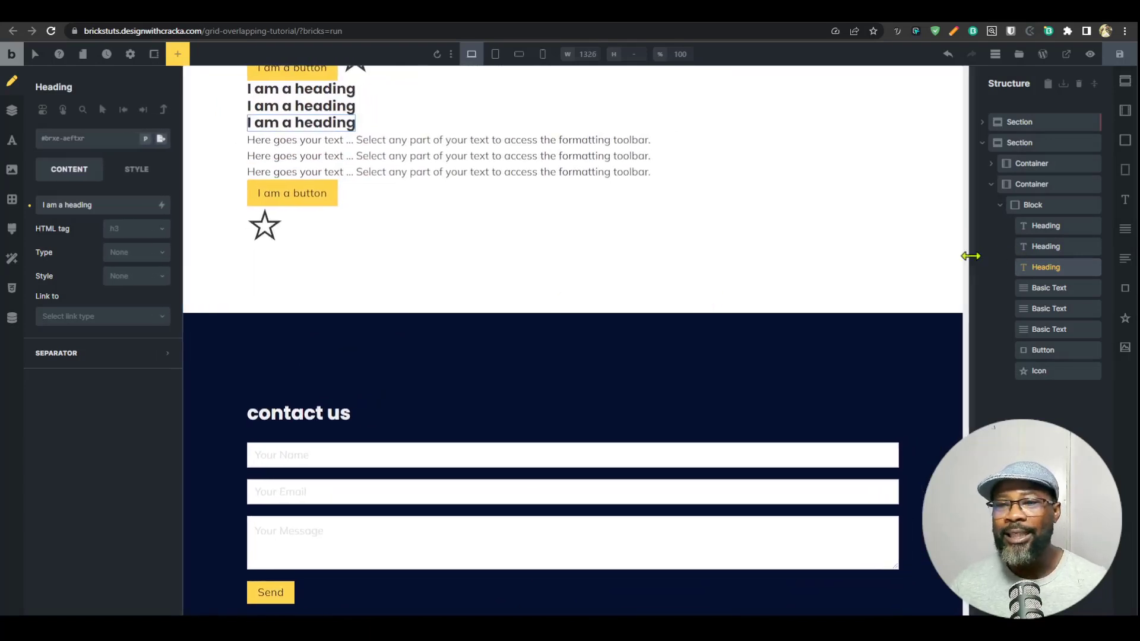
mouse_move(970, 255)
mouse_down()
mouse_move(990, 273)
mouse_move(970, 270)
mouse_up()
Step: Add three blocks inside the block that holds the headings and texts, nesting each one within the previous
click(1032, 208)
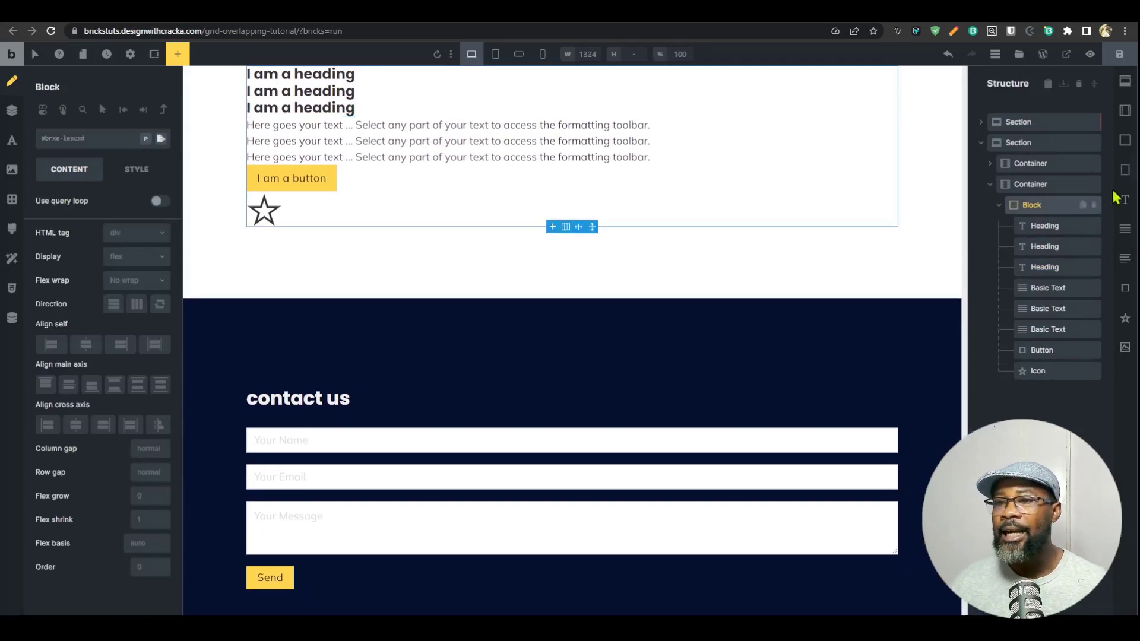
click(1125, 140)
click(1075, 392)
click(1126, 140)
click(1118, 141)
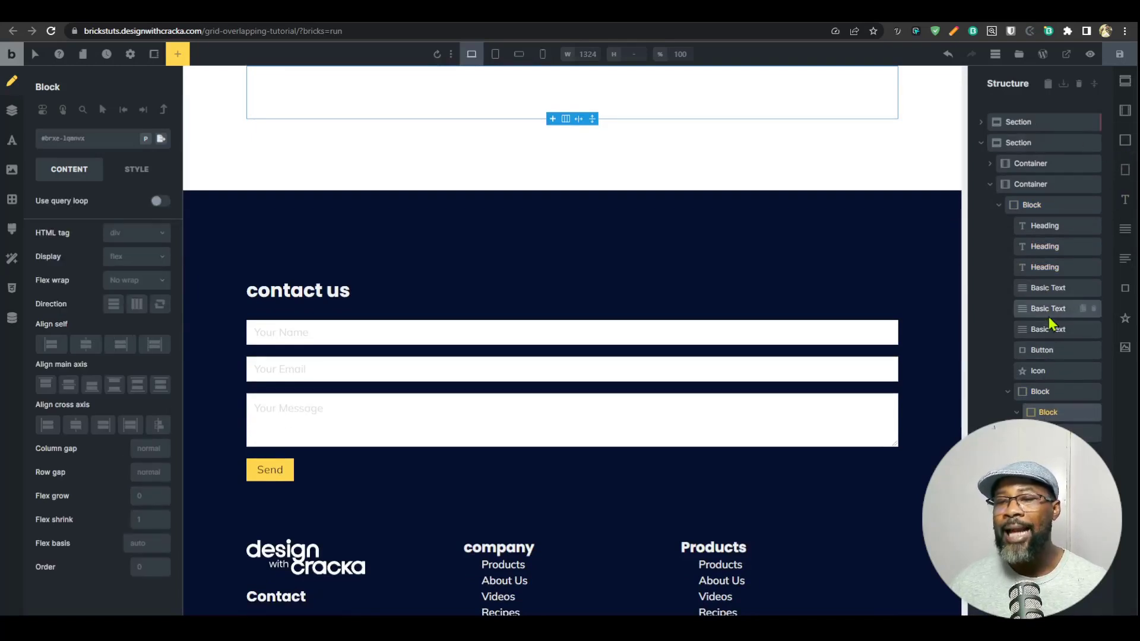
Step: Delete two of the headings and two of the basic texts from the block, and select the innermost nested block
click(1094, 227)
click(1095, 226)
click(1095, 267)
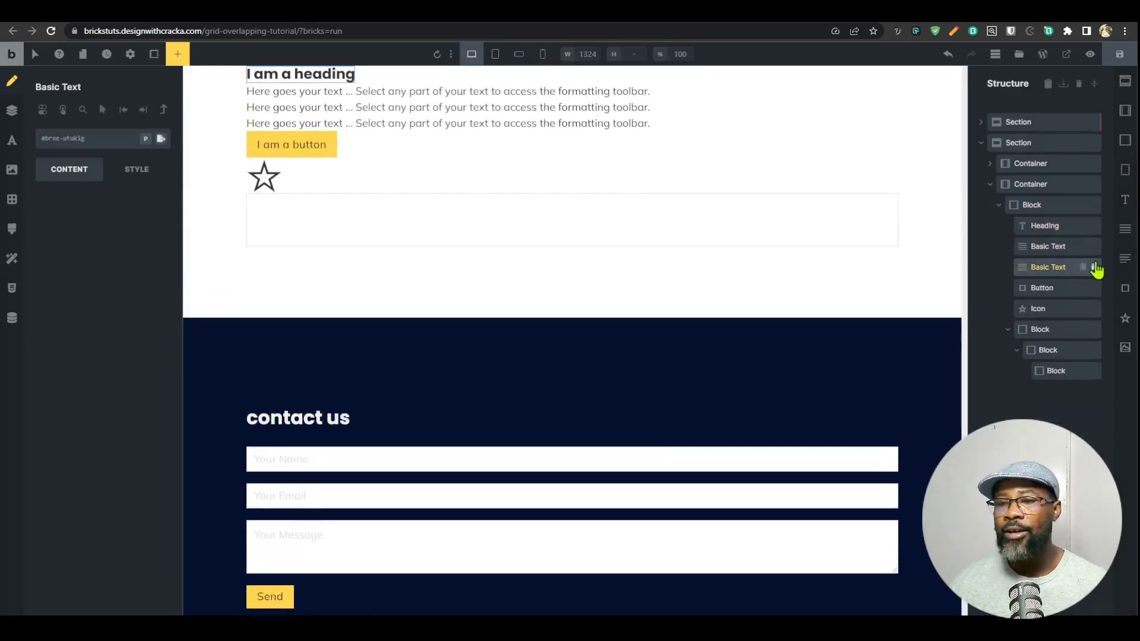
click(1095, 267)
click(1070, 353)
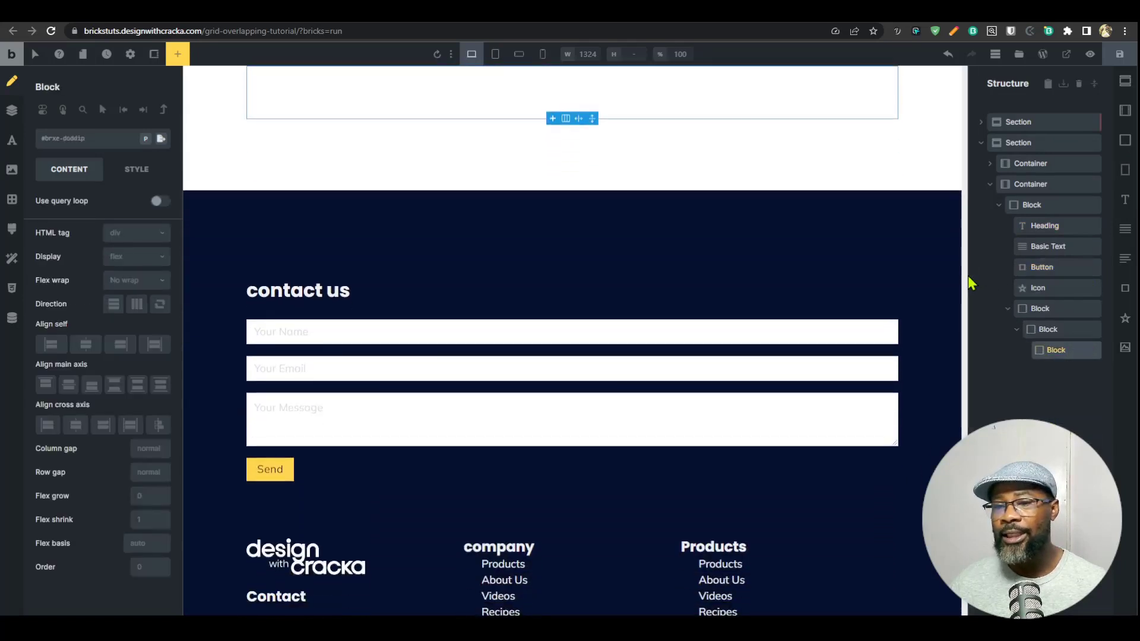
Step: Widen the structure panel to bring the canvas to 1317 px, and collapse and reopen the element settings panel twice
mouse_move(975, 276)
mouse_down()
mouse_move(1002, 287)
mouse_move(966, 281)
mouse_up()
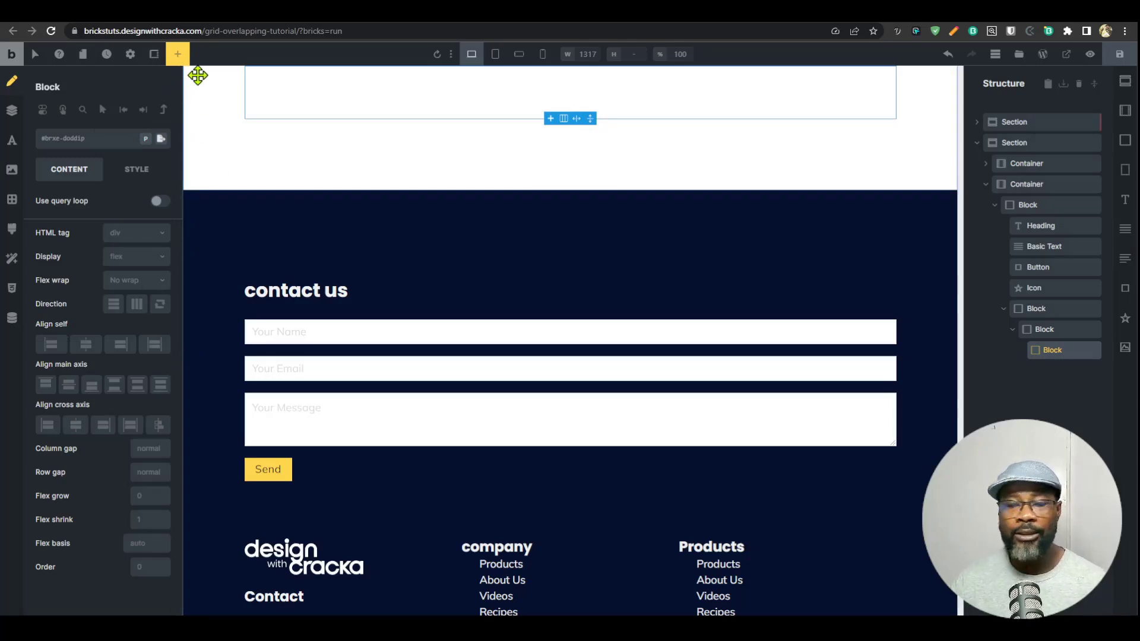
click(187, 350)
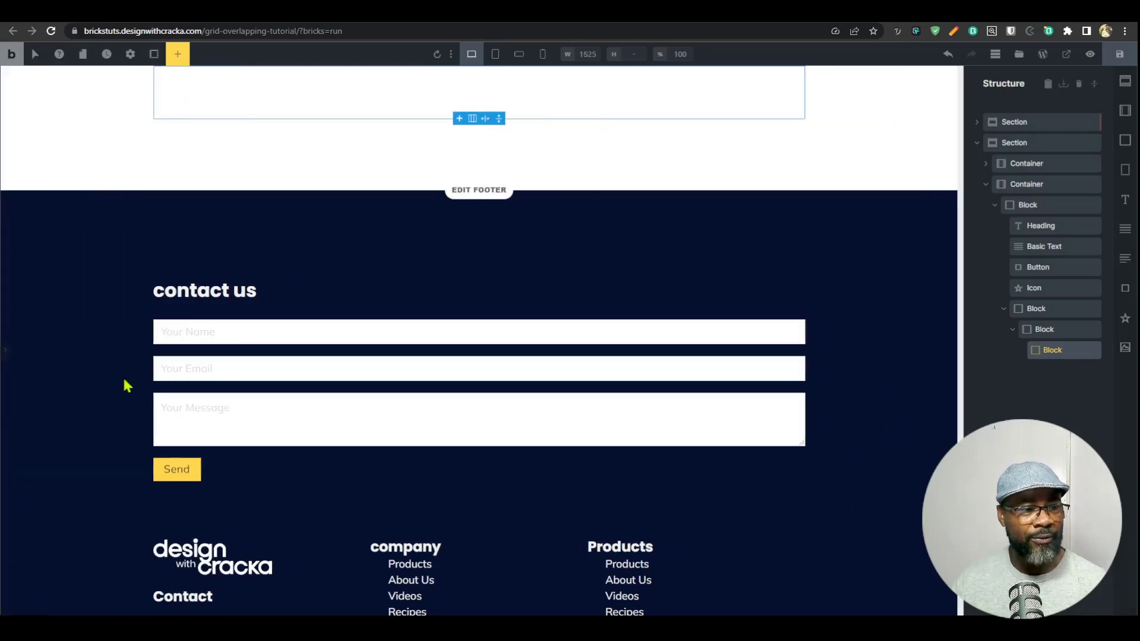
click(2, 352)
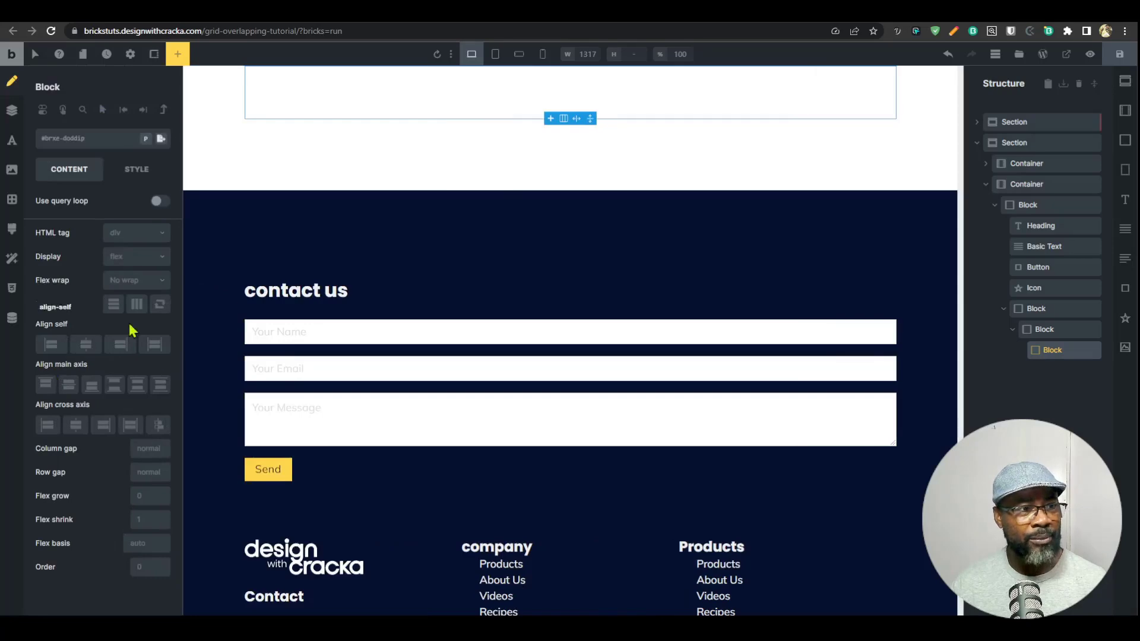
click(185, 351)
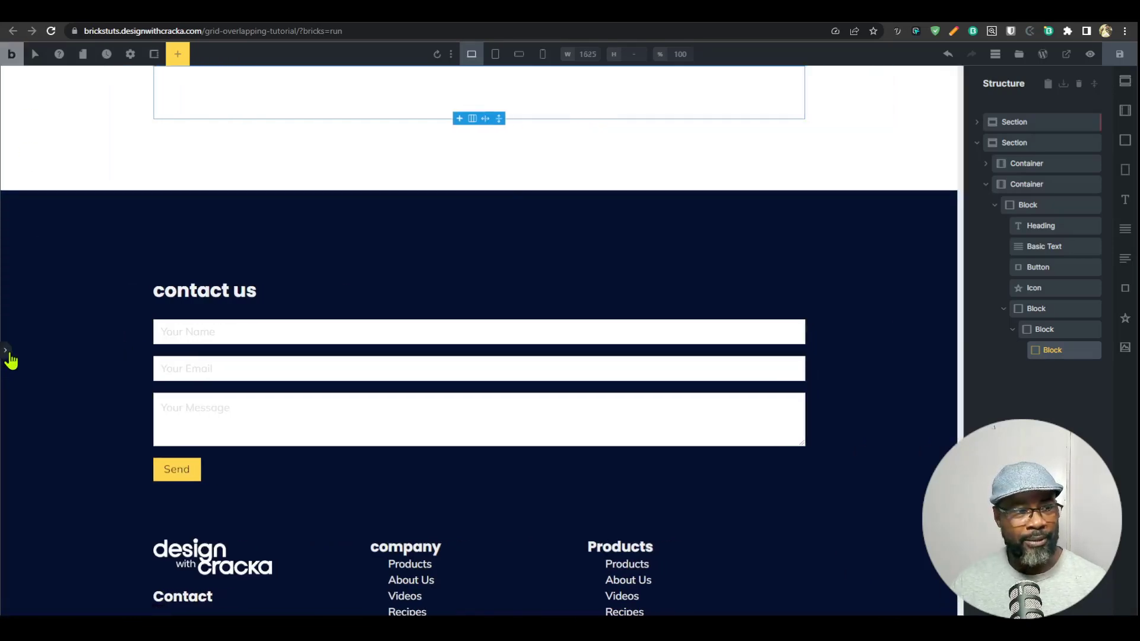
click(8, 354)
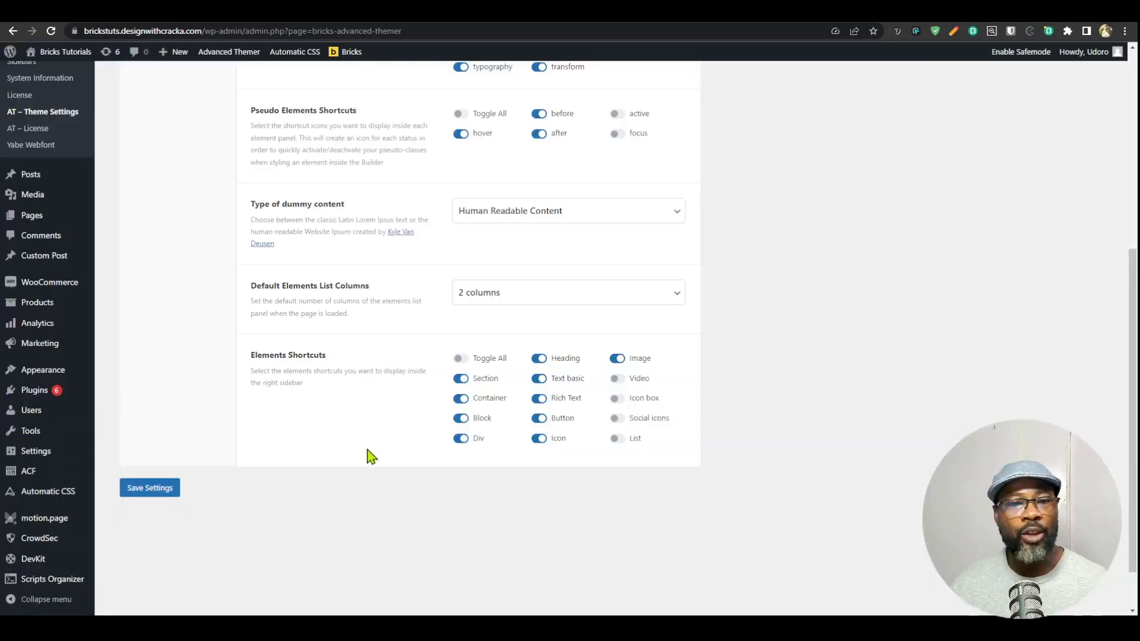
Step: View the available column options for the Default Elements List Columns setting in Advanced Themer's theme settings
scroll(523, 438, up, 2)
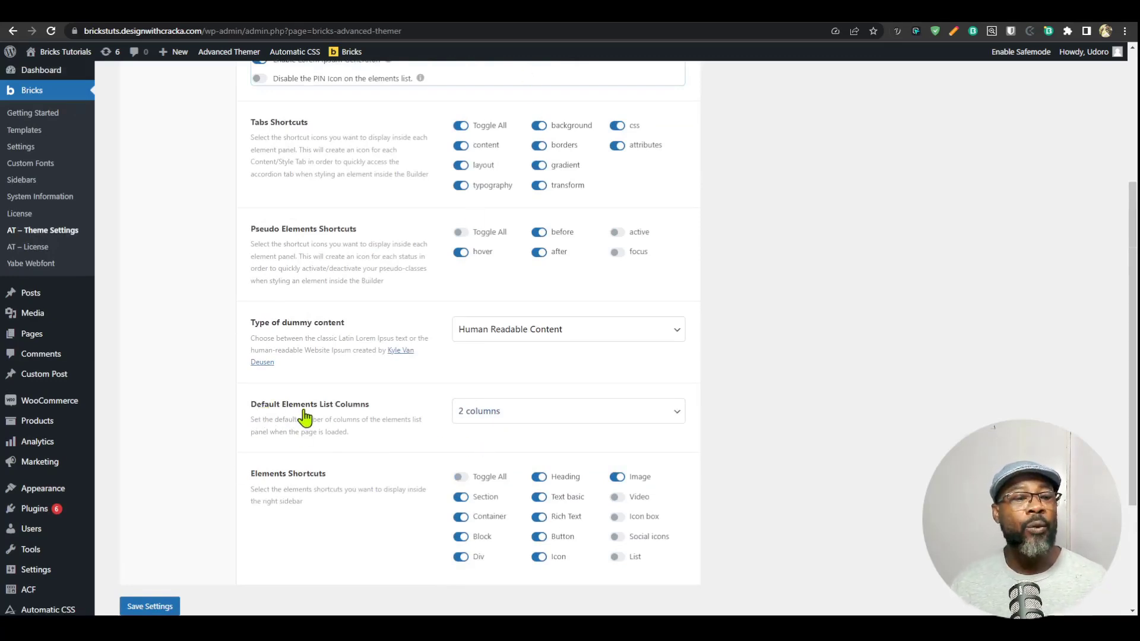
click(516, 414)
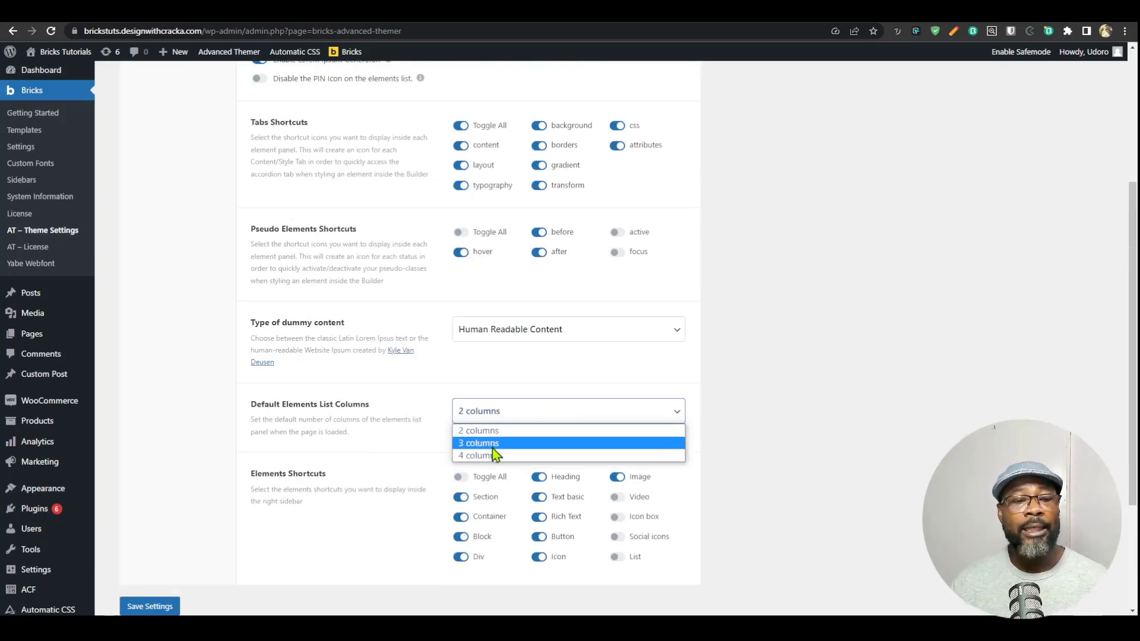
click(889, 378)
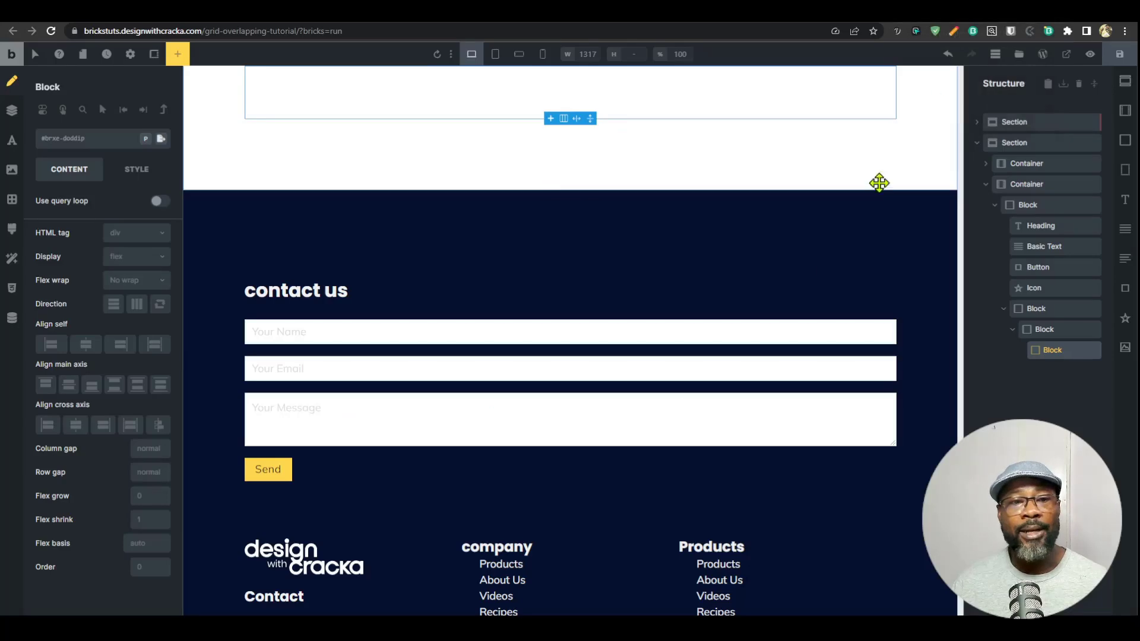
Step: Open the elements list in the page builder and preview its three- and four-column layouts before returning to two columns
scroll(542, 329, up, 10)
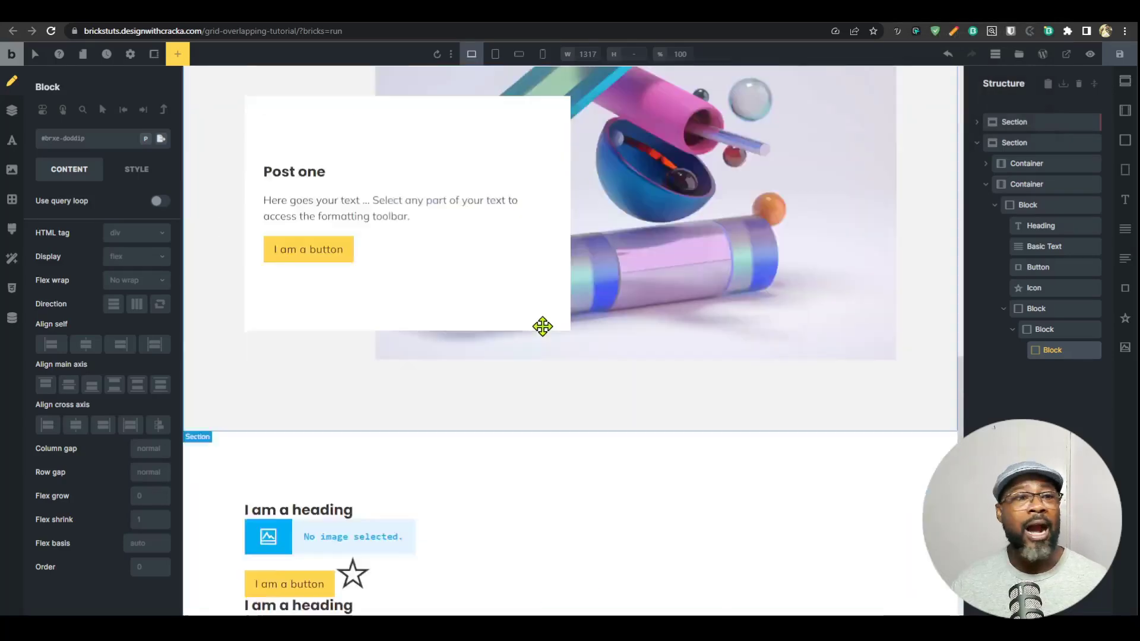
click(178, 55)
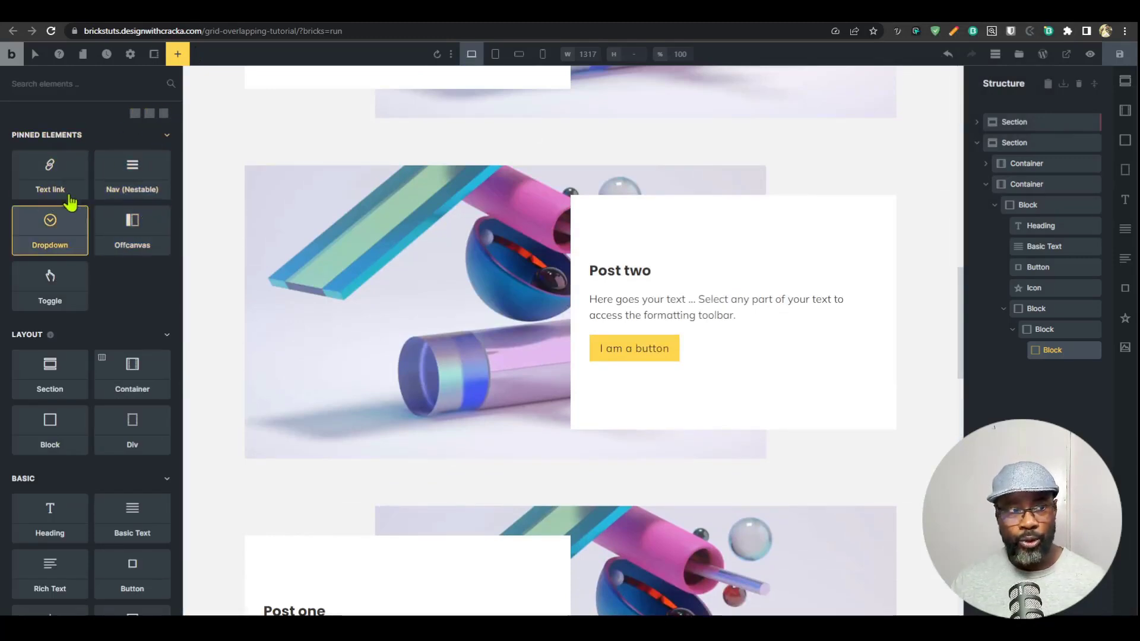
scroll(59, 439, down, 4)
scroll(90, 469, up, 4)
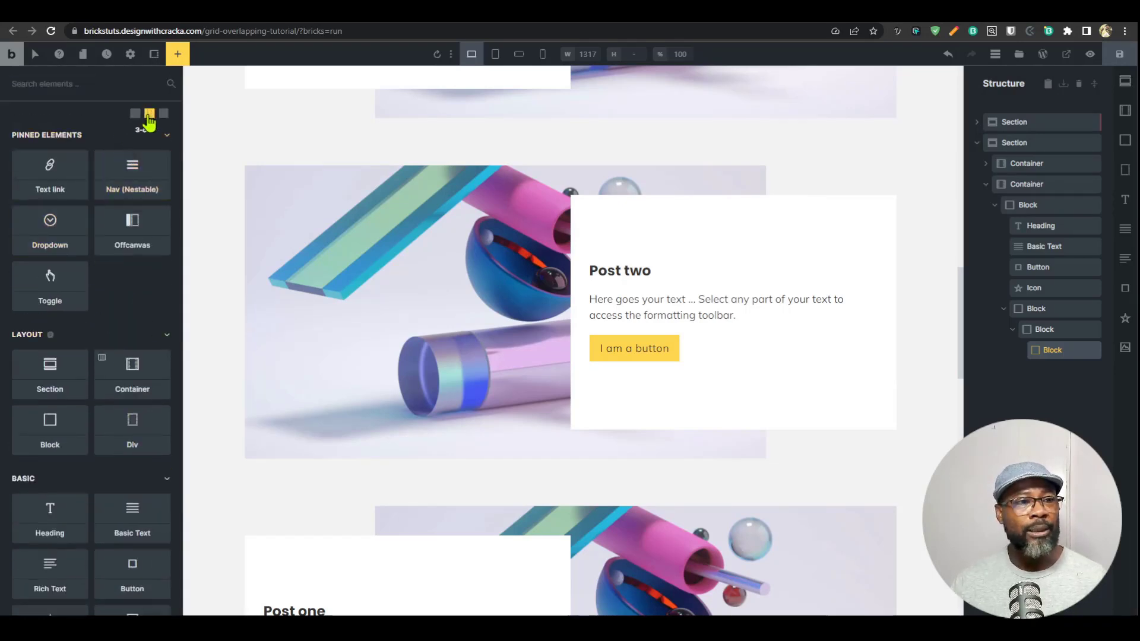
click(149, 114)
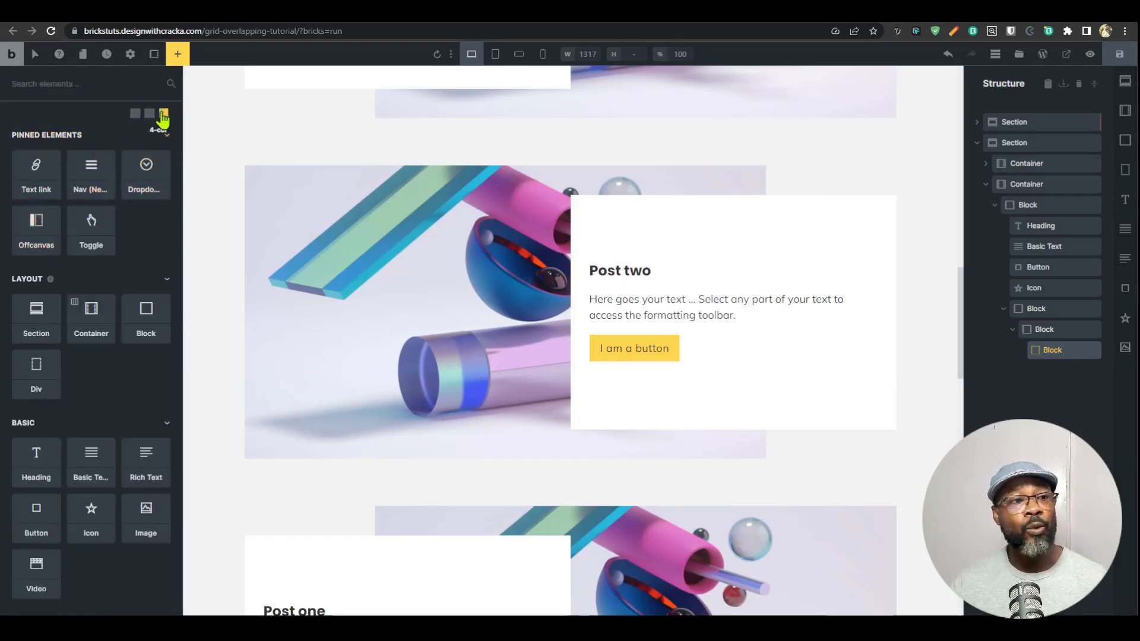
click(163, 115)
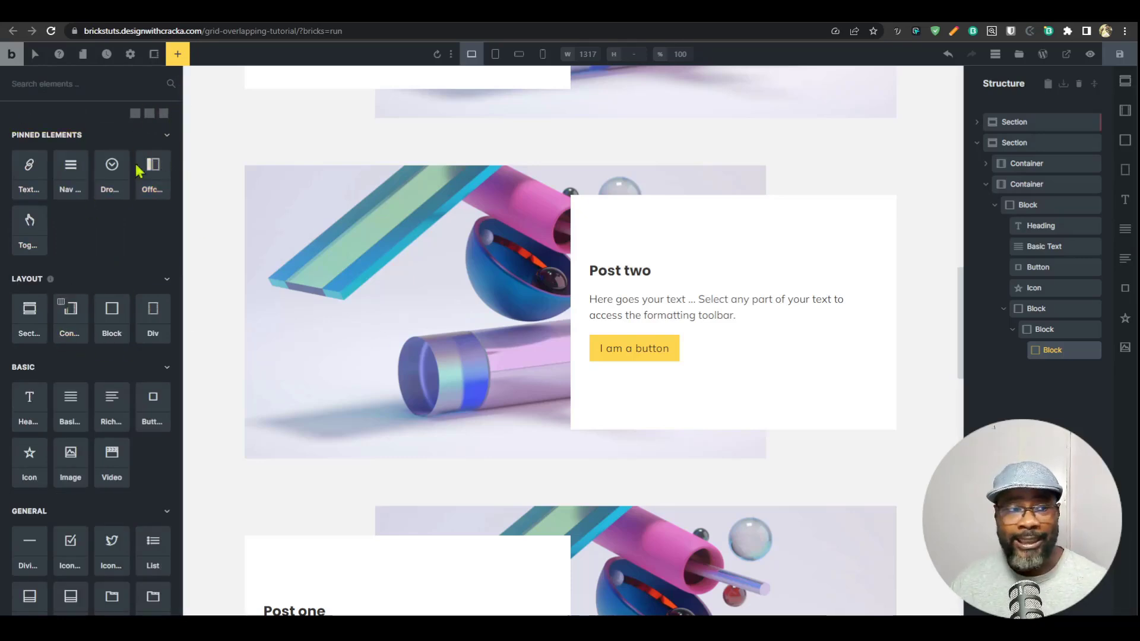
click(150, 113)
click(135, 113)
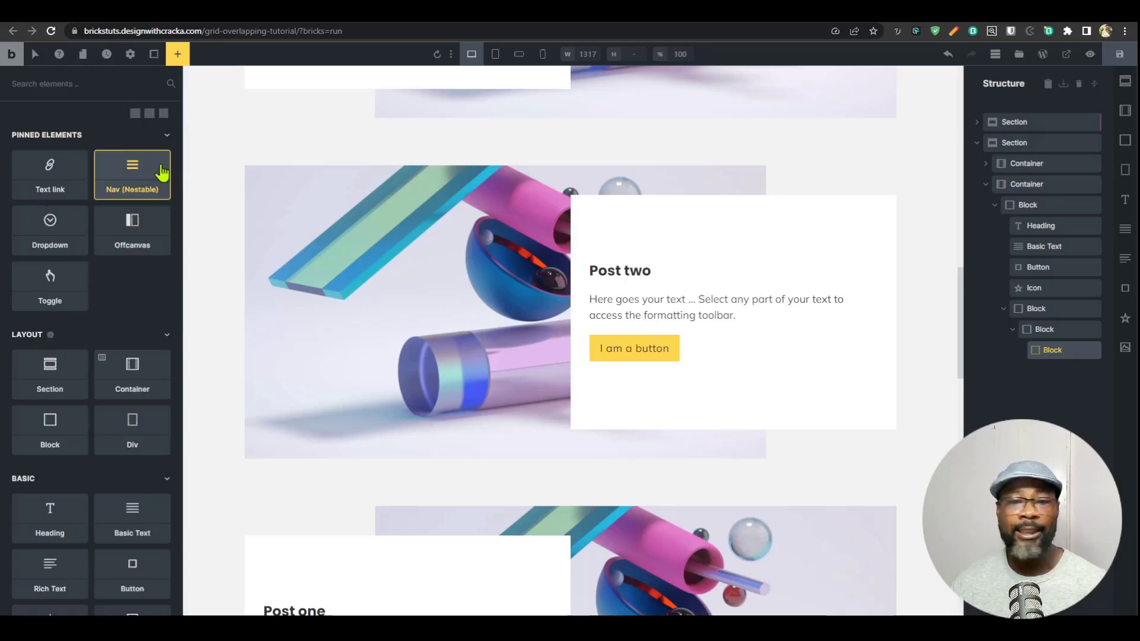
Step: Cycle the elements list through its three-, two- and four-column layouts again, ending on two columns
click(149, 114)
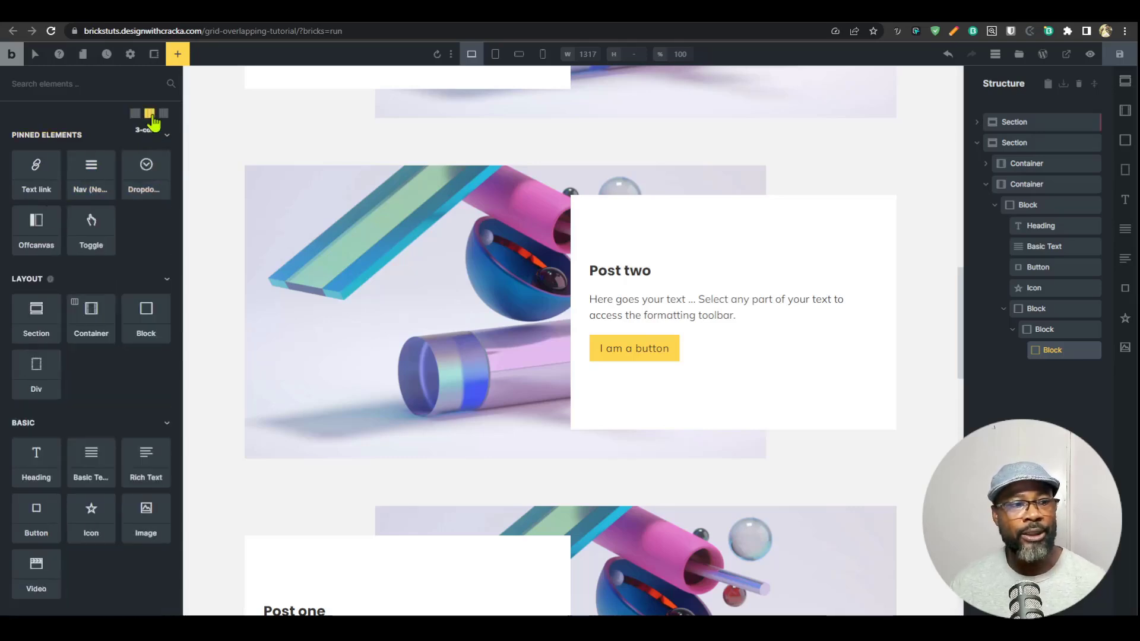
click(134, 113)
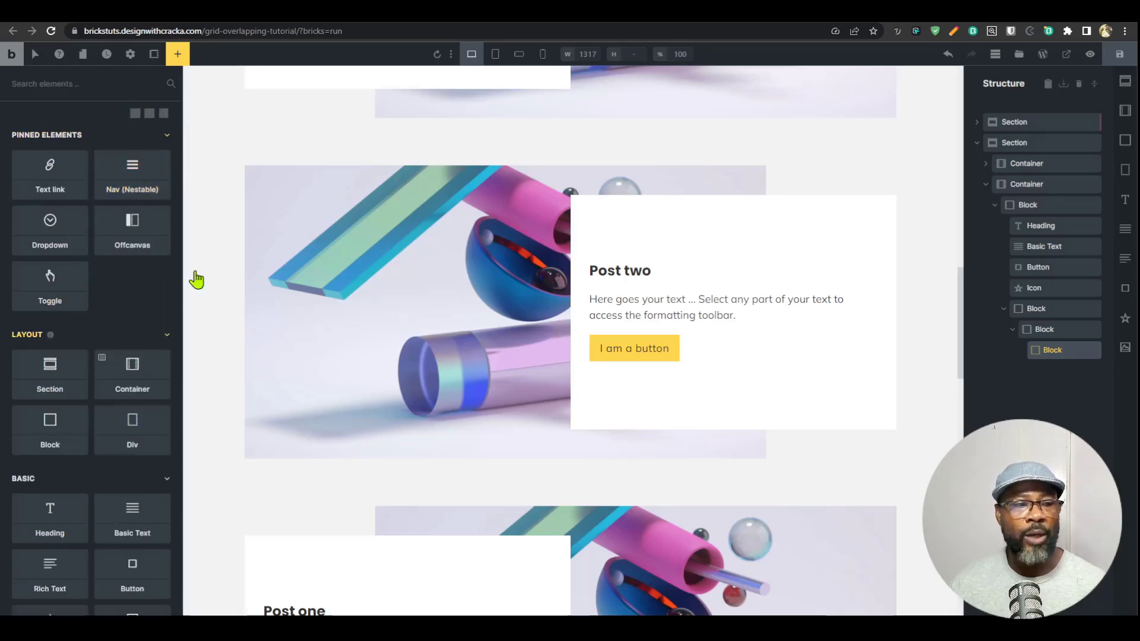
click(150, 116)
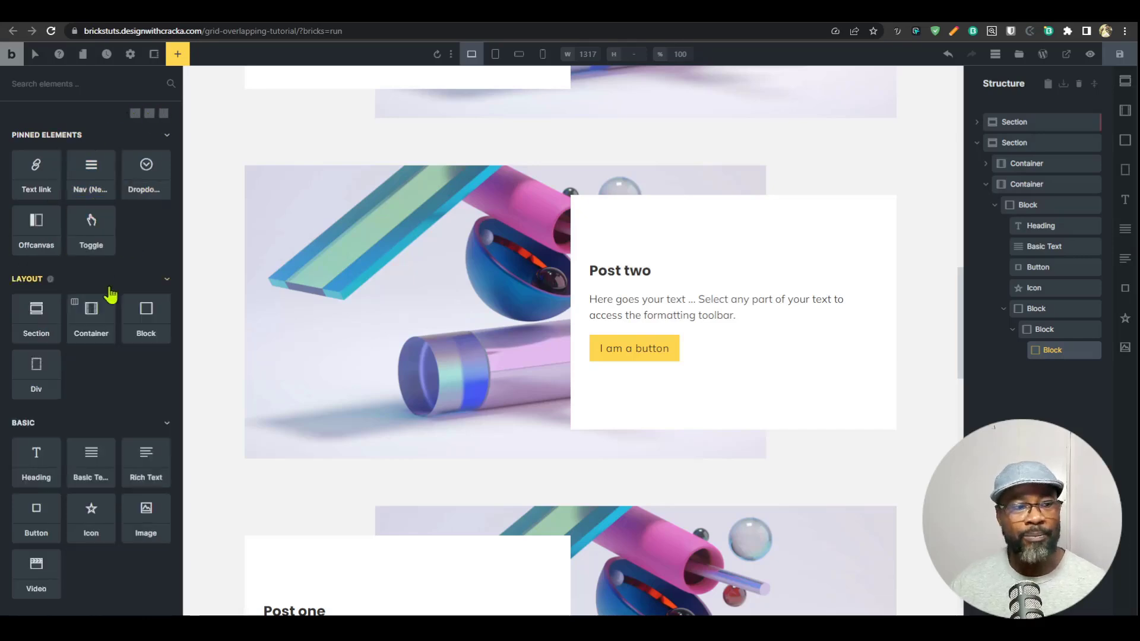
click(164, 113)
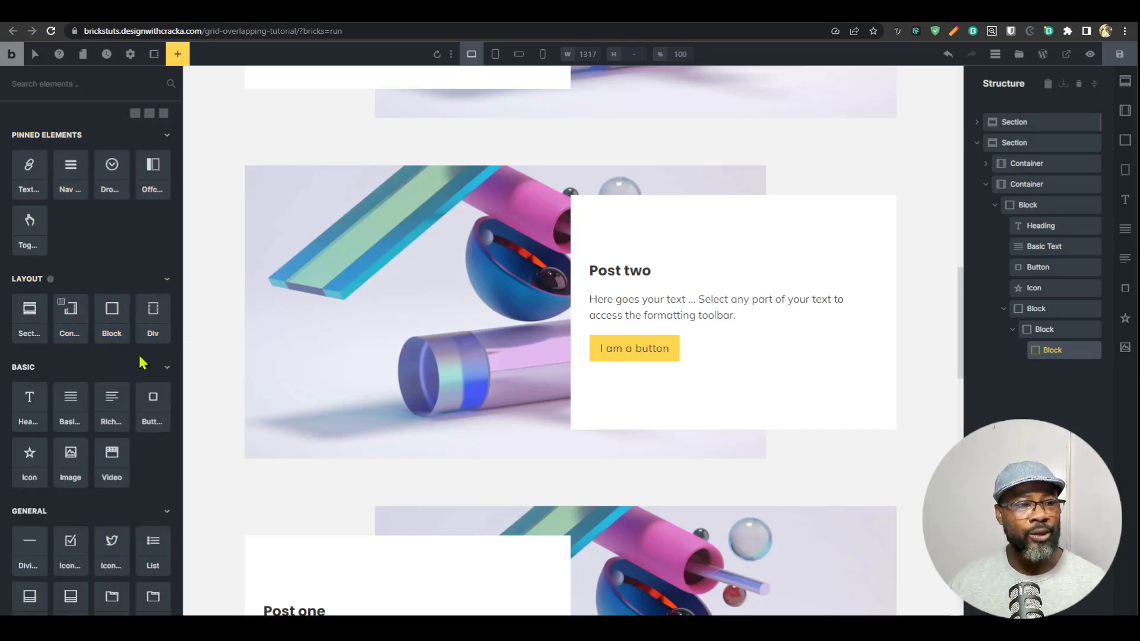
drag(149, 333, 114, 353)
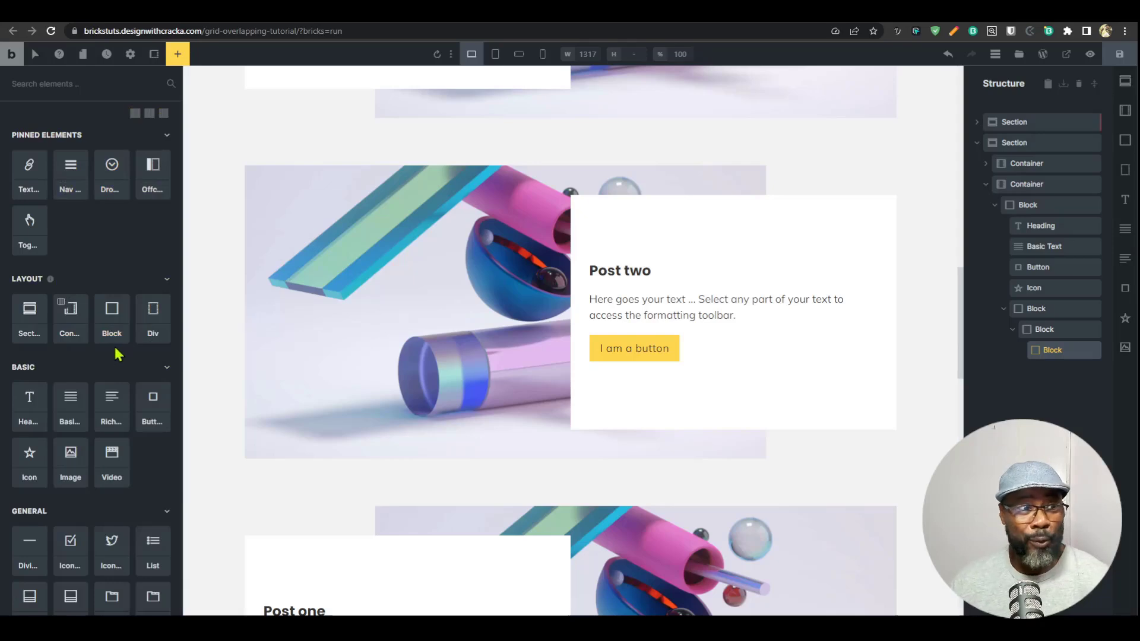
click(135, 113)
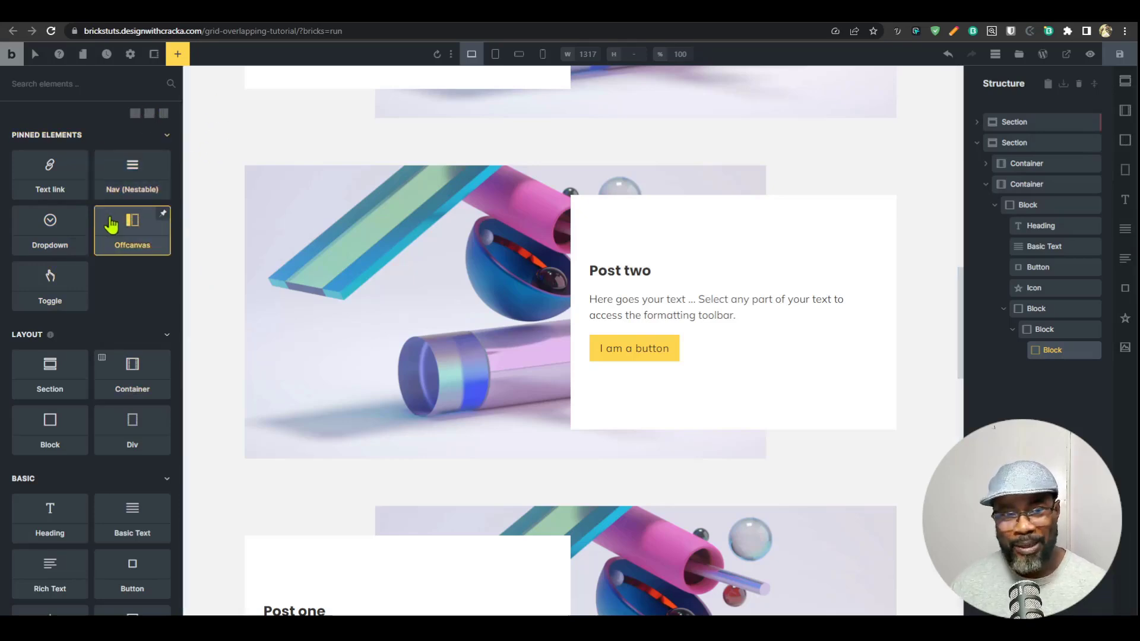
Step: Browse the two-column elements list down to the WooCommerce elements and return to the pinned elements
scroll(89, 325, down, 12)
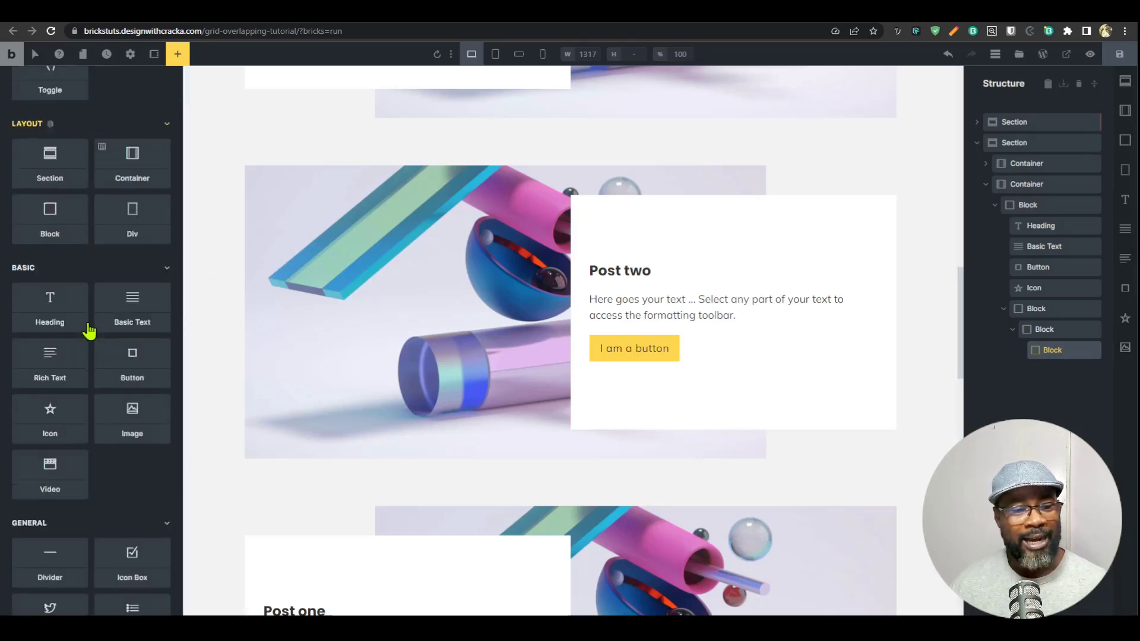
scroll(107, 534, down, 5)
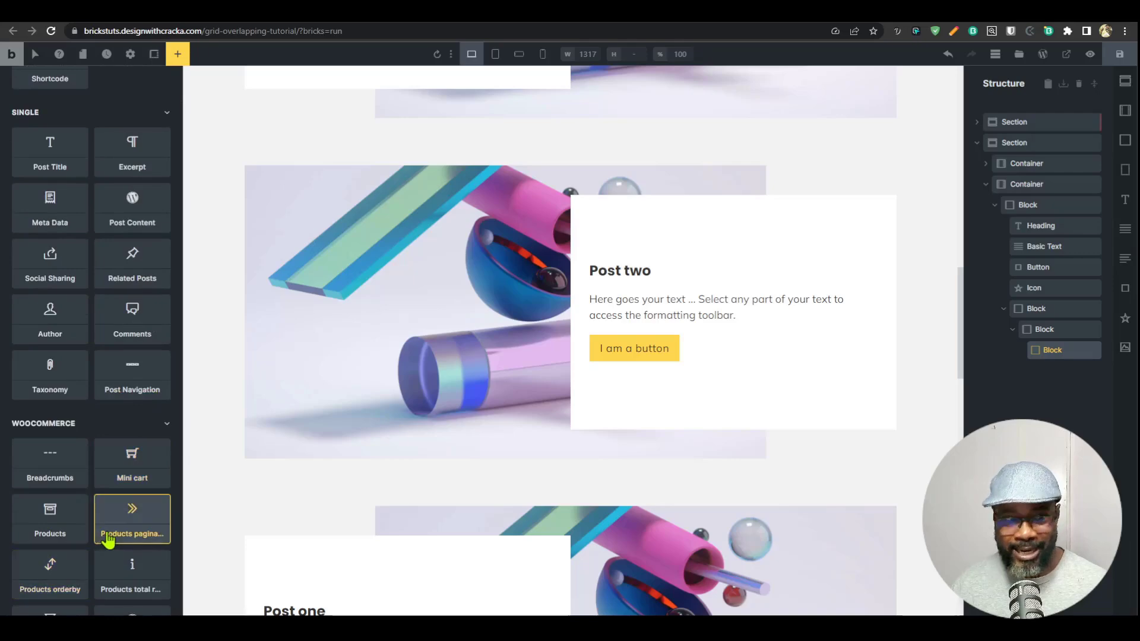
scroll(109, 517, up, 12)
scroll(114, 496, down, 12)
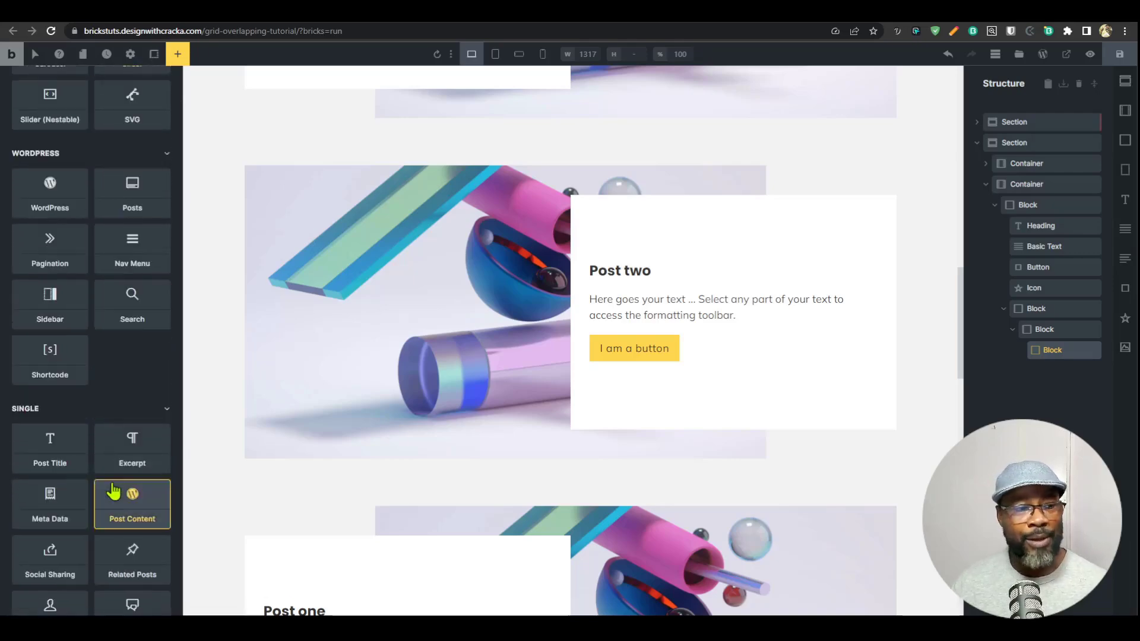
scroll(117, 508, up, 6)
scroll(118, 505, down, 1)
scroll(116, 499, up, 10)
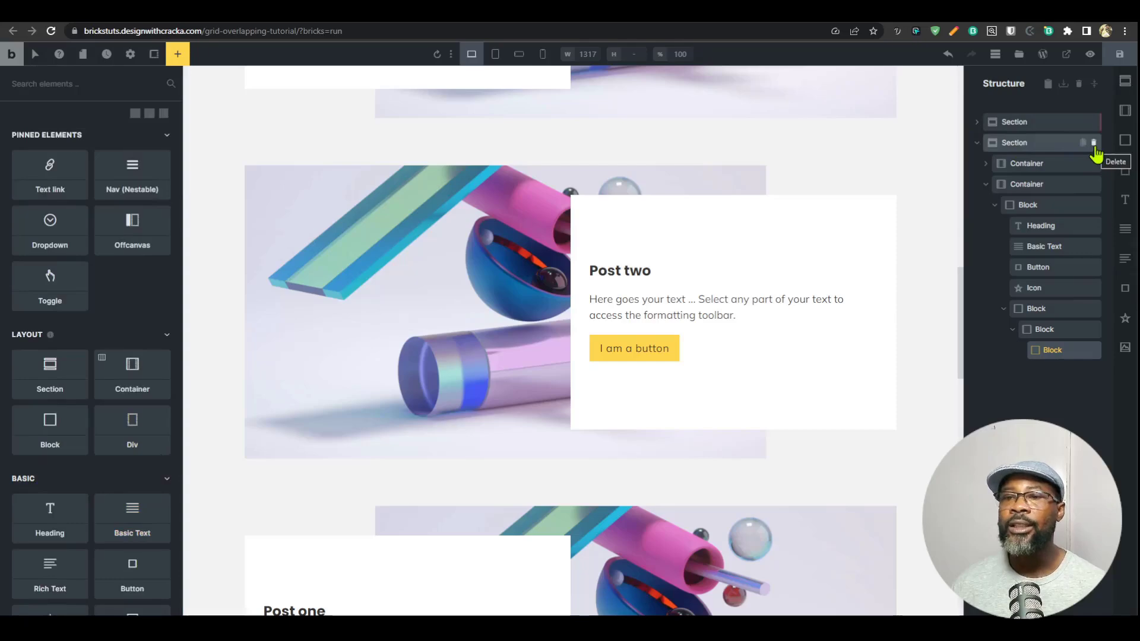
Step: Collapse the second section in the structure tree and clear the element selection
click(1035, 149)
click(1034, 163)
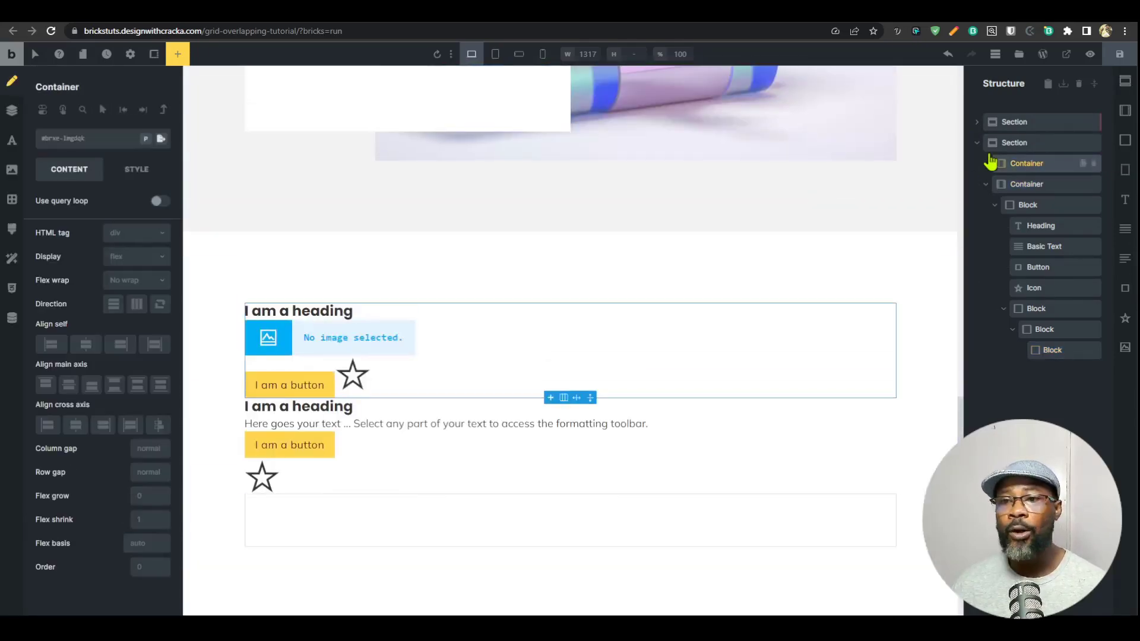
click(1019, 144)
click(1021, 199)
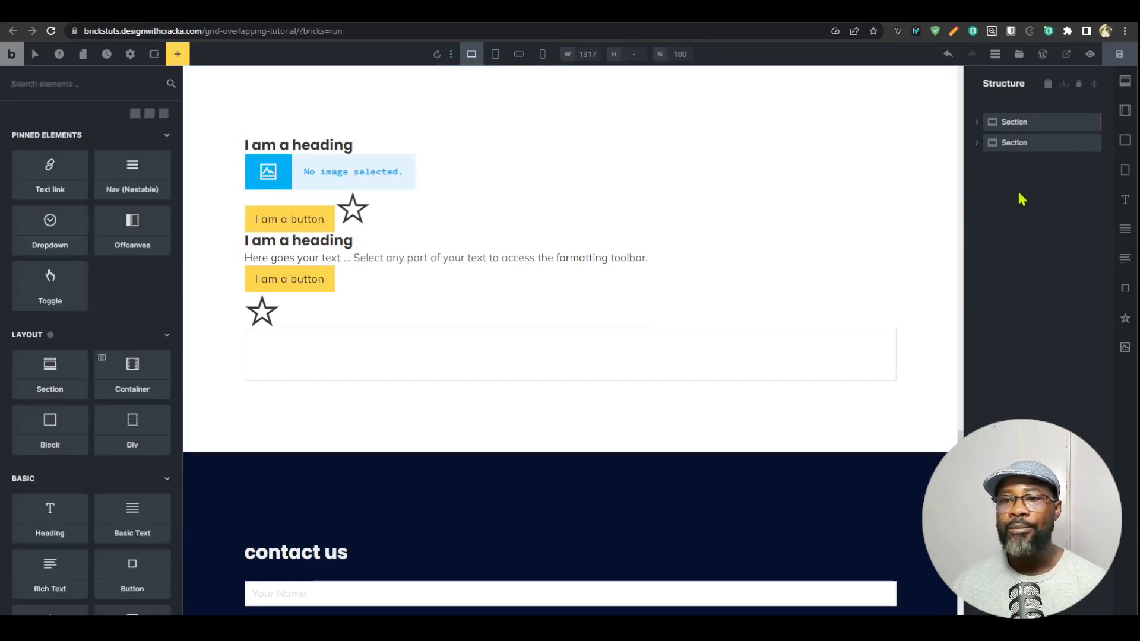
Step: Add a section with its default container from the elements list, and delete the new section
click(53, 387)
click(1037, 165)
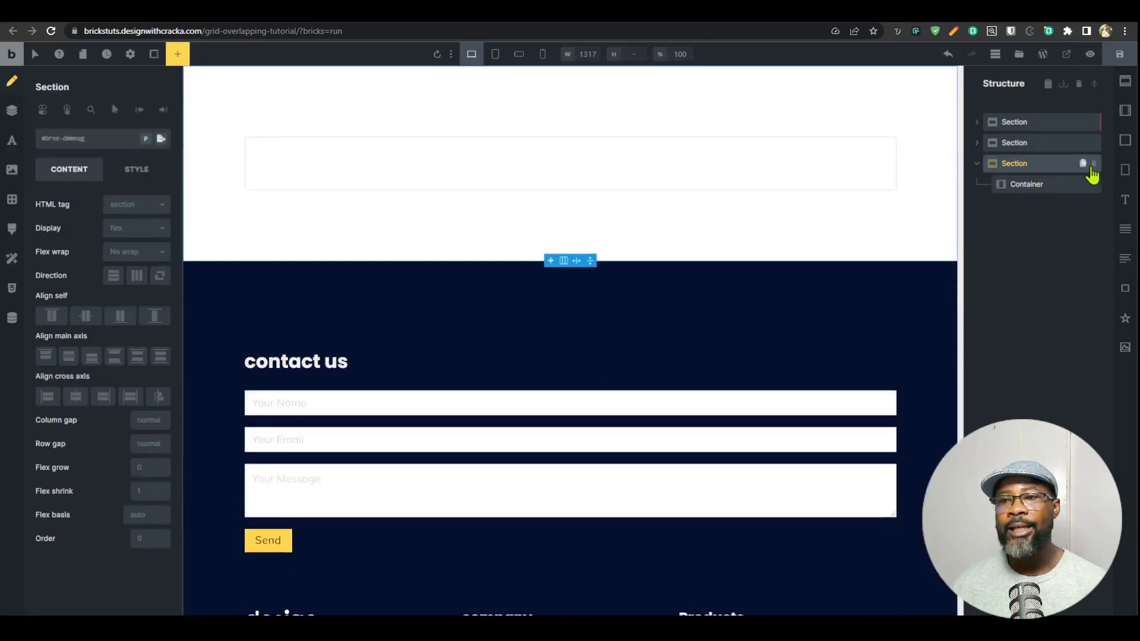
key(Delete)
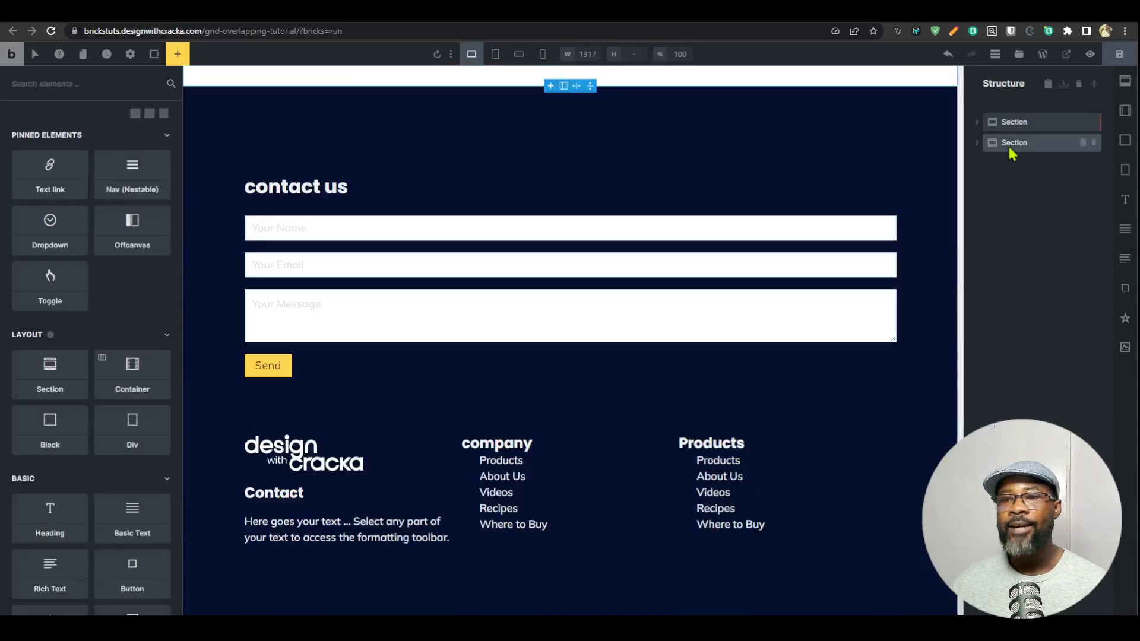
Step: Add an empty section with the element shortcuts, nest a container inside it, and delete that section
click(1126, 83)
click(1017, 165)
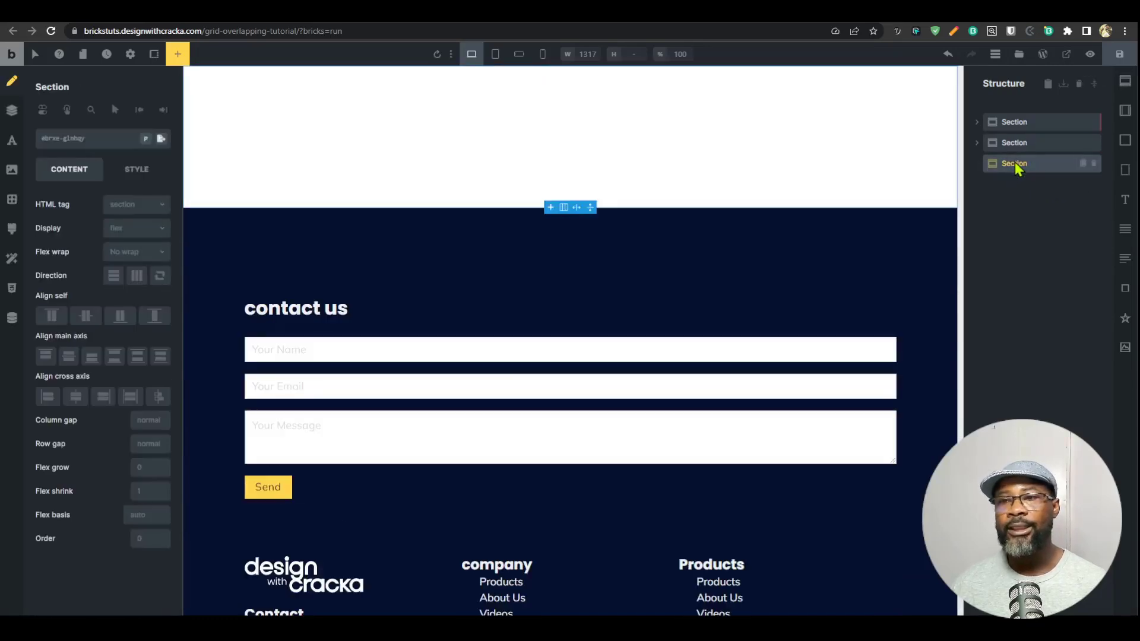
click(1126, 112)
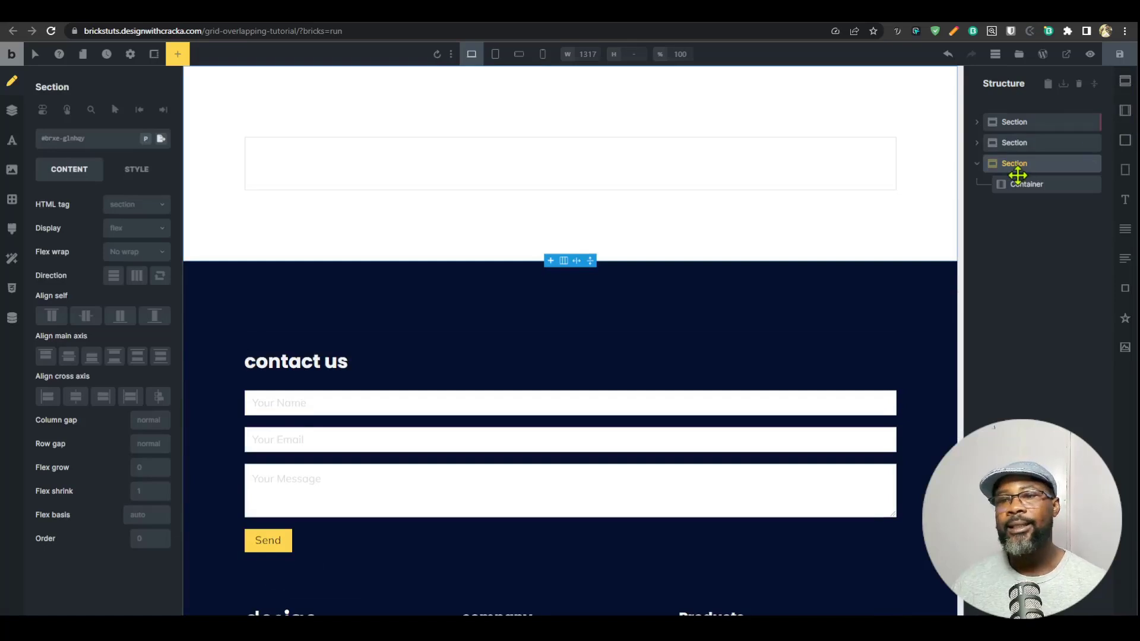
click(1094, 169)
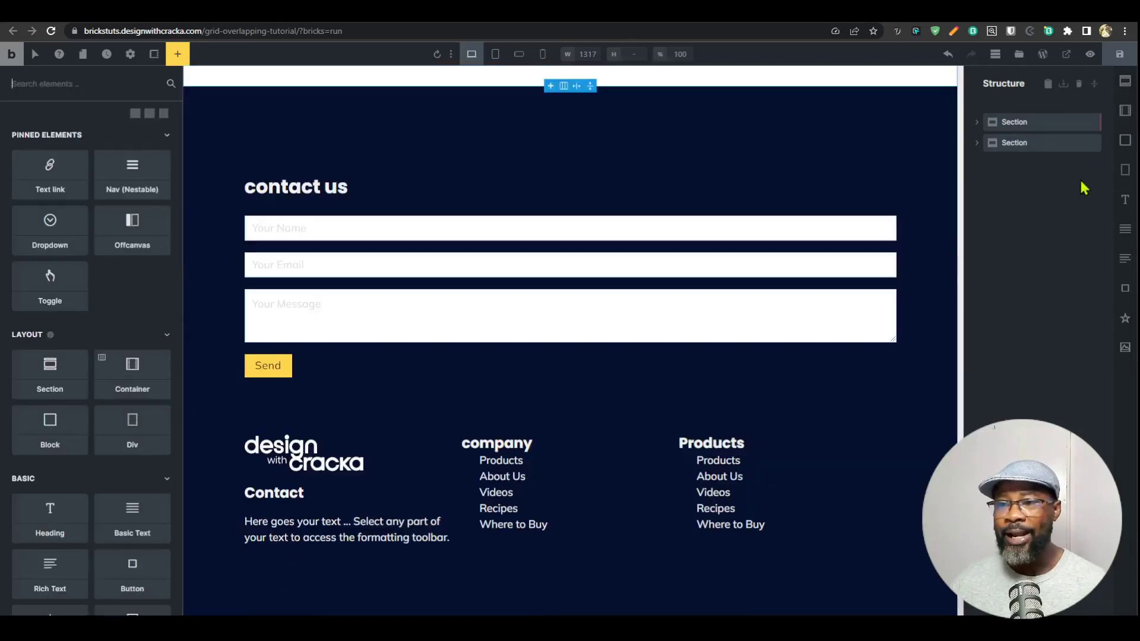
Step: Repeat the shortcut insertion of a section holding a container, and remove the new section again
click(1126, 83)
click(1126, 112)
drag(987, 186, 1024, 173)
click(1031, 169)
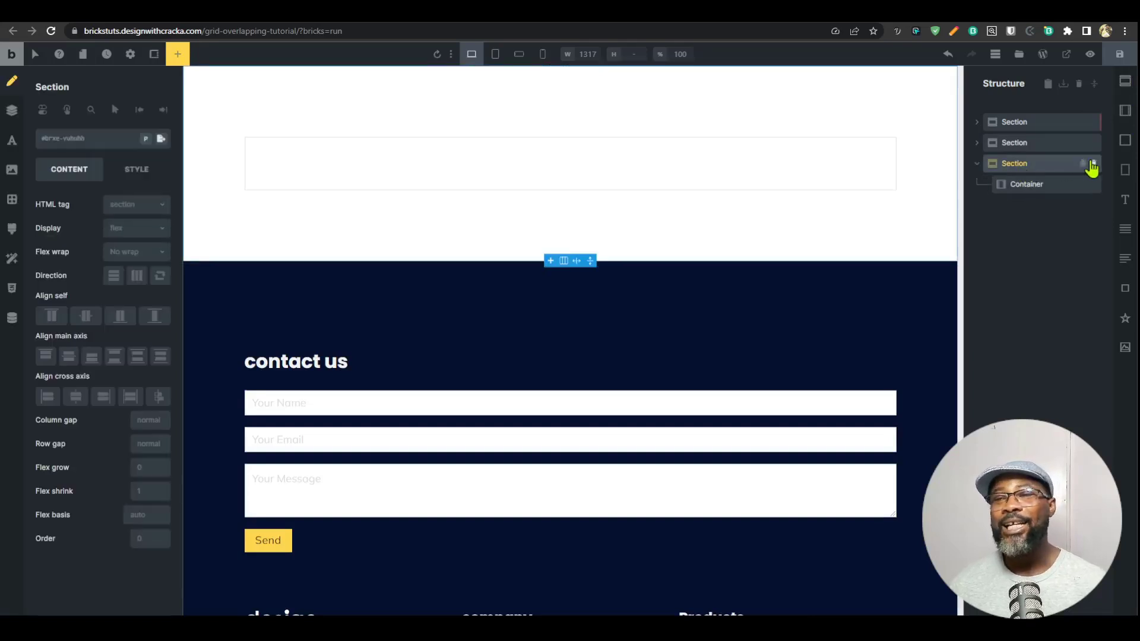
click(1093, 165)
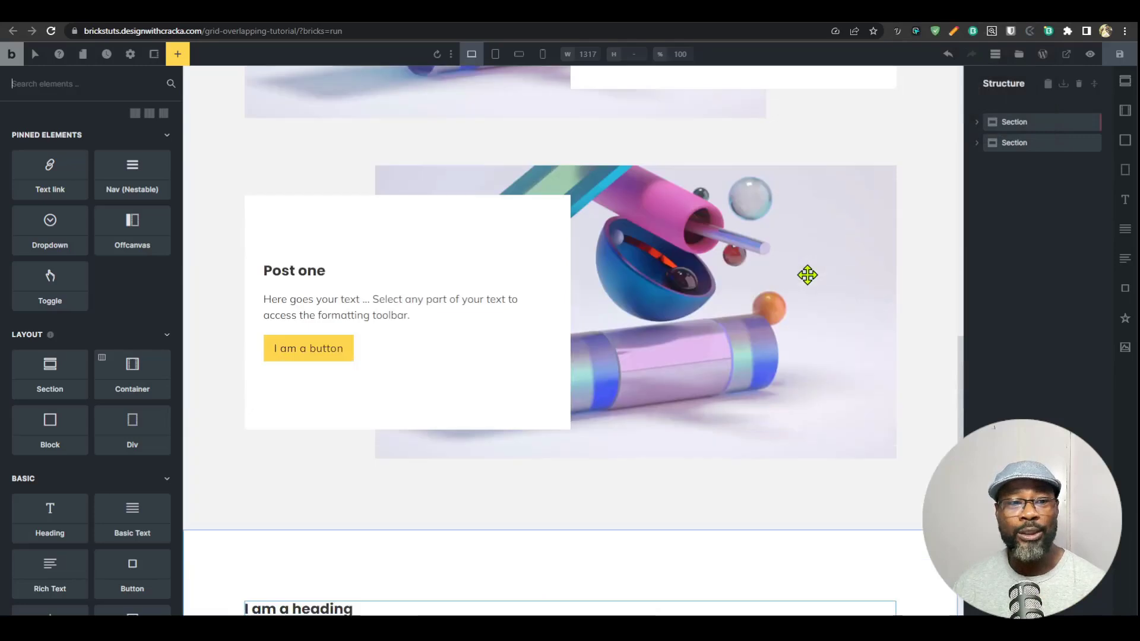
Step: Clear the basic text under the second heading and fill it with several sentences of generated dummy content
scroll(807, 274, down, 7)
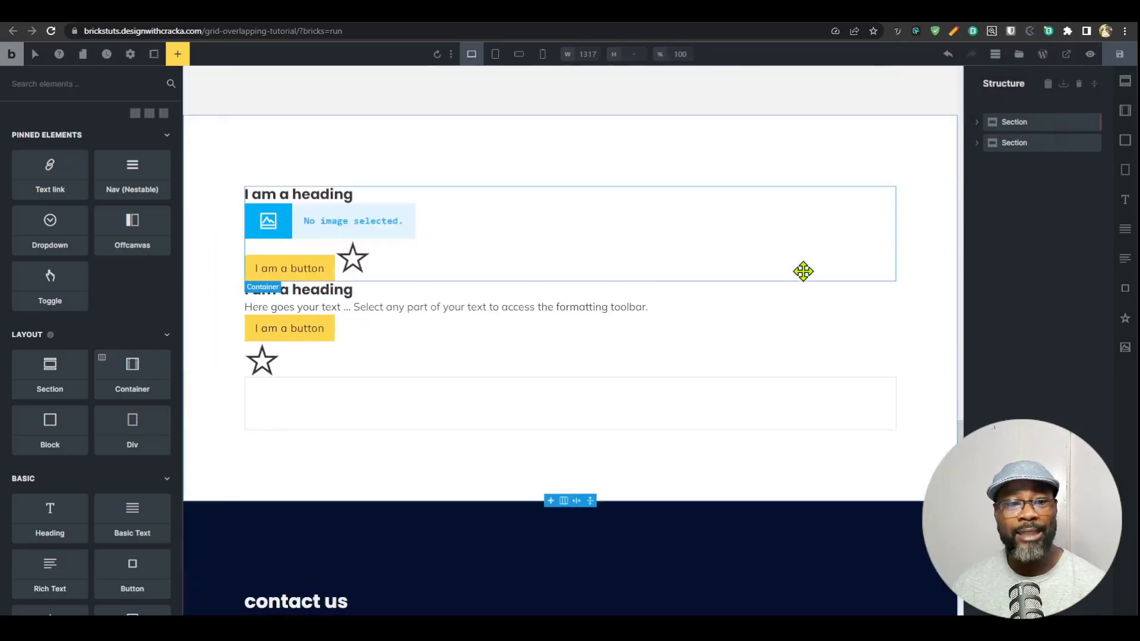
click(552, 304)
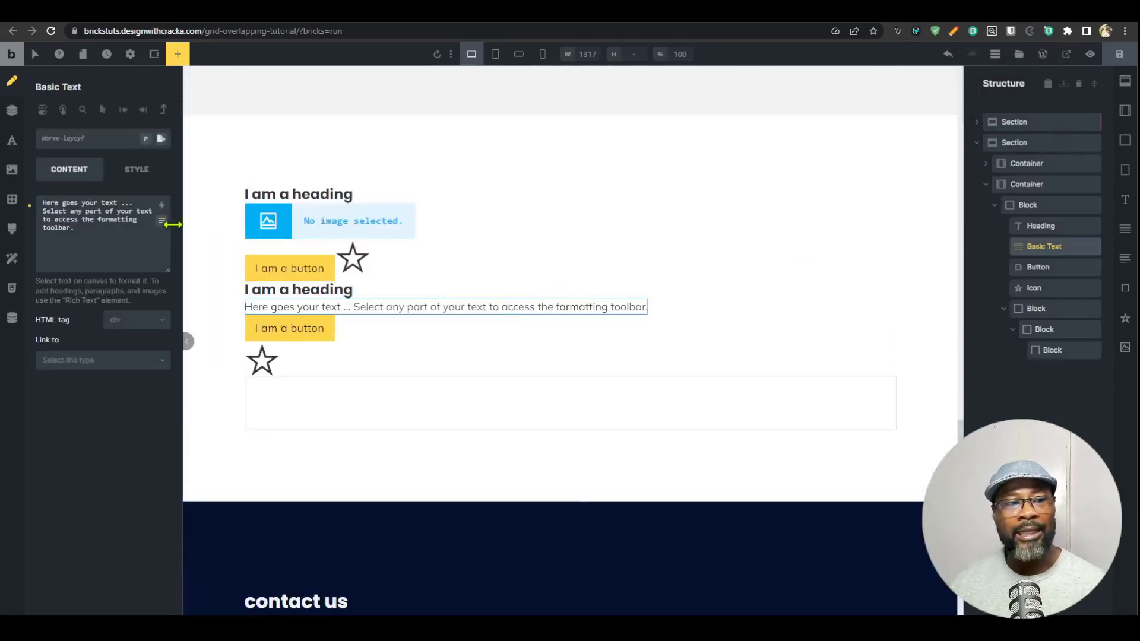
click(126, 234)
key(ctrl+a)
key(BackSpace)
click(164, 221)
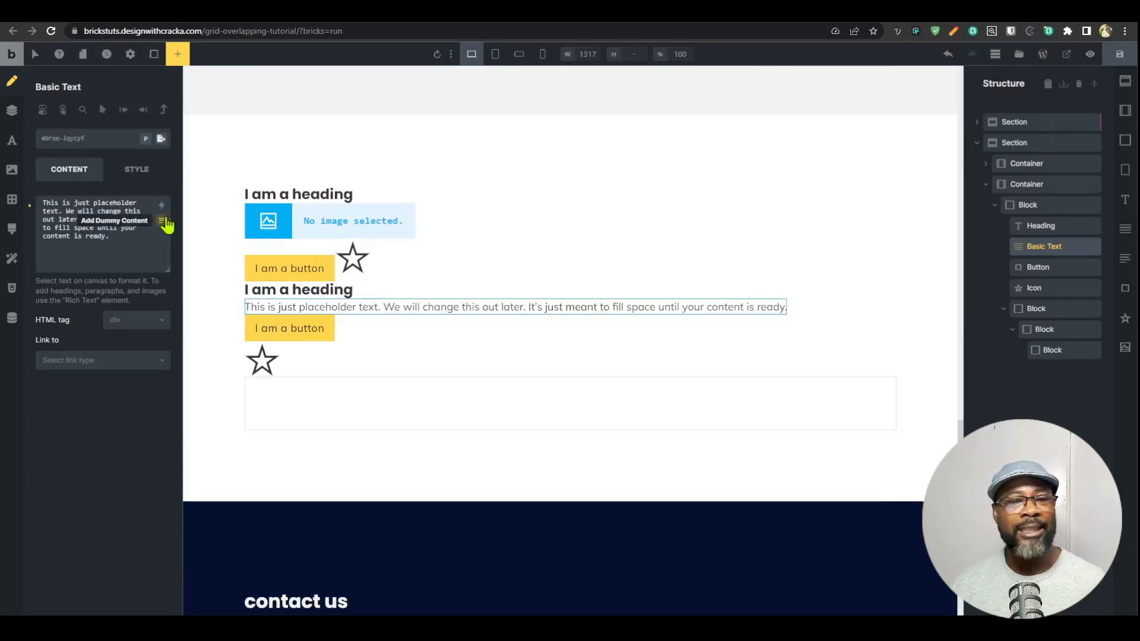
click(165, 224)
click(165, 223)
scroll(475, 346, down, 1)
scroll(475, 346, down, 2)
scroll(351, 287, up, 4)
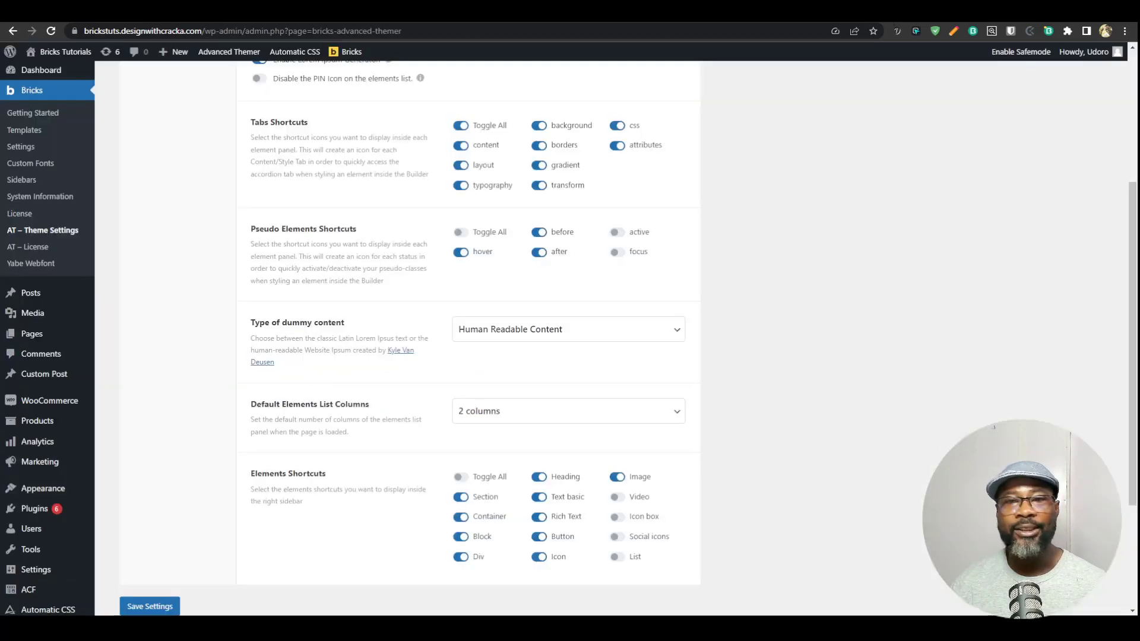
Step: In the Advanced Themer settings, switch the dummy content type to Lorem Ipsum and return it to Human Readable Content
click(569, 336)
click(525, 350)
click(529, 340)
click(530, 362)
click(546, 336)
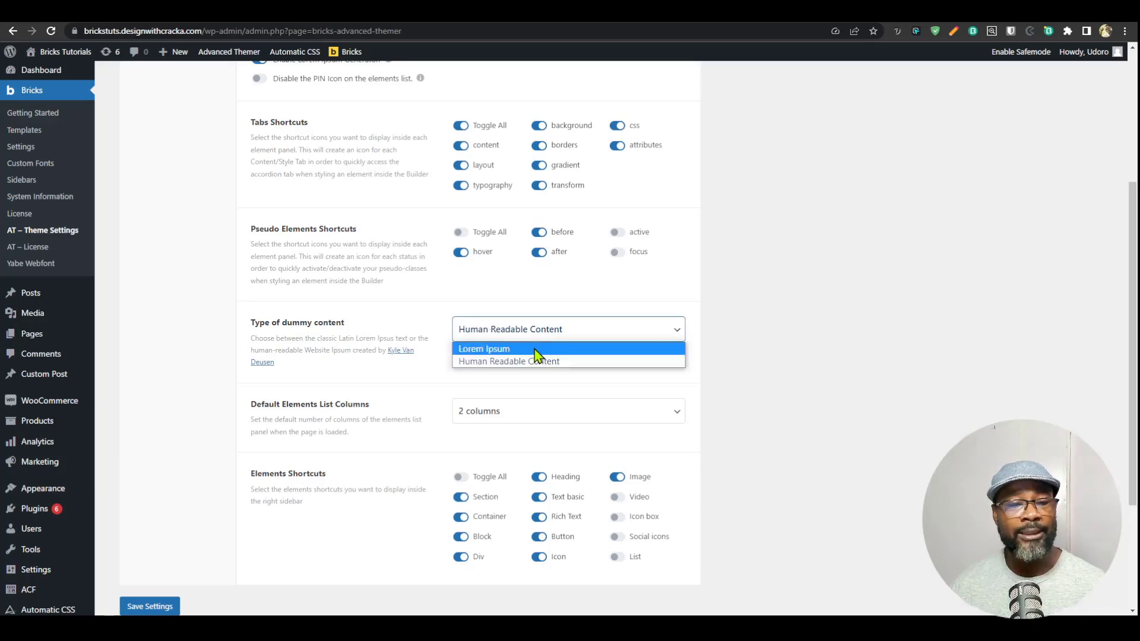
click(536, 351)
click(540, 332)
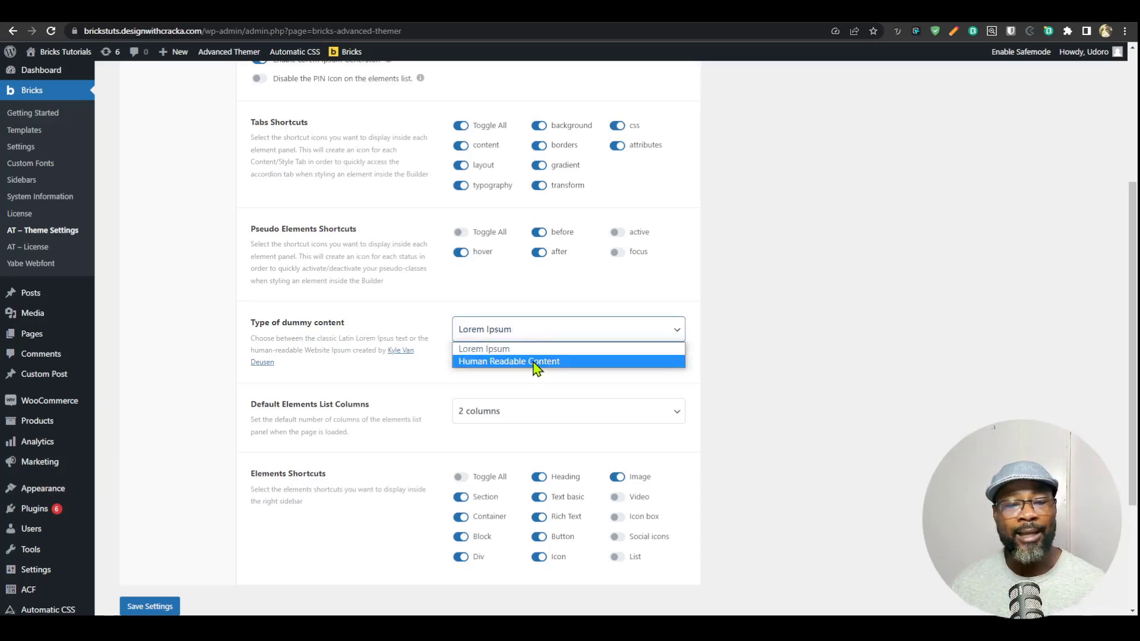
click(538, 362)
click(537, 339)
click(527, 351)
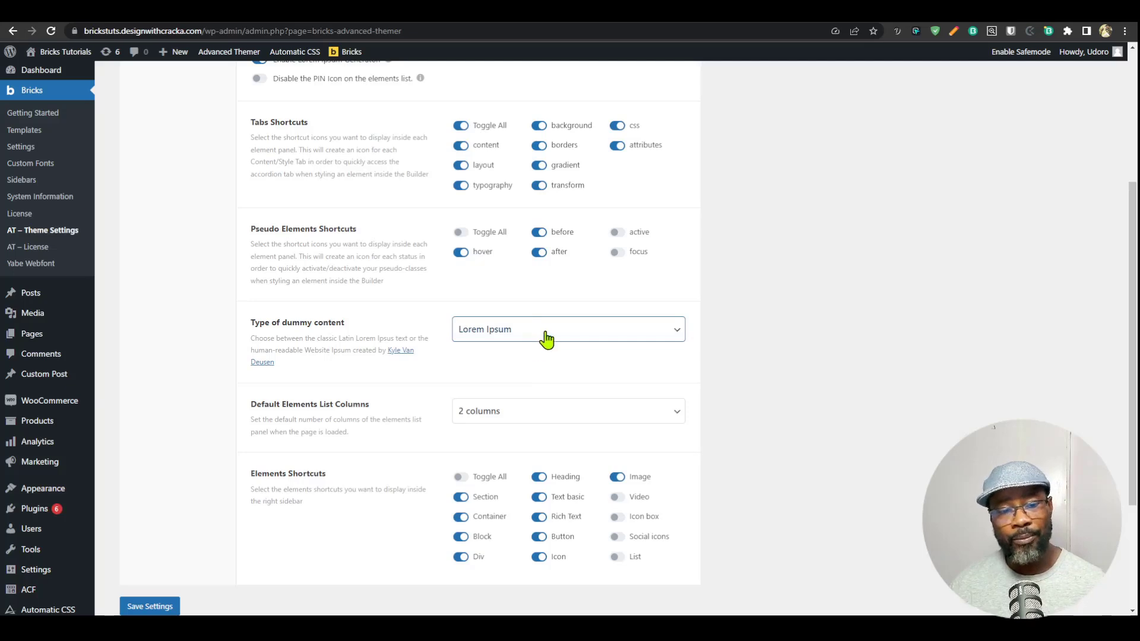
click(542, 337)
click(552, 364)
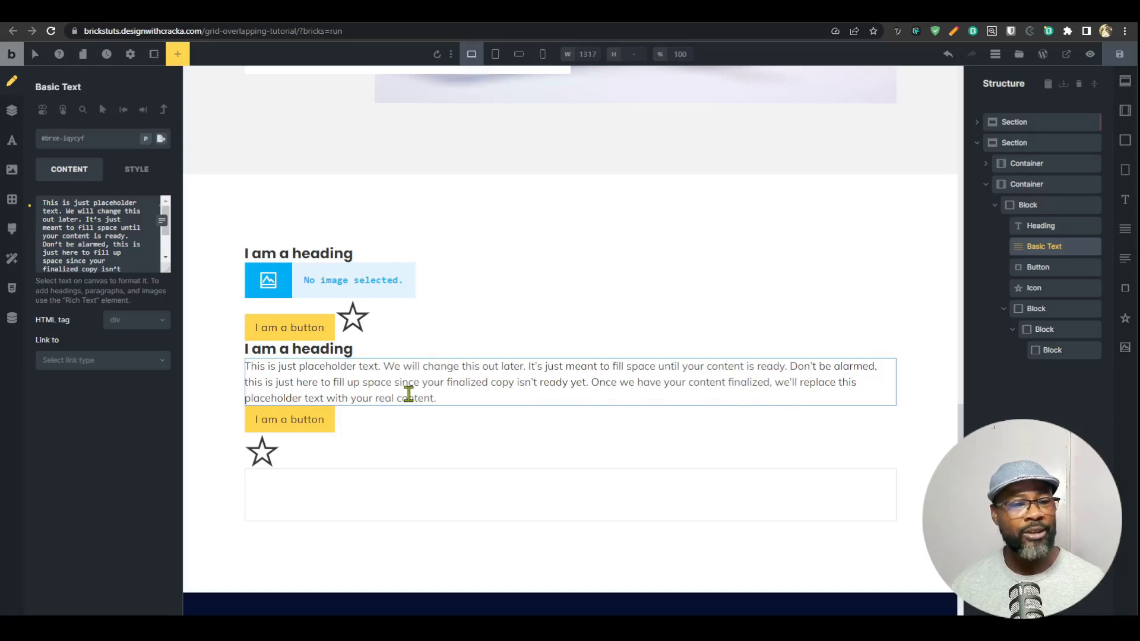
Step: Extend the basic text element in the builder with three more additions of dummy content
click(162, 220)
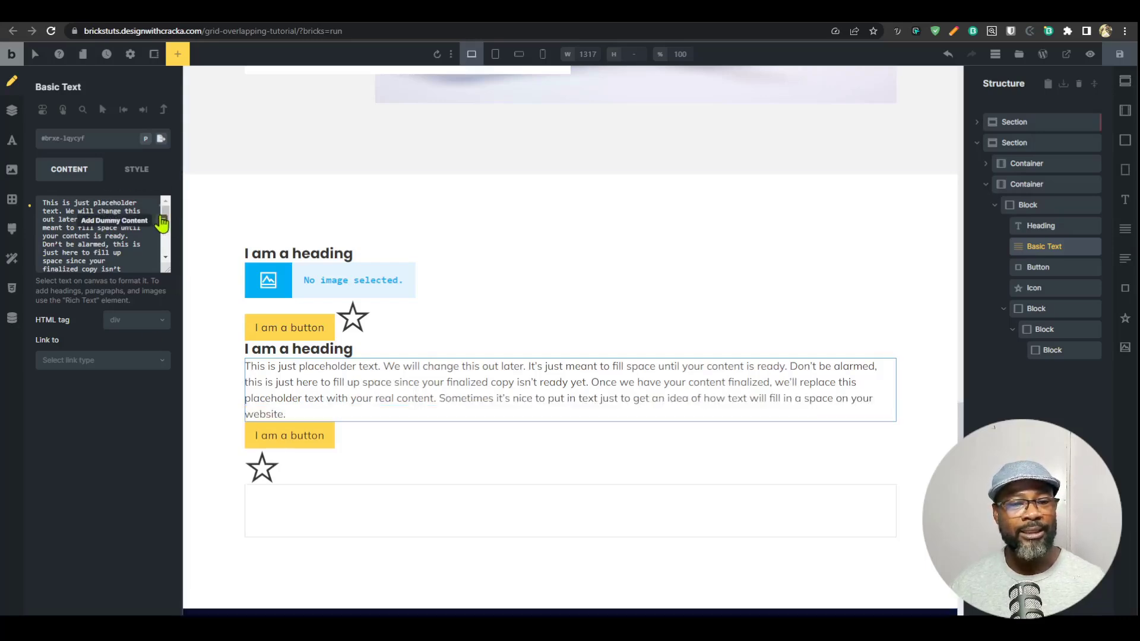
click(162, 220)
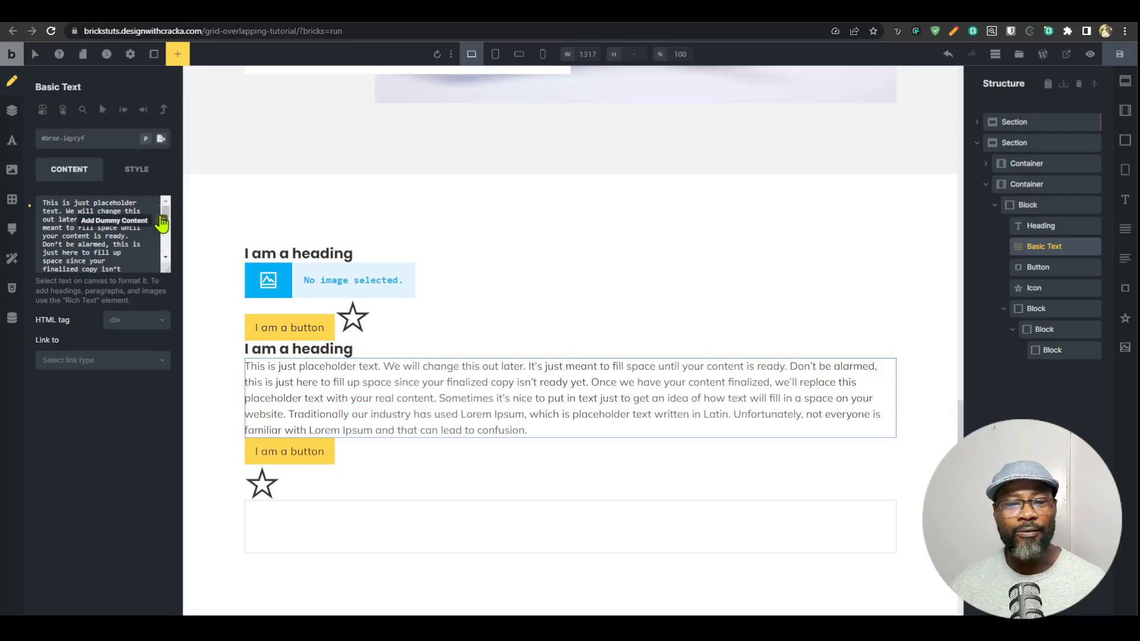
click(163, 221)
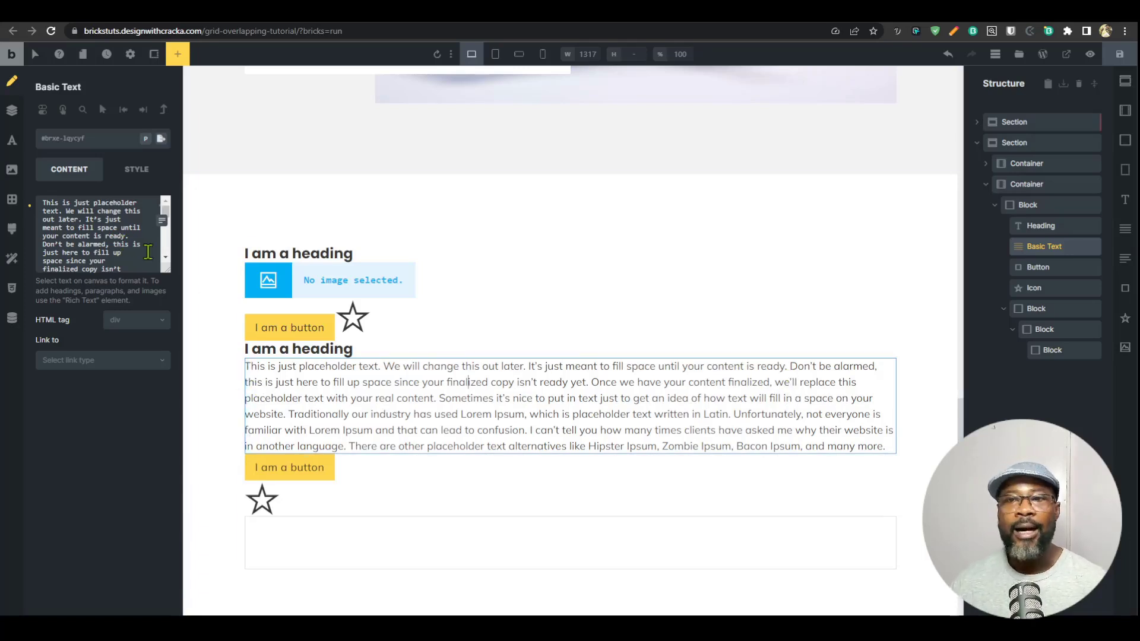
Step: Examine the second heading's content field for a dummy content option, and reselect the basic text below it
scroll(497, 412, down, 1)
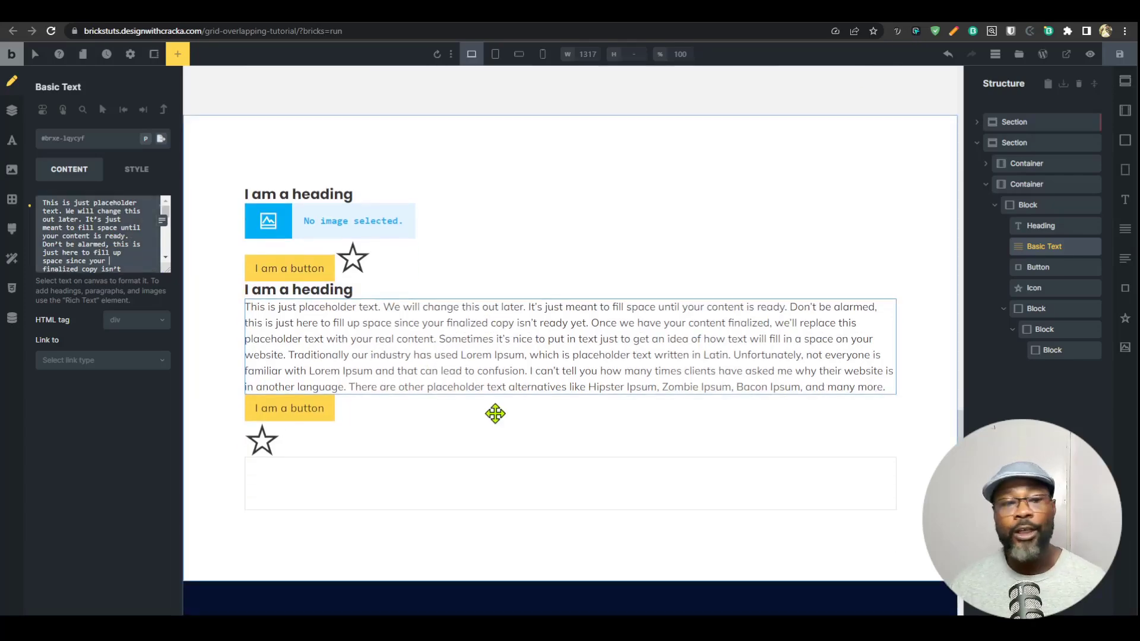
scroll(495, 413, up, 3)
click(268, 468)
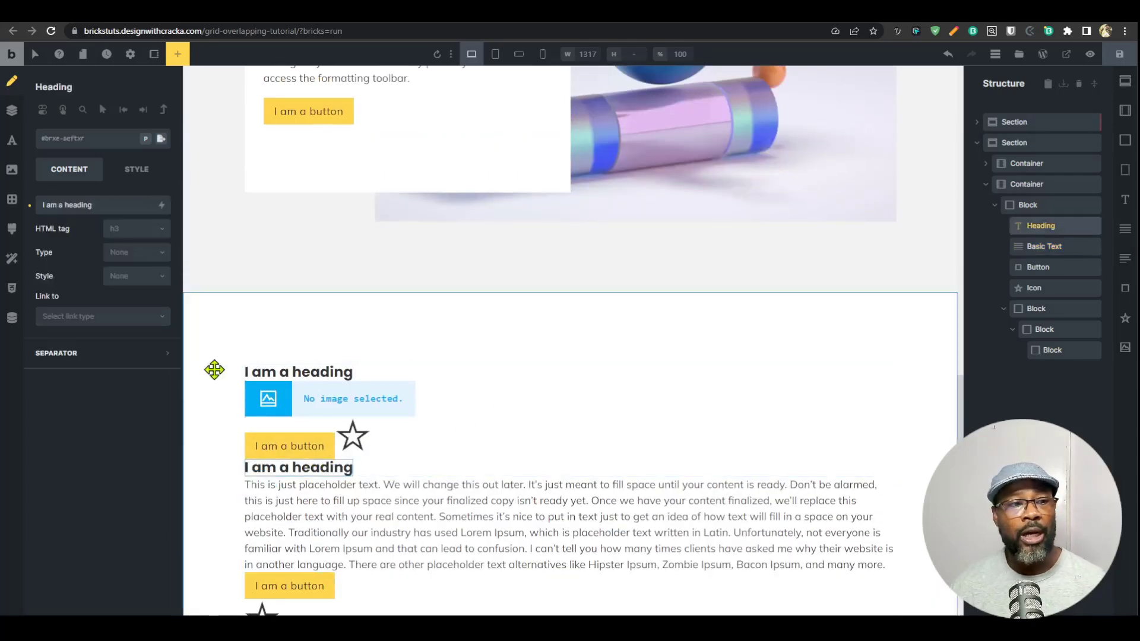
click(134, 203)
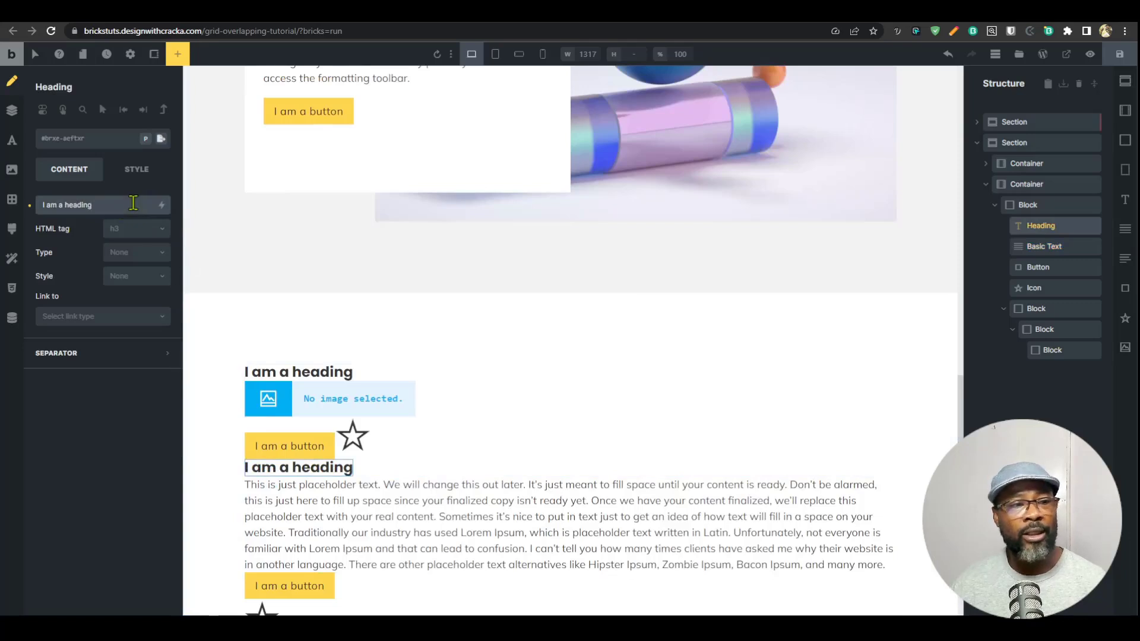
click(399, 530)
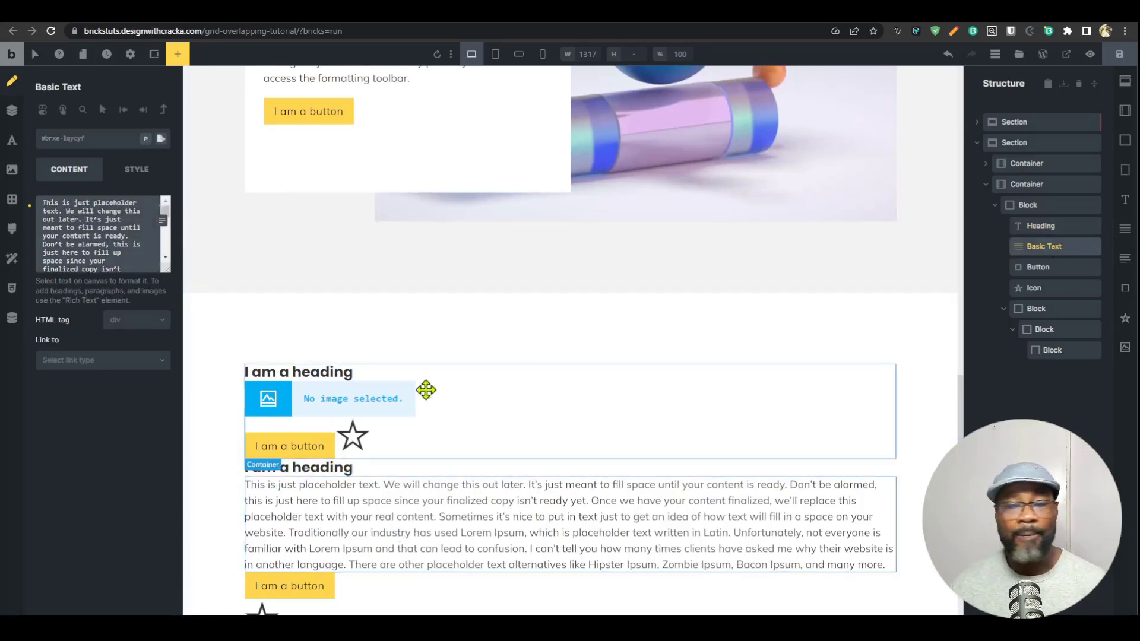
scroll(679, 440, down, 2)
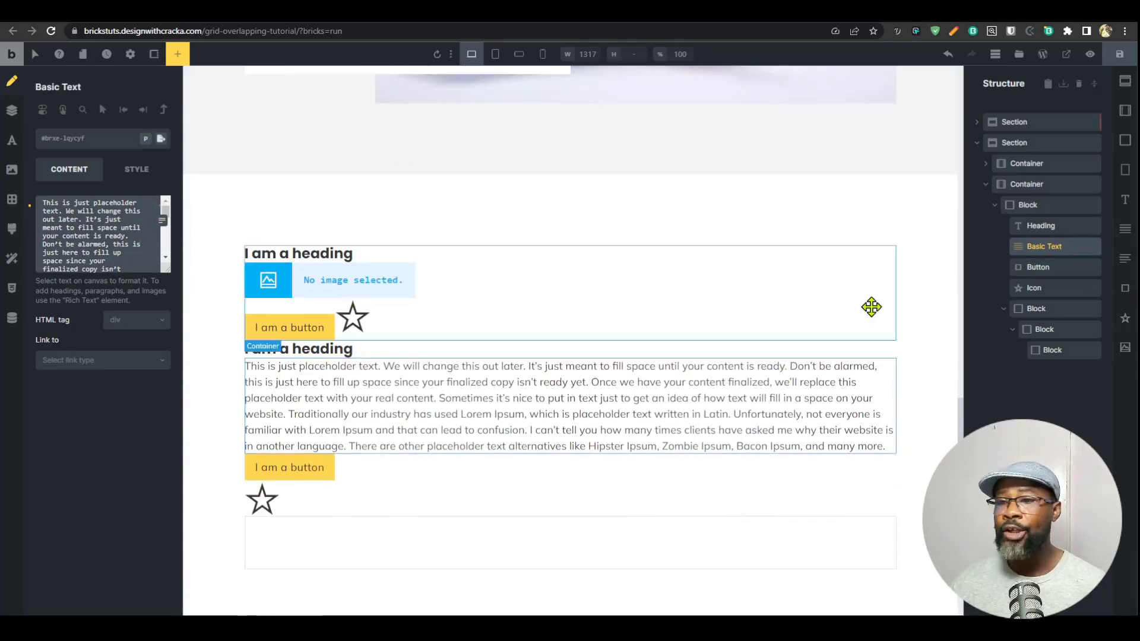
Step: Add a rich text element, open its content editor for inspection, and delete the element again
click(1125, 262)
scroll(438, 504, down, 2)
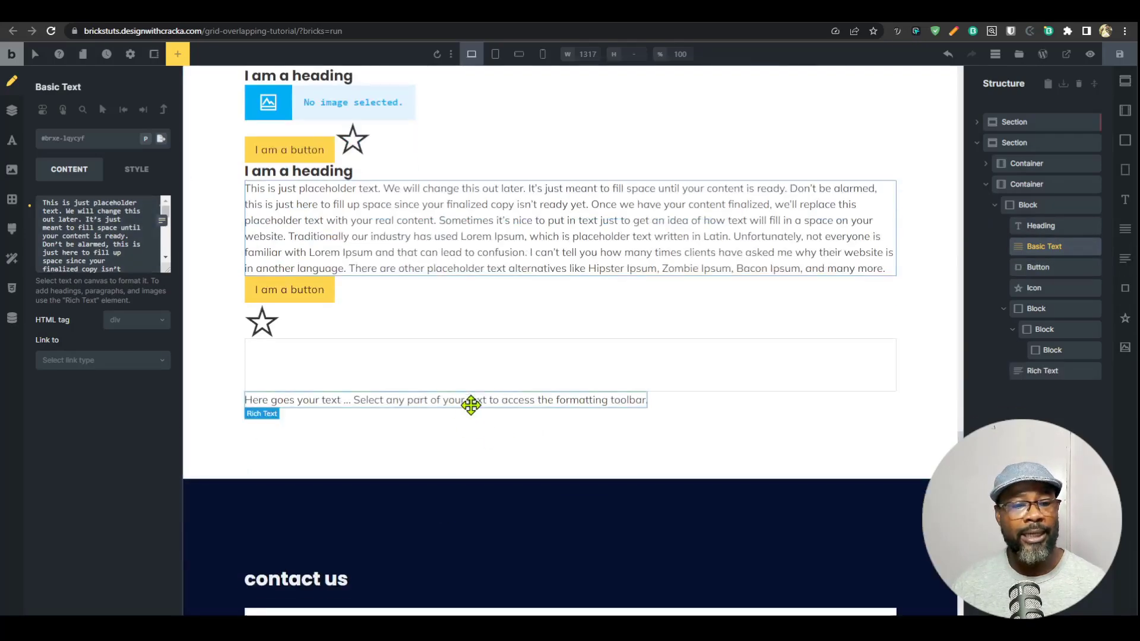
click(472, 403)
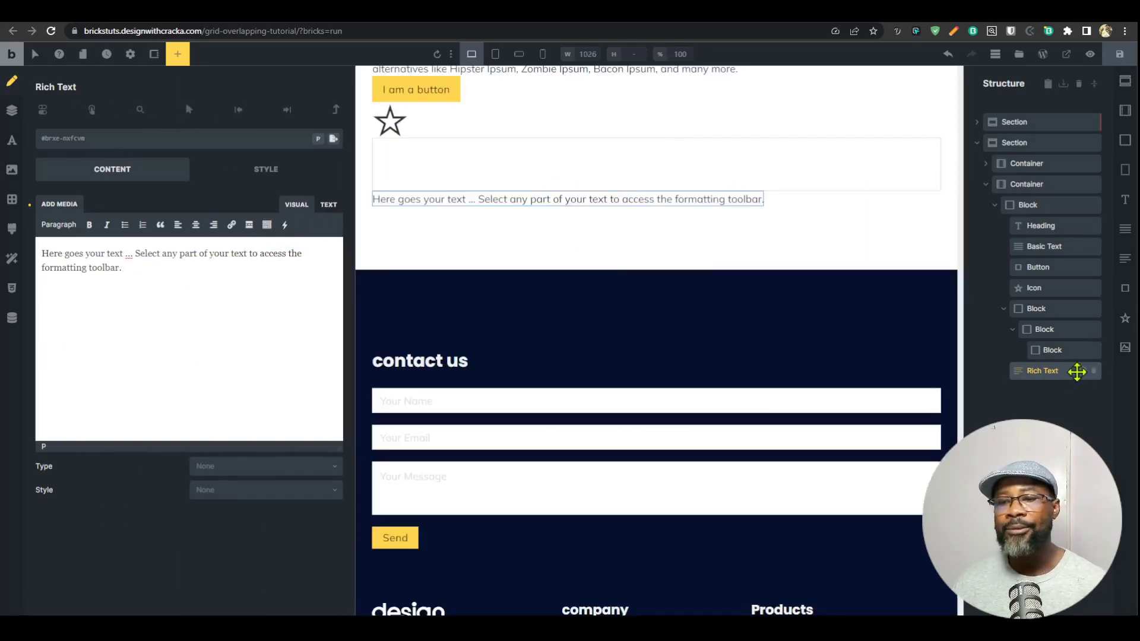
click(1095, 375)
click(1063, 247)
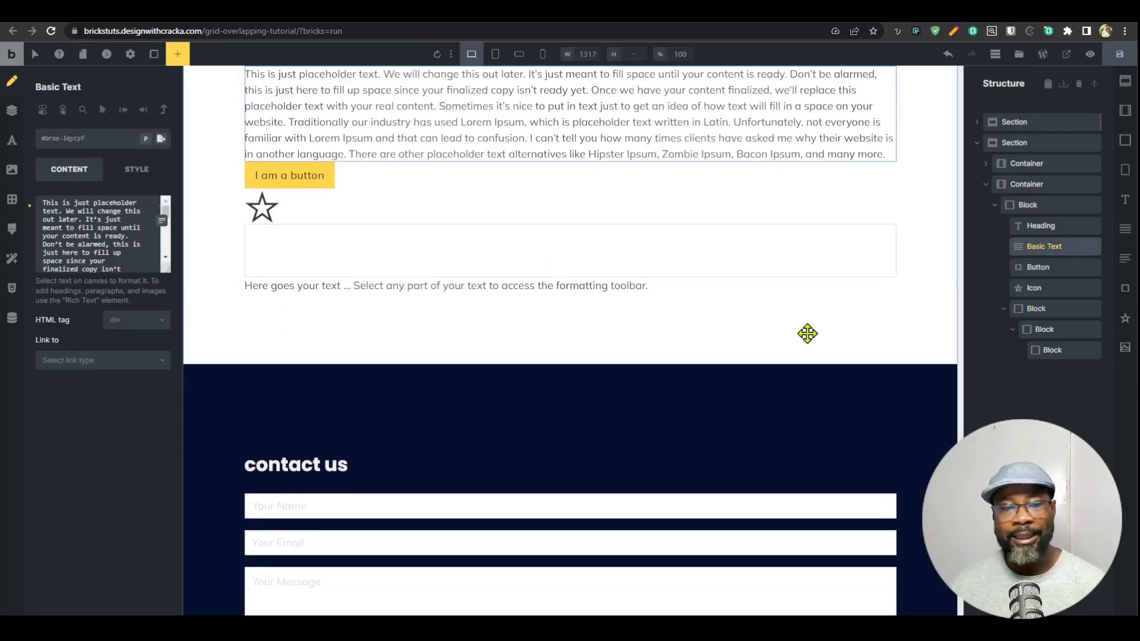
scroll(608, 464, up, 2)
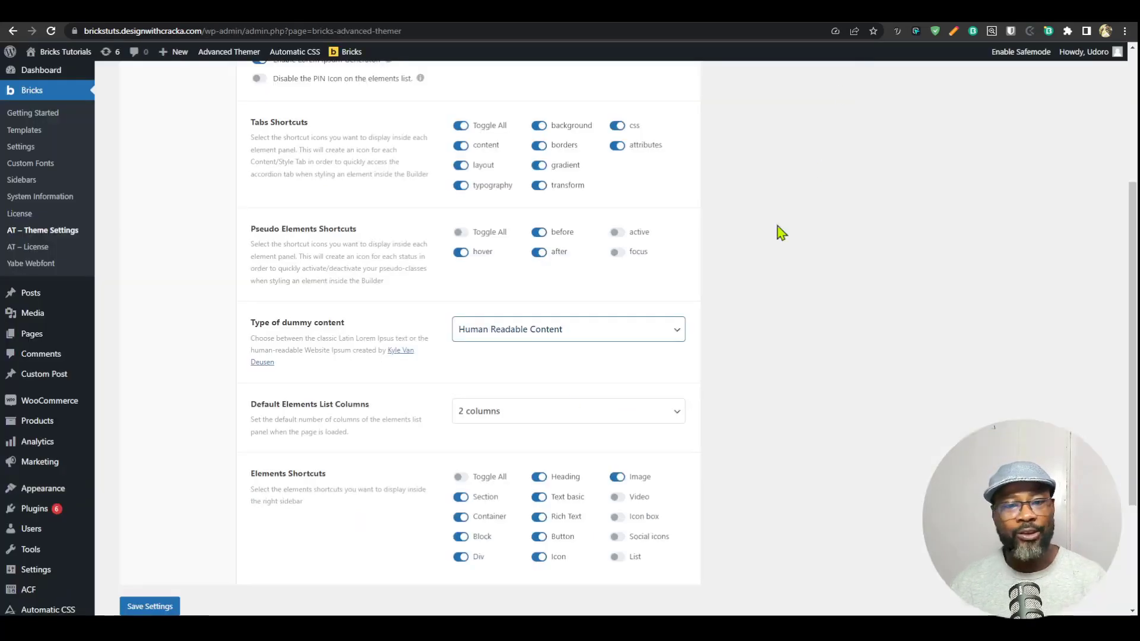
Step: Select the block that holds the second heading and dummy text, and collapse it in the structure tree
scroll(553, 416, up, 2)
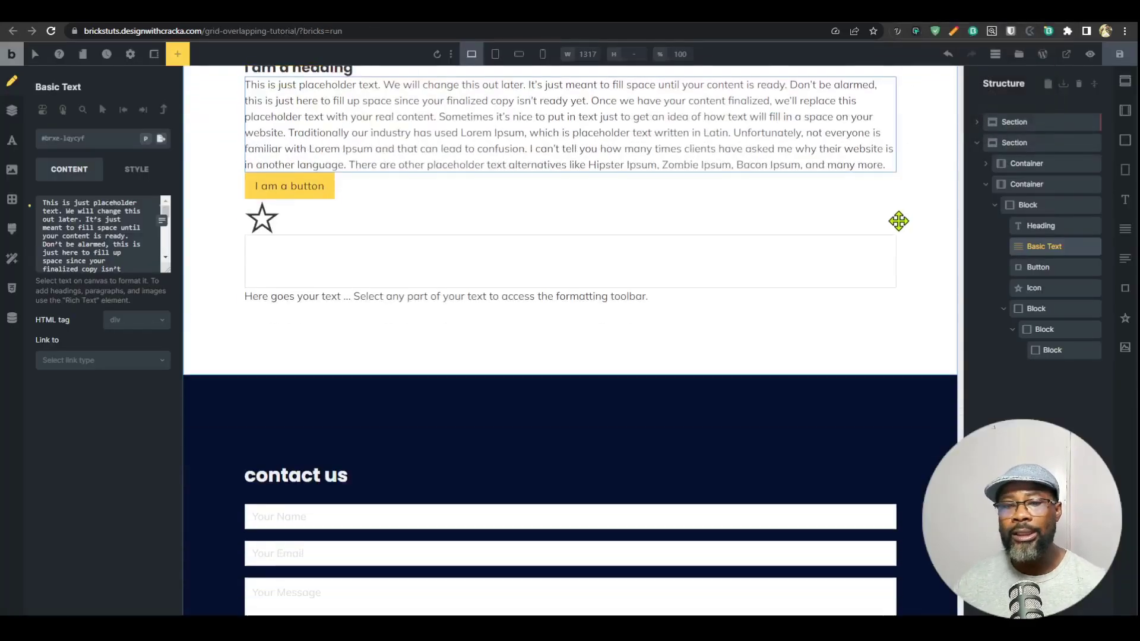
click(609, 244)
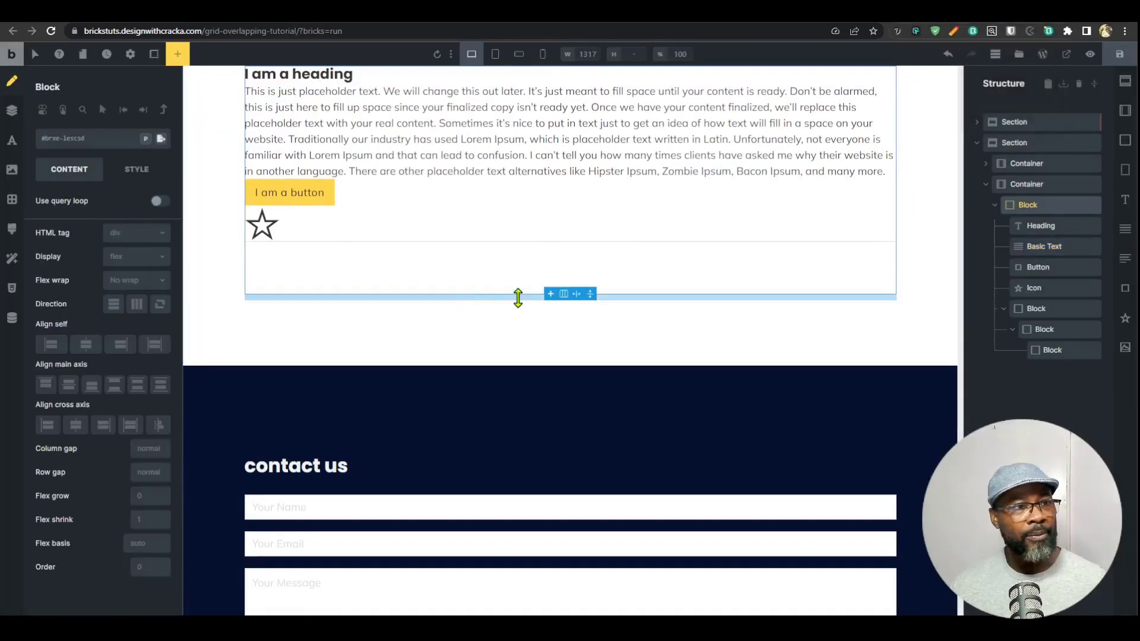
scroll(560, 396, up, 3)
scroll(587, 344, up, 3)
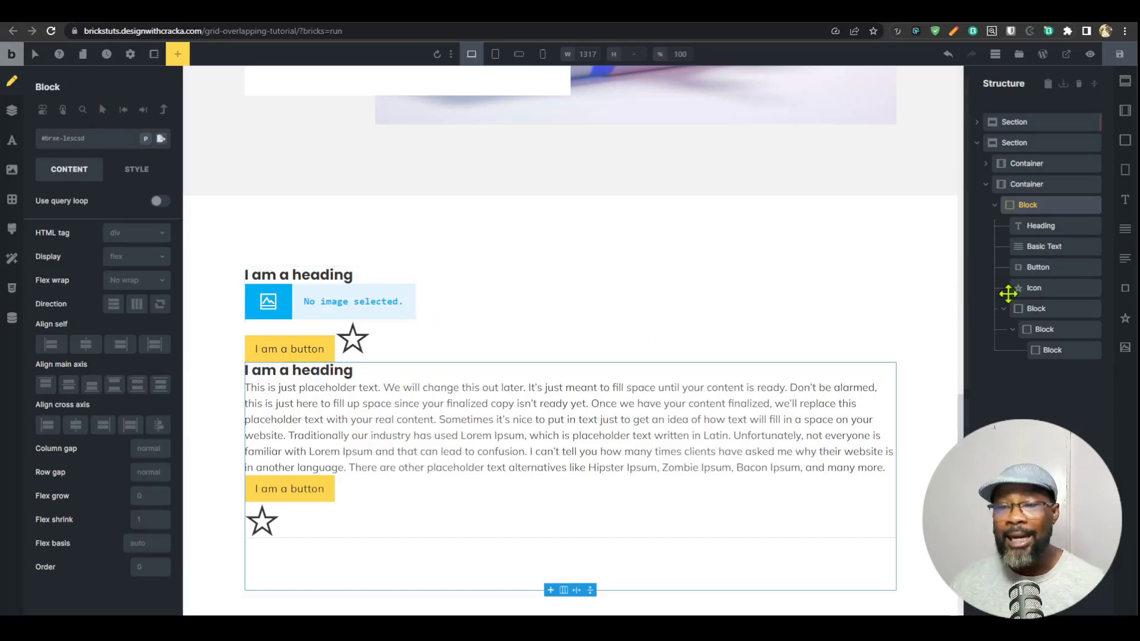
click(994, 206)
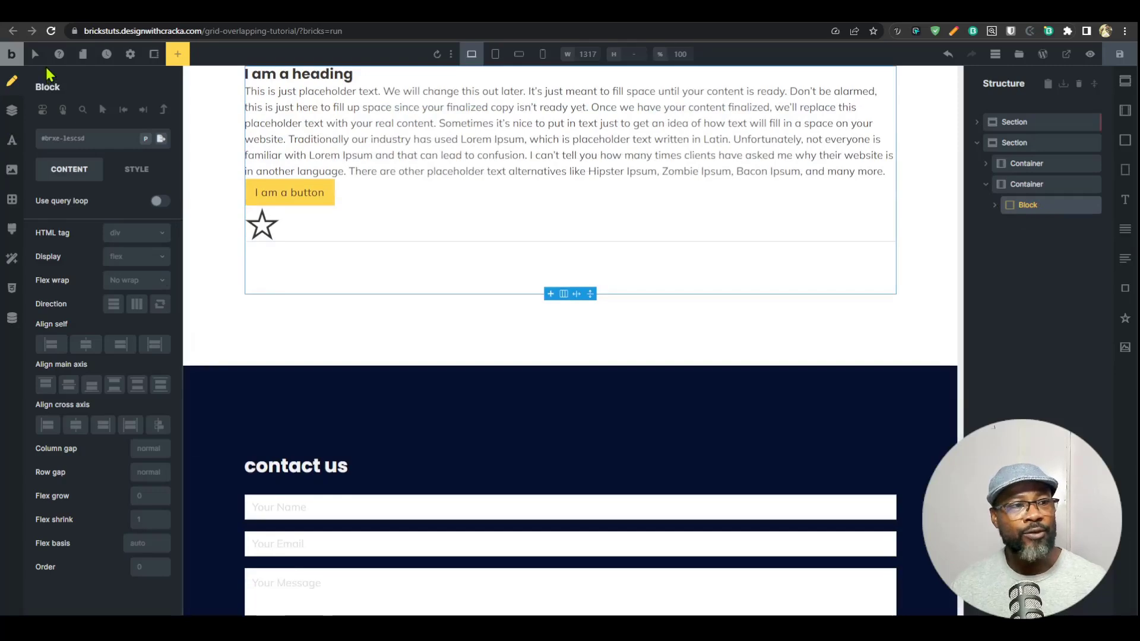
Step: Activate the block's :hover state and set its hover background color to cyan #00ffff
click(35, 57)
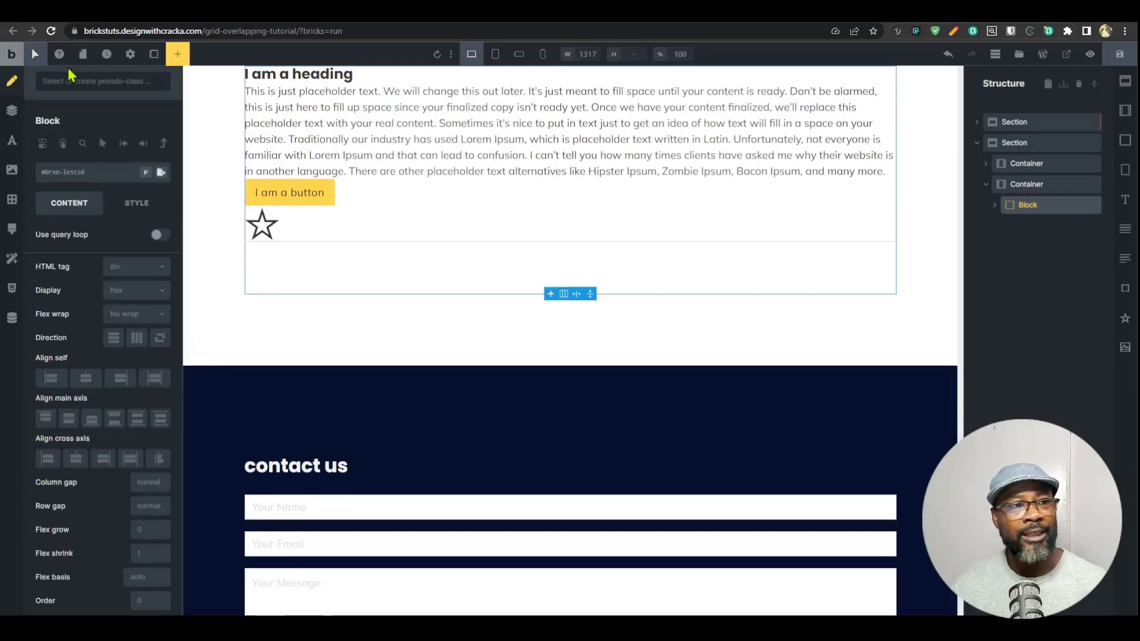
click(85, 79)
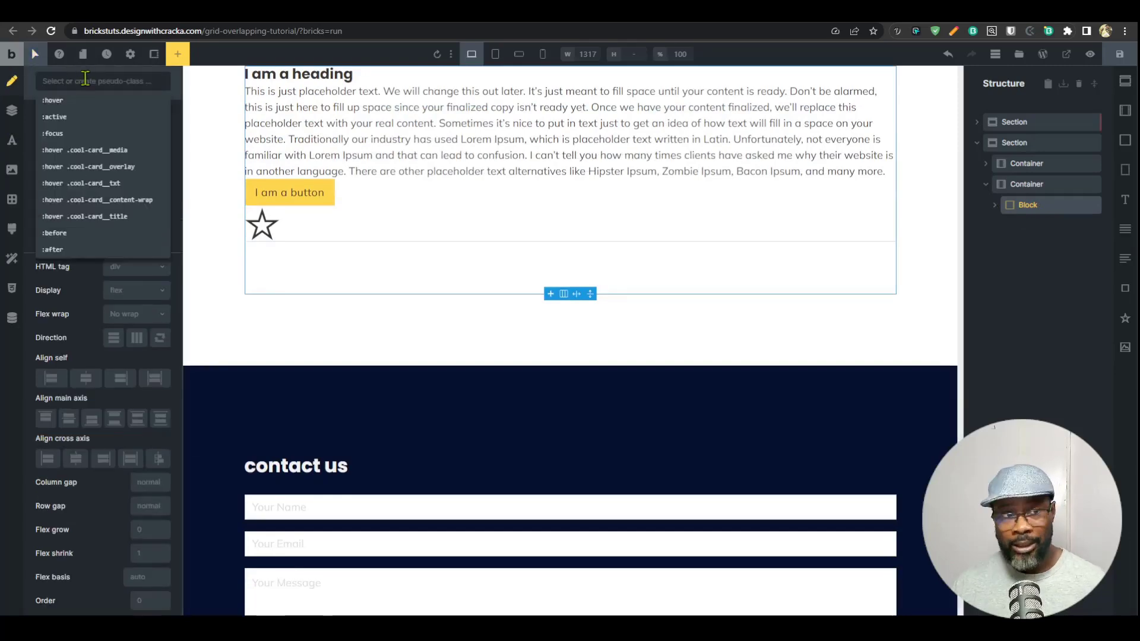
click(59, 101)
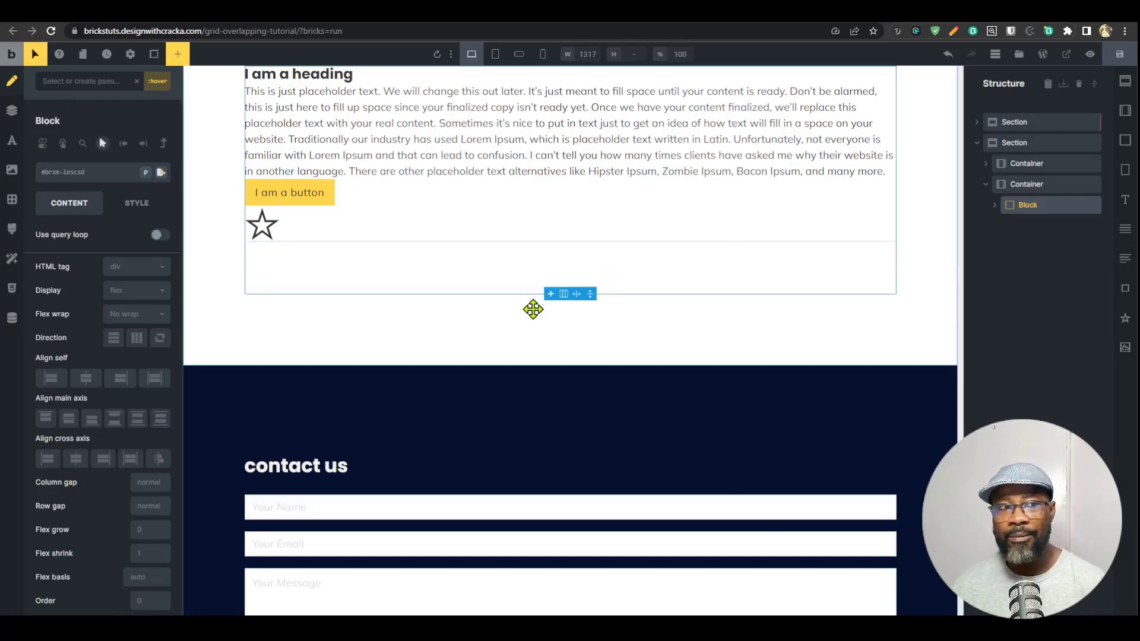
click(137, 203)
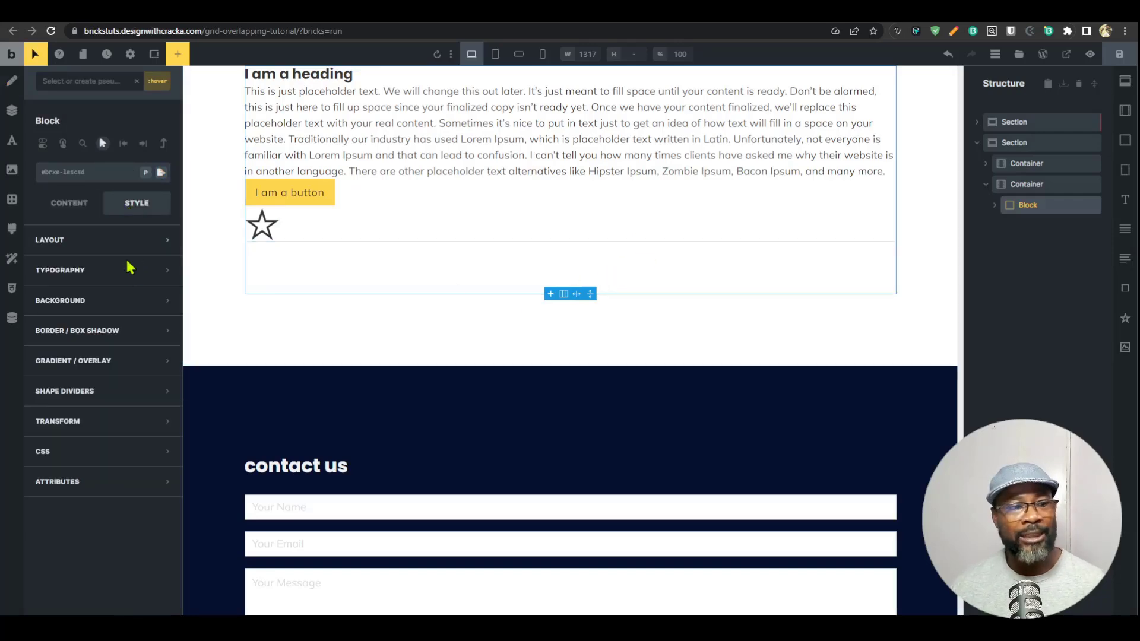
click(128, 301)
click(162, 328)
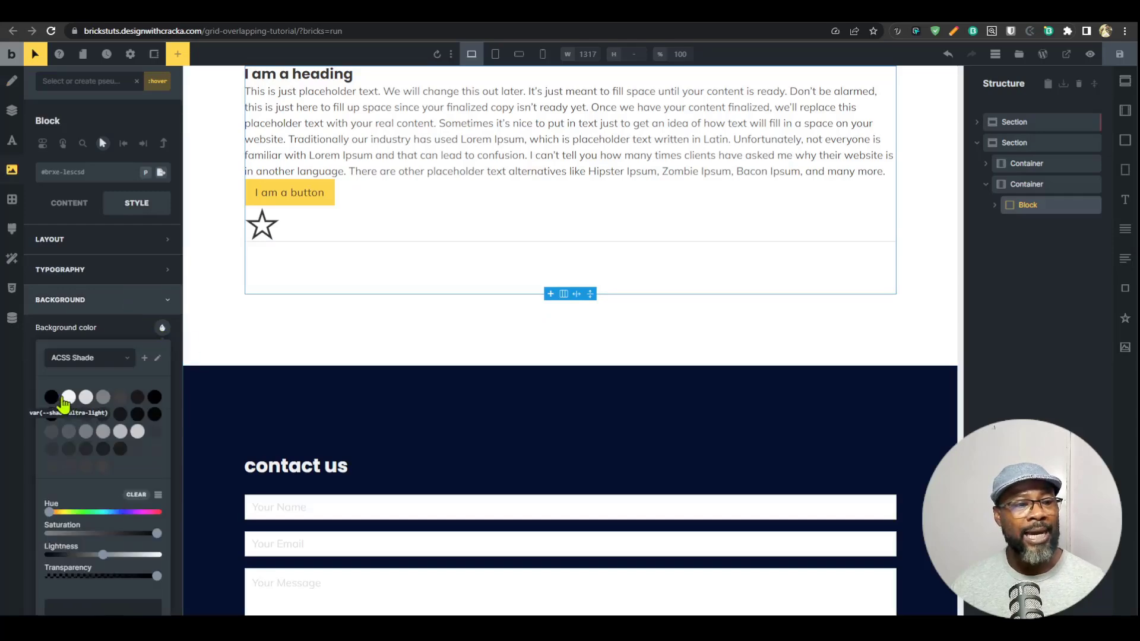
drag(125, 512, 103, 513)
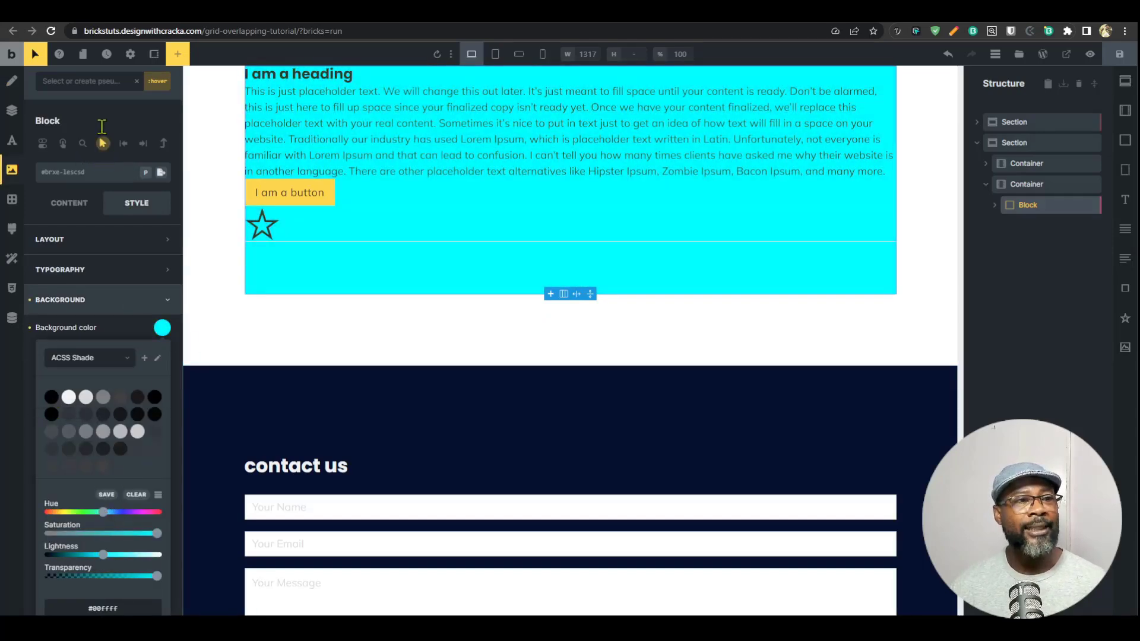
Step: Leave the hover state and set the block's normal background color to var(--shade-light-trans-80)
click(35, 54)
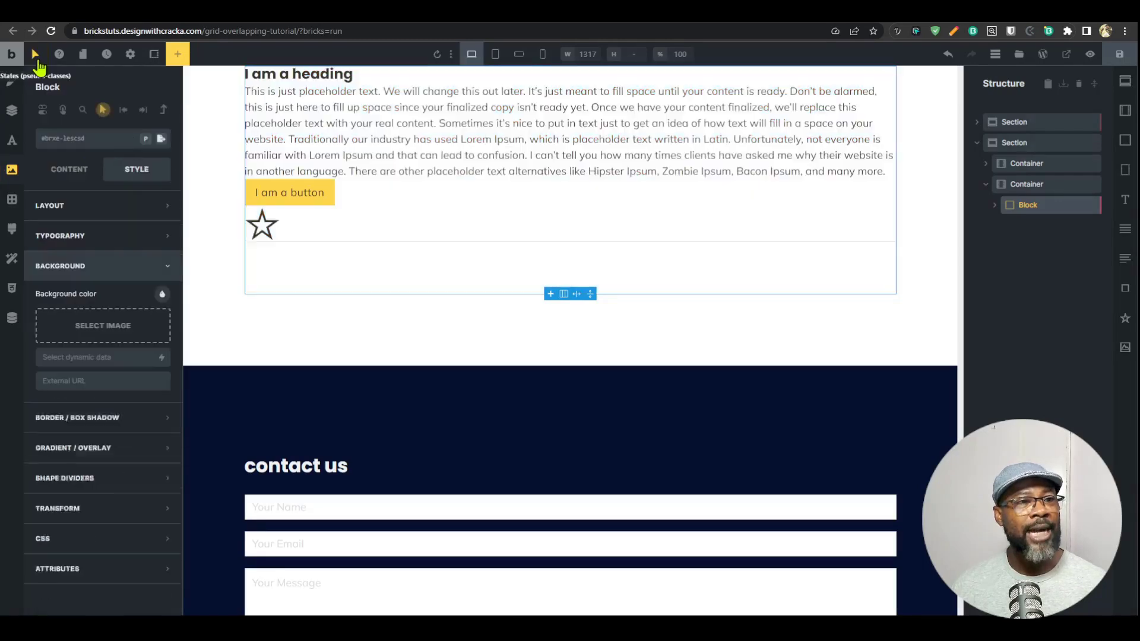
click(162, 295)
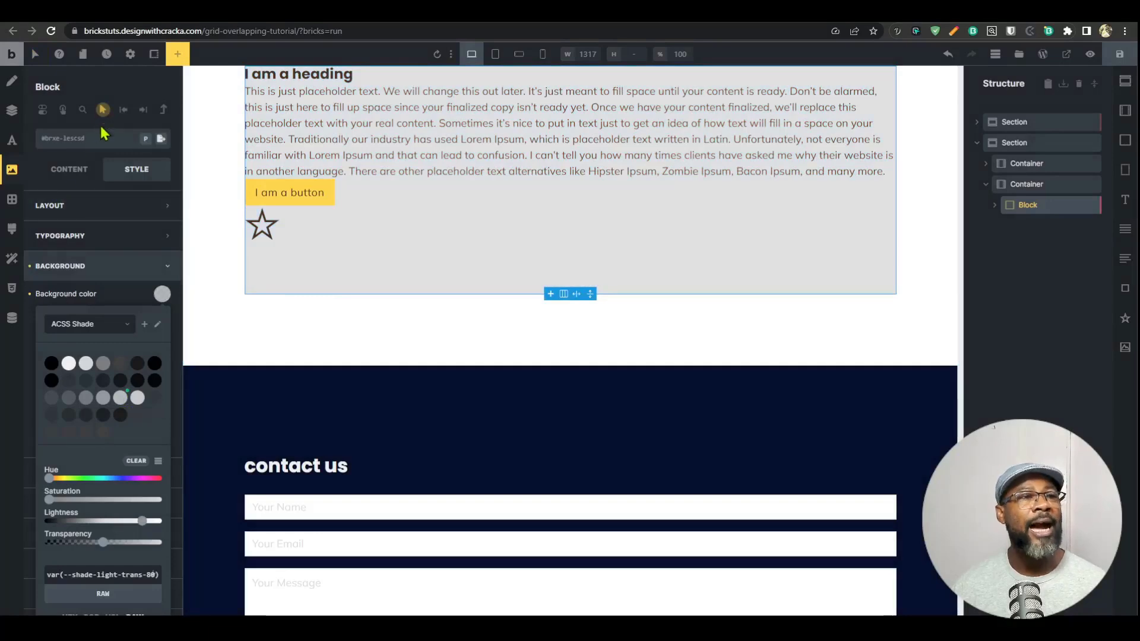
click(102, 115)
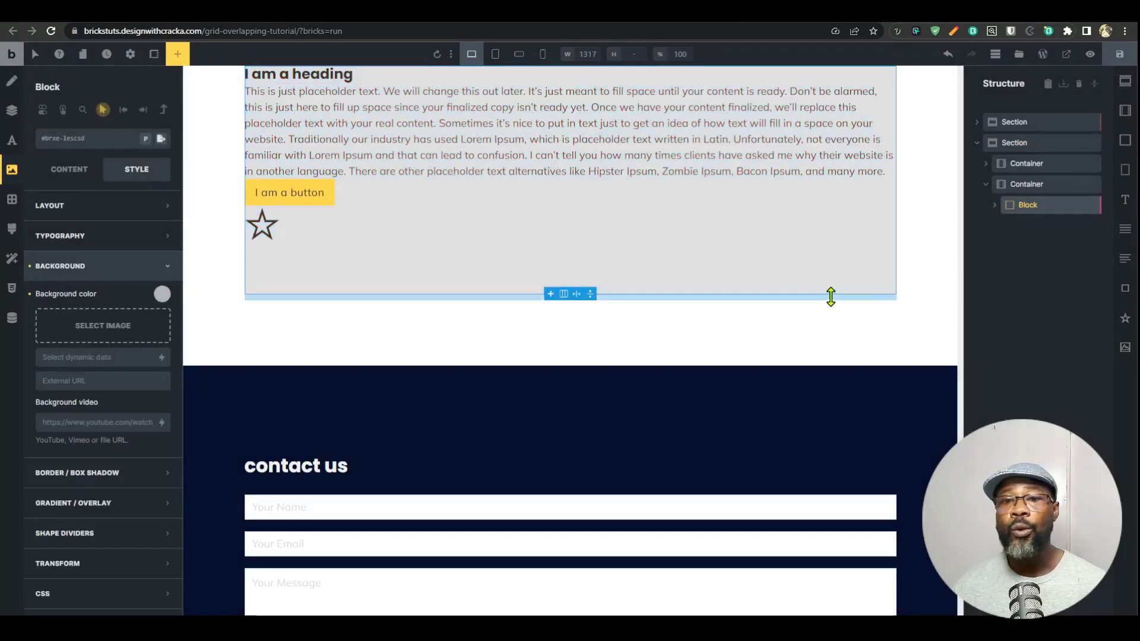
Step: Review the pseudo-class options for the block, activating its :hover state and leaving it again
scroll(830, 295, up, 4)
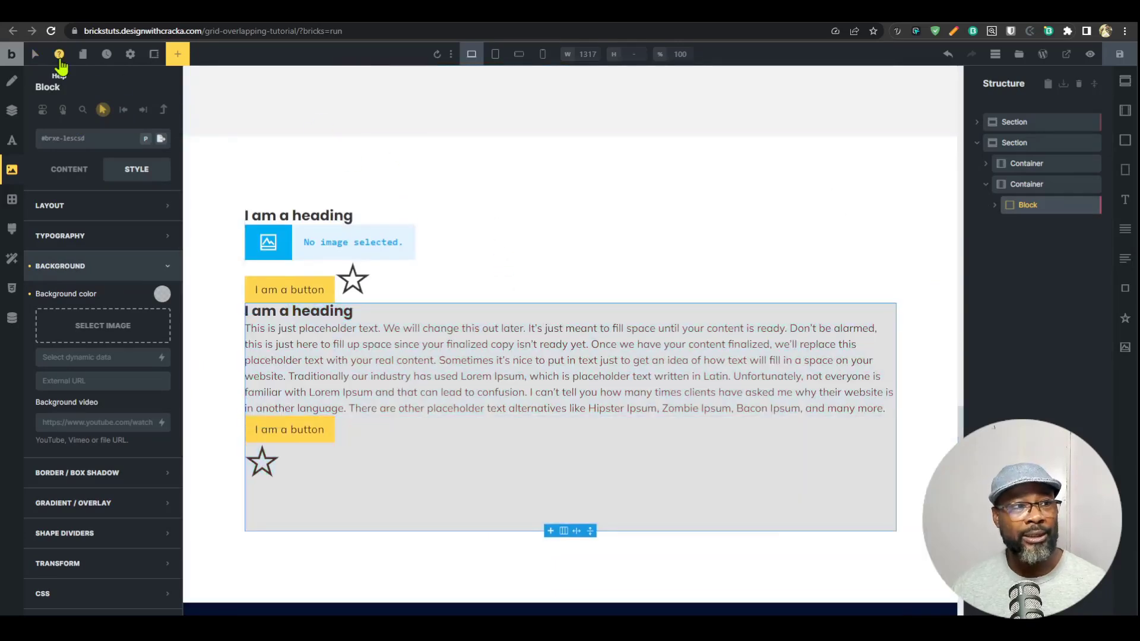
click(36, 55)
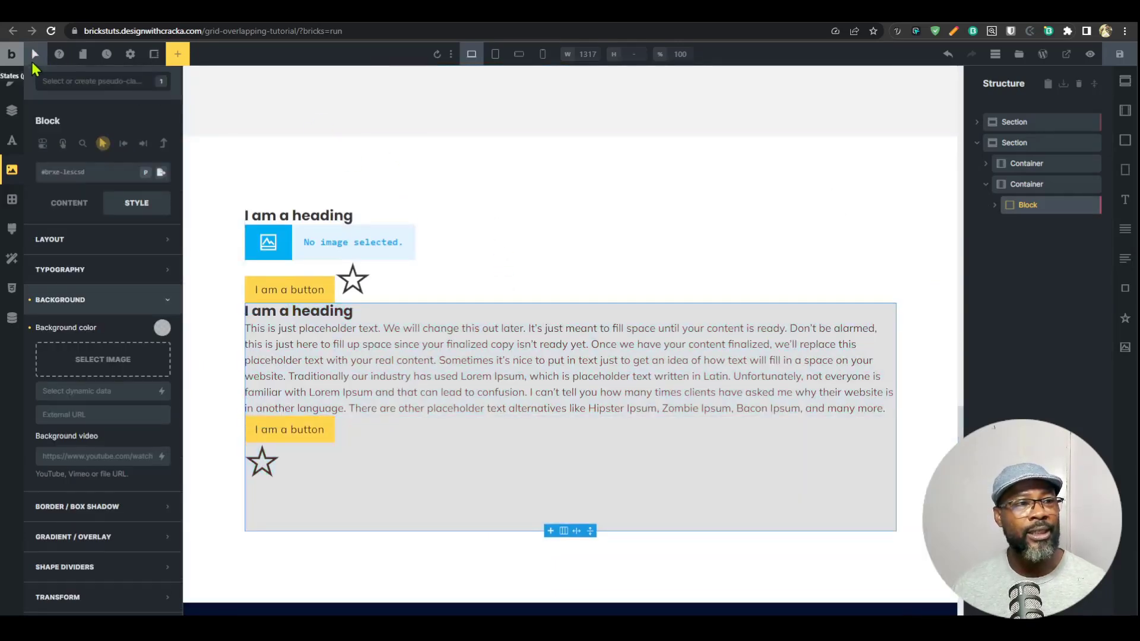
click(34, 56)
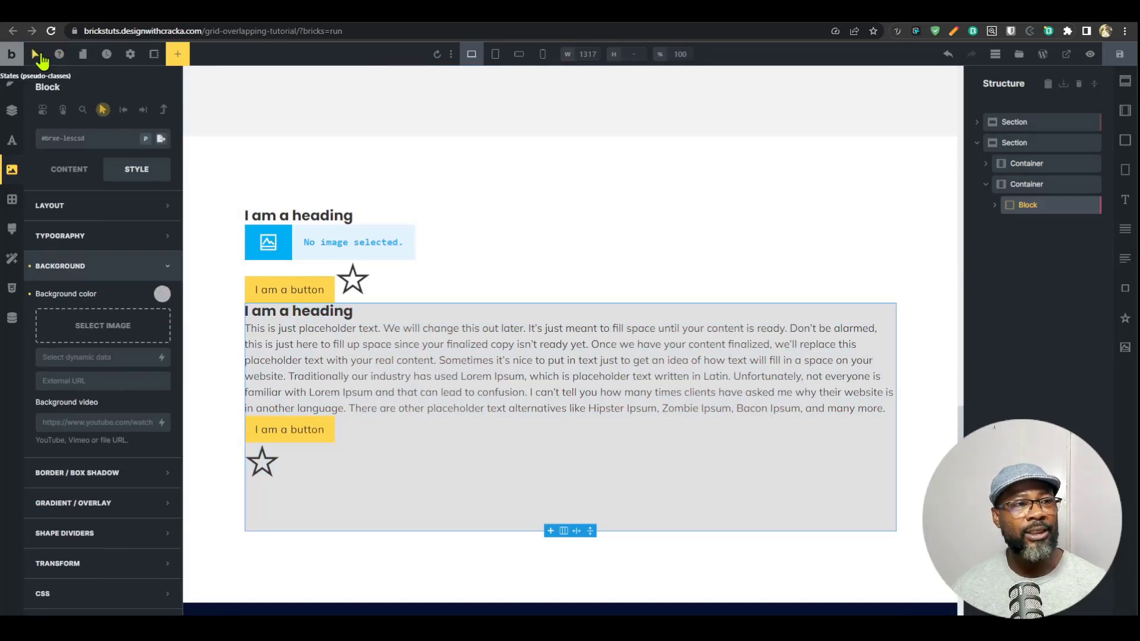
click(40, 55)
click(79, 82)
click(68, 102)
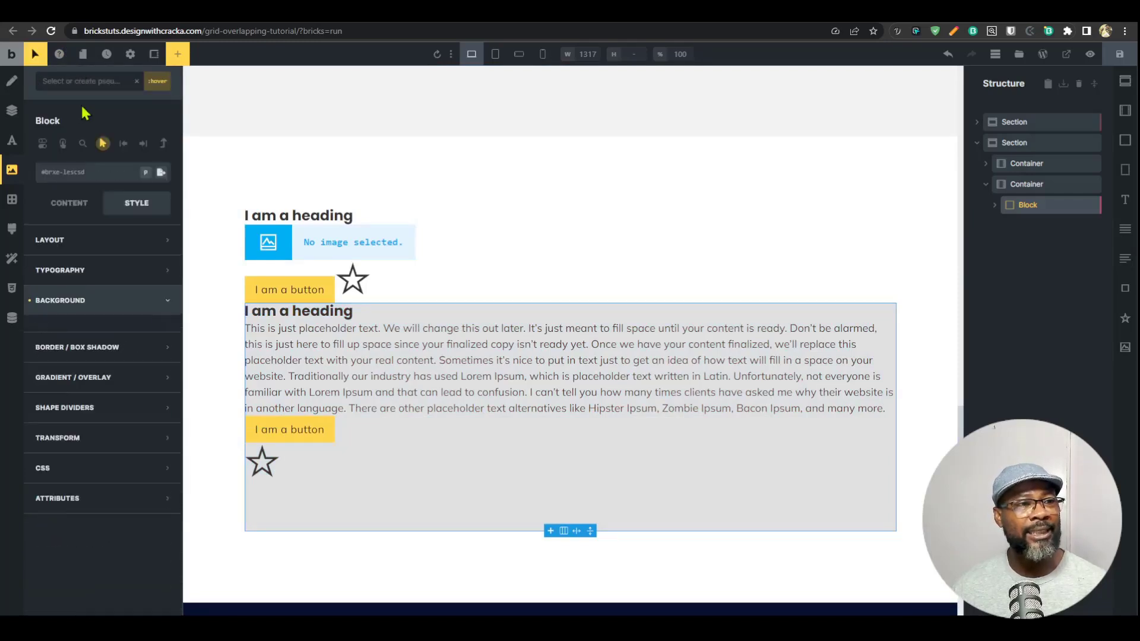
click(60, 81)
click(35, 55)
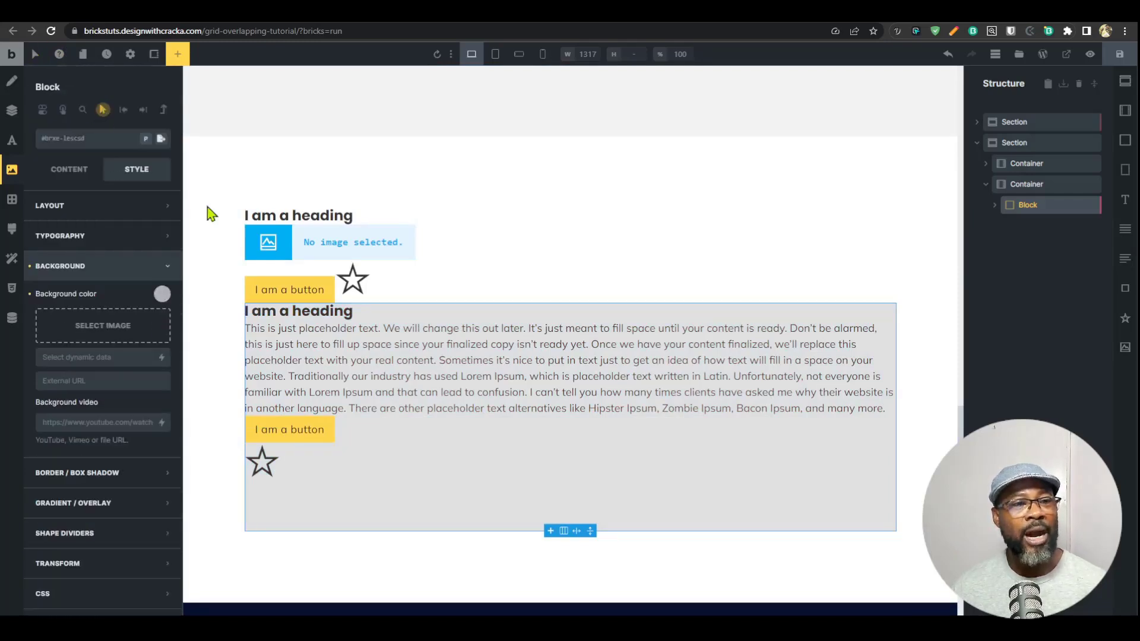
Step: Test the block's hover background on the canvas against the container above it
click(291, 339)
click(431, 307)
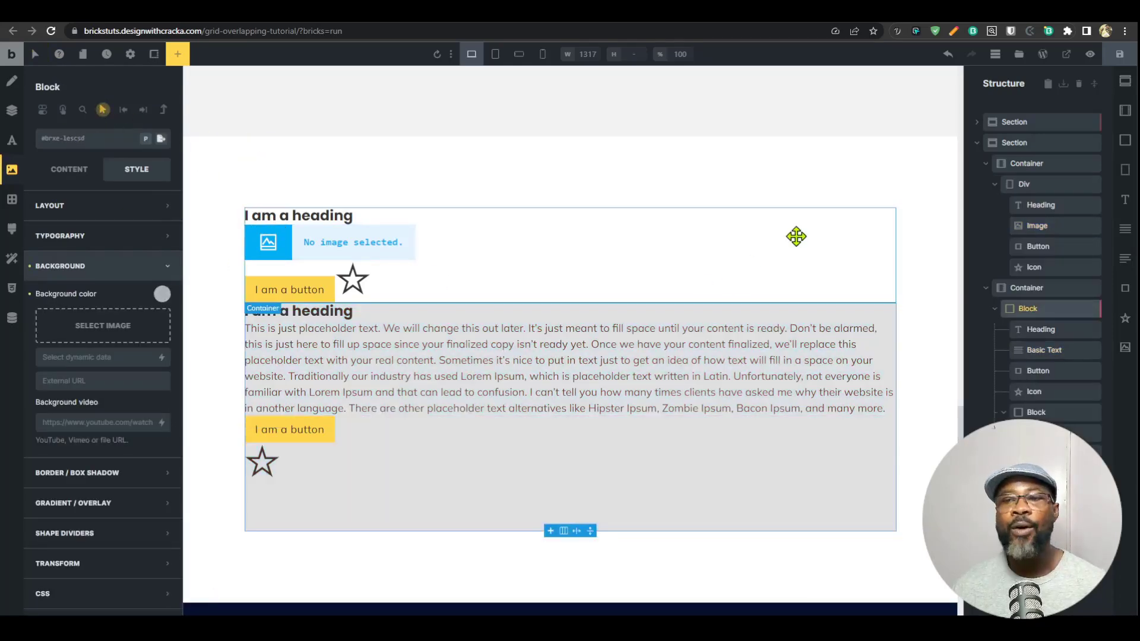
click(796, 236)
click(793, 311)
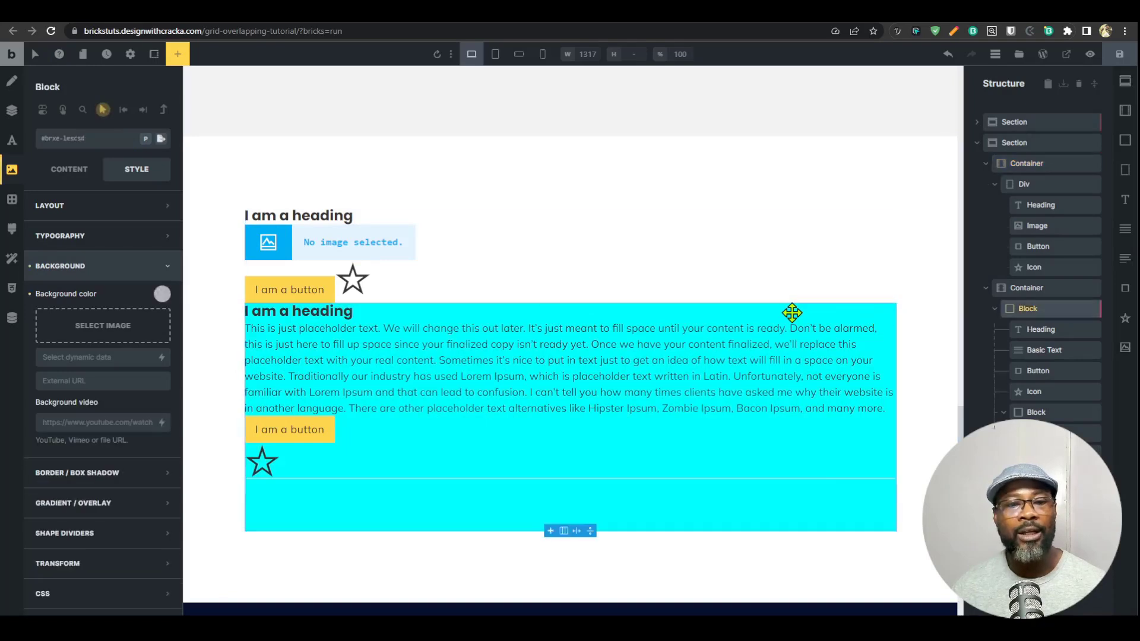
Step: Select the star icon in the first div, review its pseudo-class list, and activate its :hover state
click(351, 281)
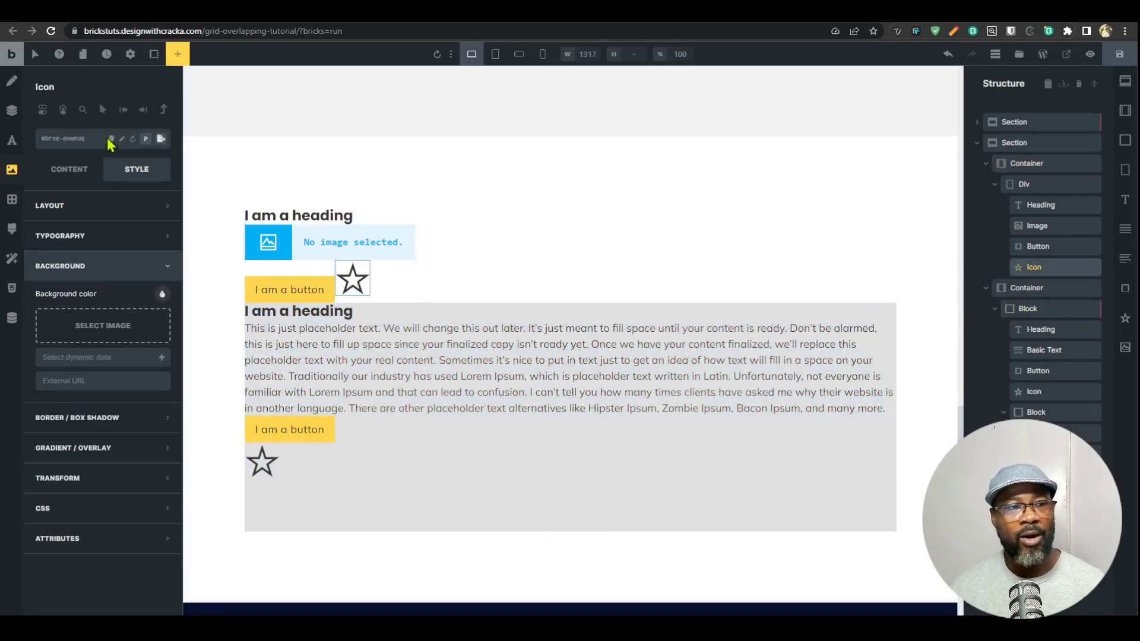
click(102, 110)
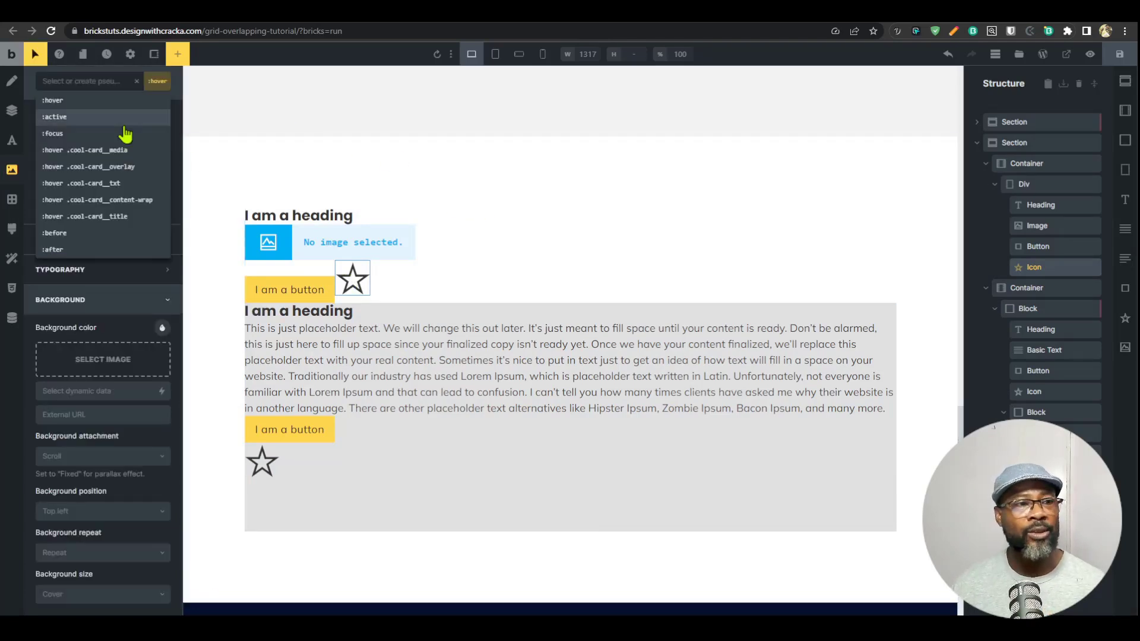
click(109, 81)
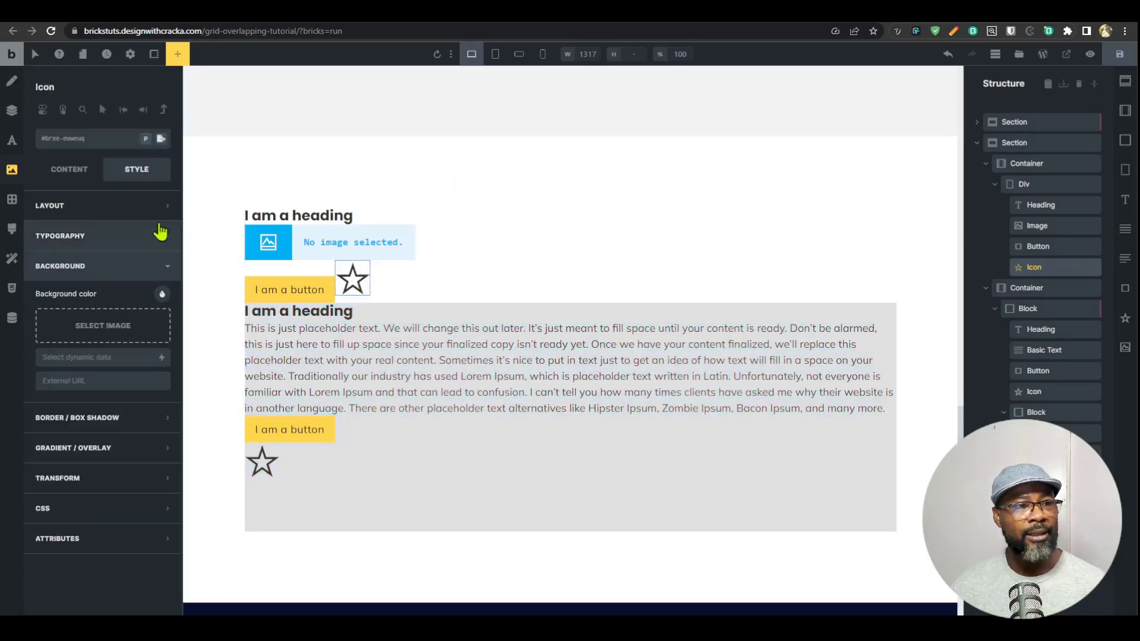
click(104, 110)
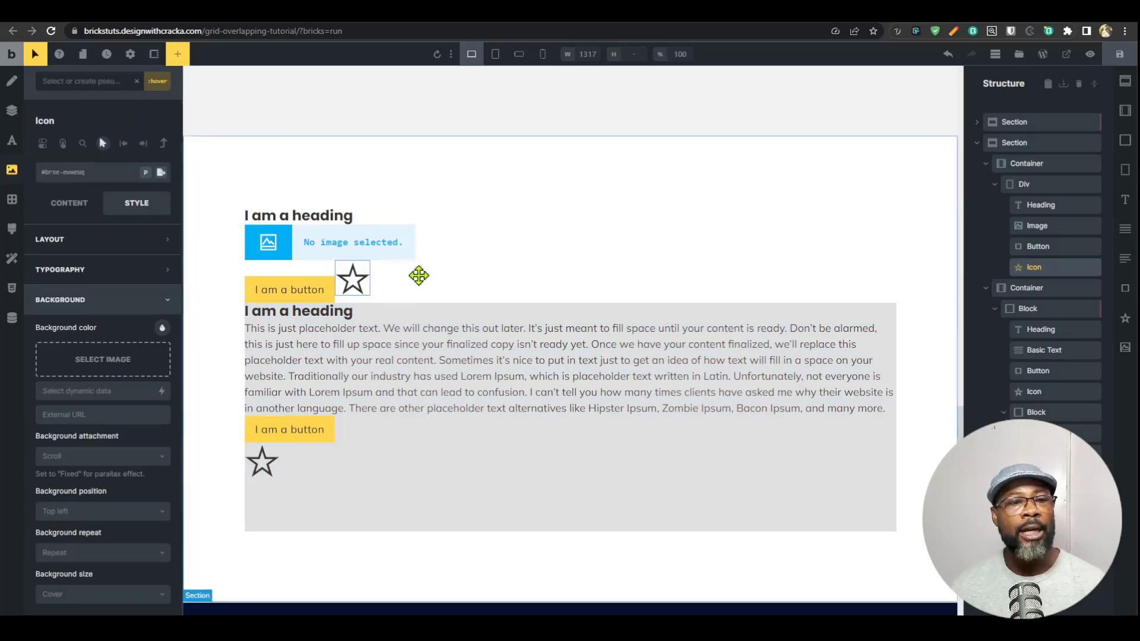
Step: Try var(--shade-dark) as the icon's hover background color and clear it again
click(162, 328)
click(120, 398)
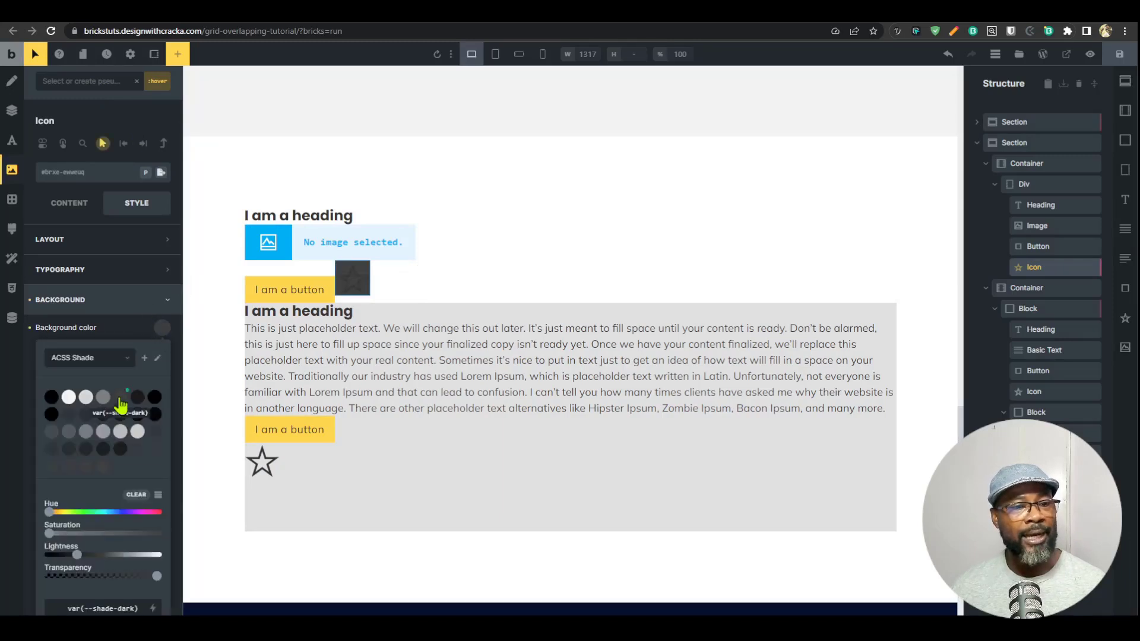
click(29, 328)
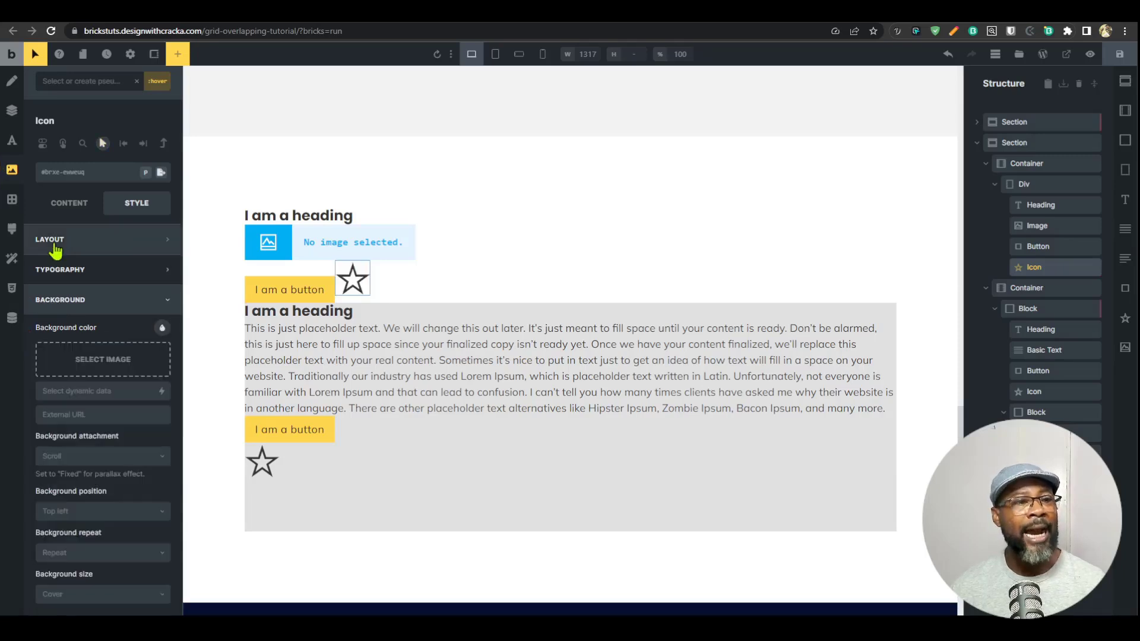
Step: Set the star icon's own color to a dark green in its :hover state
click(69, 204)
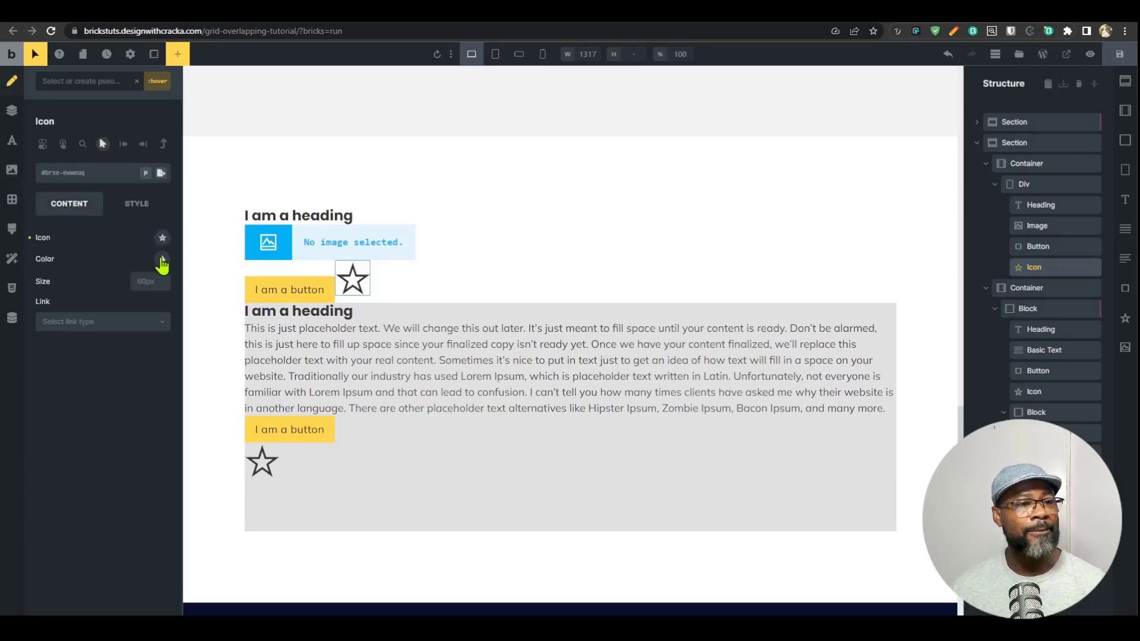
click(164, 260)
click(104, 330)
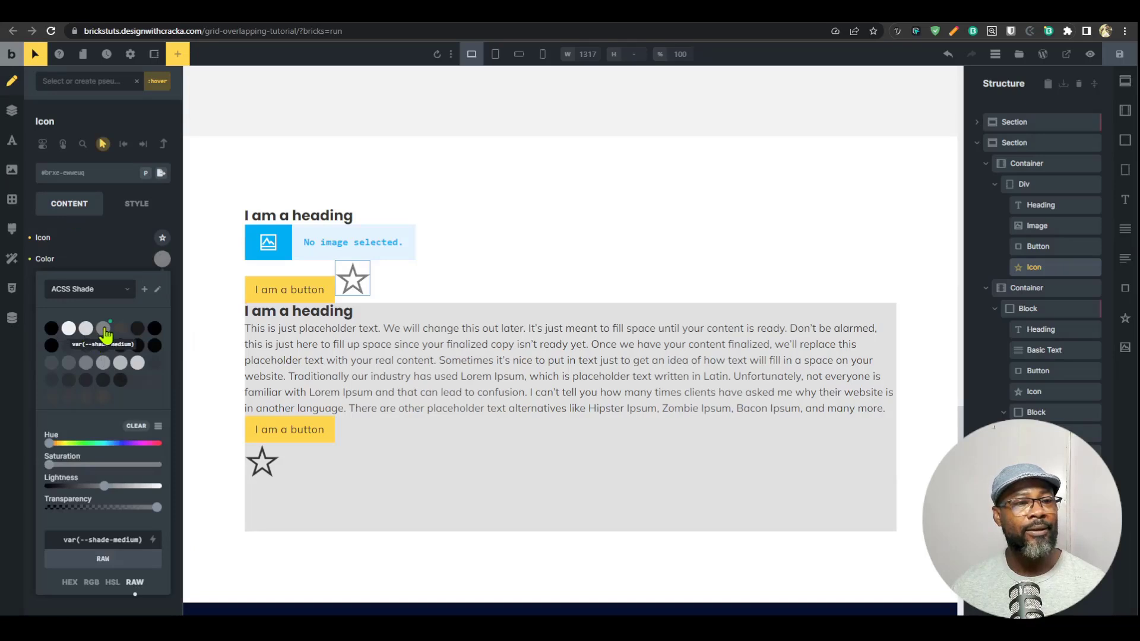
click(123, 333)
drag(143, 444, 91, 442)
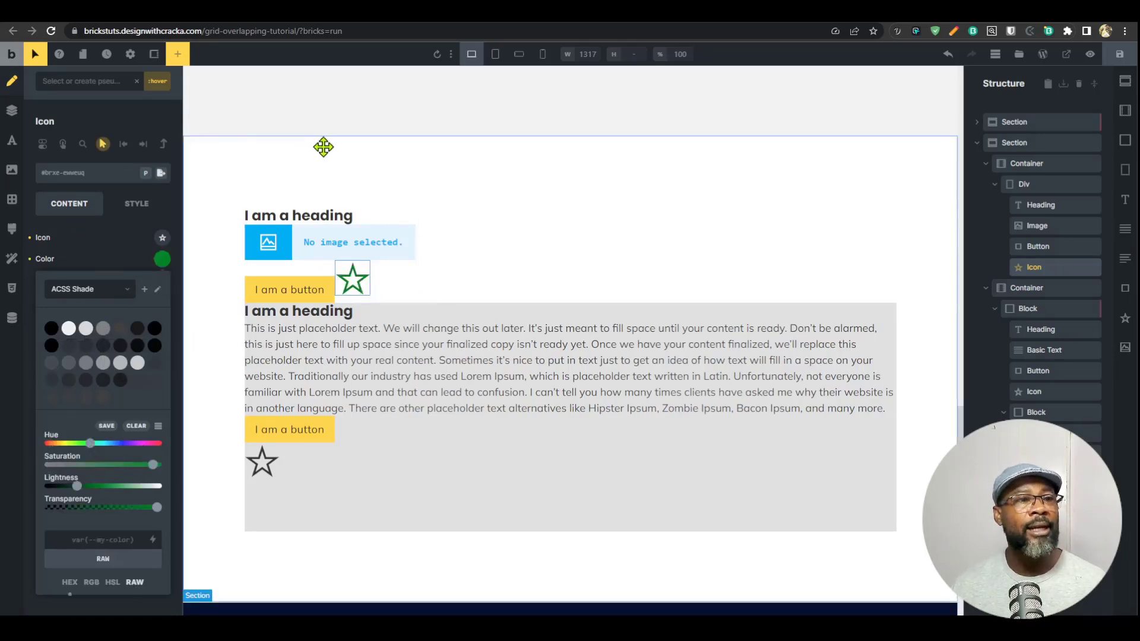
click(347, 290)
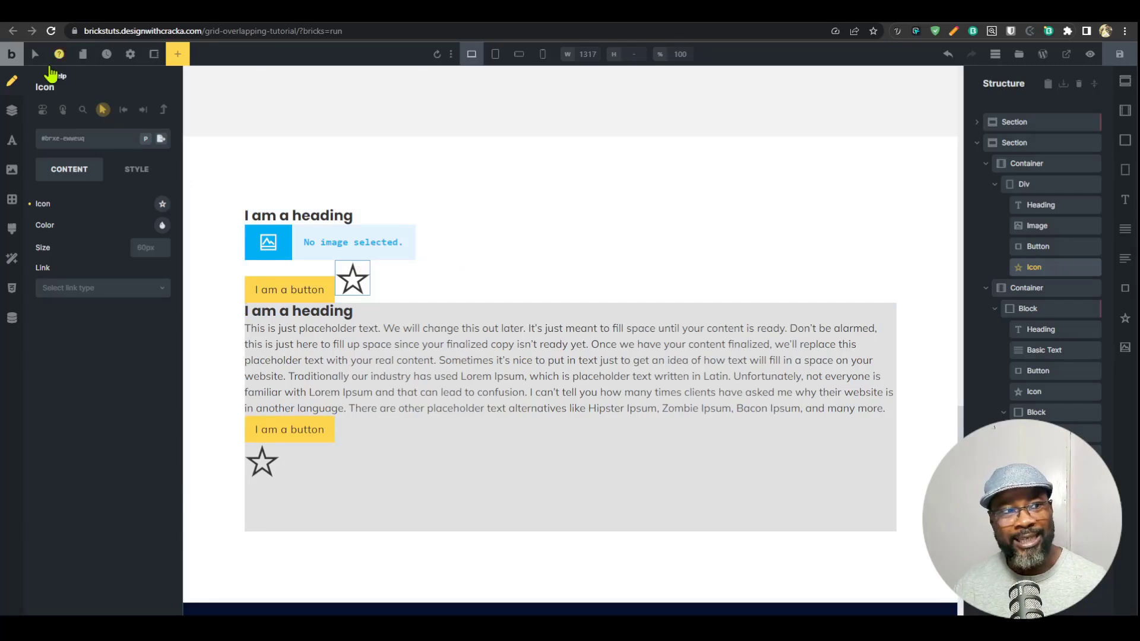
Step: Compare the icon's :hover shortcut with the built-in pseudo-class state selector
click(103, 110)
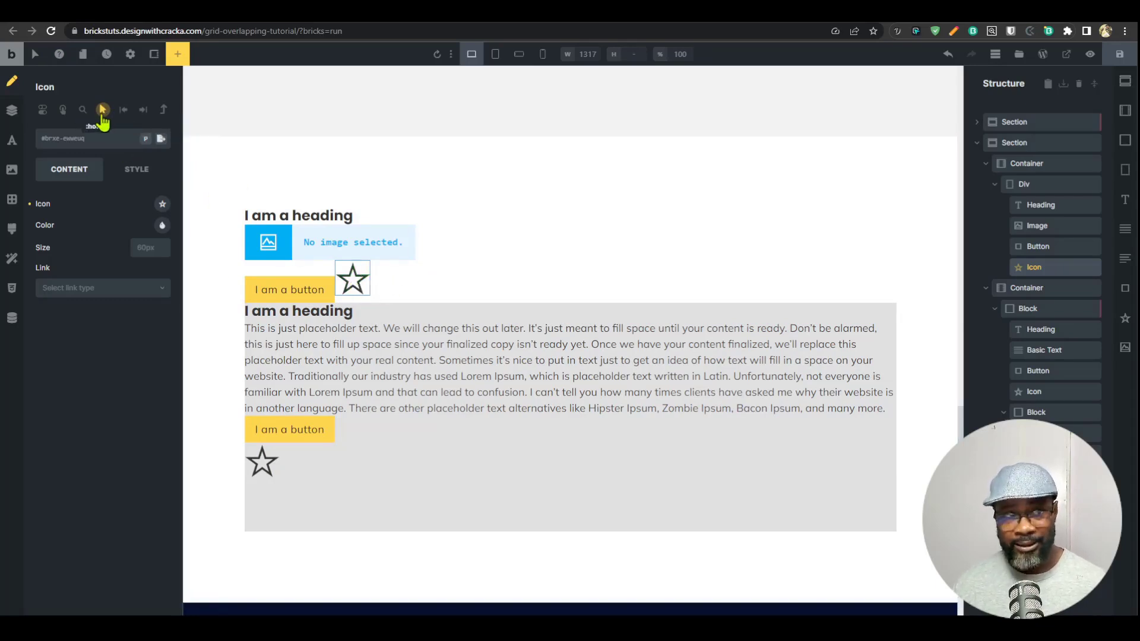
click(35, 54)
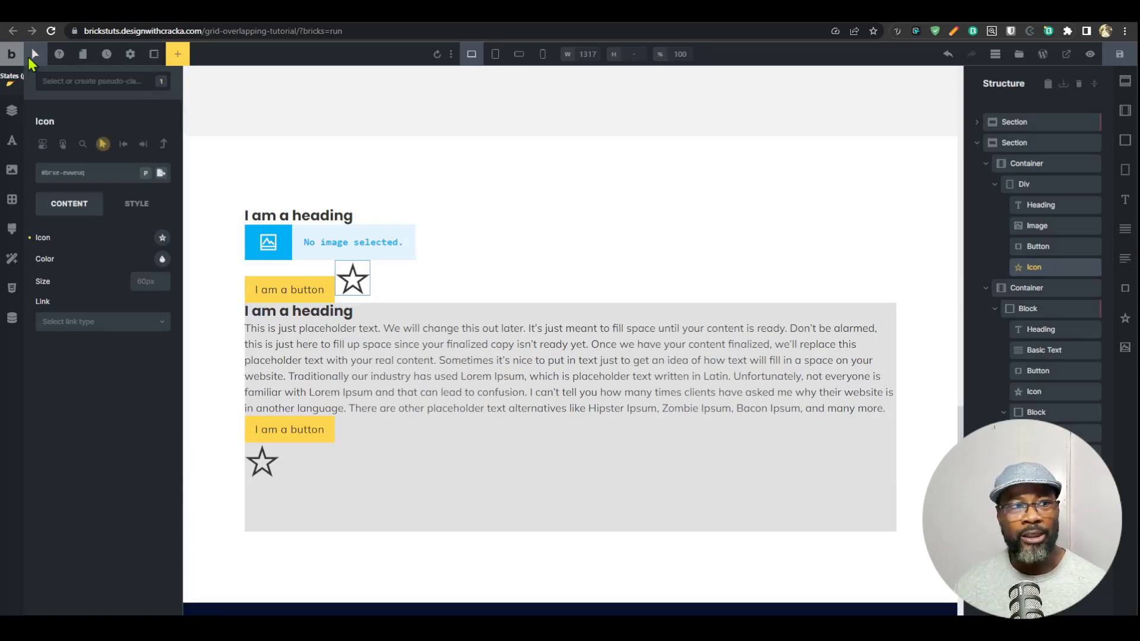
click(35, 54)
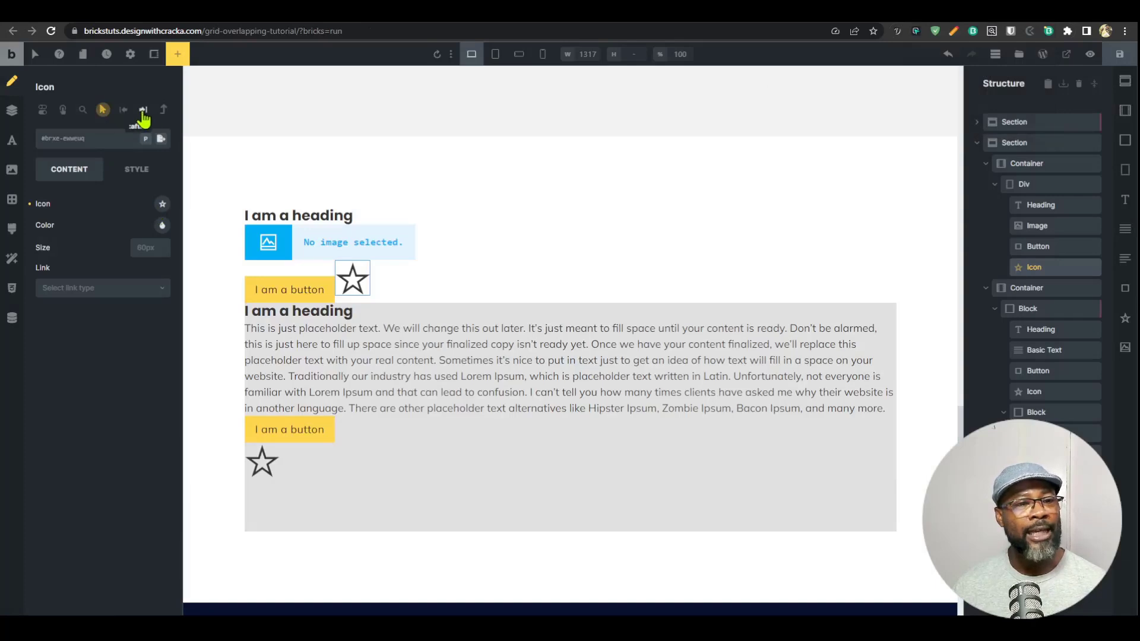
Step: Delete the heading, image, button and icon from the first div, and remove the second container with its contents
click(773, 223)
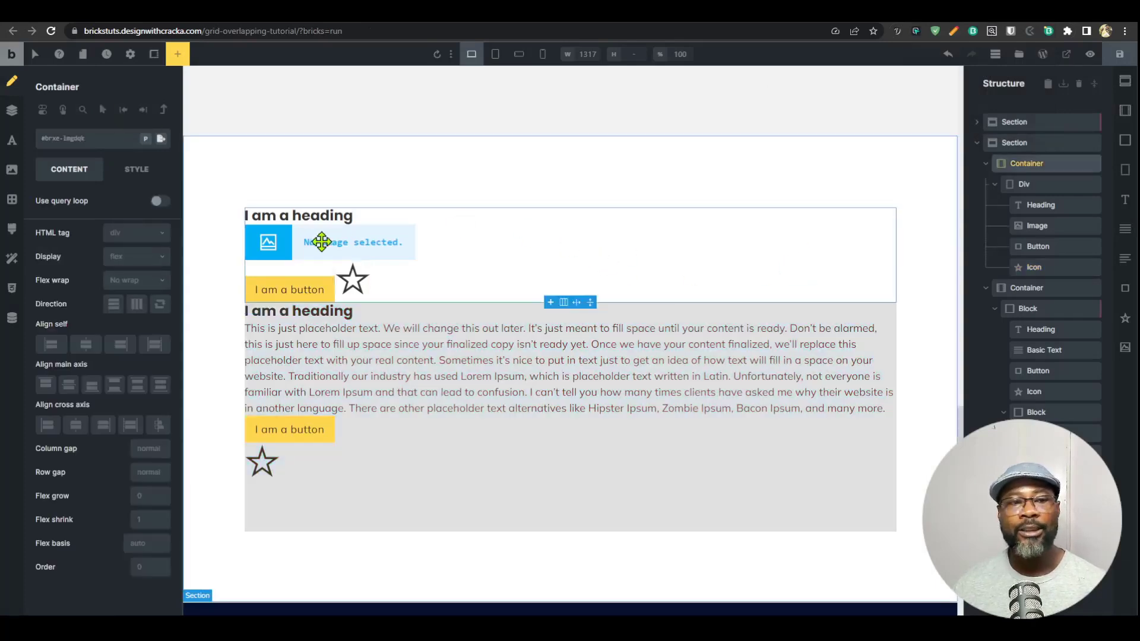
click(356, 220)
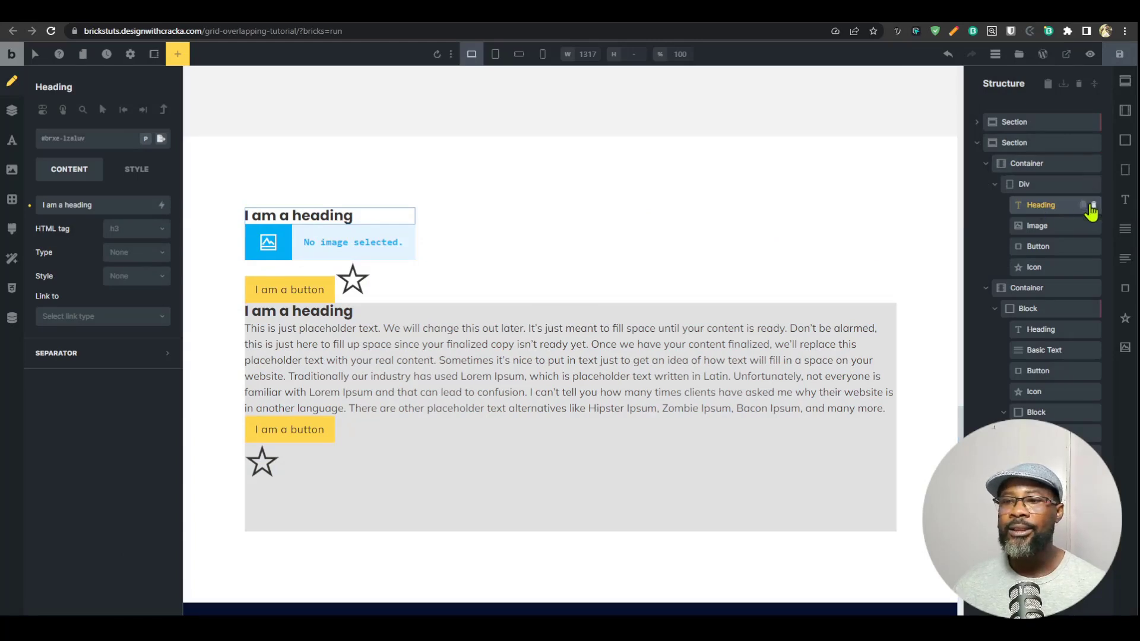
click(1093, 206)
click(1093, 207)
click(1094, 207)
click(1094, 206)
click(1093, 206)
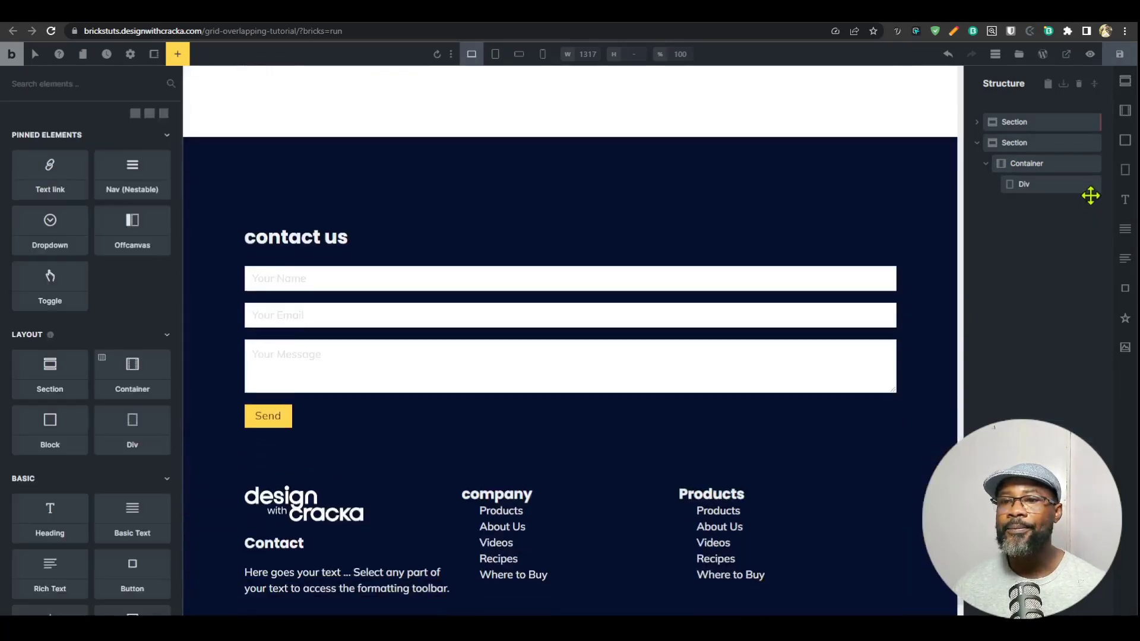
Step: Duplicate the empty div inside the container and select the second div
click(1083, 185)
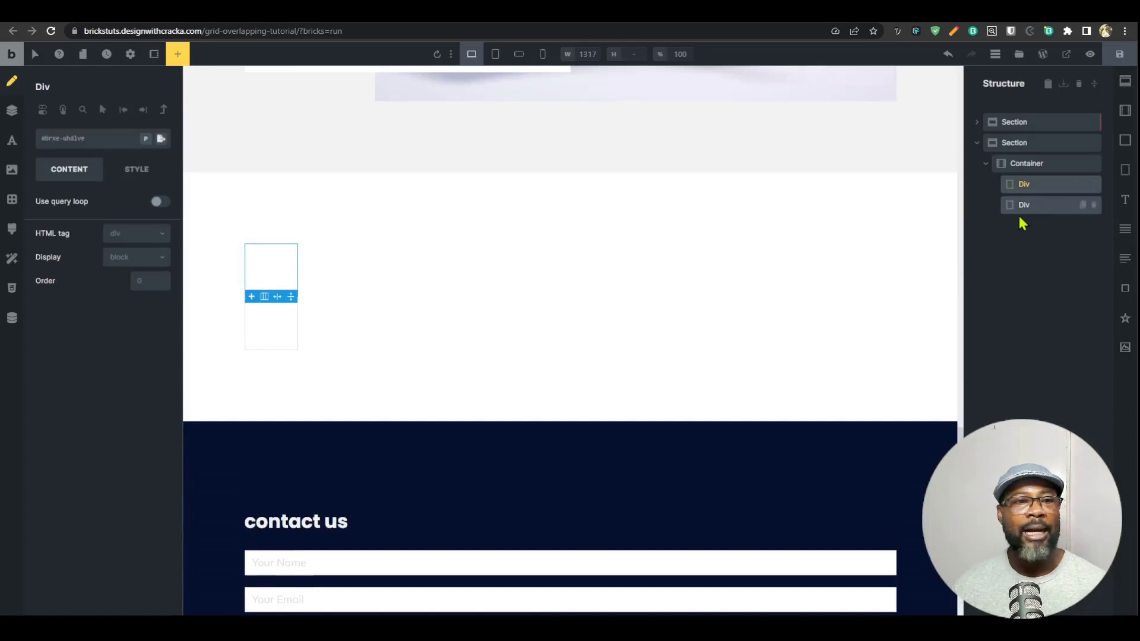
click(1054, 209)
scroll(309, 291, up, 3)
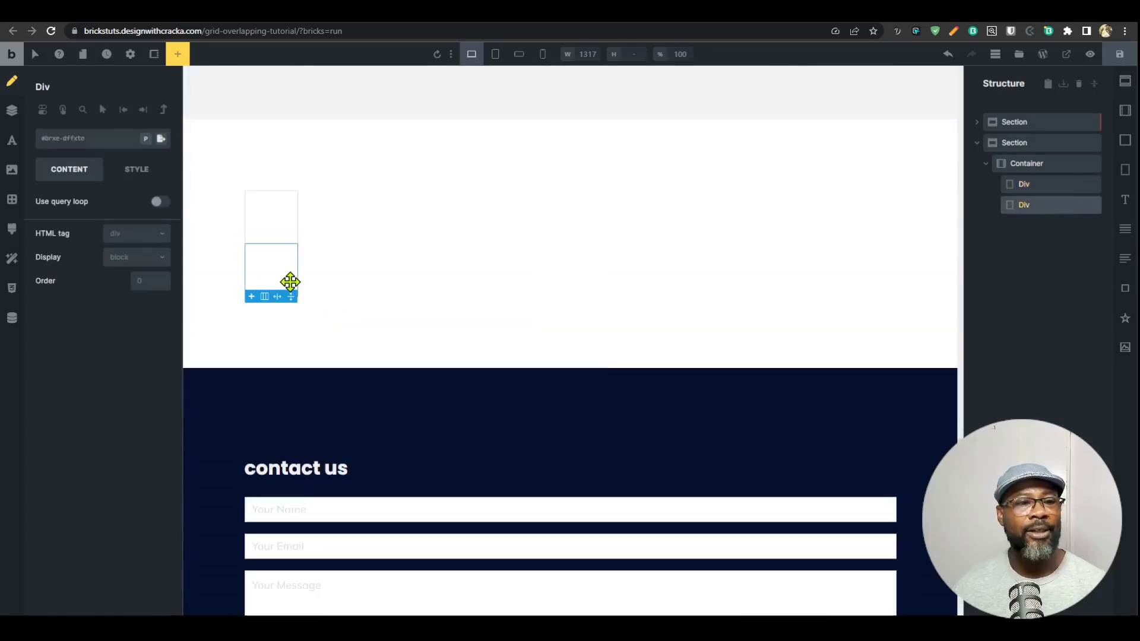
Step: Set the content of the second div's :before and :after pseudo-elements to "hello"
click(123, 109)
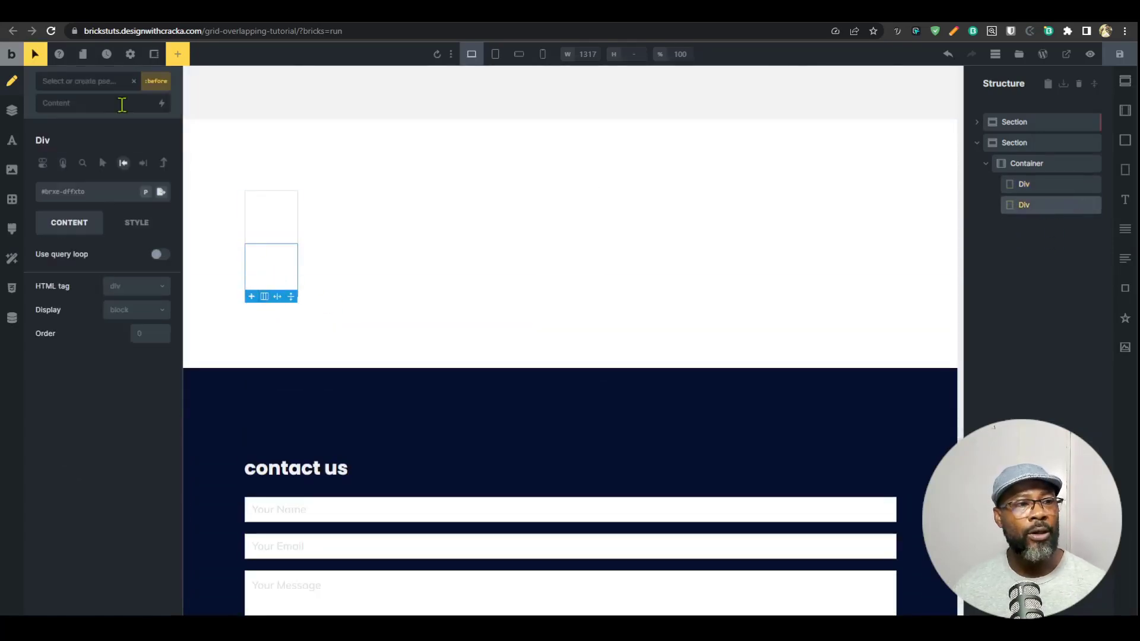
click(113, 104)
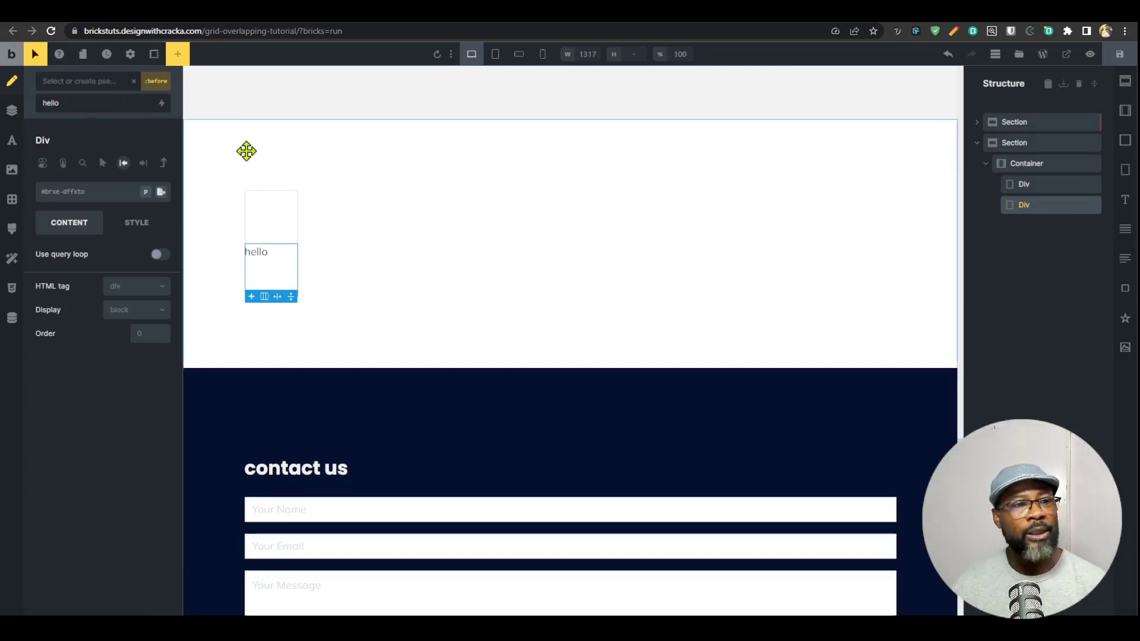
click(143, 164)
click(77, 109)
text(hel)
text(lo)
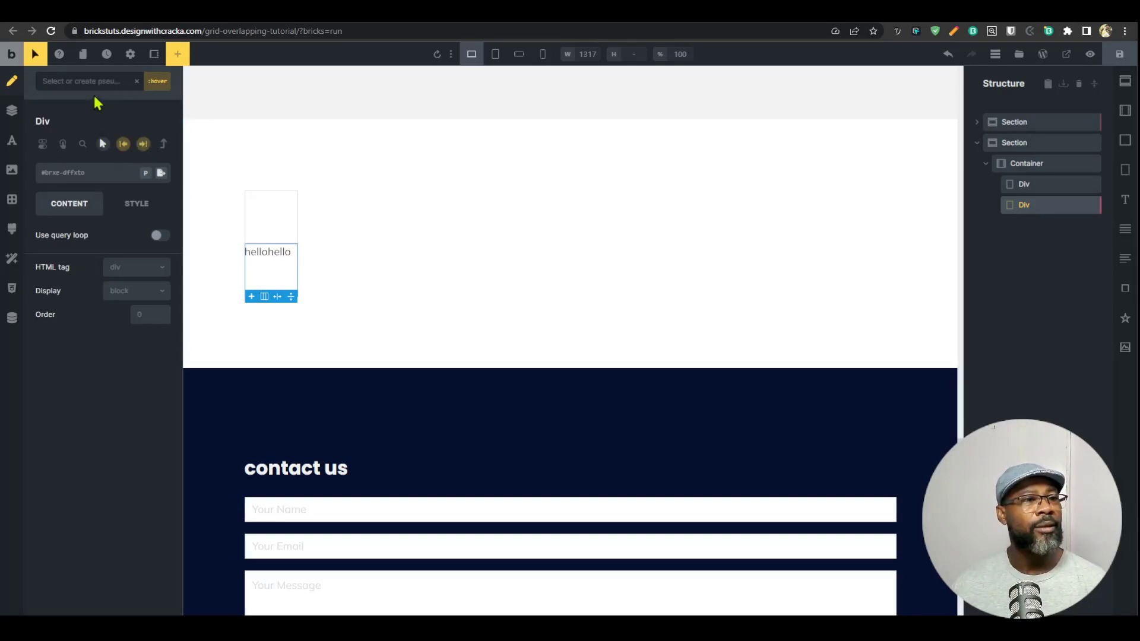
Step: Change the second div's :before content to "before" and its :after content to "after"
click(123, 144)
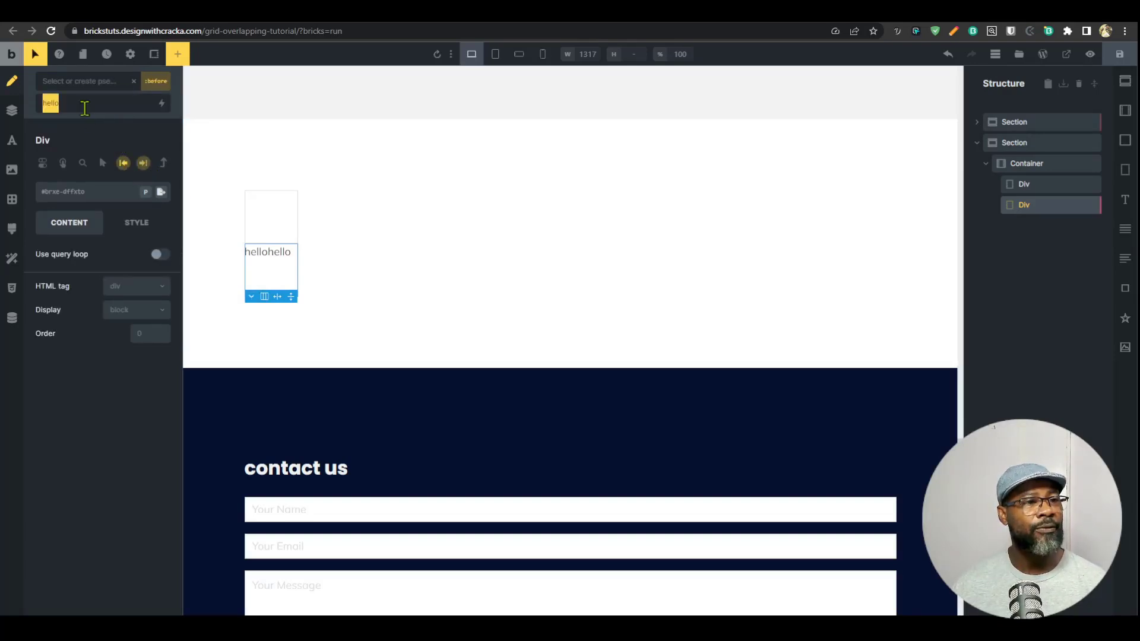
text(b)
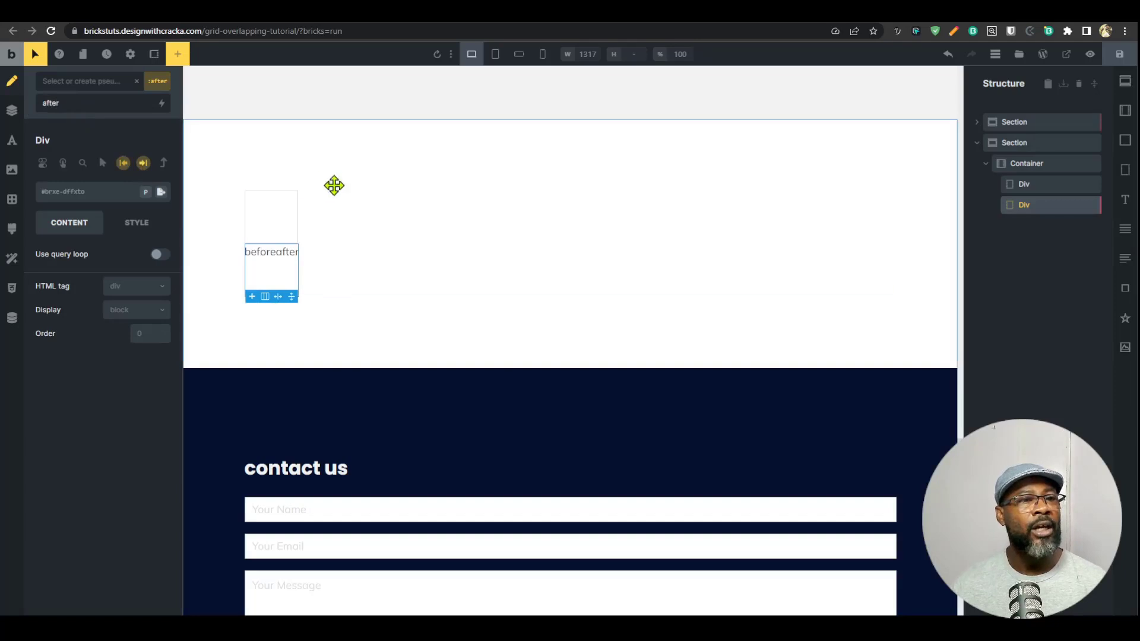
Step: Select the container holding both divs, and briefly view its :after state
click(487, 215)
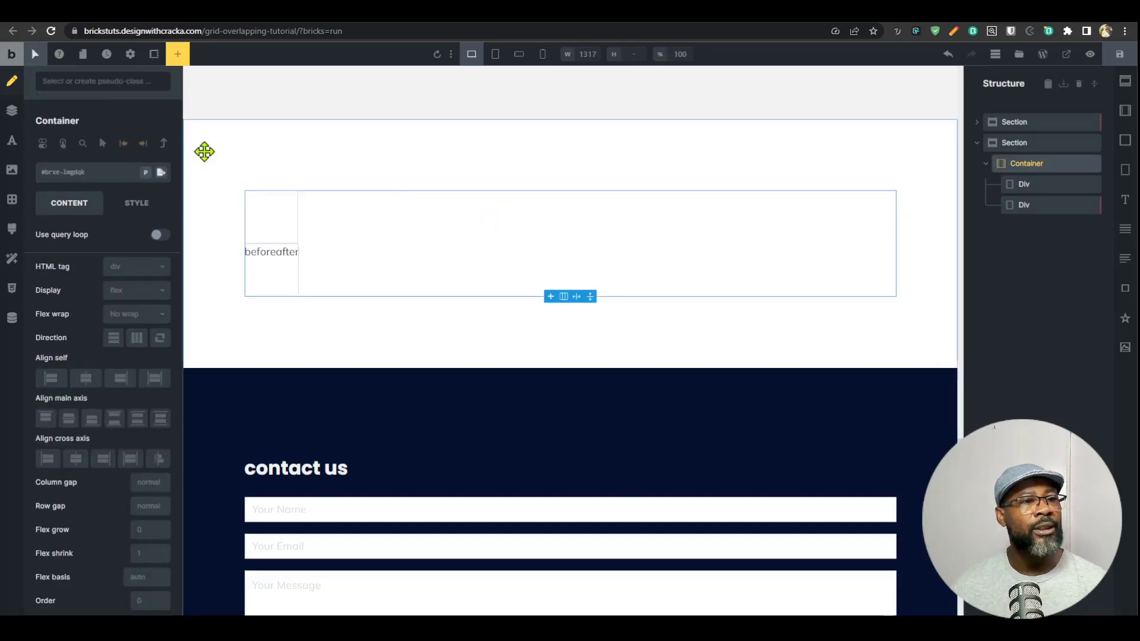
click(143, 144)
click(142, 166)
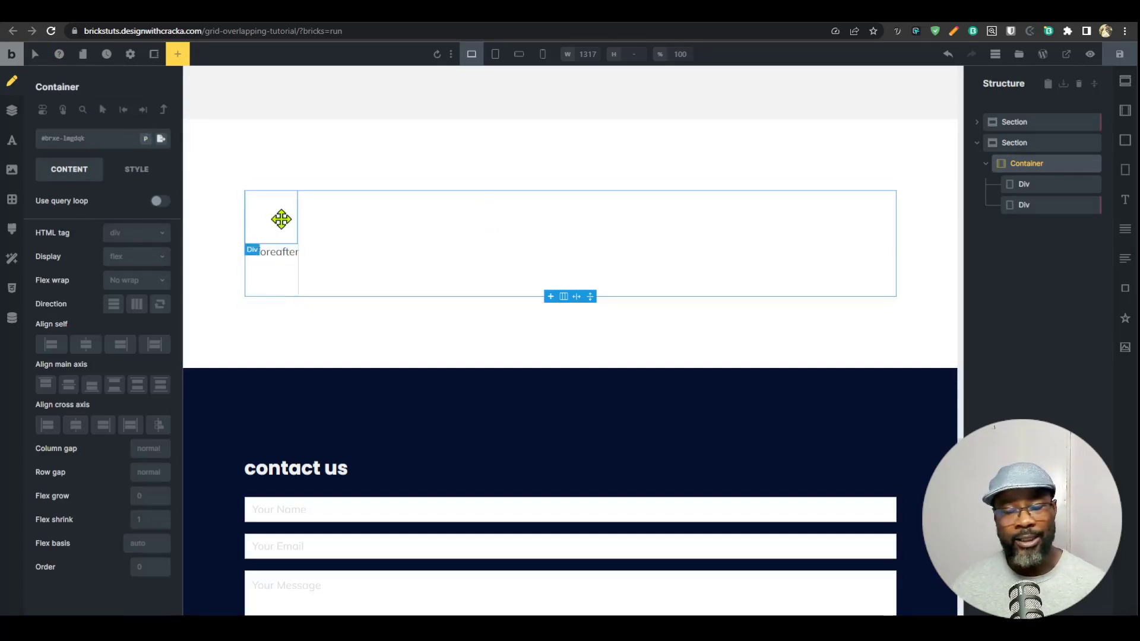
Step: Select the second div again and view its :before and :after states in turn
click(289, 278)
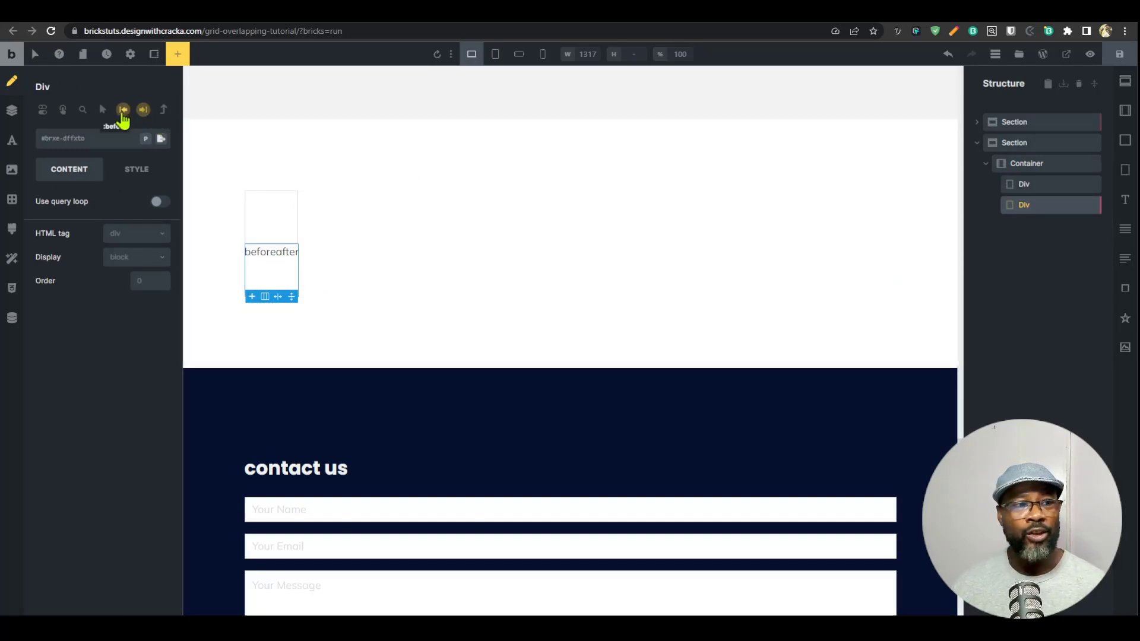
click(123, 109)
click(126, 164)
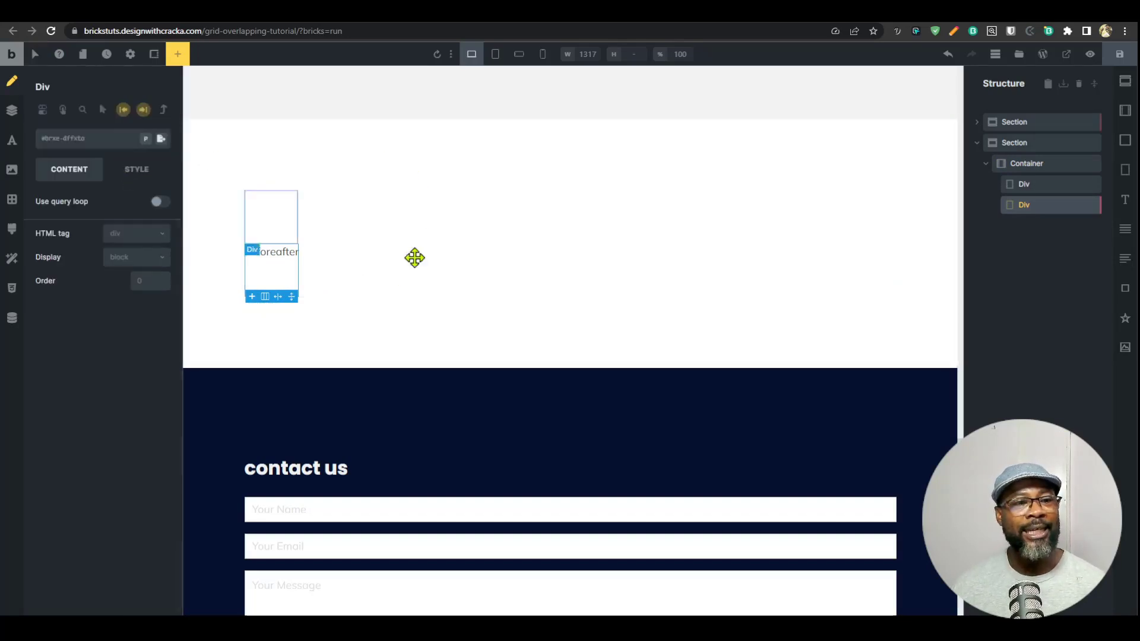
click(143, 109)
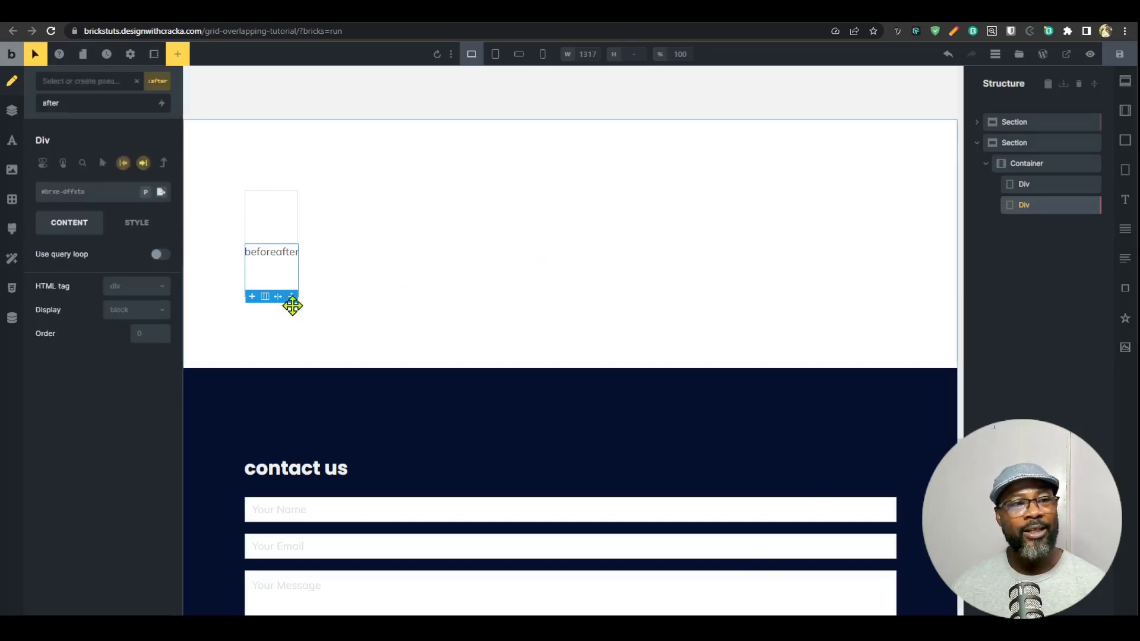
Step: Leave the second div's :after state, and switch to its :before state through the pseudo-class list
click(143, 164)
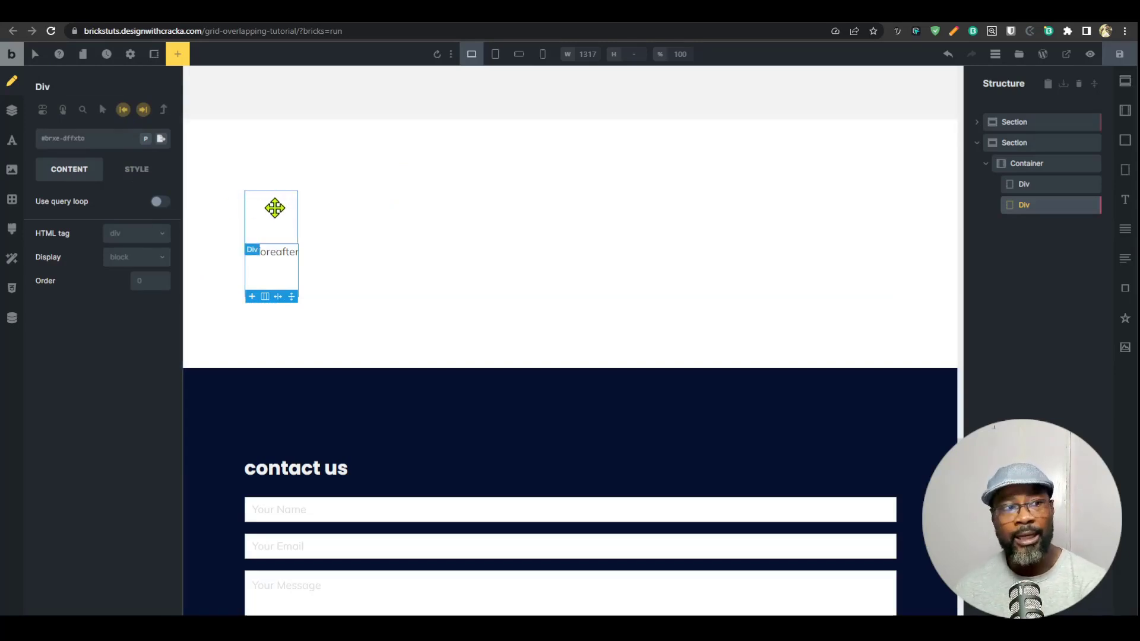
click(35, 55)
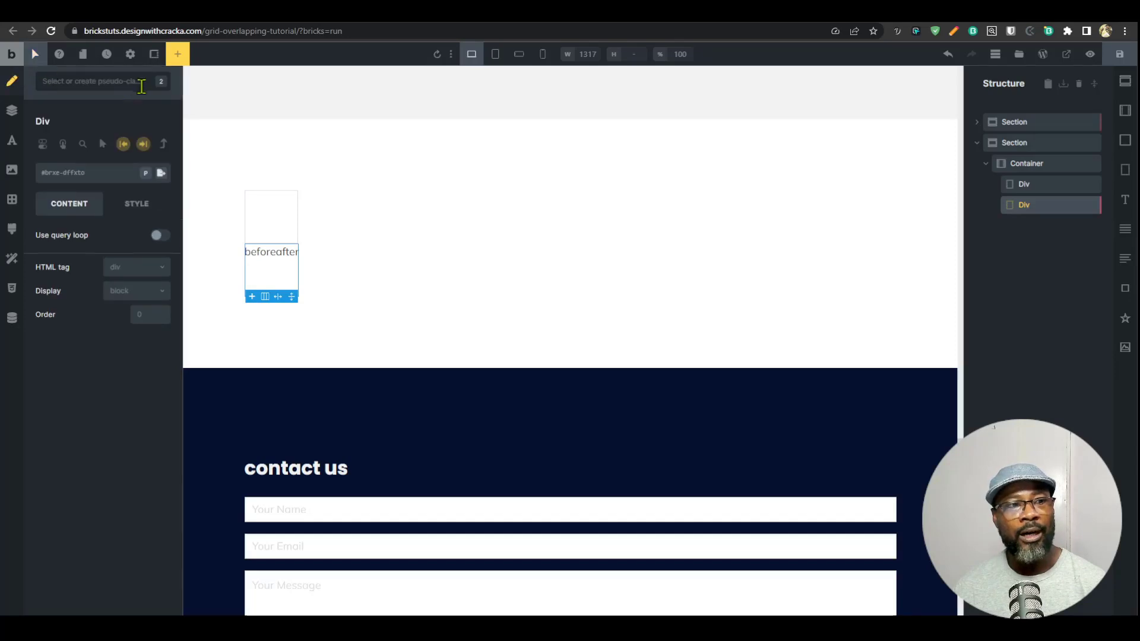
click(134, 90)
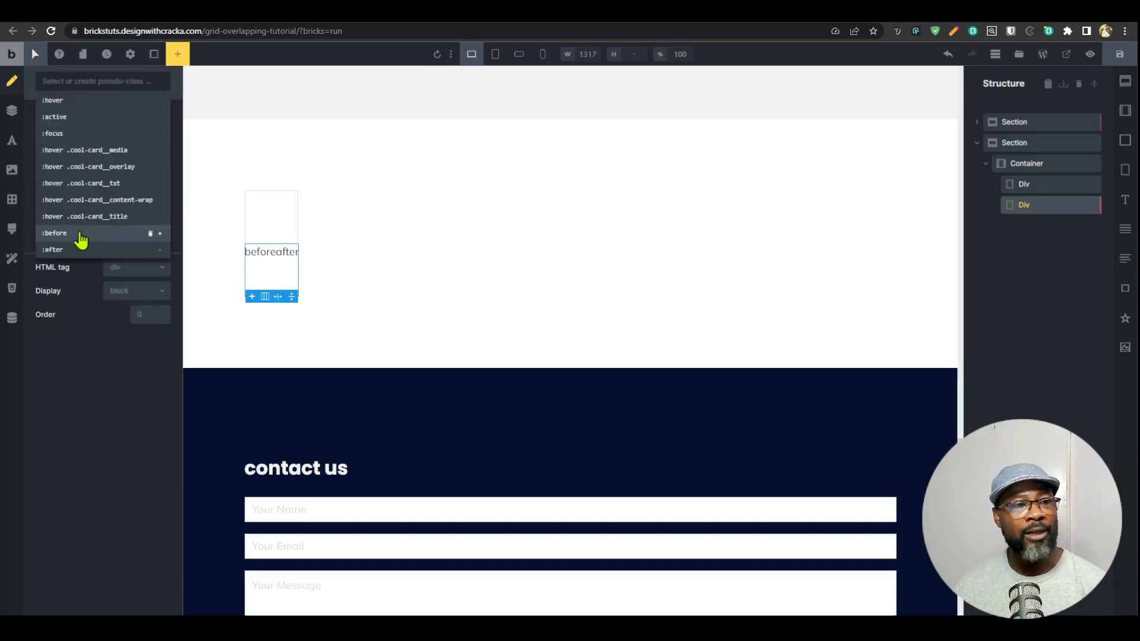
click(80, 233)
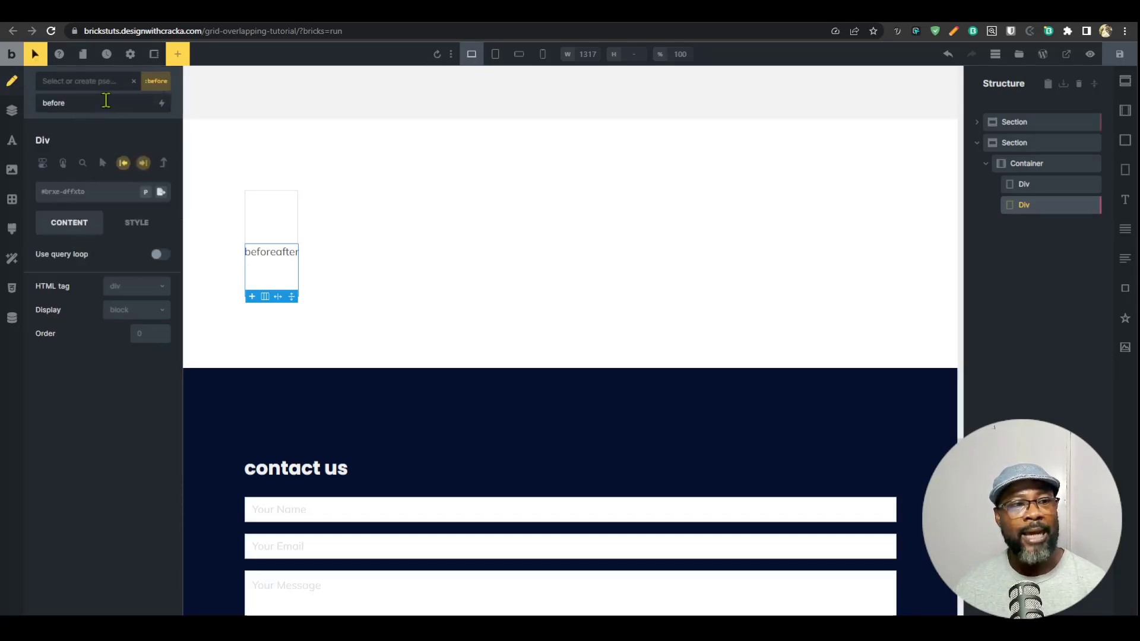
Step: Select the first and second divs in turn to compare their :before and :after shortcut indicators, and hide the pseudo-class field
click(270, 208)
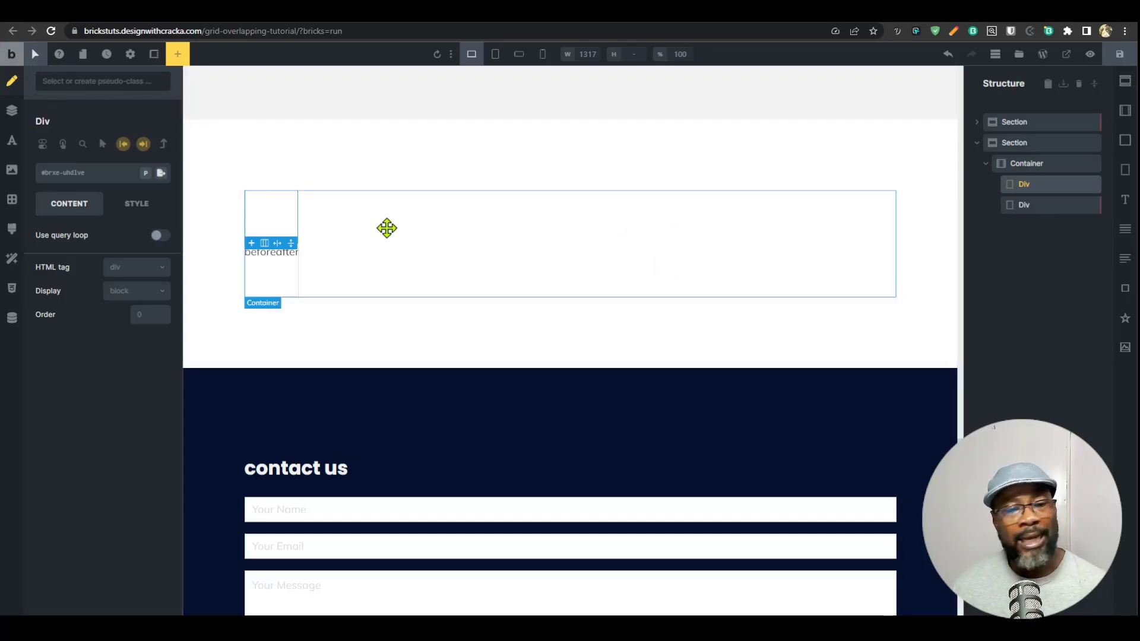
drag(287, 192, 290, 187)
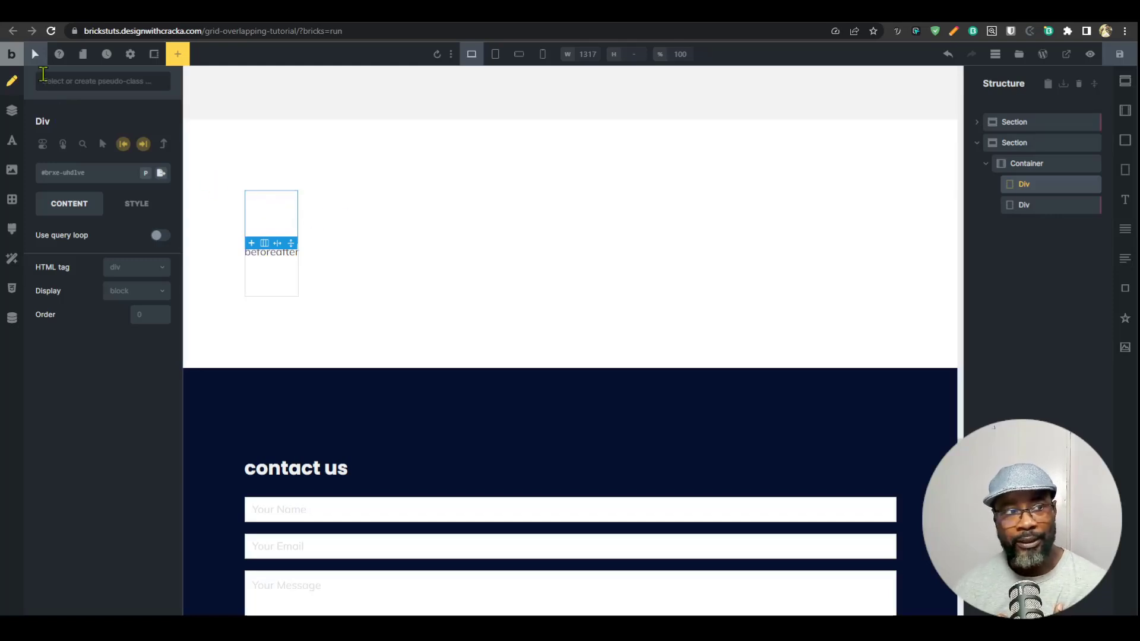
click(277, 274)
click(278, 224)
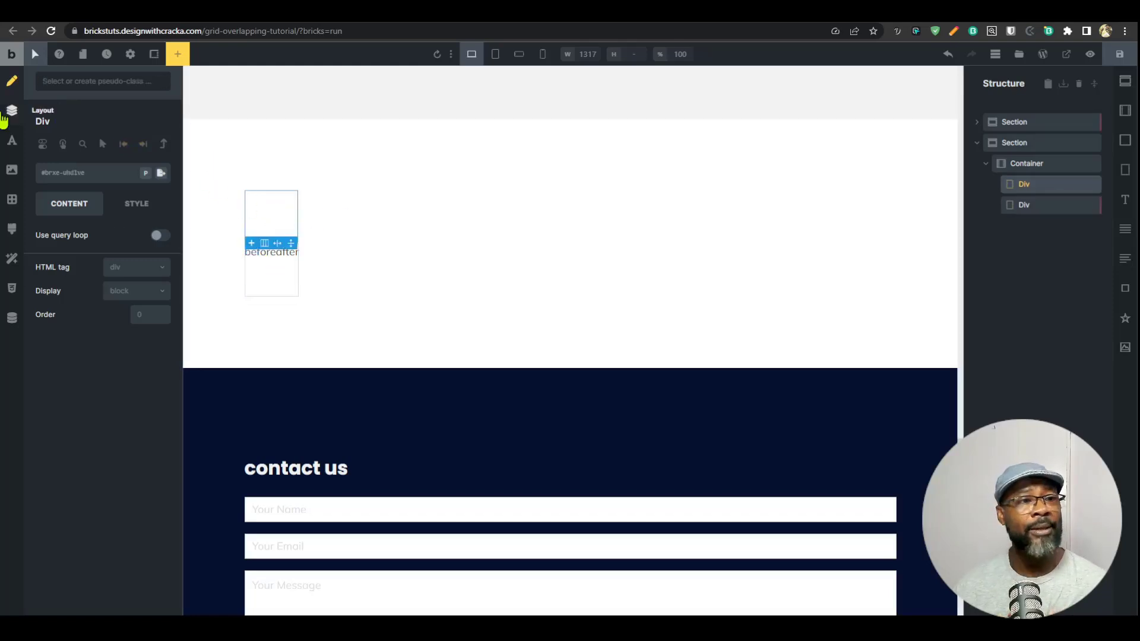
click(34, 60)
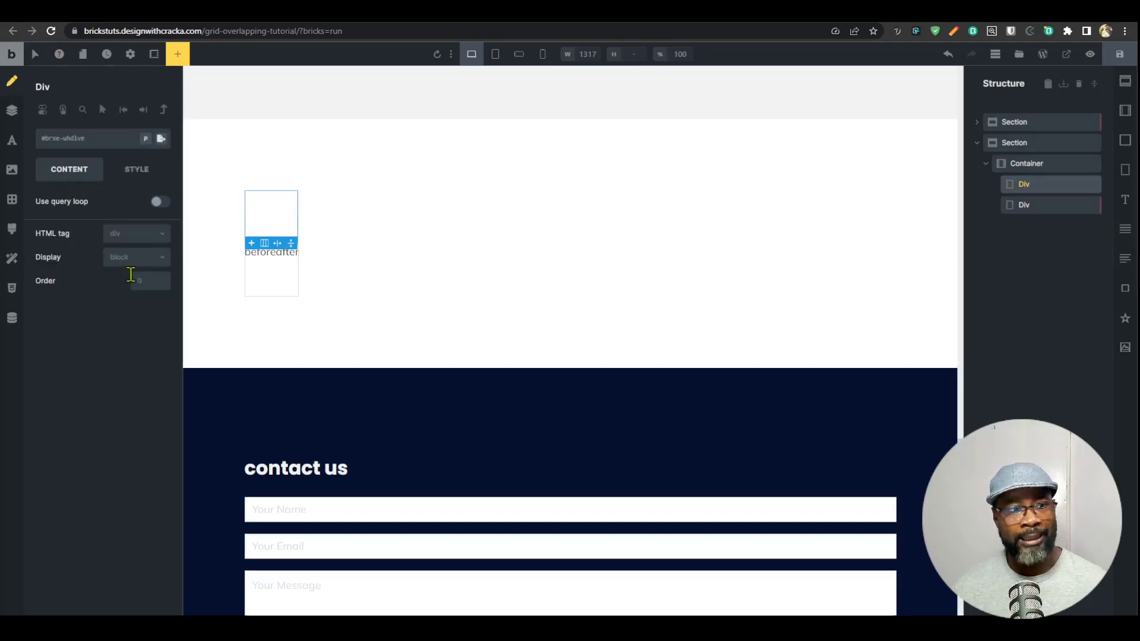
click(126, 113)
click(268, 275)
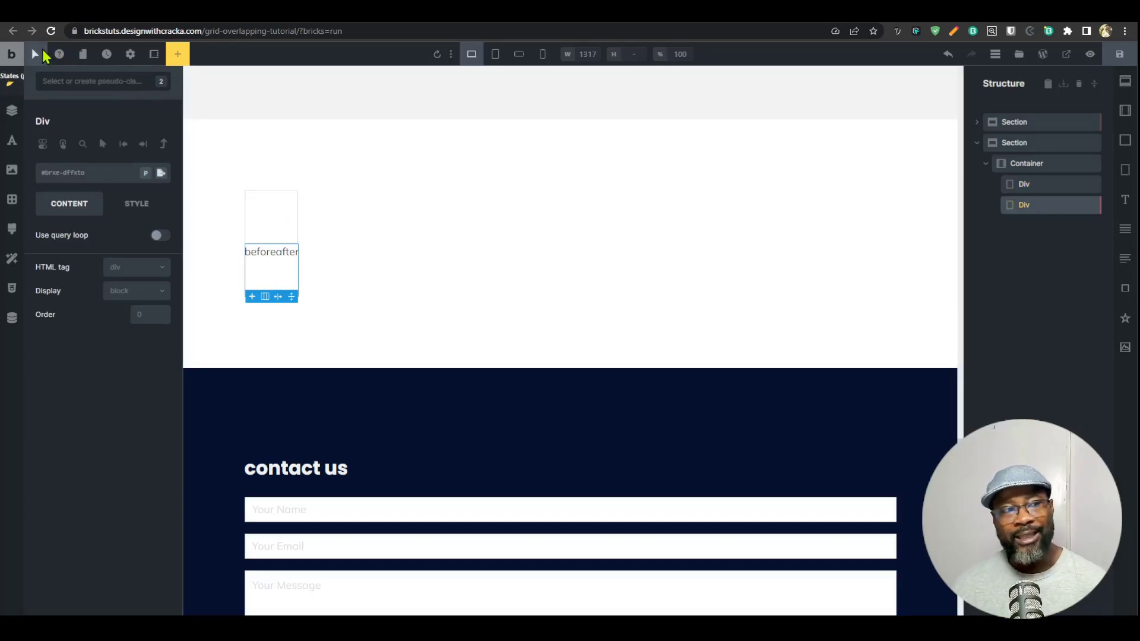
click(40, 53)
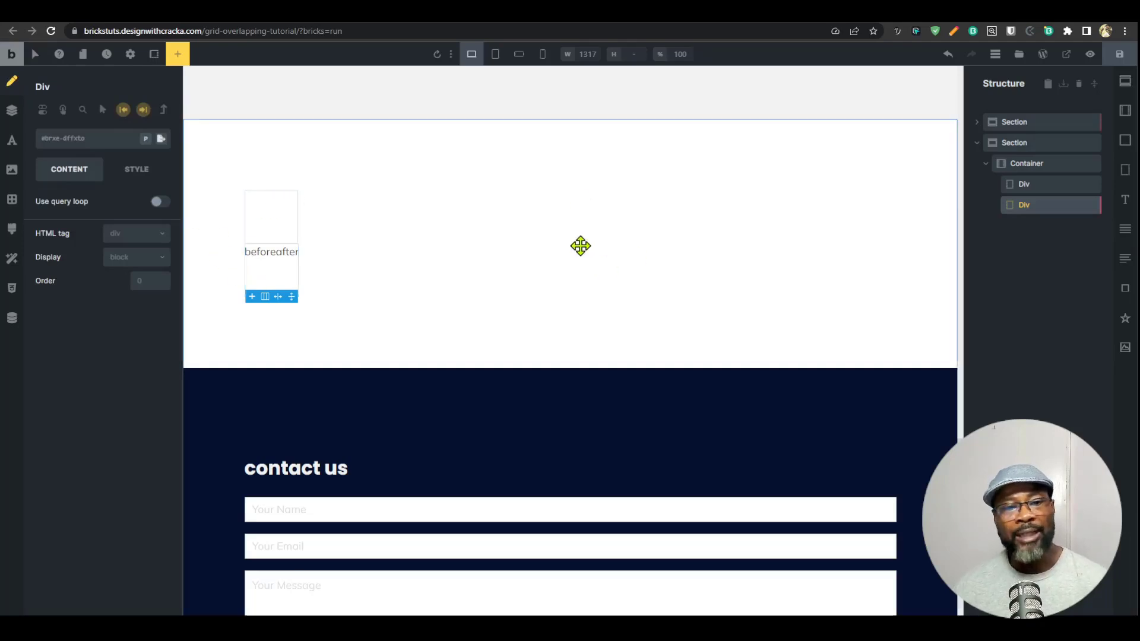
Step: Select the section, the container and both divs in turn to compare their shortcut icons, including Go to Parent Element
click(580, 247)
click(728, 147)
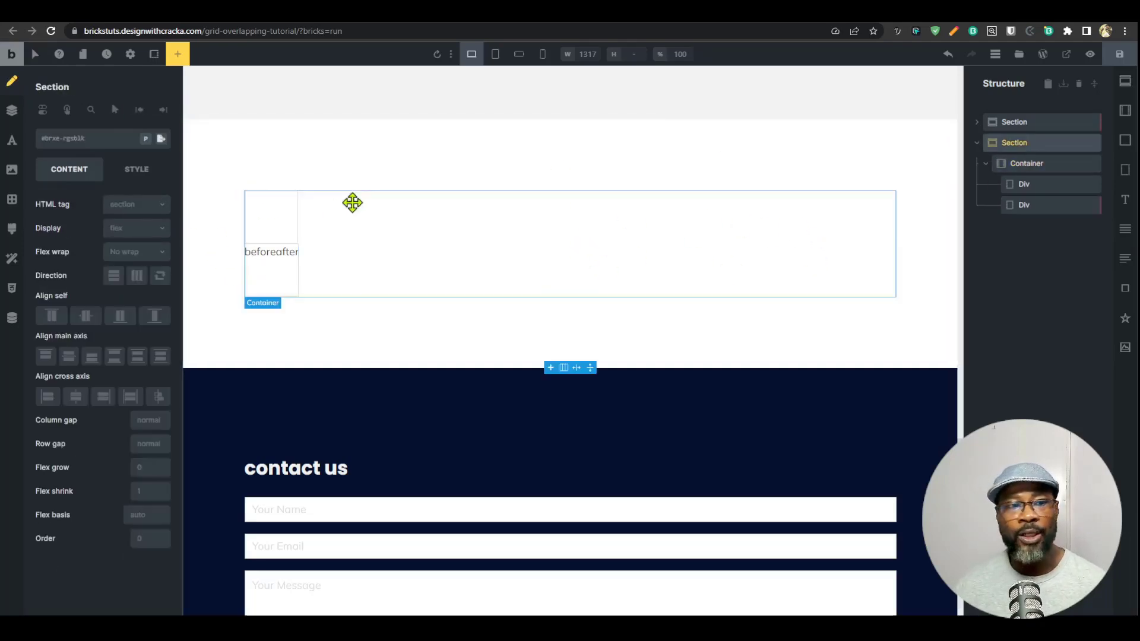
click(280, 262)
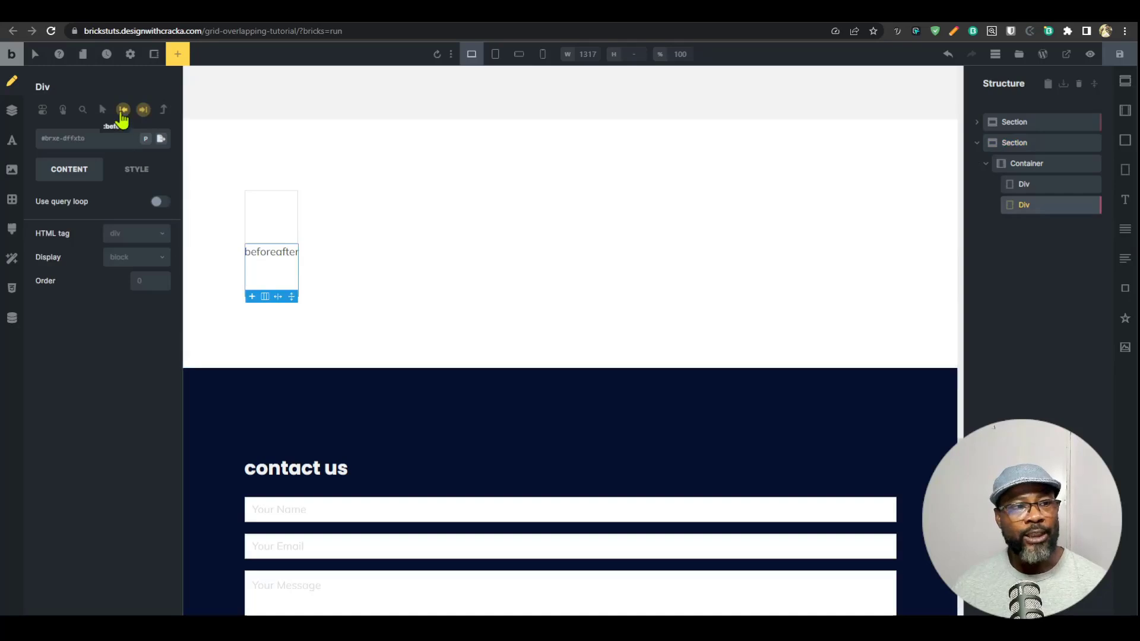
click(35, 54)
click(1037, 165)
scroll(428, 244, down, 2)
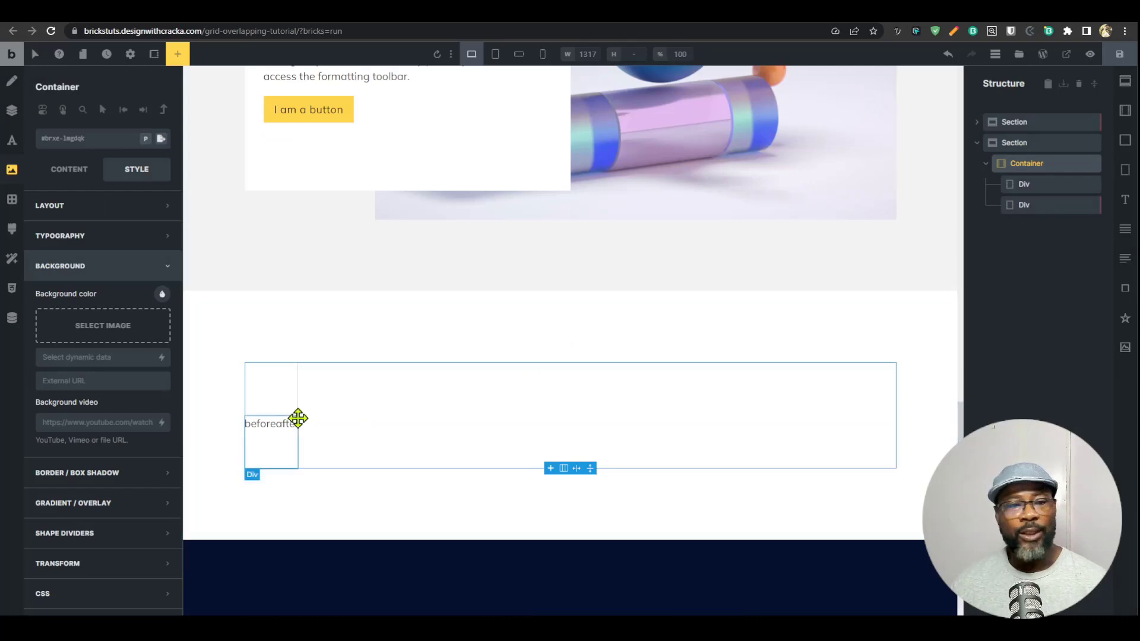
click(257, 453)
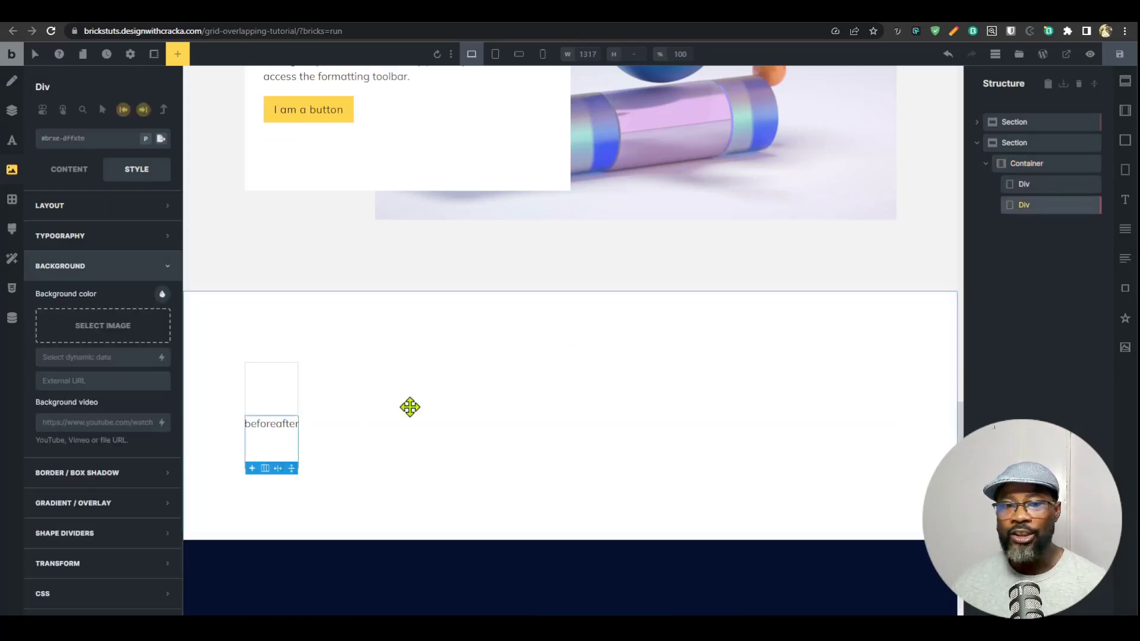
drag(462, 359, 272, 393)
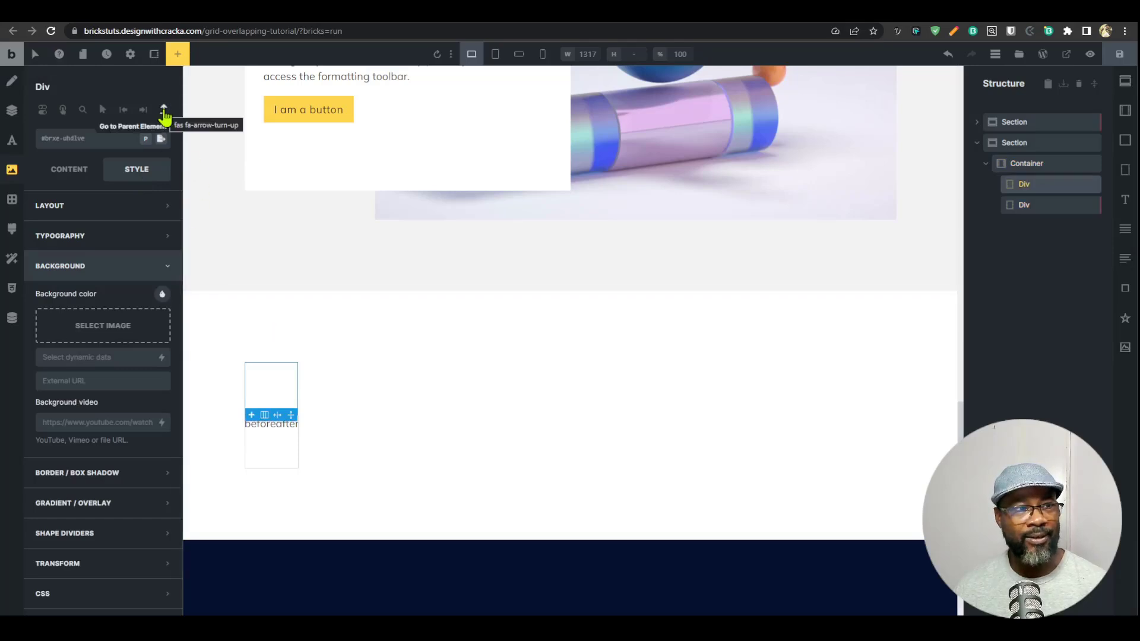
Step: Nest the second div inside the first div in the page structure
click(273, 438)
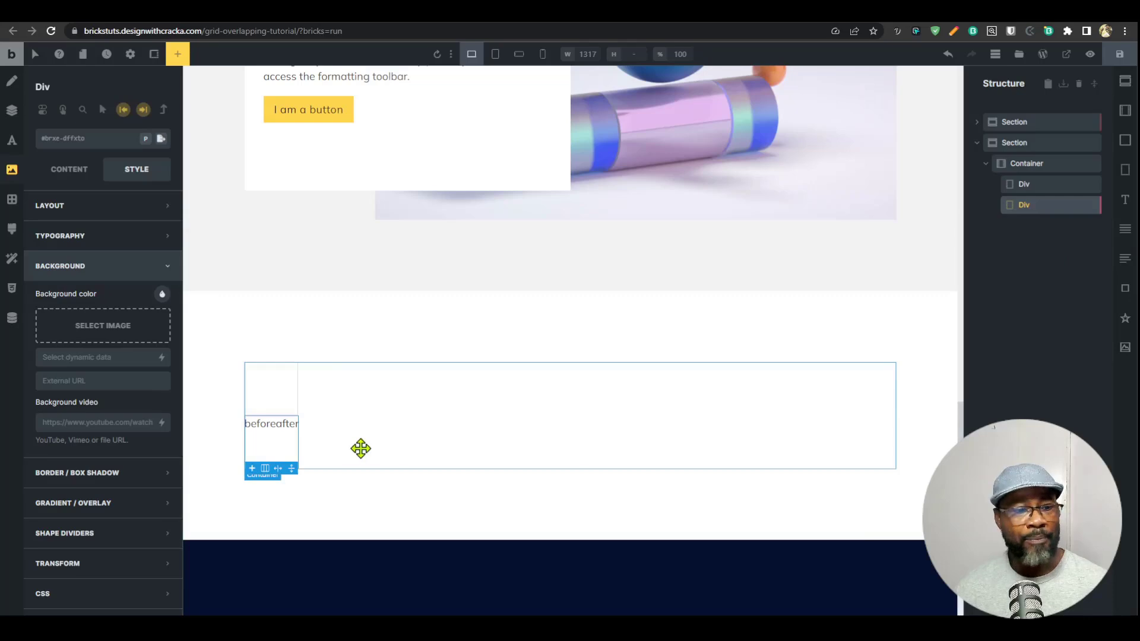
drag(1031, 207, 1031, 196)
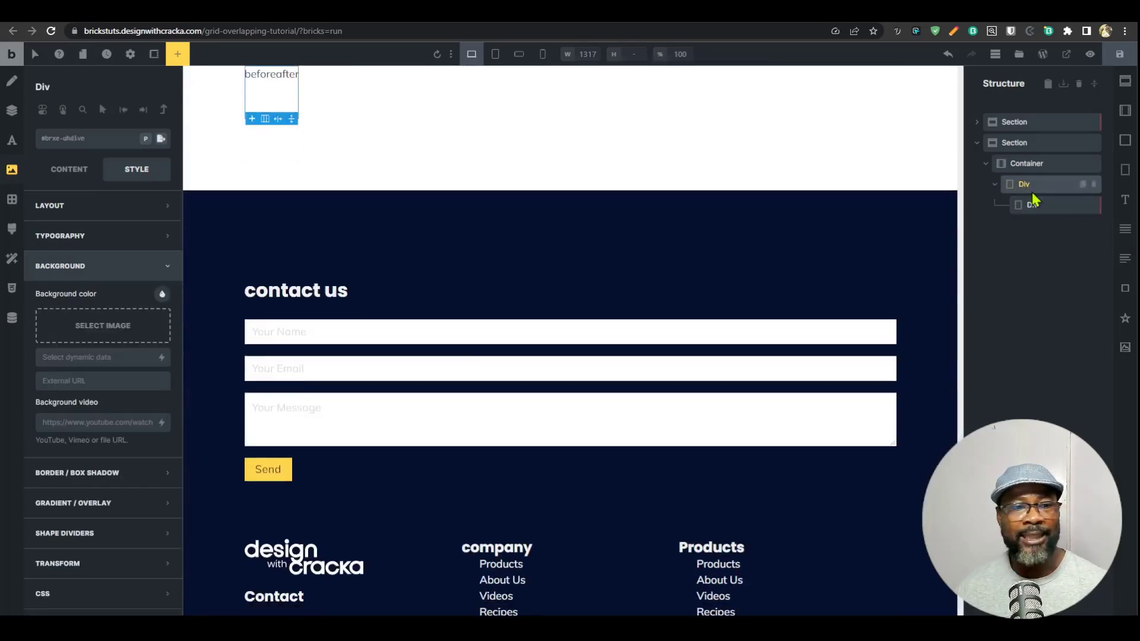
scroll(331, 293, up, 2)
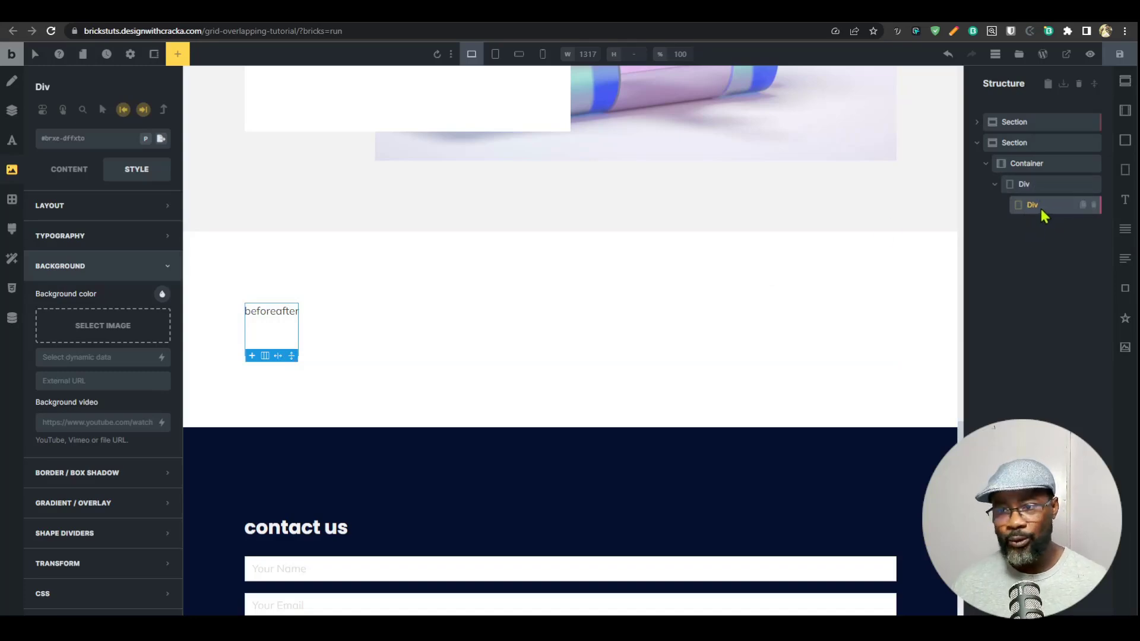
Step: Go up from the nested div through its parent elements to the section, and repeat from the nested div to the container
mouse_move(248, 357)
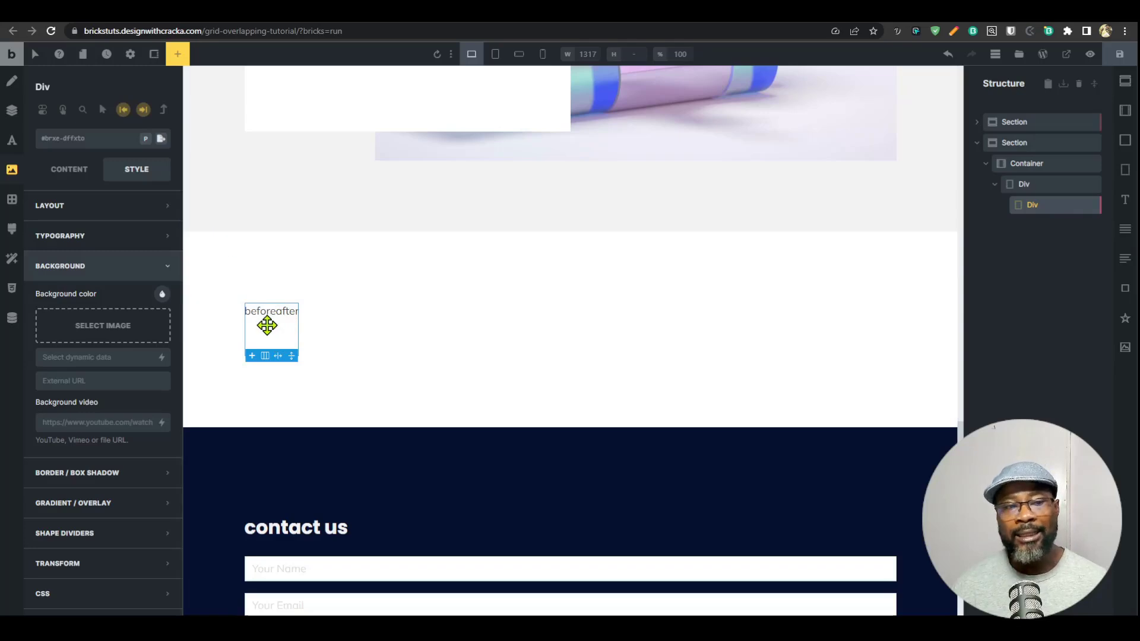
click(164, 111)
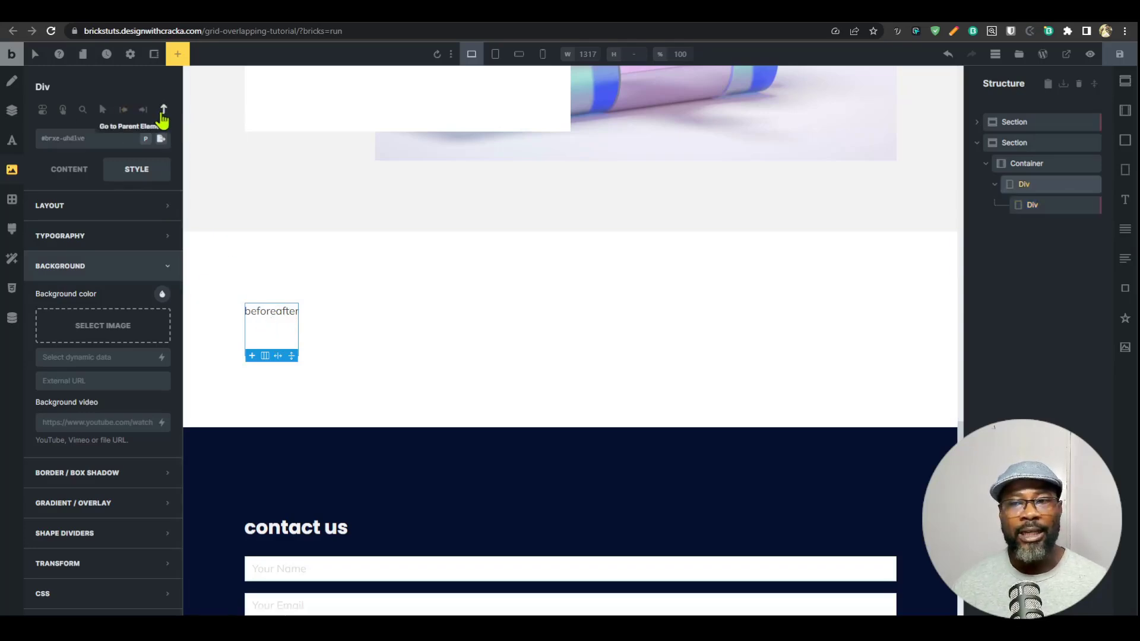
click(164, 112)
click(163, 112)
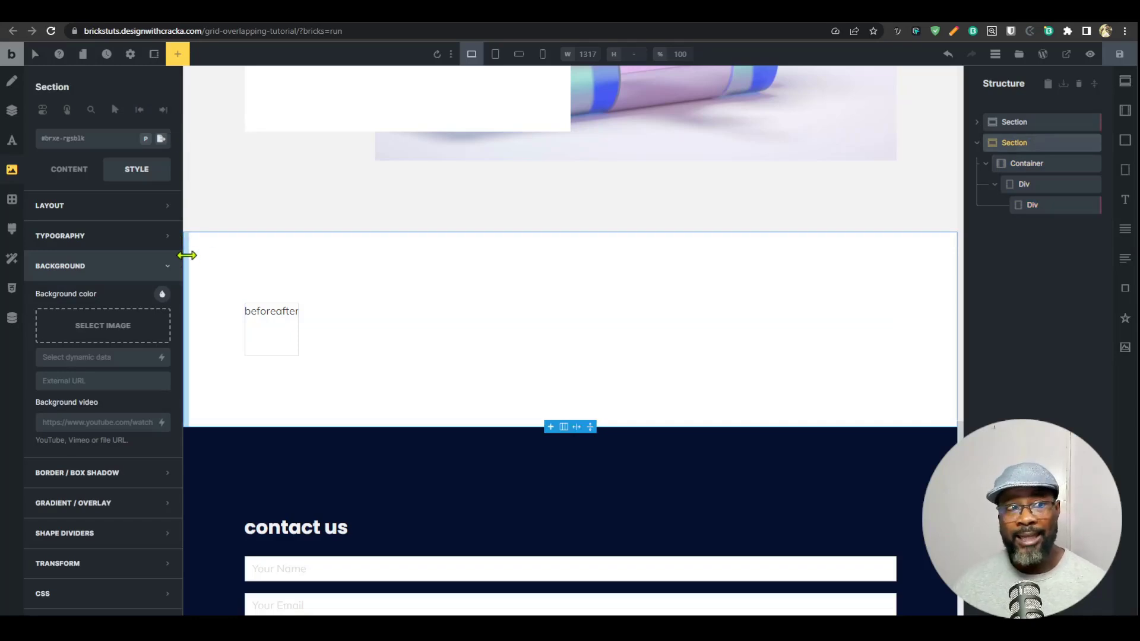
click(268, 349)
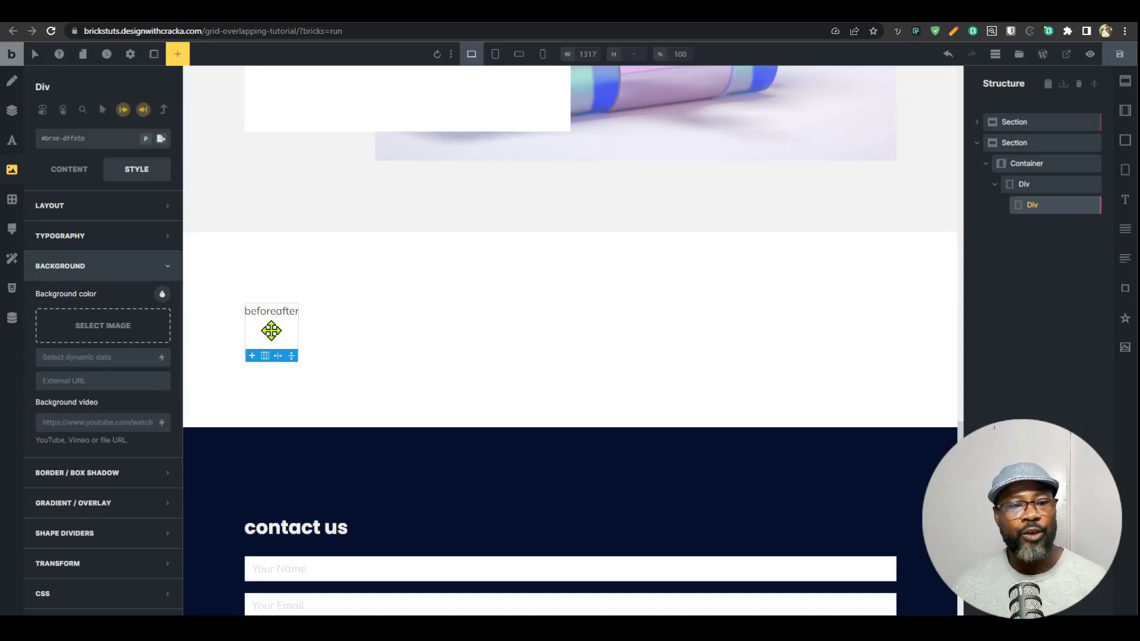
click(164, 111)
click(164, 111)
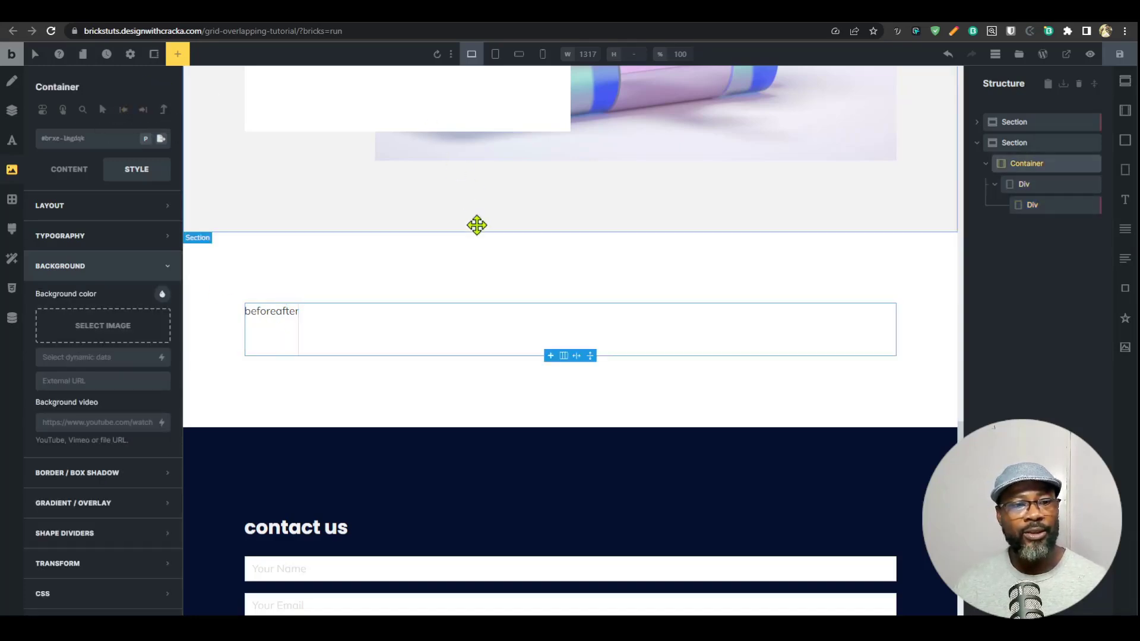
Step: Reselect the nested div, and review the Elements options in Advanced Themer's theme settings in the WordPress admin
click(265, 333)
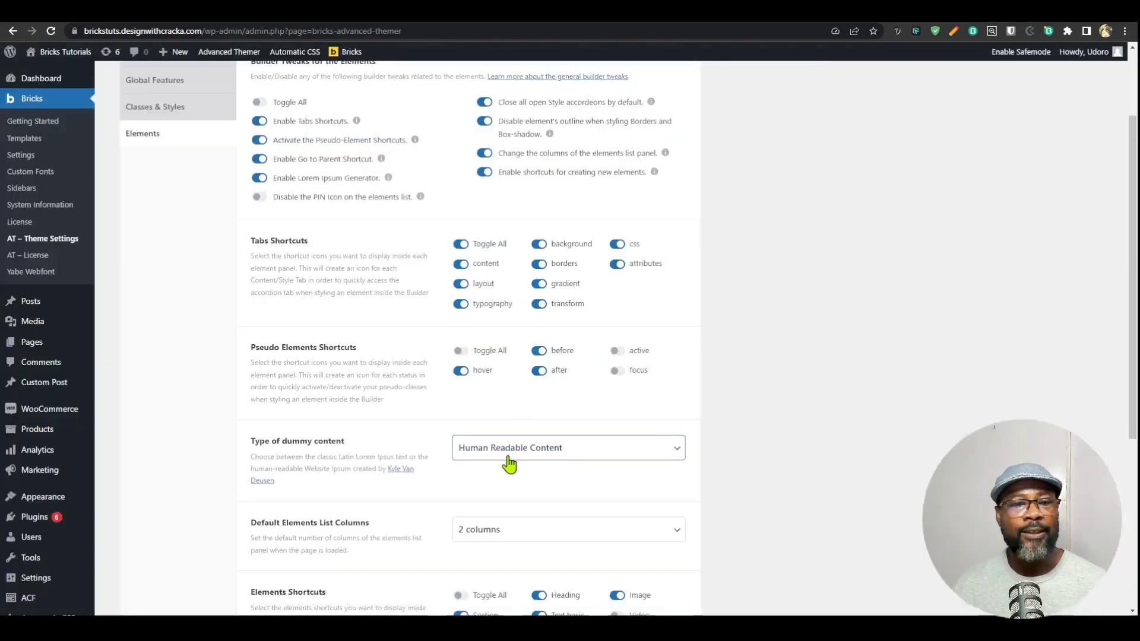
scroll(509, 463, up, 1)
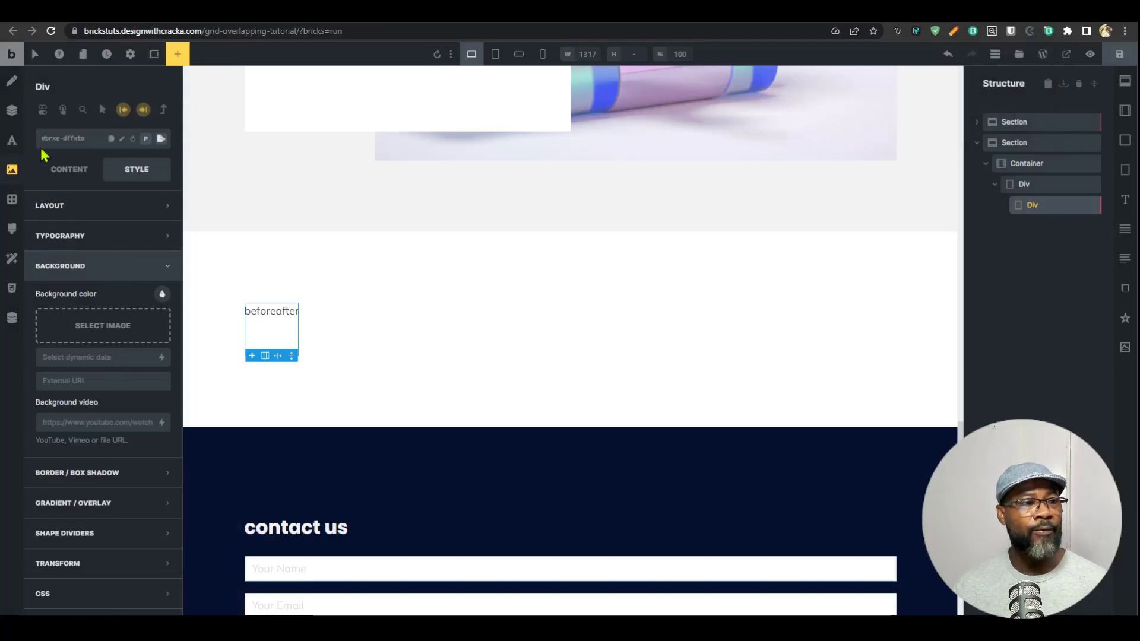
Step: Browse the container's Content and Style settings, expanding style groups such as Shape Dividers, Background and Typography one after another
click(109, 269)
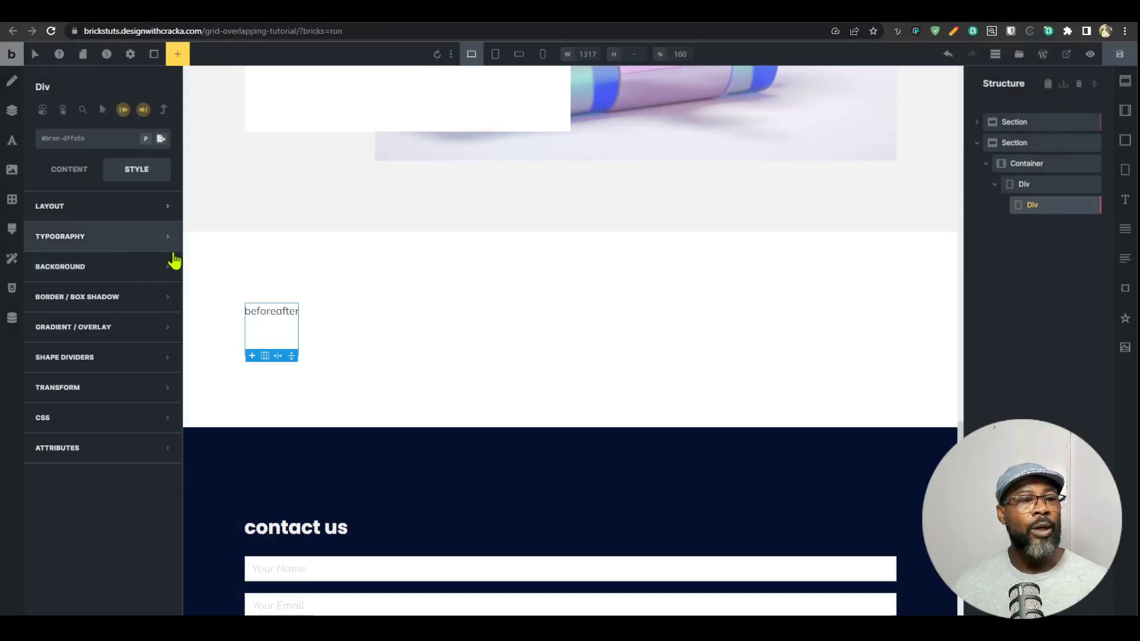
click(1013, 165)
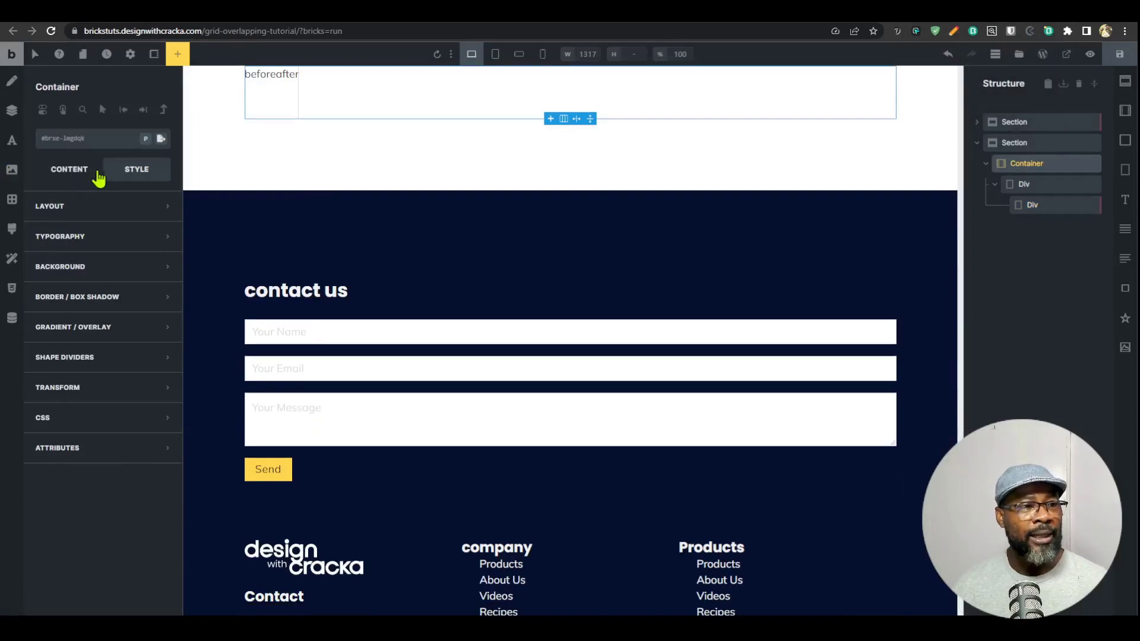
click(69, 171)
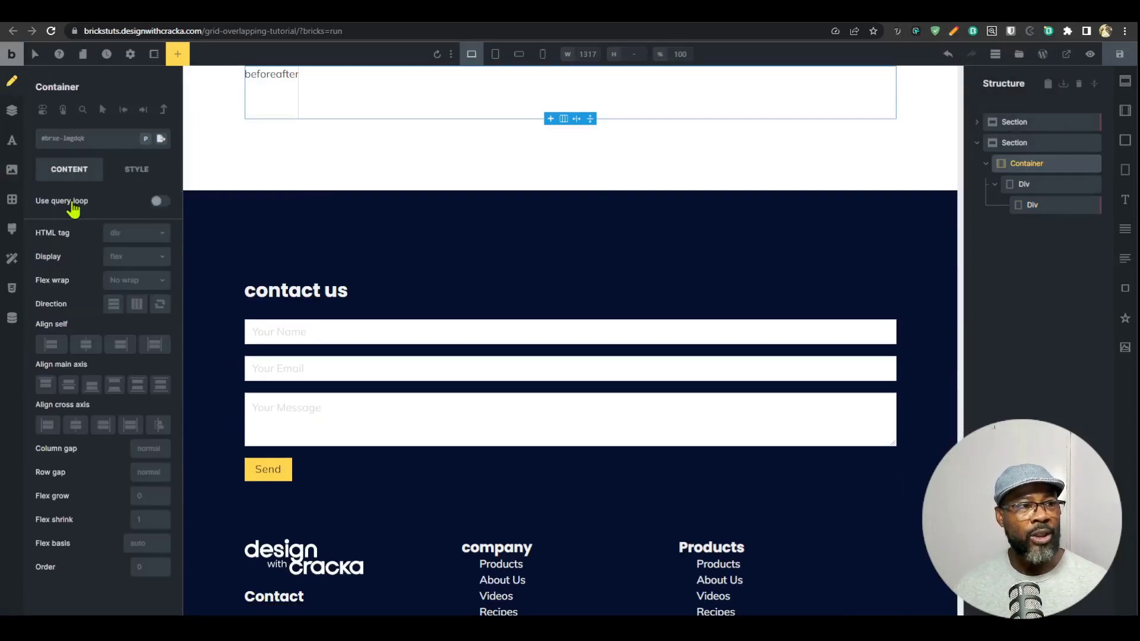
click(141, 172)
click(118, 365)
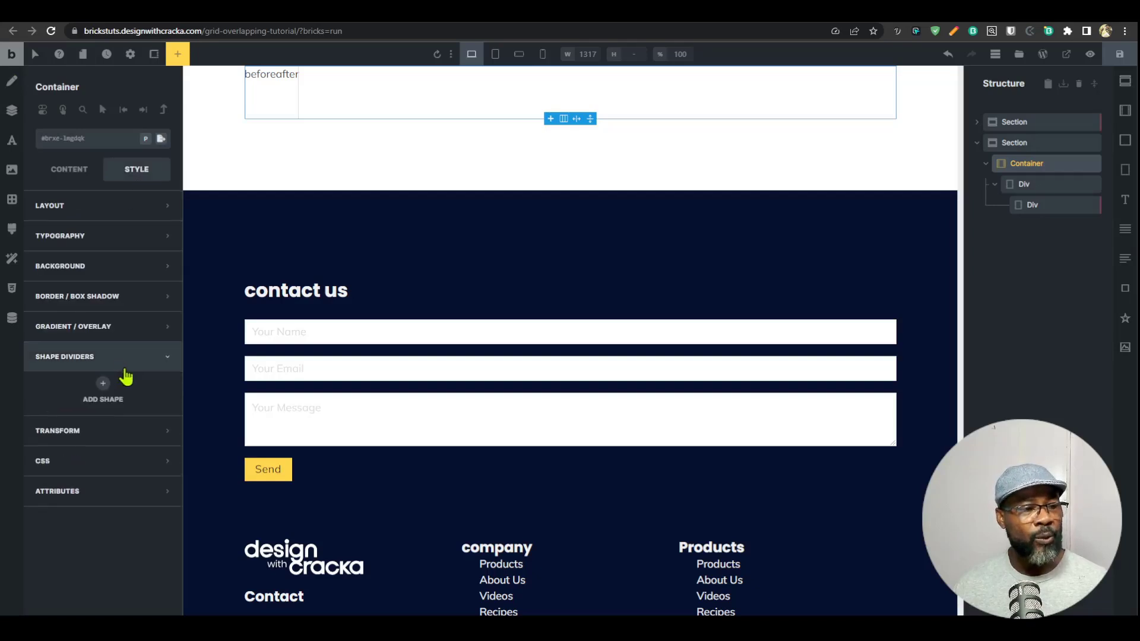
click(131, 294)
click(127, 266)
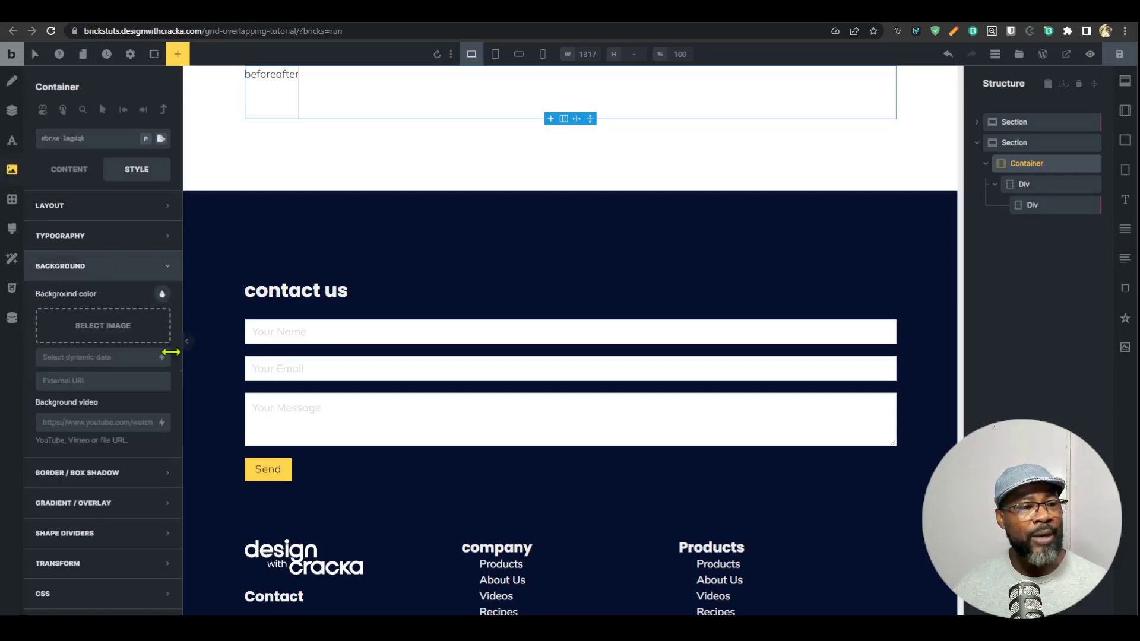
click(121, 236)
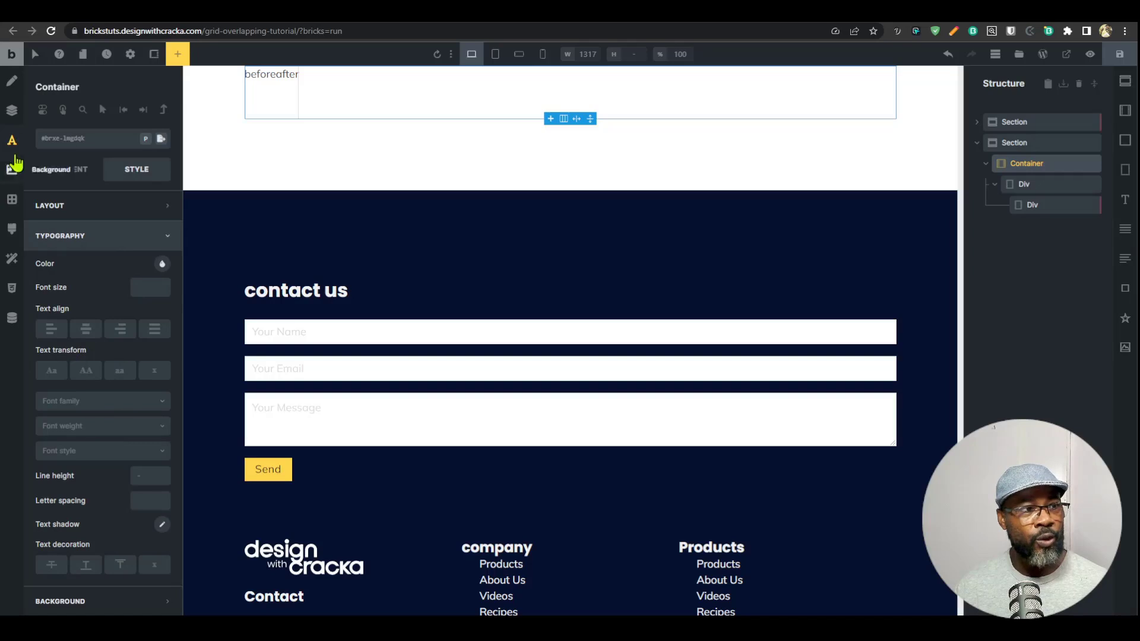
Step: Use the element tab shortcuts to view the container's Layout, Typography and Border / Box Shadow settings in turn
click(21, 111)
click(16, 117)
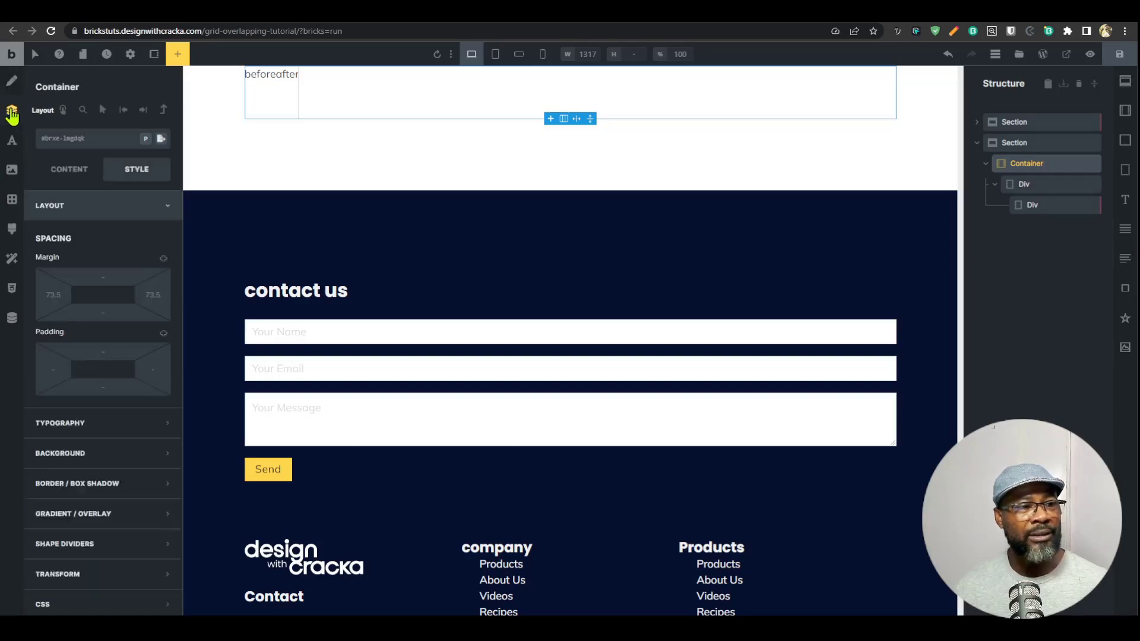
click(12, 141)
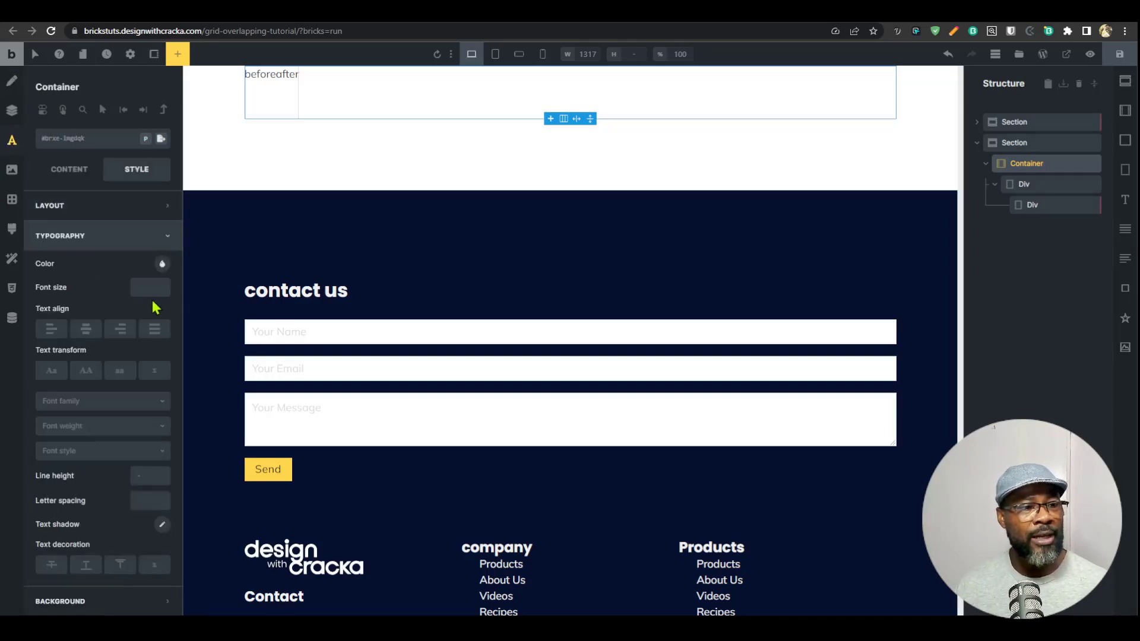
click(11, 199)
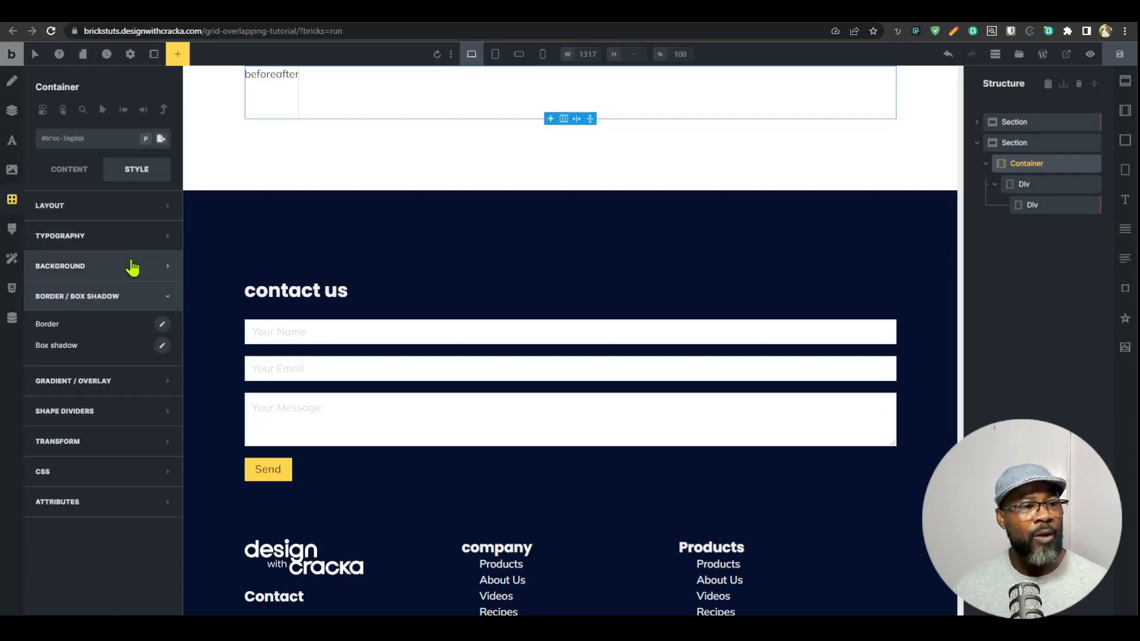
Step: Expand the container's Typography style group, look through its text color palette options, and collapse the group again
click(110, 241)
click(162, 264)
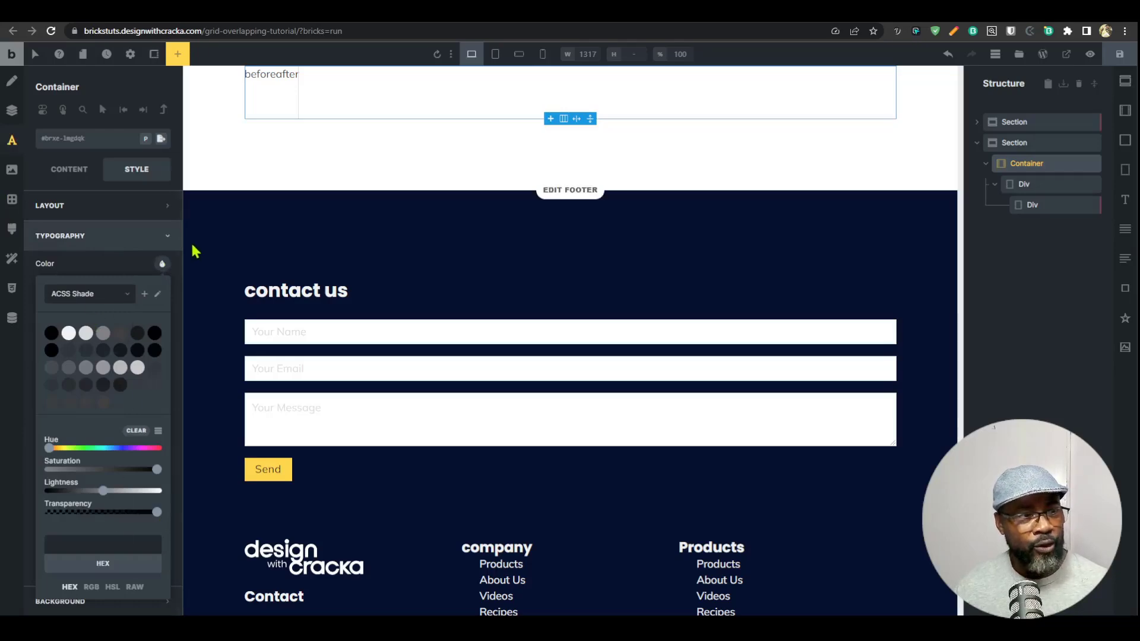
scroll(134, 383, down, 3)
scroll(134, 380, up, 3)
scroll(127, 416, down, 4)
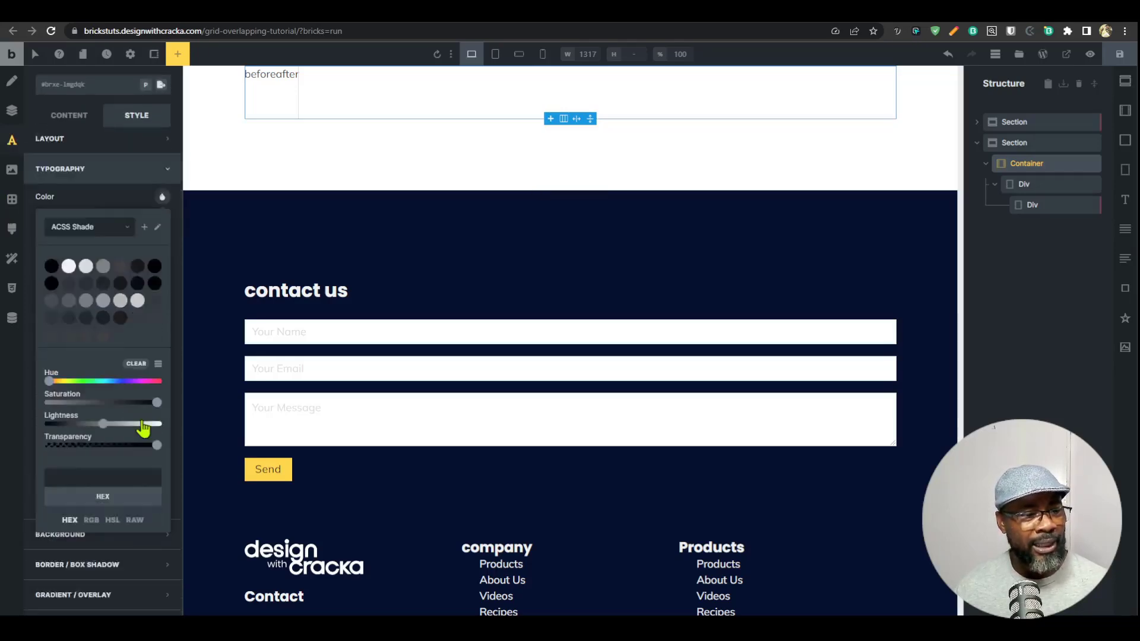
scroll(134, 416, up, 4)
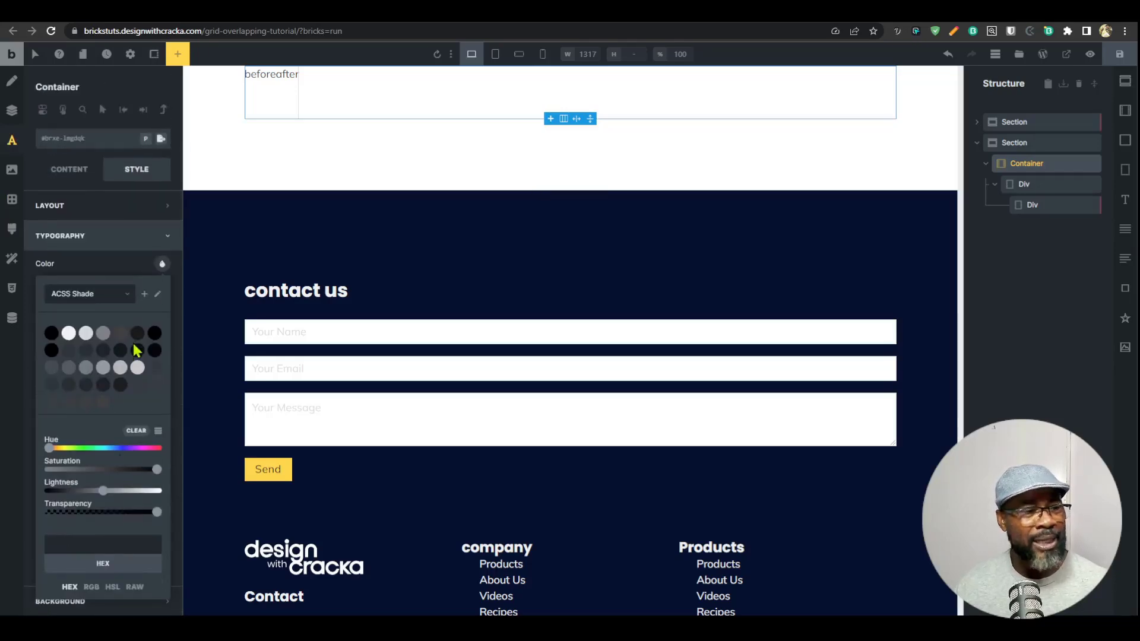
click(98, 262)
click(124, 246)
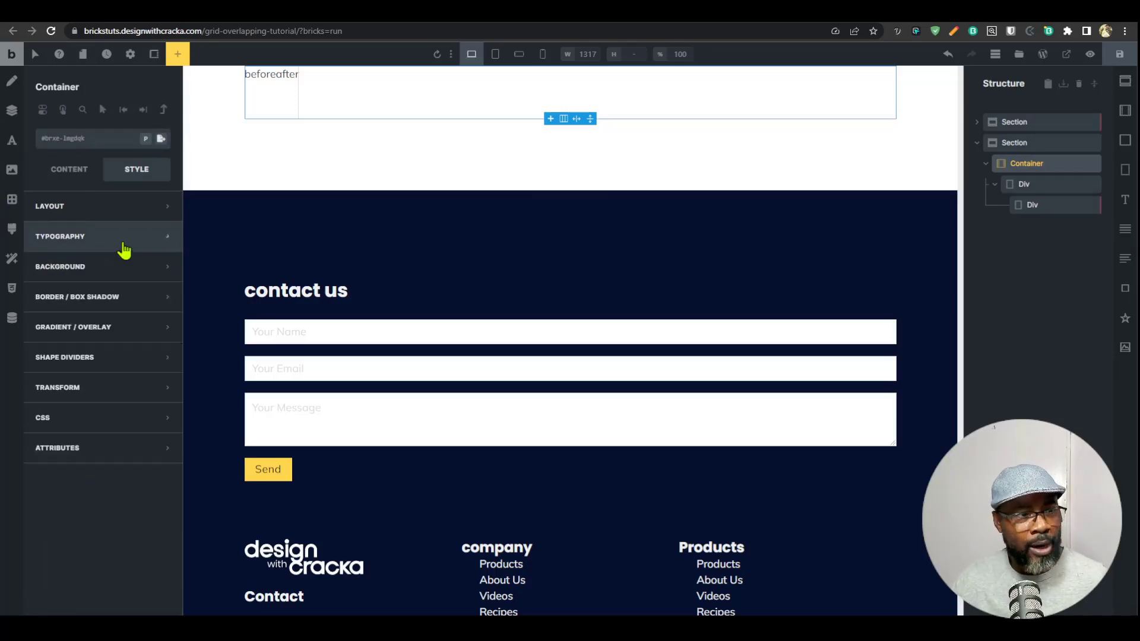
Step: Expand the container's Background, Typography and Layout style groups in turn, and look through the Layout options
click(128, 266)
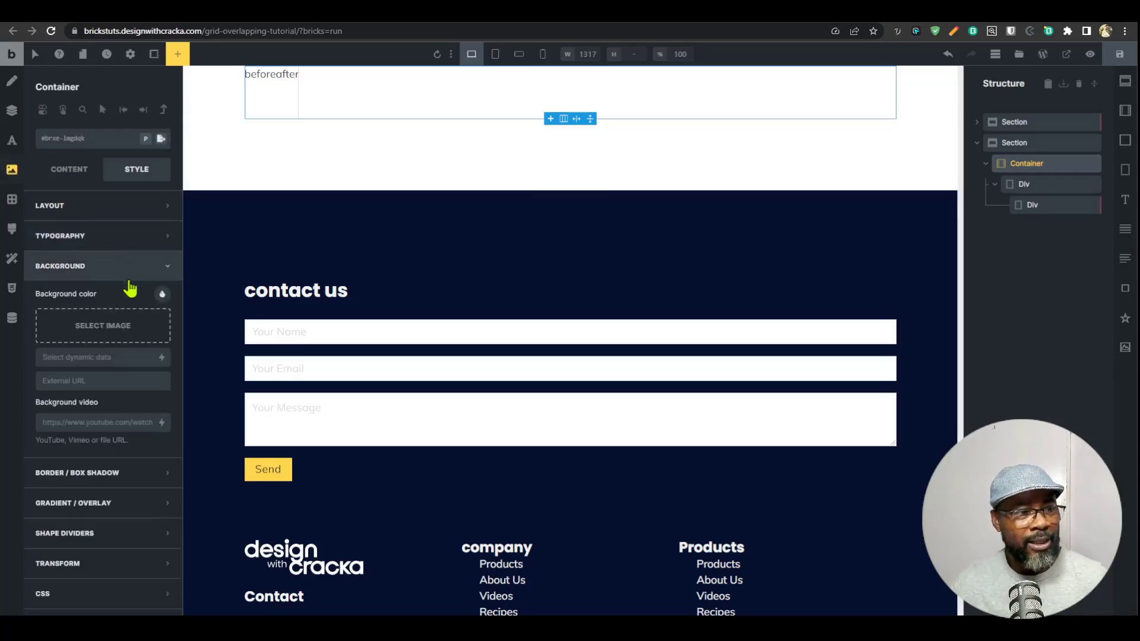
click(133, 233)
click(118, 207)
scroll(135, 445, down, 6)
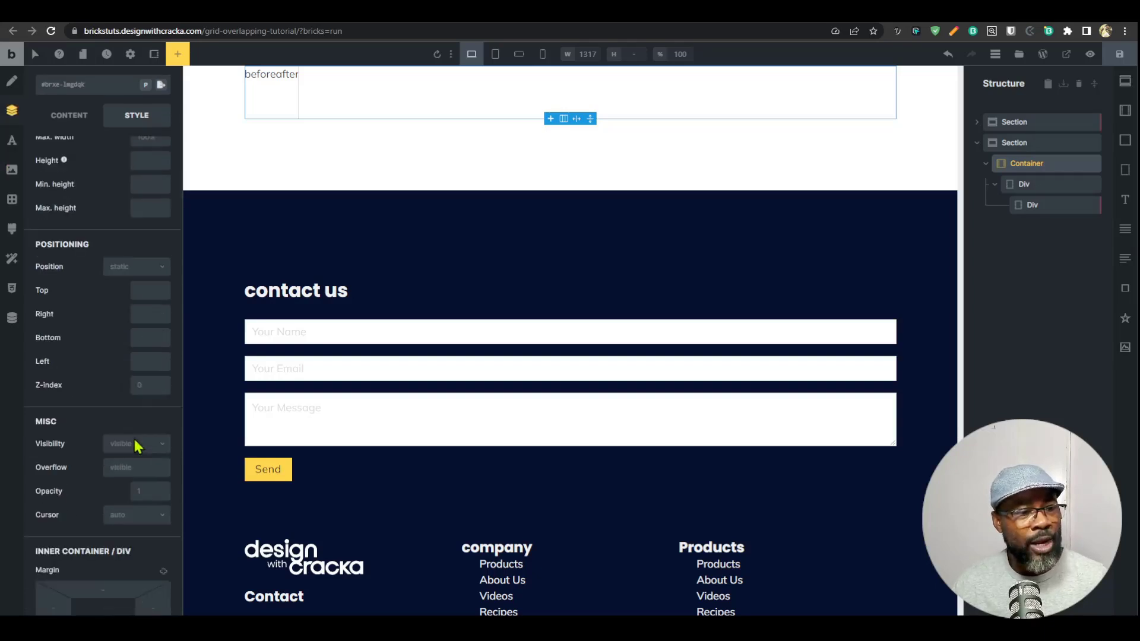
scroll(145, 433, up, 5)
Step: Use the tab shortcuts to view the container's Border / Box Shadow, Transform, CSS, Content and Gradient / Overlay settings
click(11, 229)
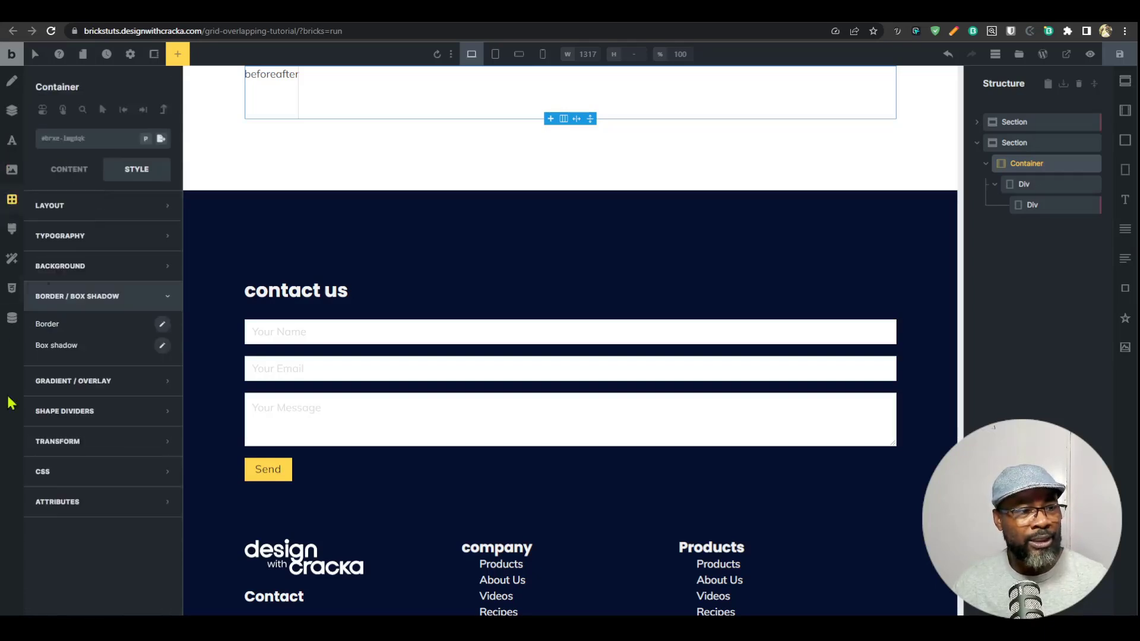
click(10, 259)
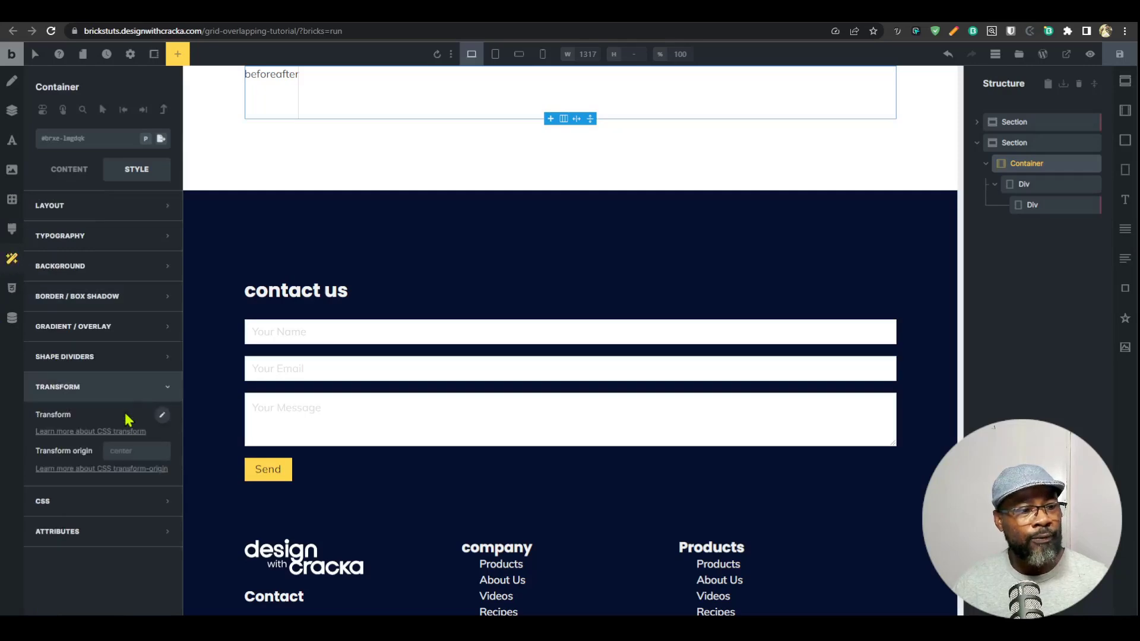
click(8, 291)
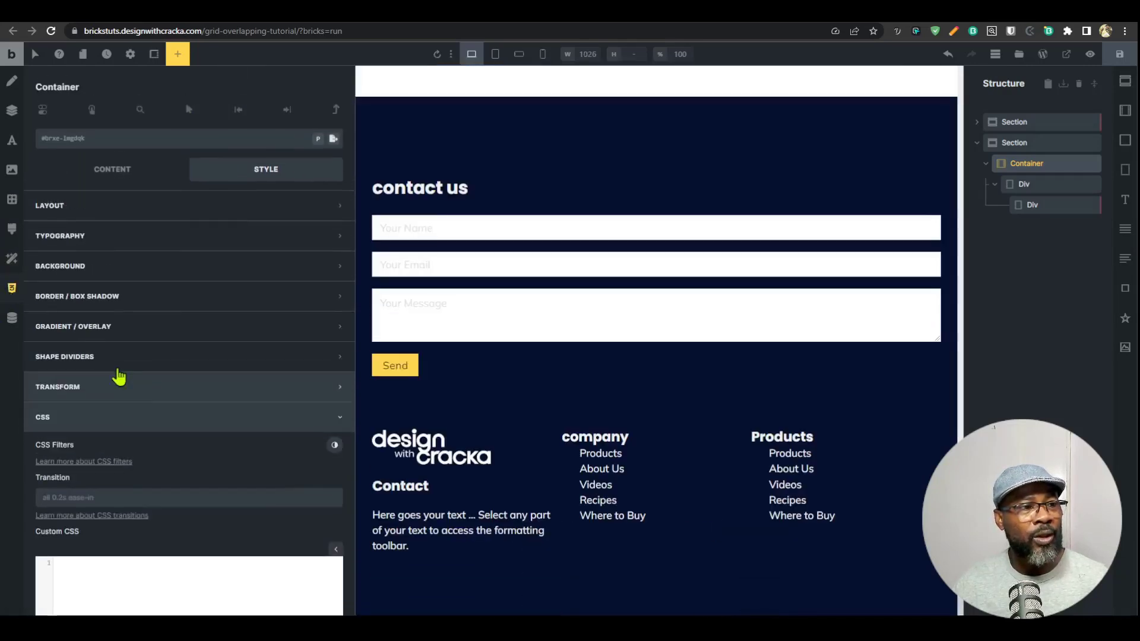
click(105, 171)
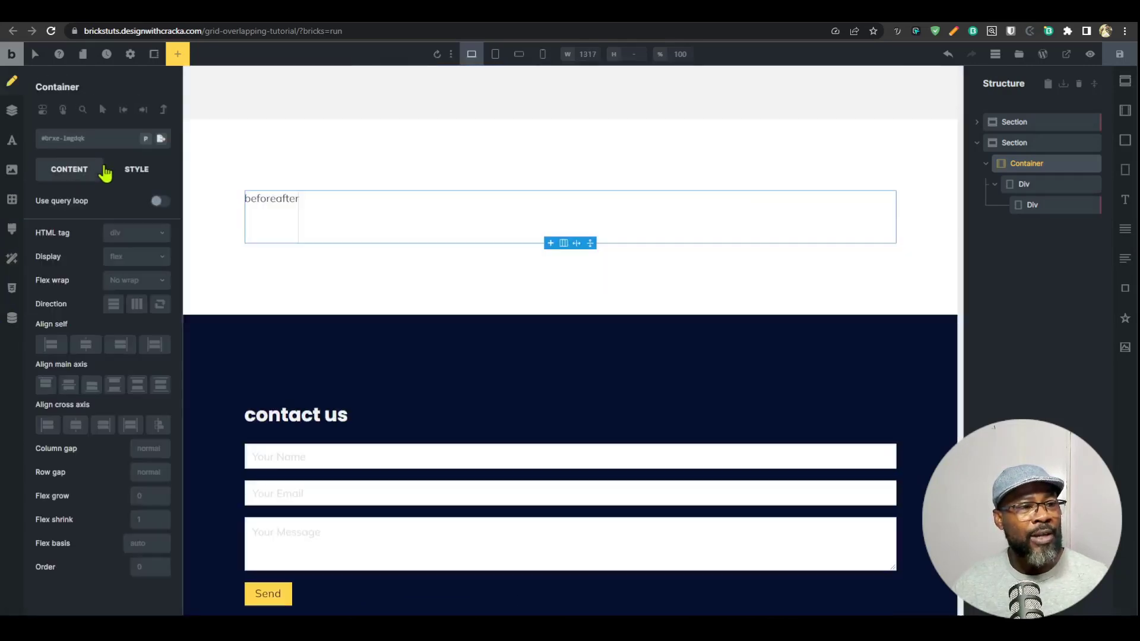
click(142, 174)
click(73, 182)
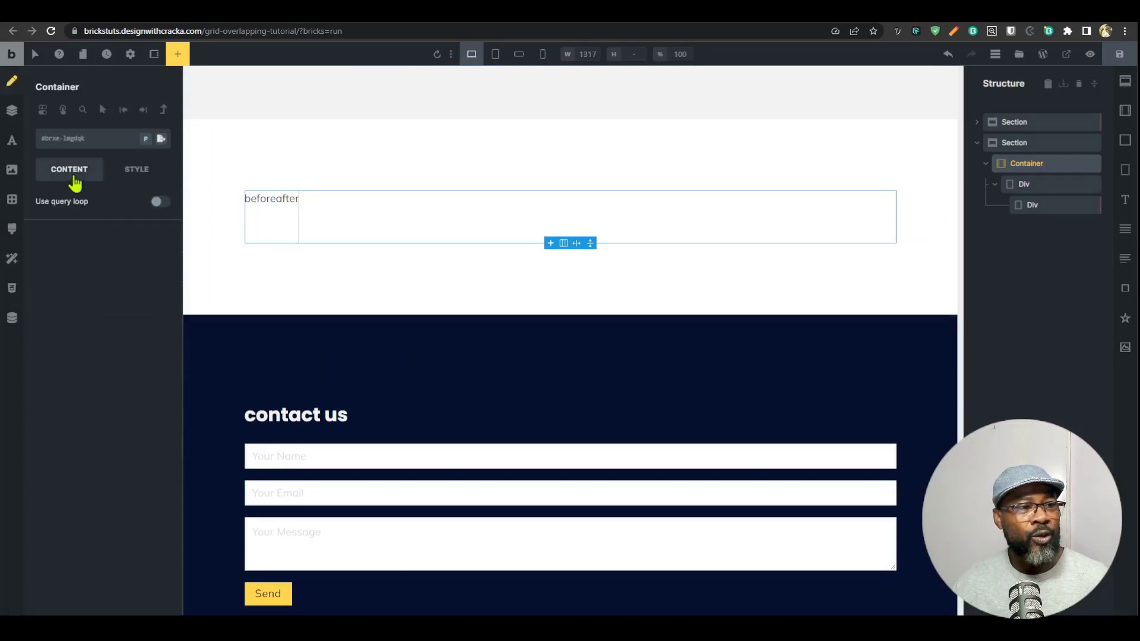
click(12, 228)
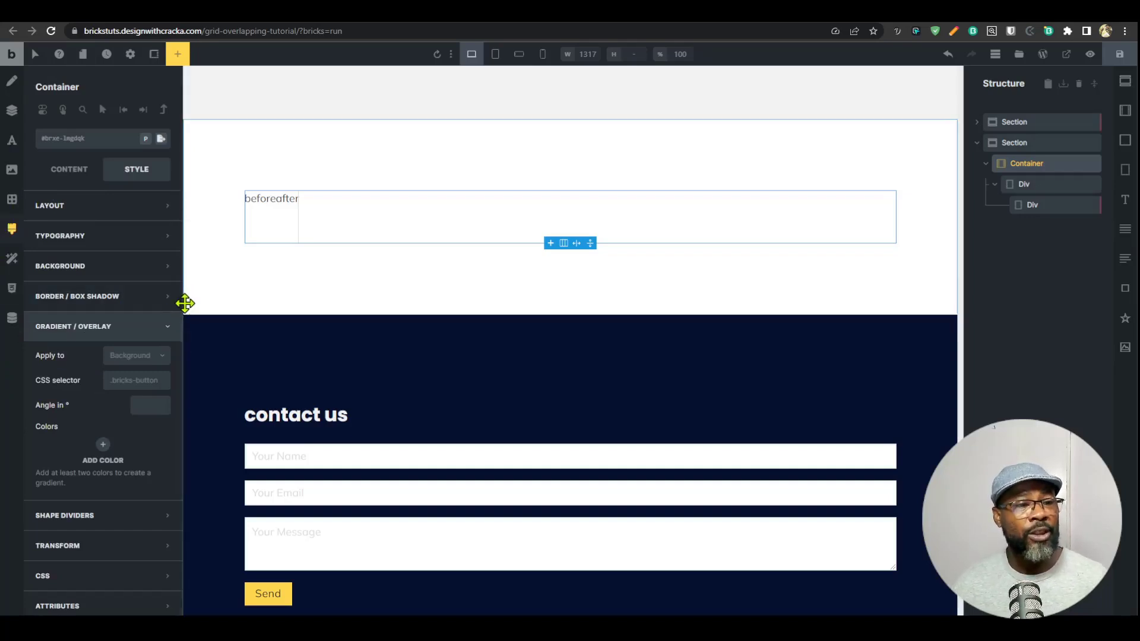
Step: Narrow and widen the element panel, and open the Classes & Styles builder tweaks in Advanced Themer's theme settings in the WordPress admin
drag(184, 302, 161, 306)
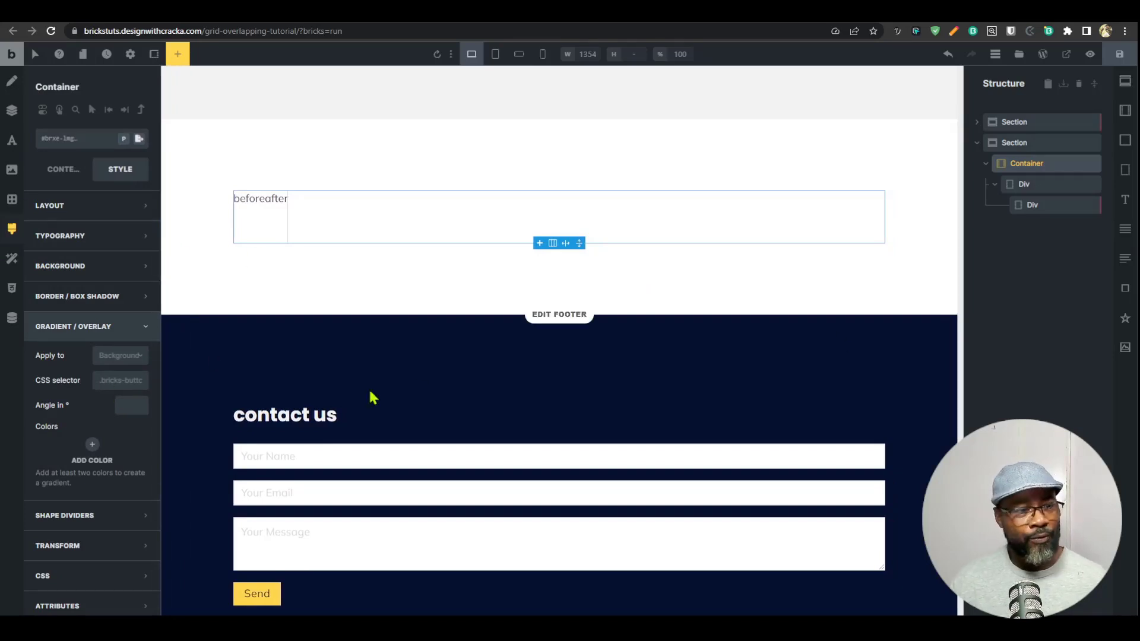
drag(161, 367, 186, 378)
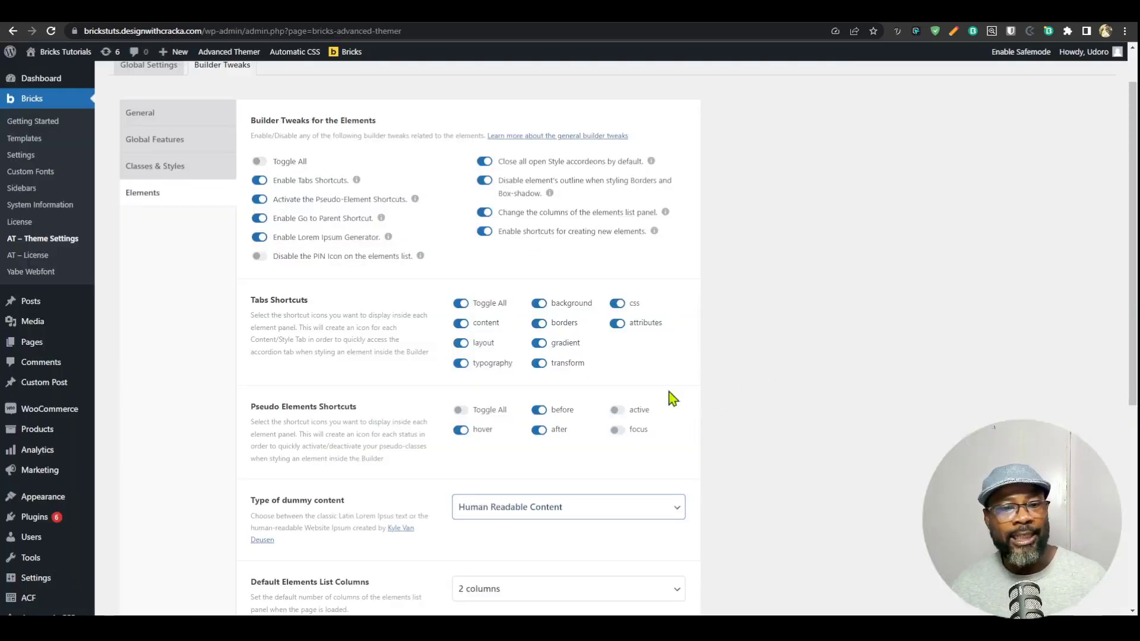
scroll(404, 355, up, 2)
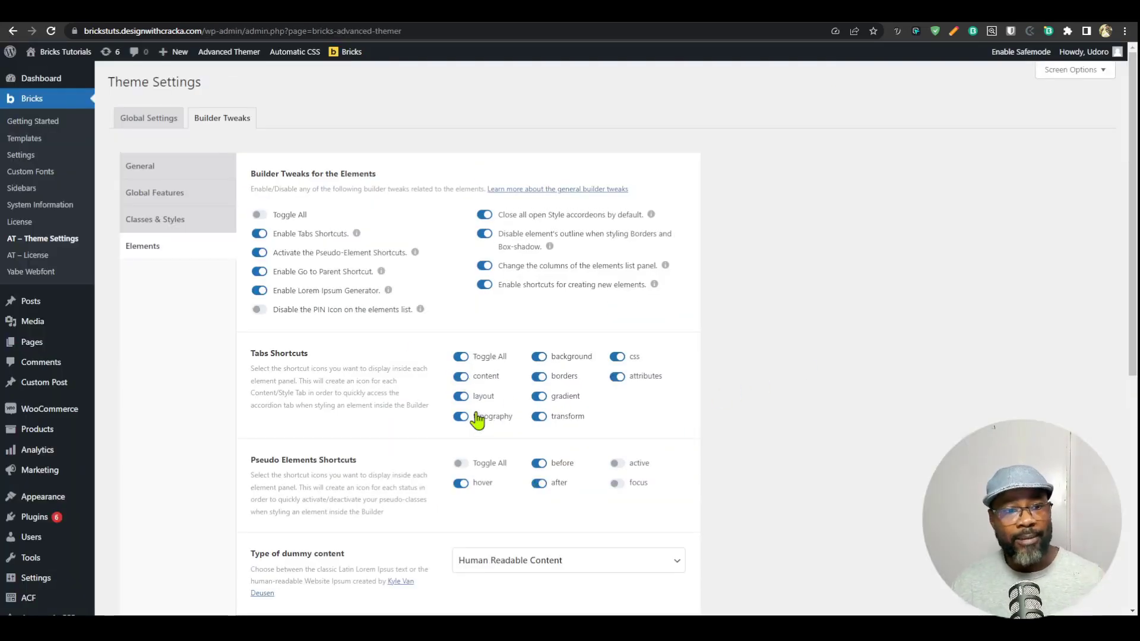
click(173, 220)
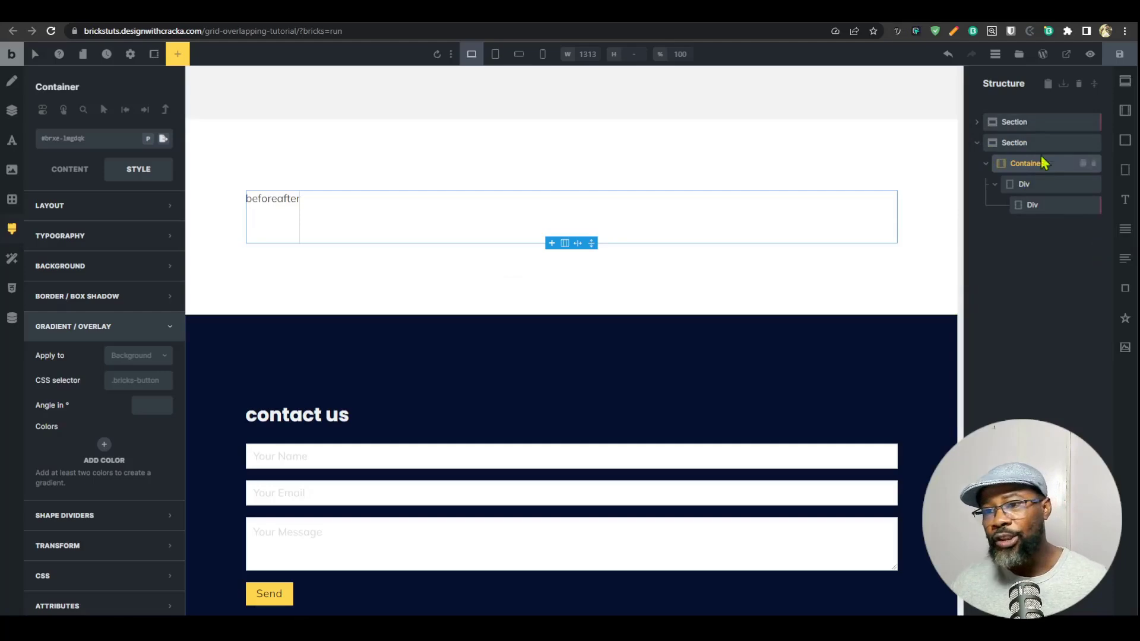
Step: Select the first section in the builder's structure and add the class section-class to it
click(1036, 122)
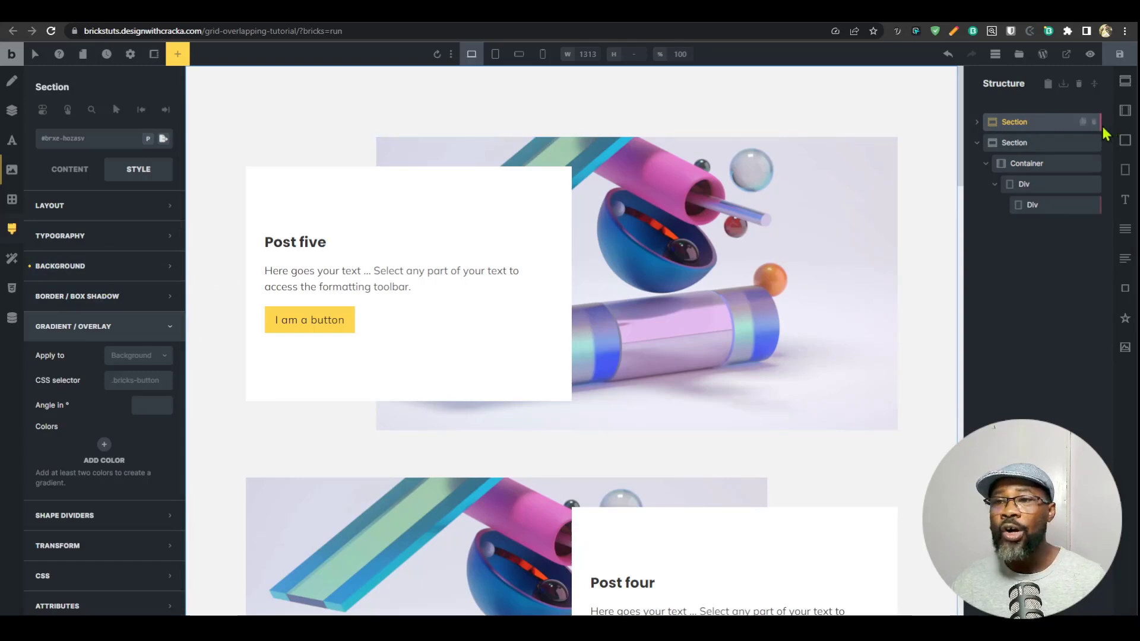
click(98, 143)
text(section-class)
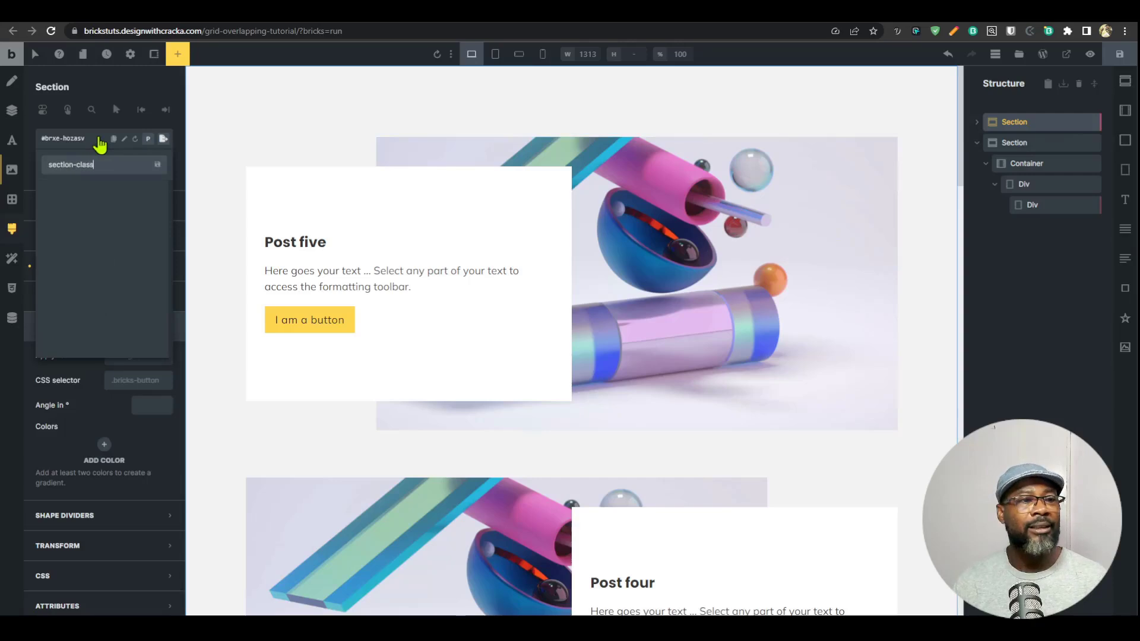
key(Return)
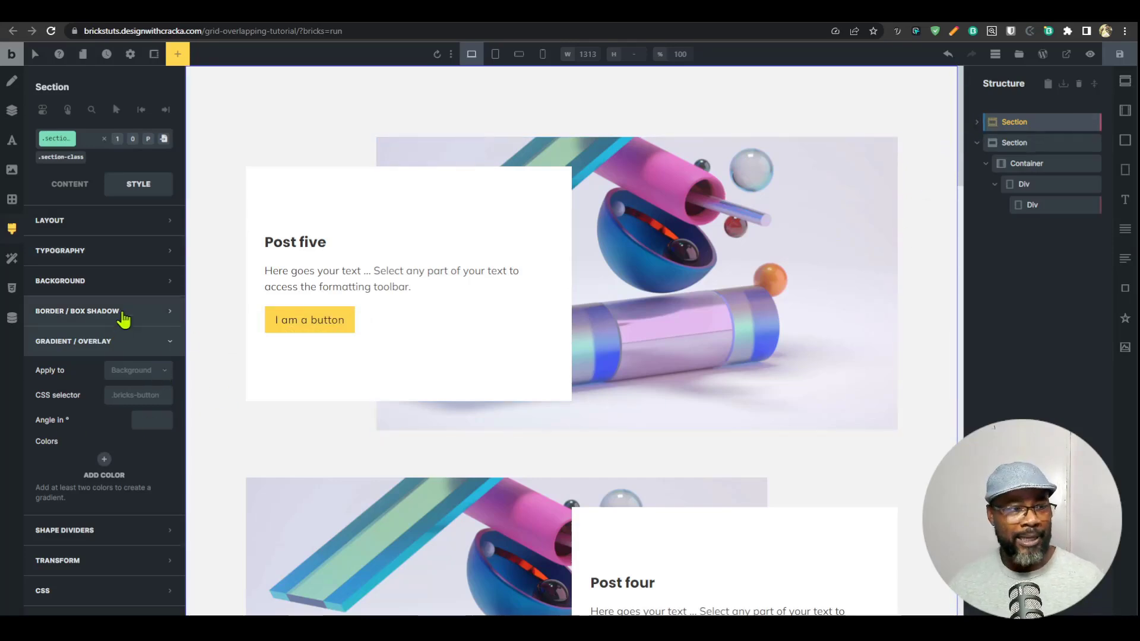
Step: Set the background color of section-class to var(--shade-medium), and reset that color through its style indicator
click(56, 159)
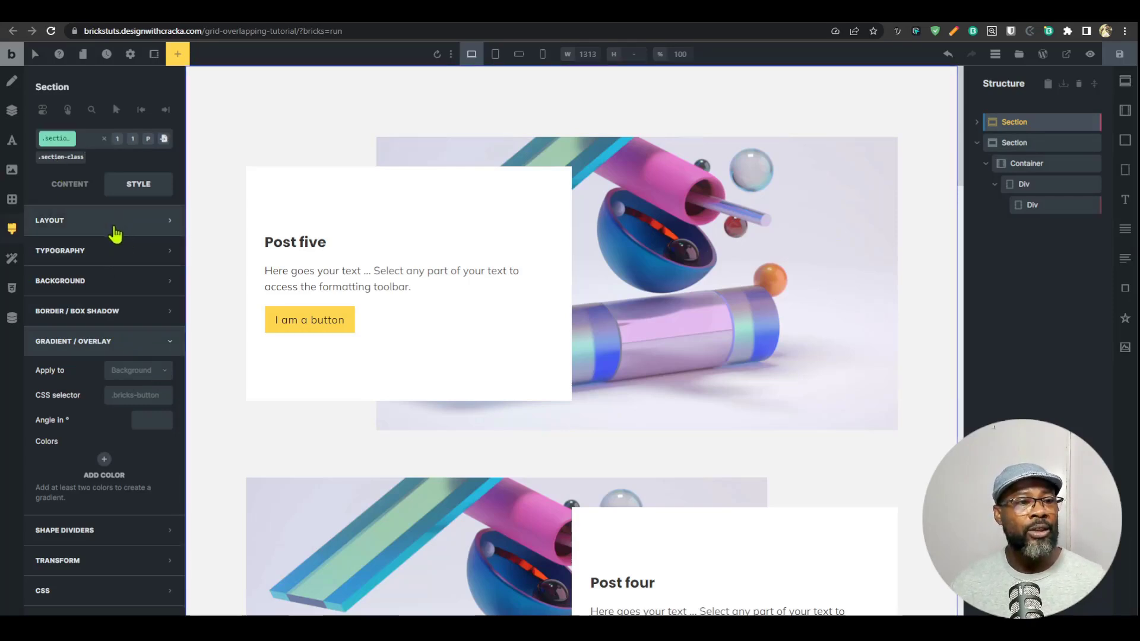
click(116, 282)
click(165, 309)
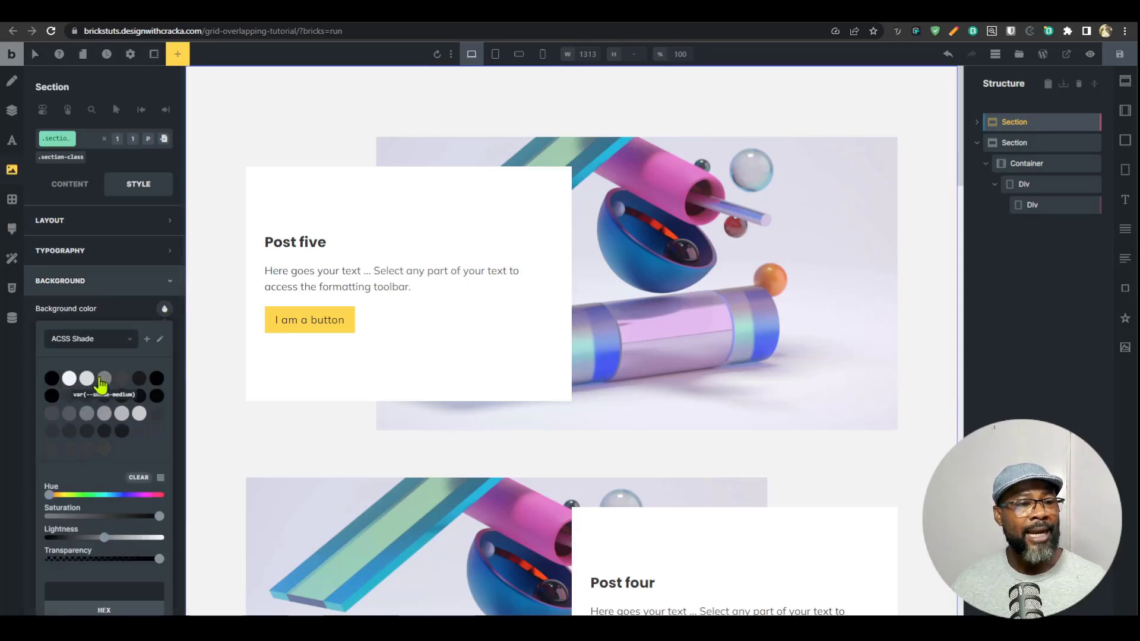
click(104, 380)
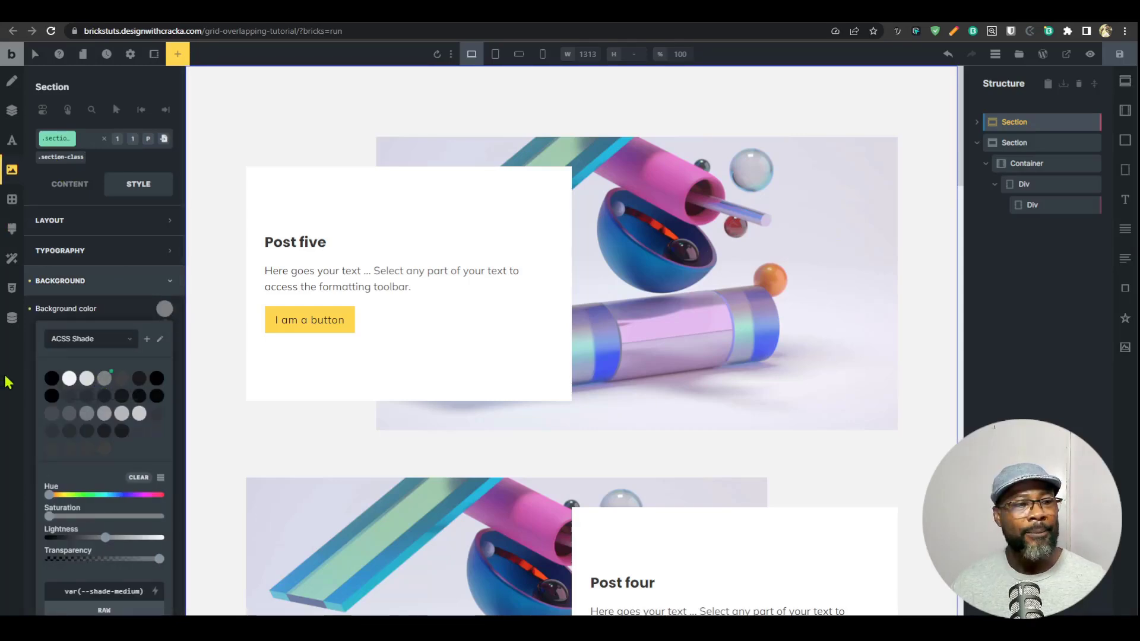
click(29, 310)
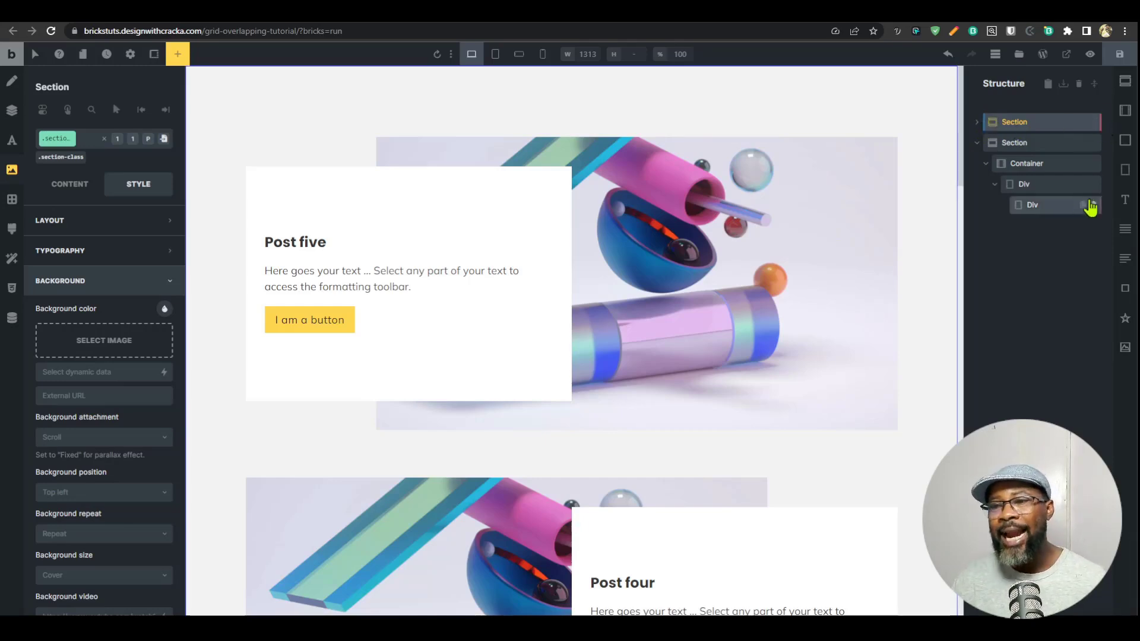
Step: Reselect the first section, switch from section-class to its ID-level styles, and reset the Background group
click(1052, 147)
click(1050, 127)
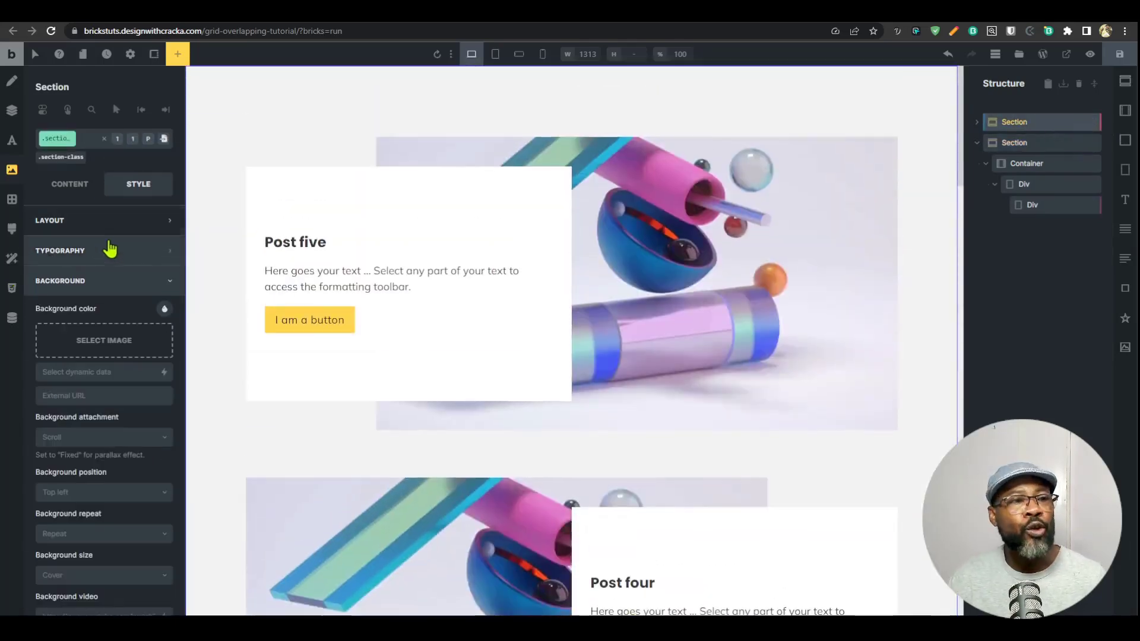
click(60, 159)
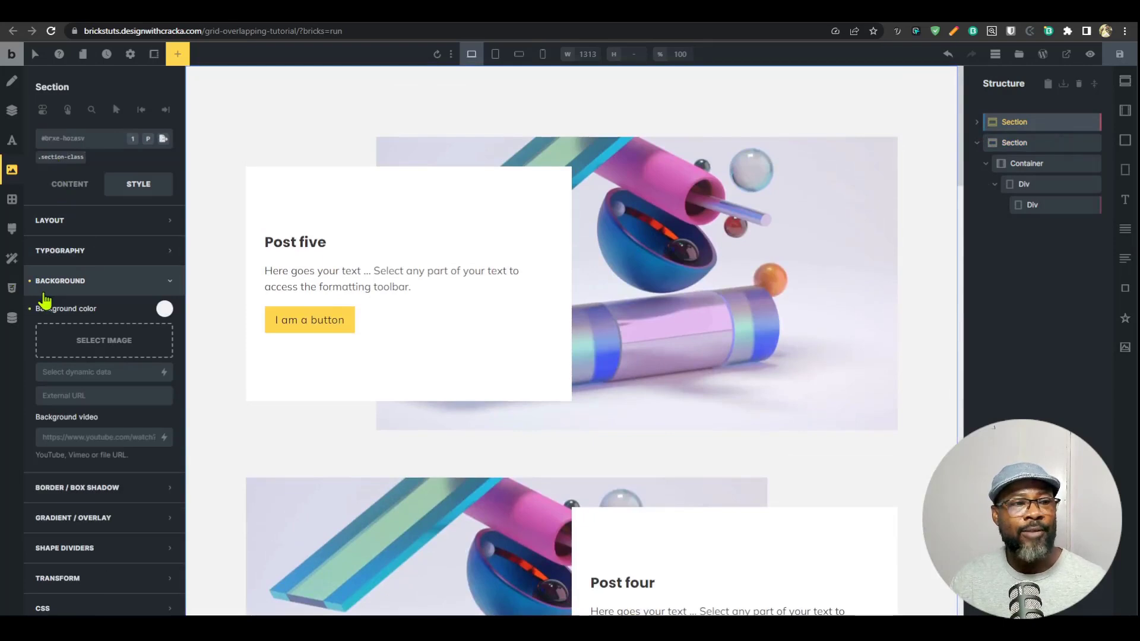
click(29, 281)
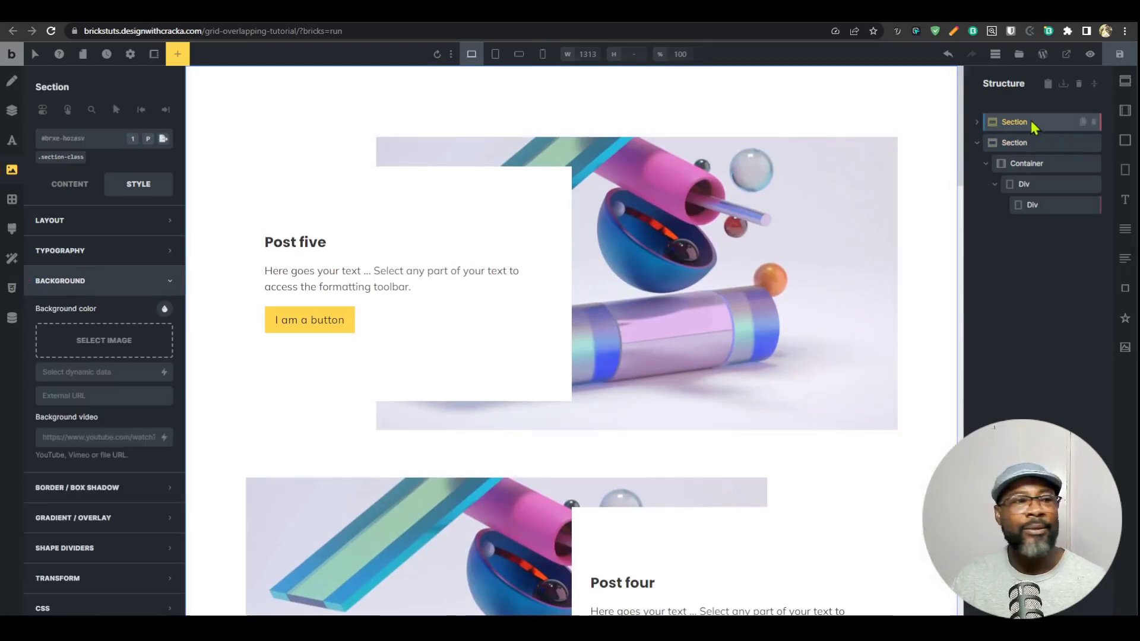
Step: Switch the first section repeatedly between its Content and Style settings to check the collapsed style groups
click(71, 189)
click(133, 185)
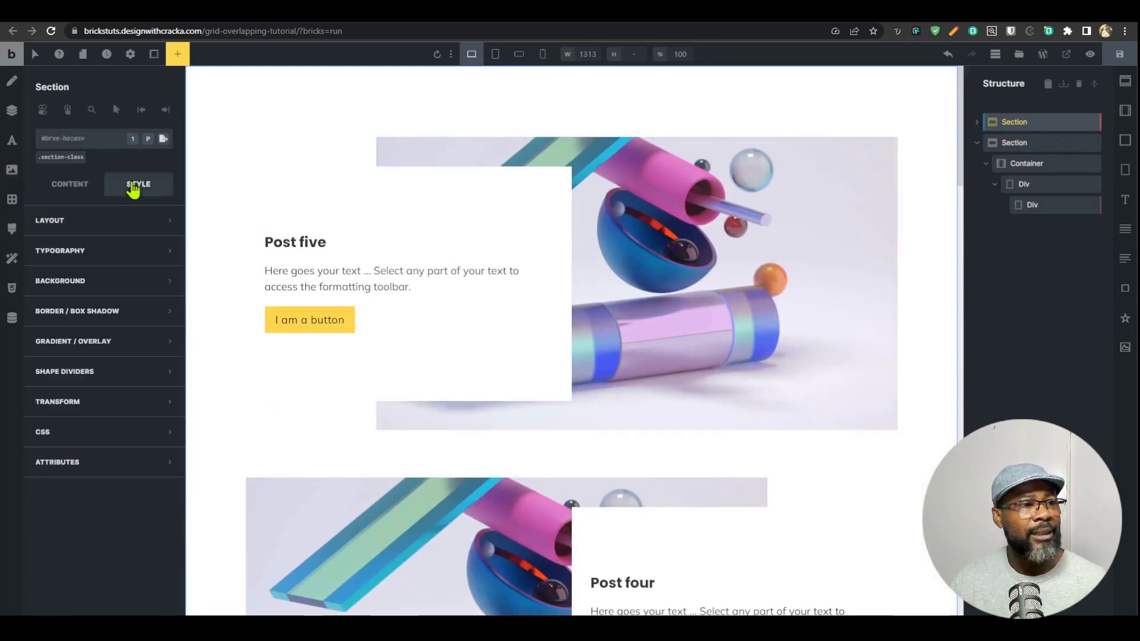
click(77, 187)
click(133, 185)
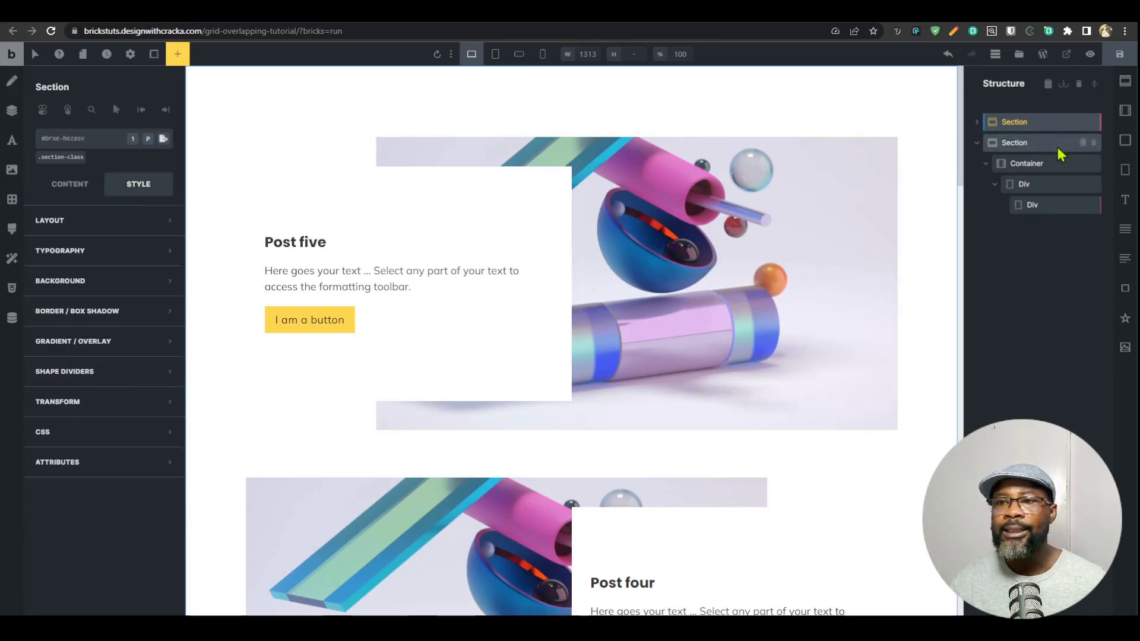
Step: Collapse both sections in the structure, delete the second section containing the before/after divs, and save the page
click(977, 123)
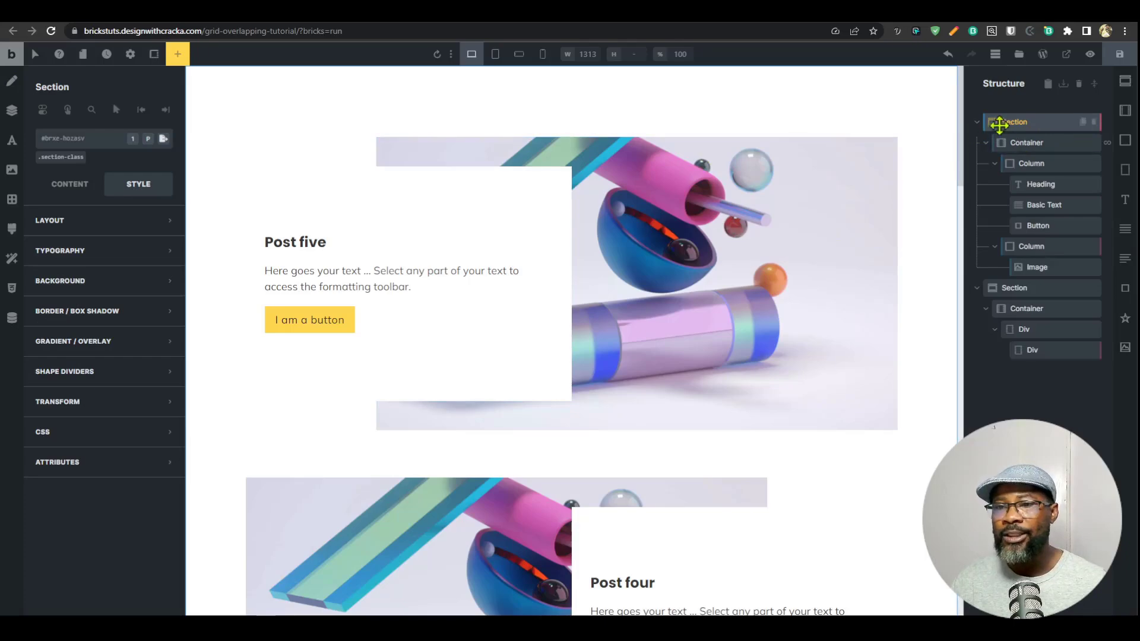
click(977, 122)
click(977, 144)
click(1029, 144)
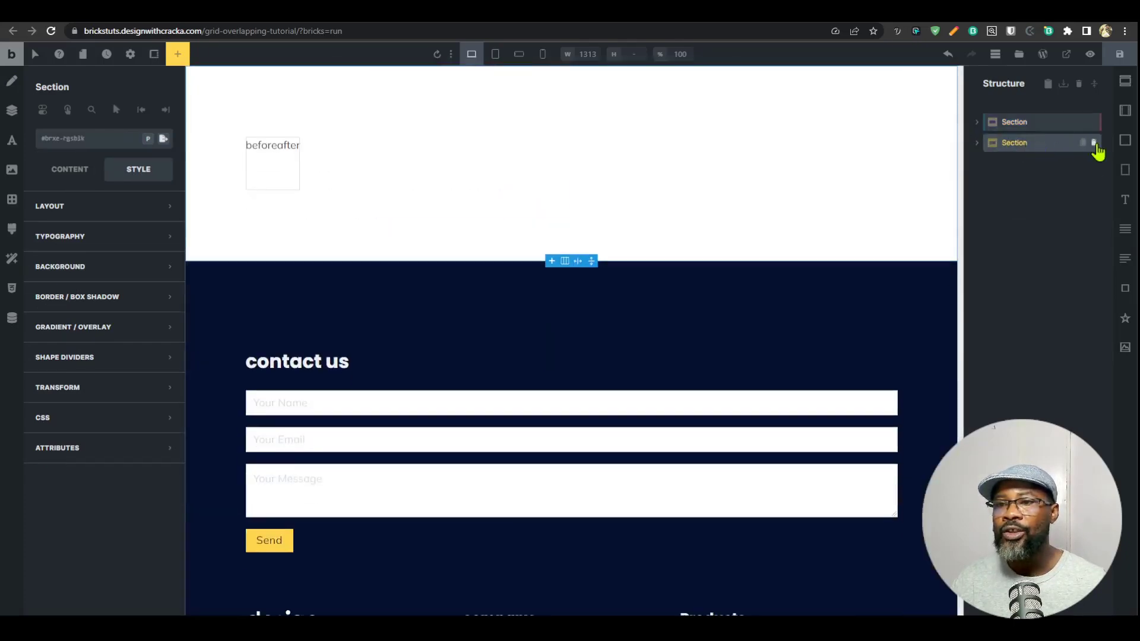
click(1094, 143)
click(1128, 60)
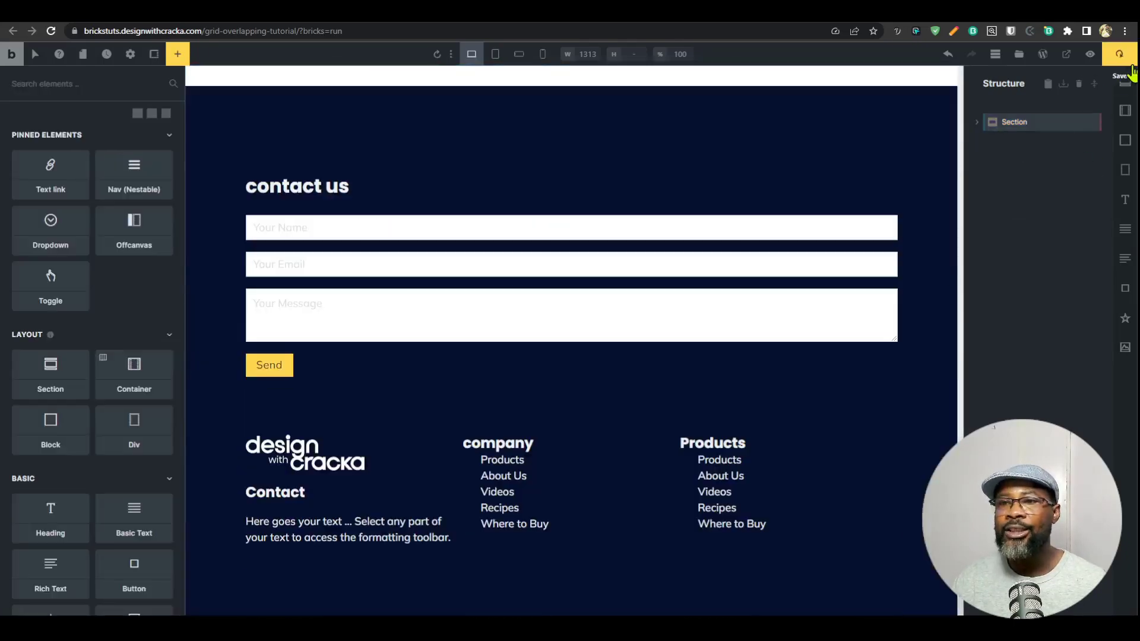
Step: Use the element shortcuts to add a new section with a container nested inside it below the existing section
scroll(768, 265, up, 5)
click(1125, 111)
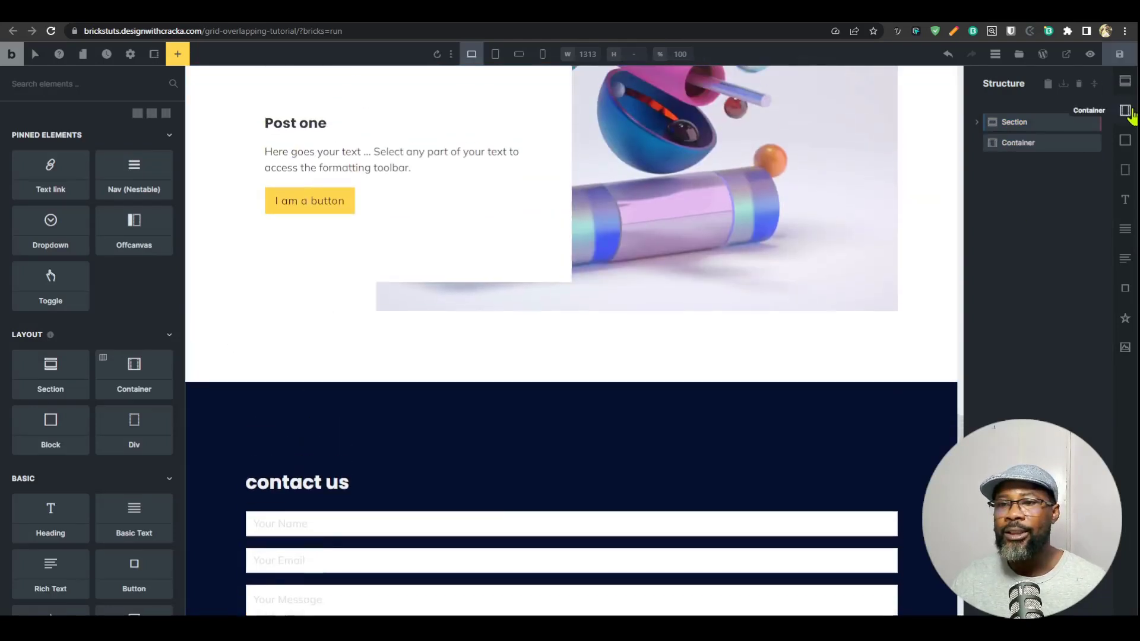
click(1126, 81)
drag(1020, 184, 1013, 149)
click(1015, 164)
scroll(594, 357, up, 10)
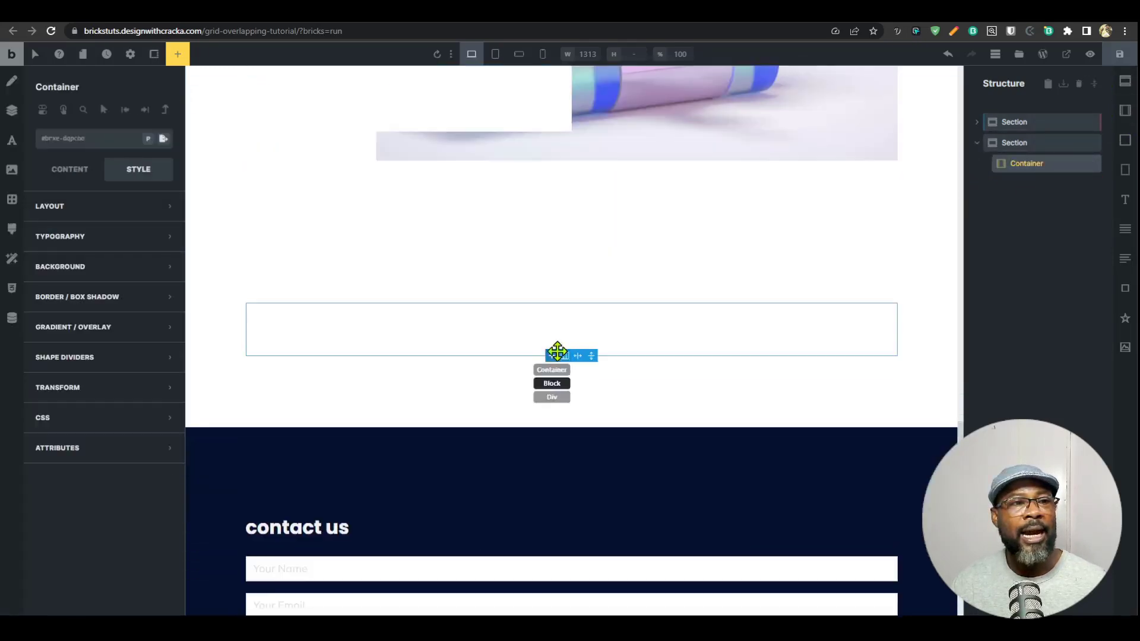
Step: Select the new section's container and set its background color to var(--shade-hover)
click(1038, 166)
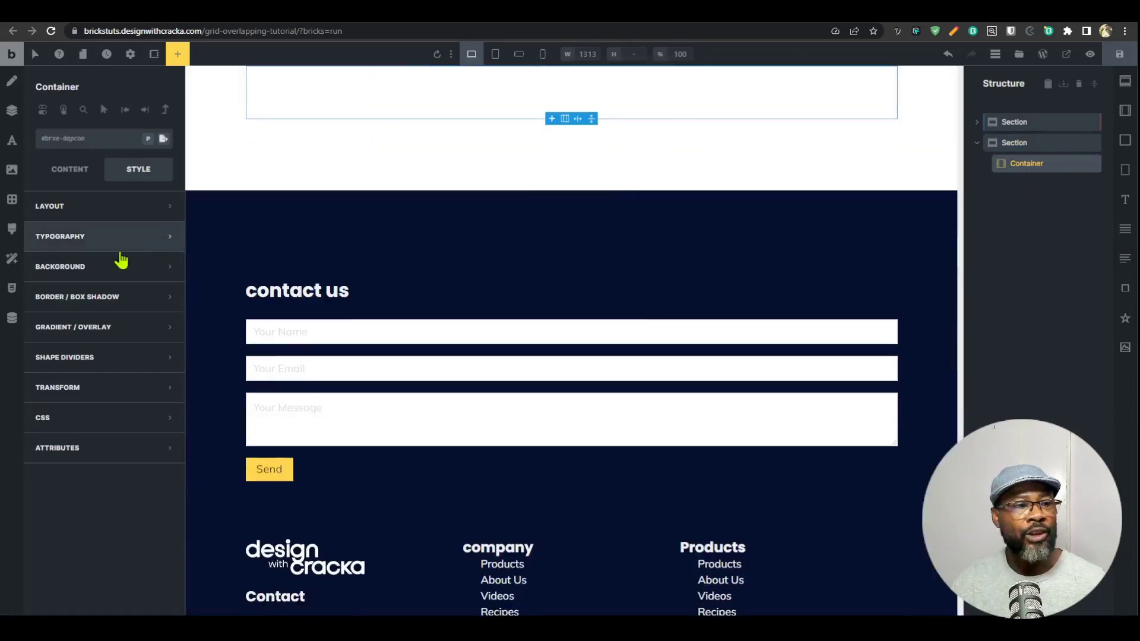
click(141, 266)
click(164, 295)
click(156, 365)
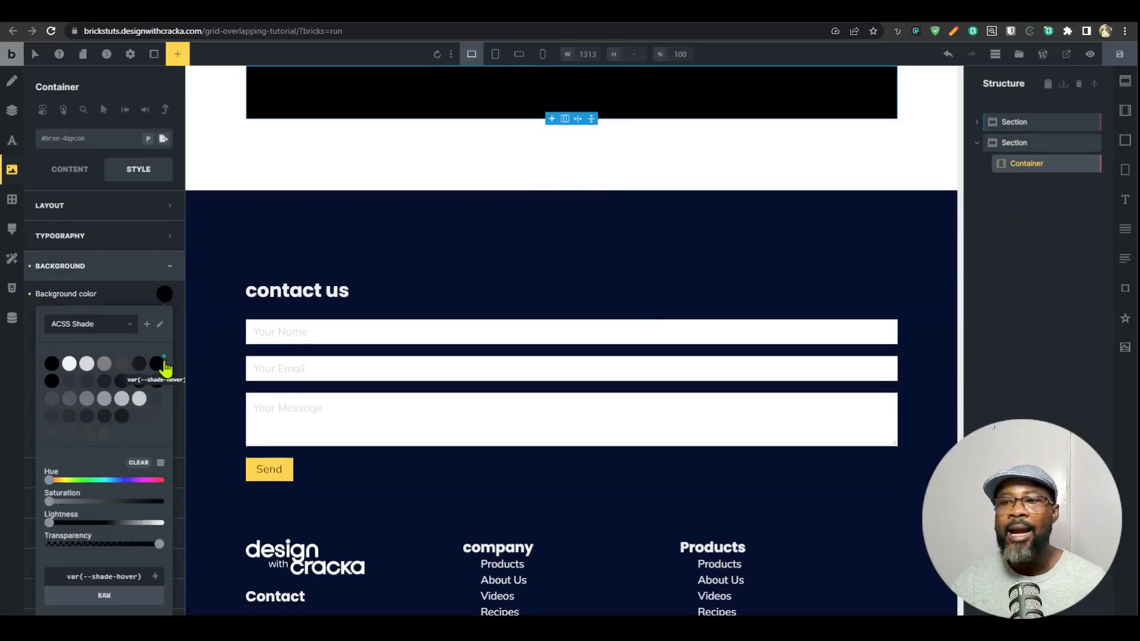
Step: Clear the container's background color, try var(--shade-medium) from the ACSS Shade palette, and clear the color again
click(32, 298)
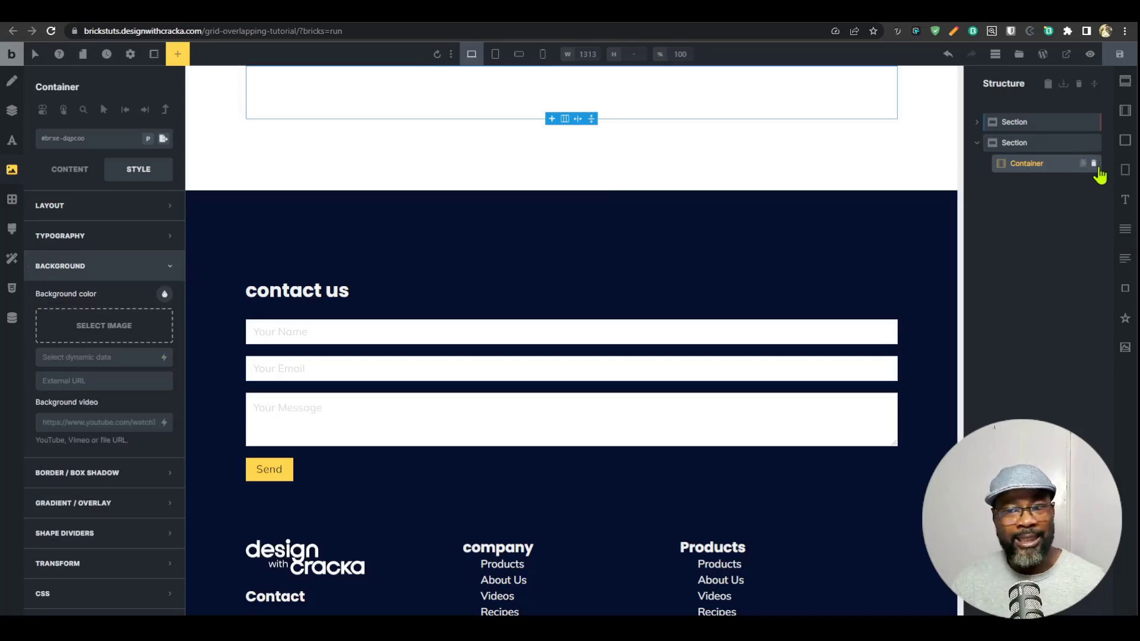
click(165, 295)
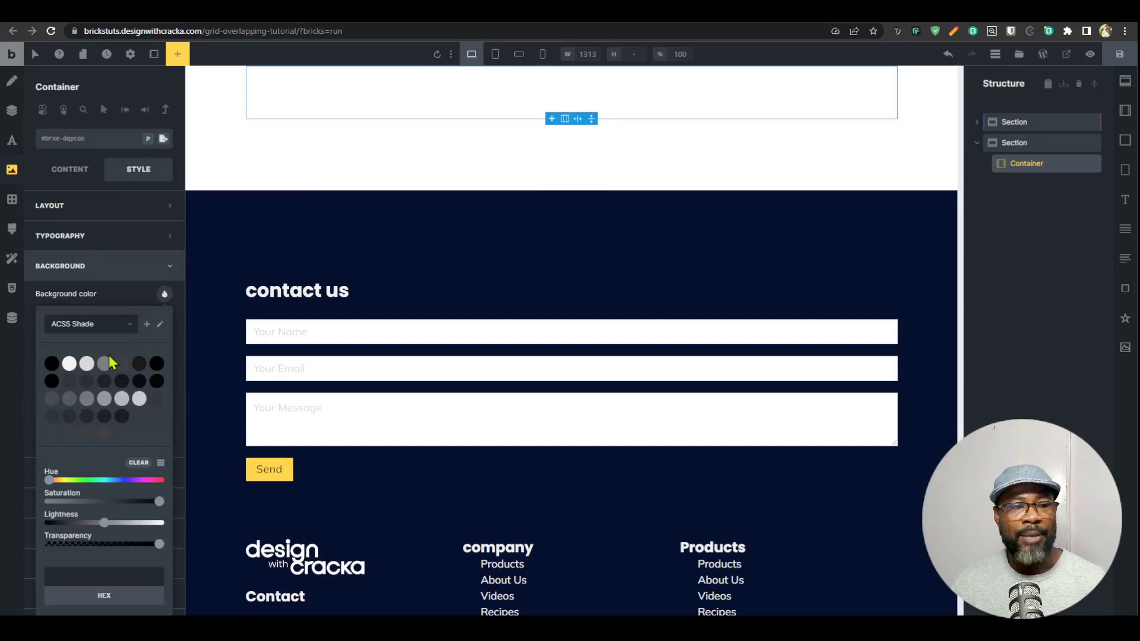
click(103, 364)
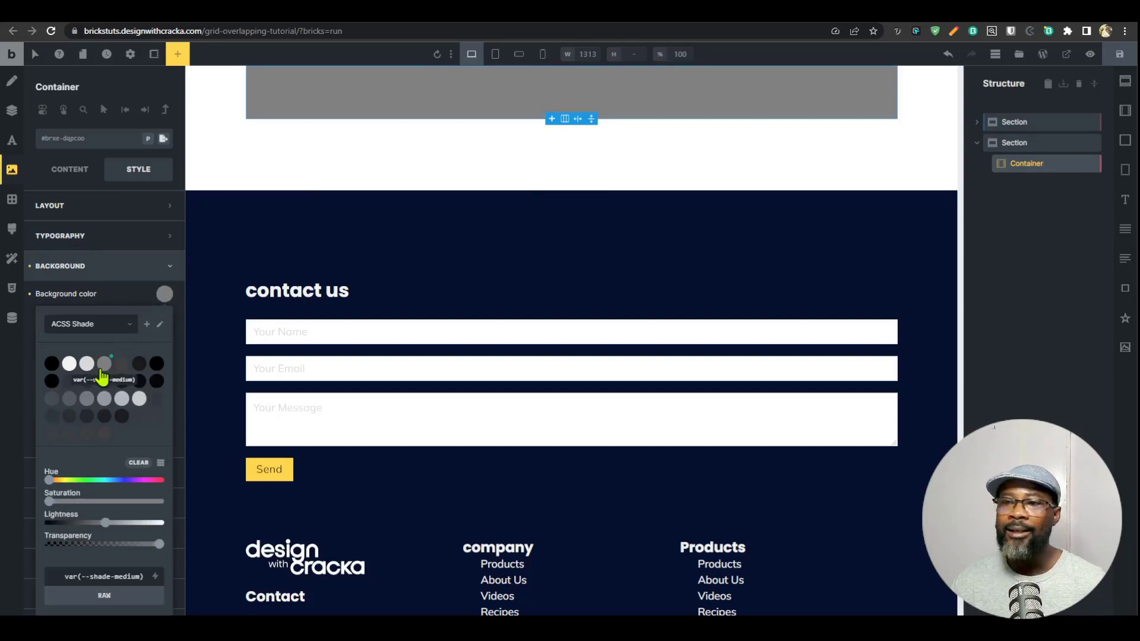
click(30, 294)
Step: Add a new CSS class named container-class to the container and remove it from the element again
click(87, 139)
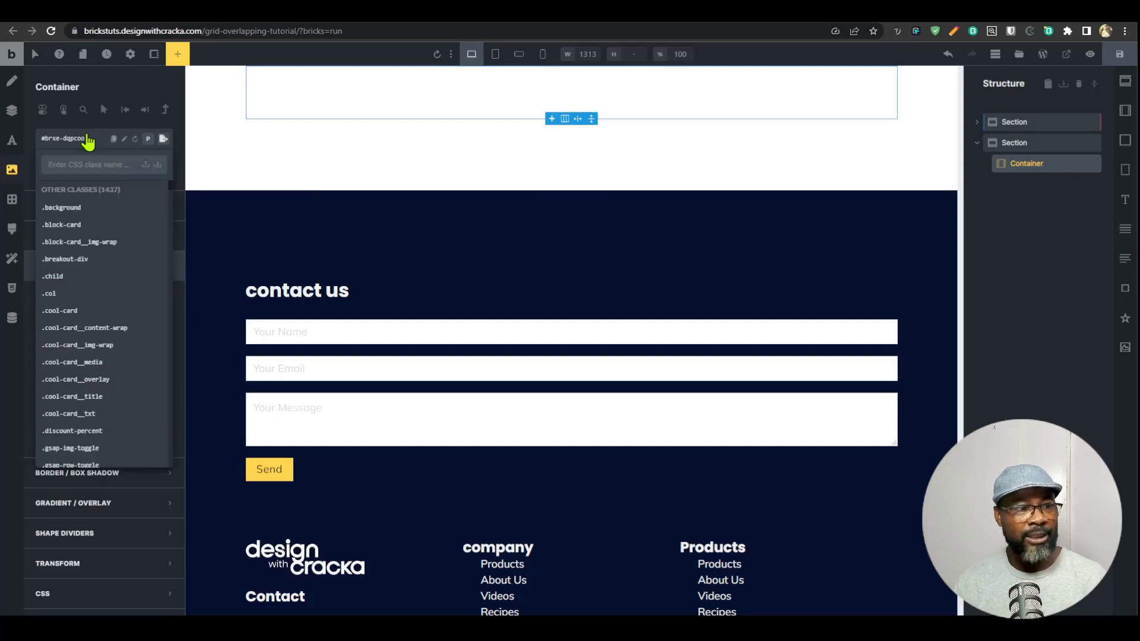
text(container)
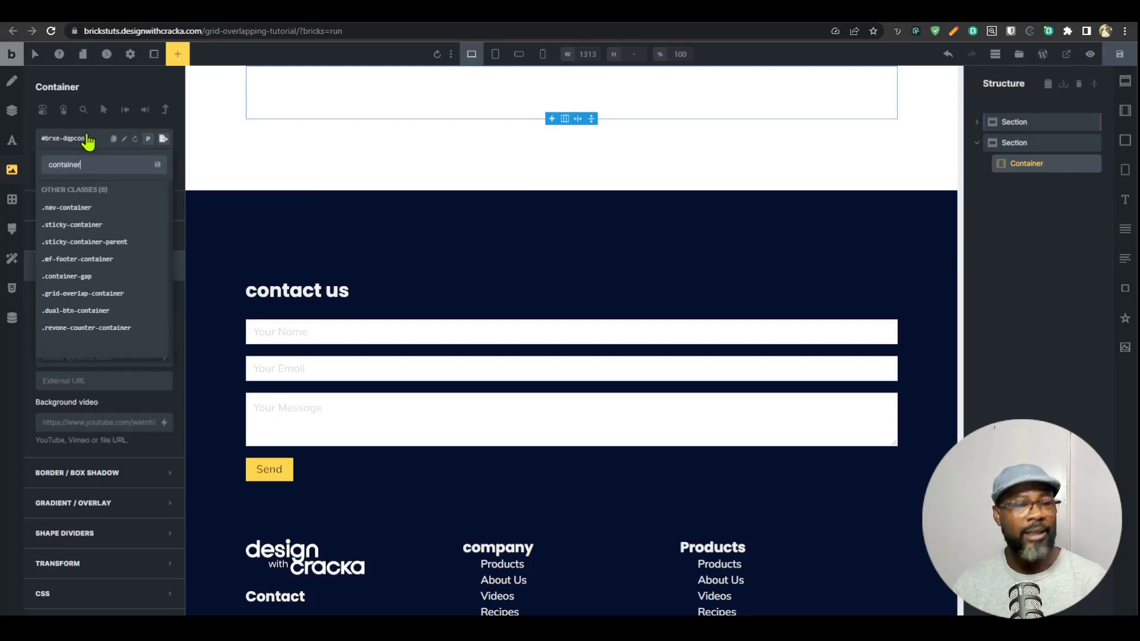
text(-class)
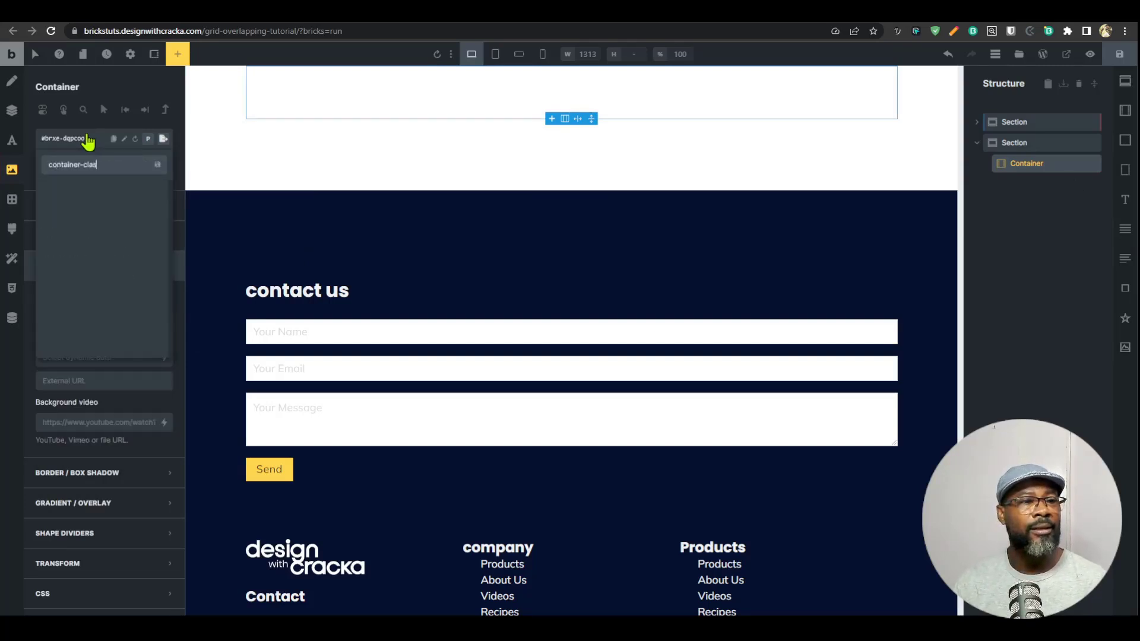
key(Return)
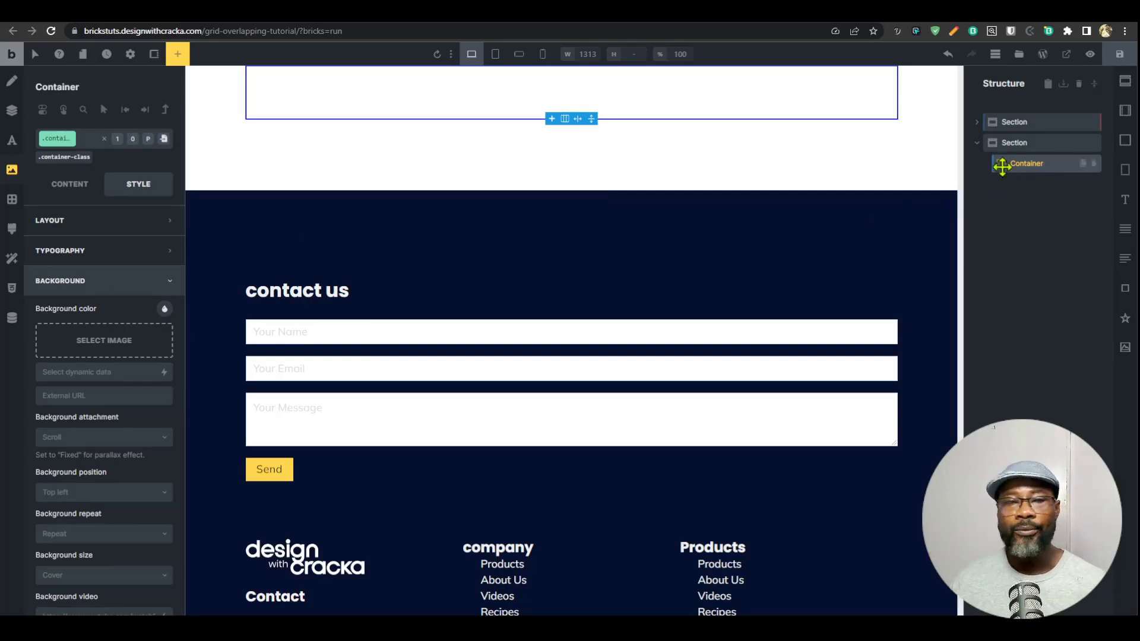
click(93, 157)
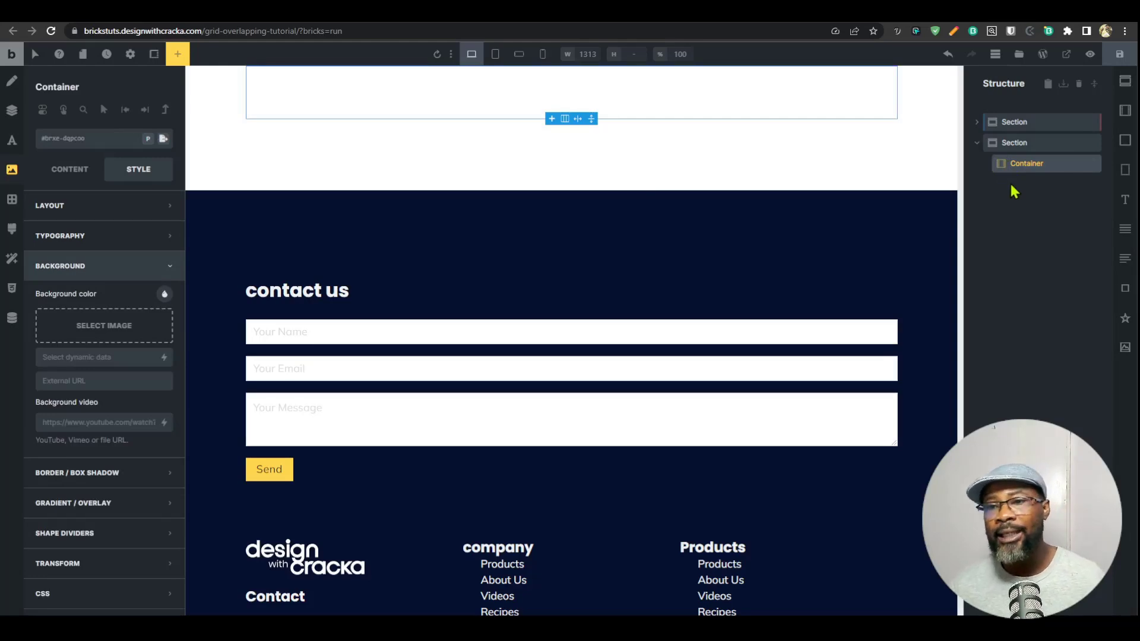
Step: Collapse the first section's Background settings and select the column holding the Post five text inside that section
click(1022, 121)
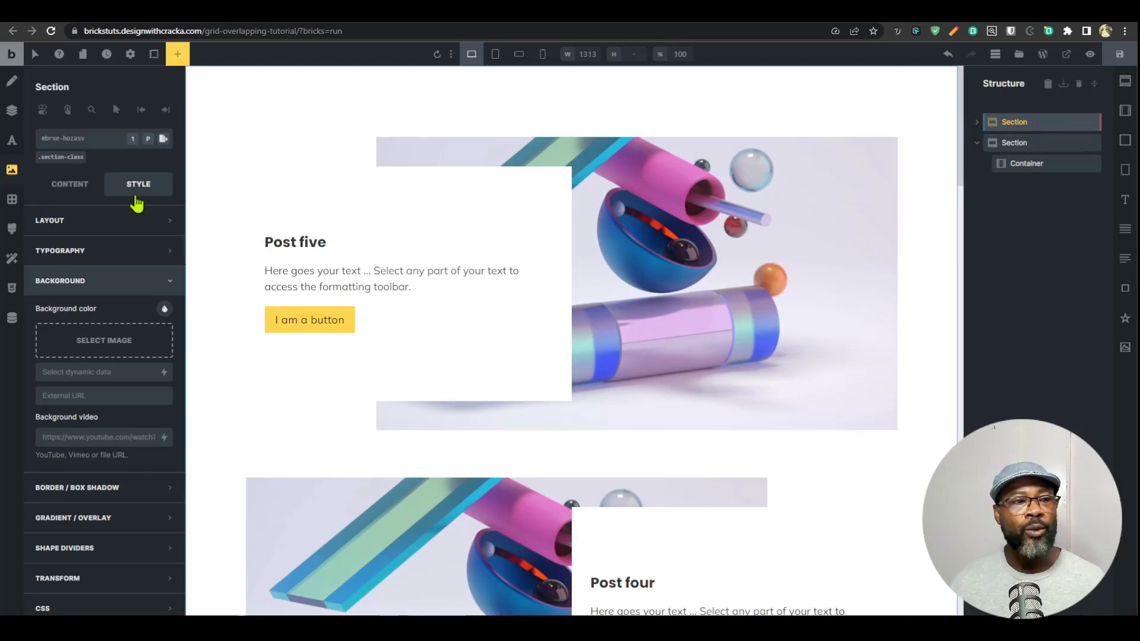
click(103, 283)
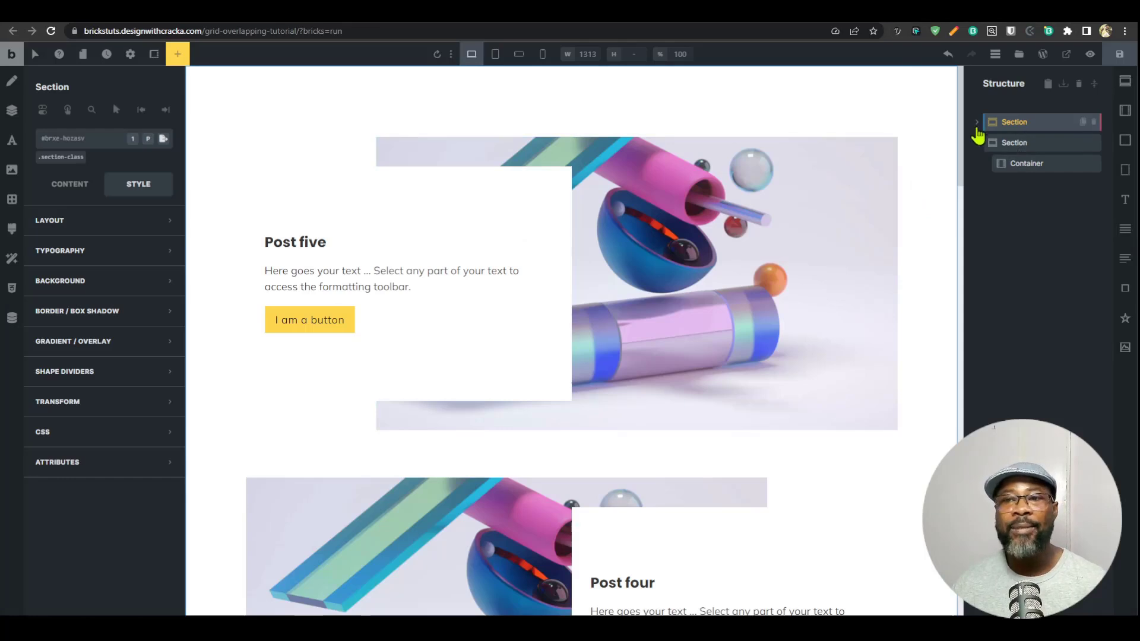
click(976, 124)
click(317, 197)
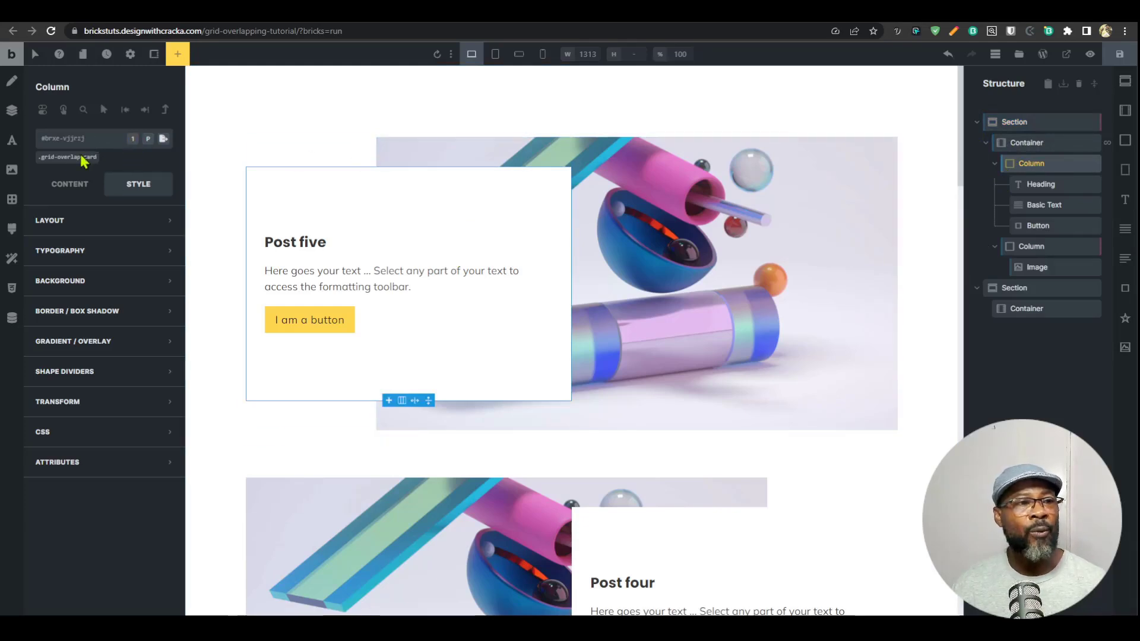
Step: Activate the .grid-overlap-card class on the card column and cycle through the elements using it on the page
click(67, 158)
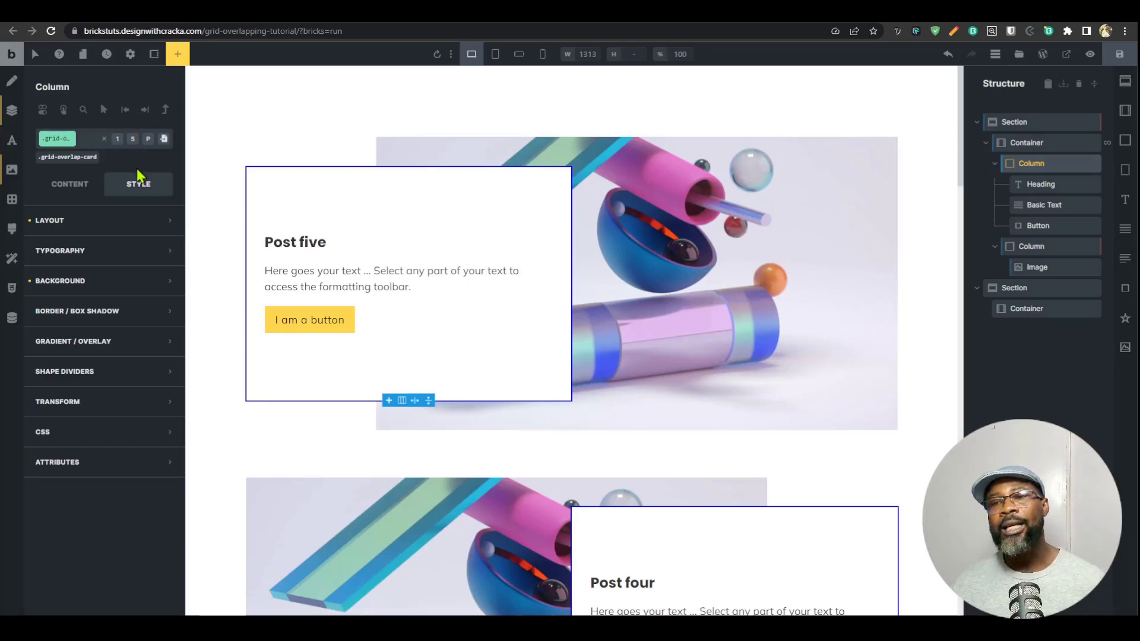
click(132, 141)
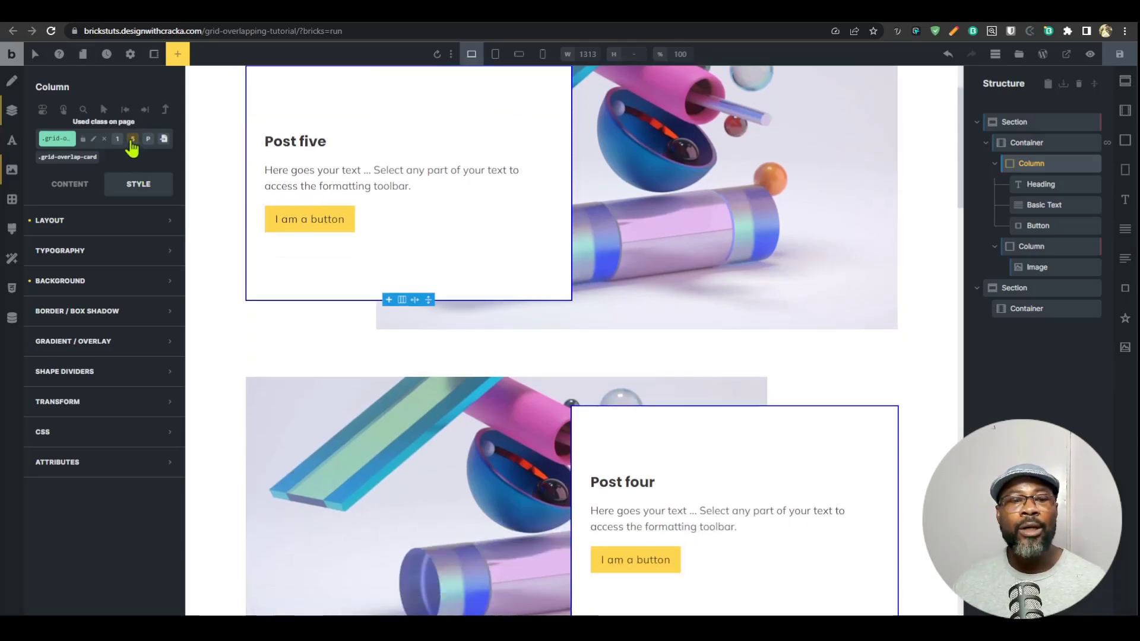
click(132, 142)
click(131, 141)
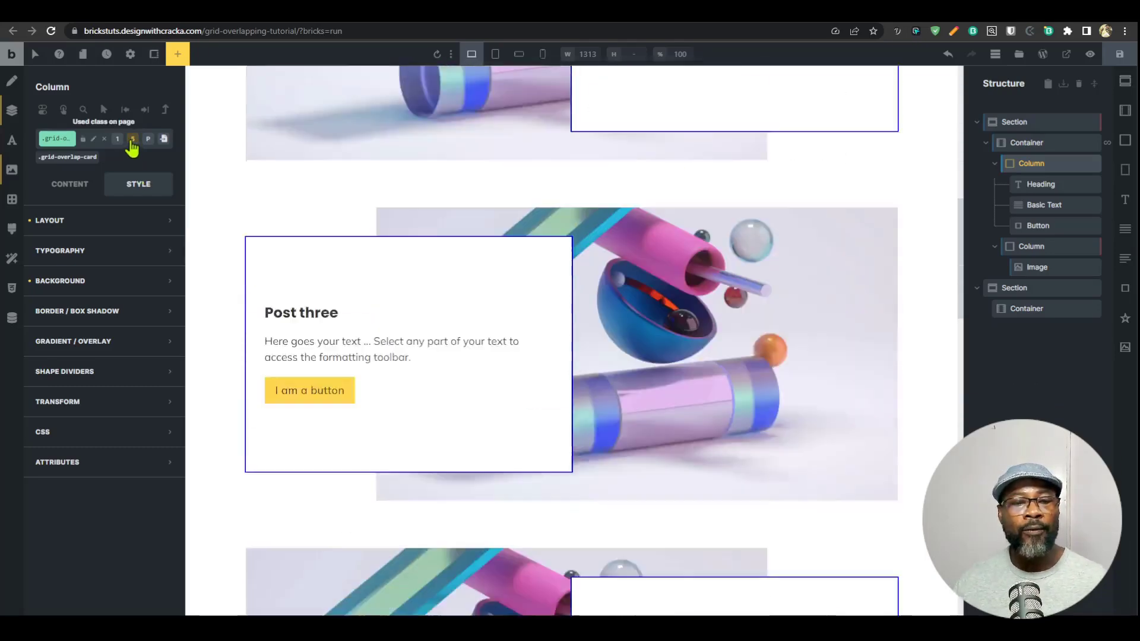
click(131, 142)
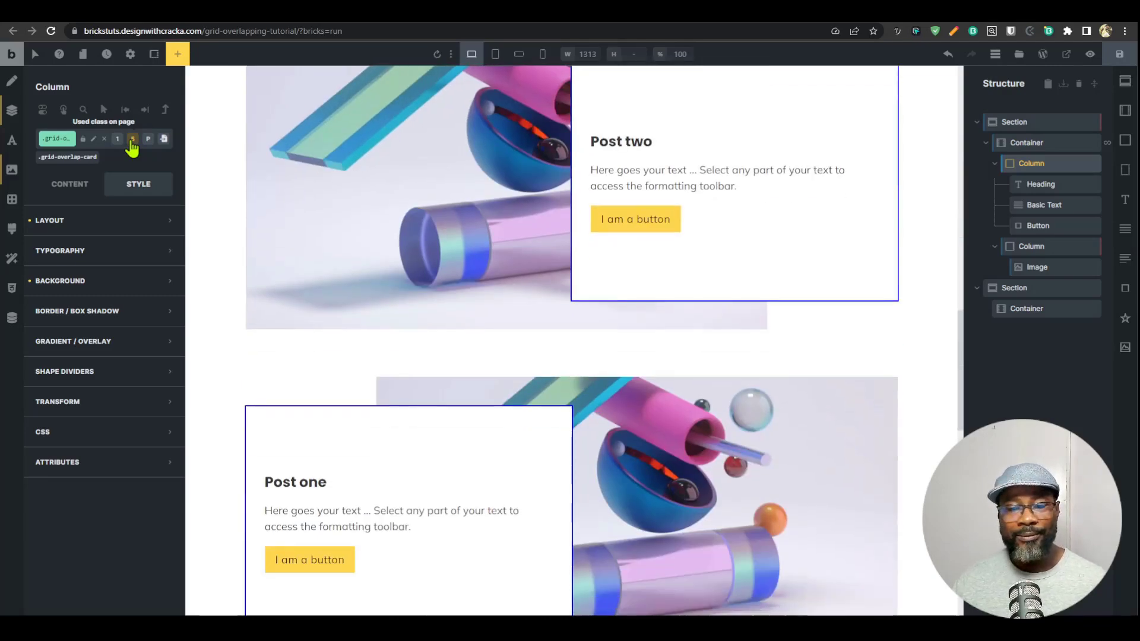
click(131, 143)
click(131, 142)
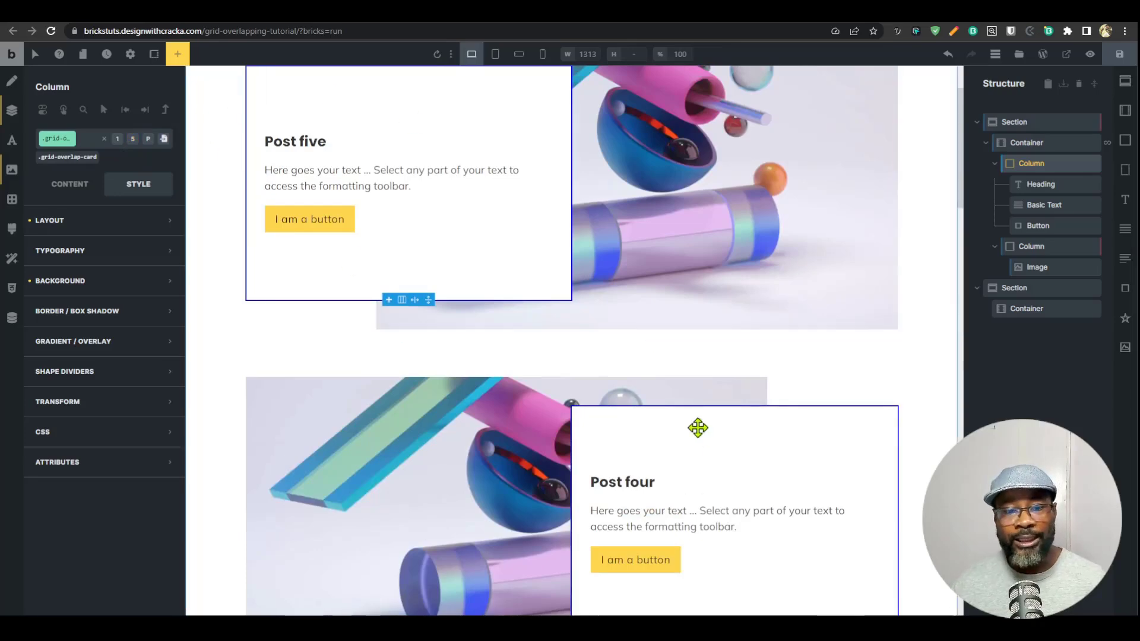
Step: Look over the highlighted cards down the page and step again through the elements sharing .grid-overlap-card
scroll(716, 525, down, 2)
scroll(716, 525, down, 10)
scroll(677, 520, down, 4)
scroll(677, 519, up, 4)
scroll(657, 570, down, 4)
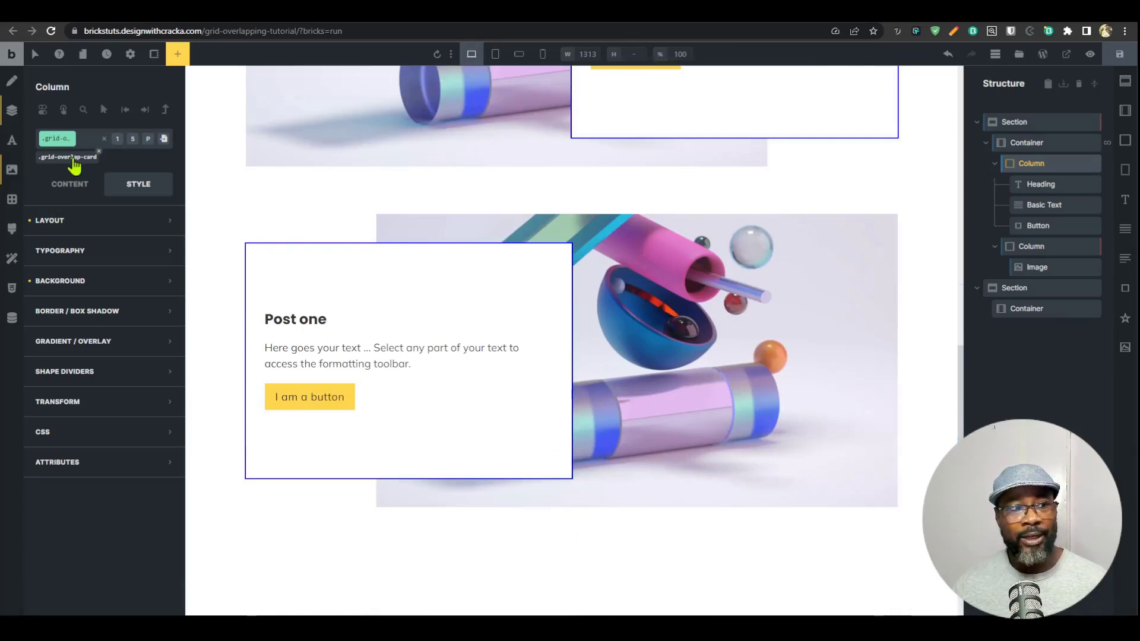
click(75, 158)
click(72, 158)
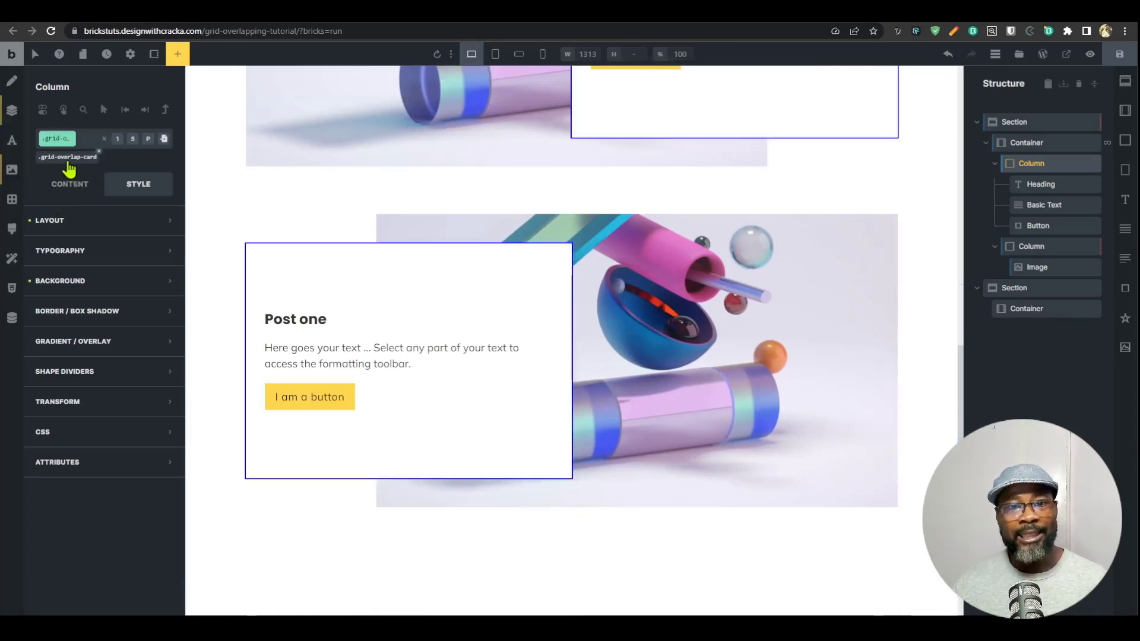
scroll(669, 433, up, 15)
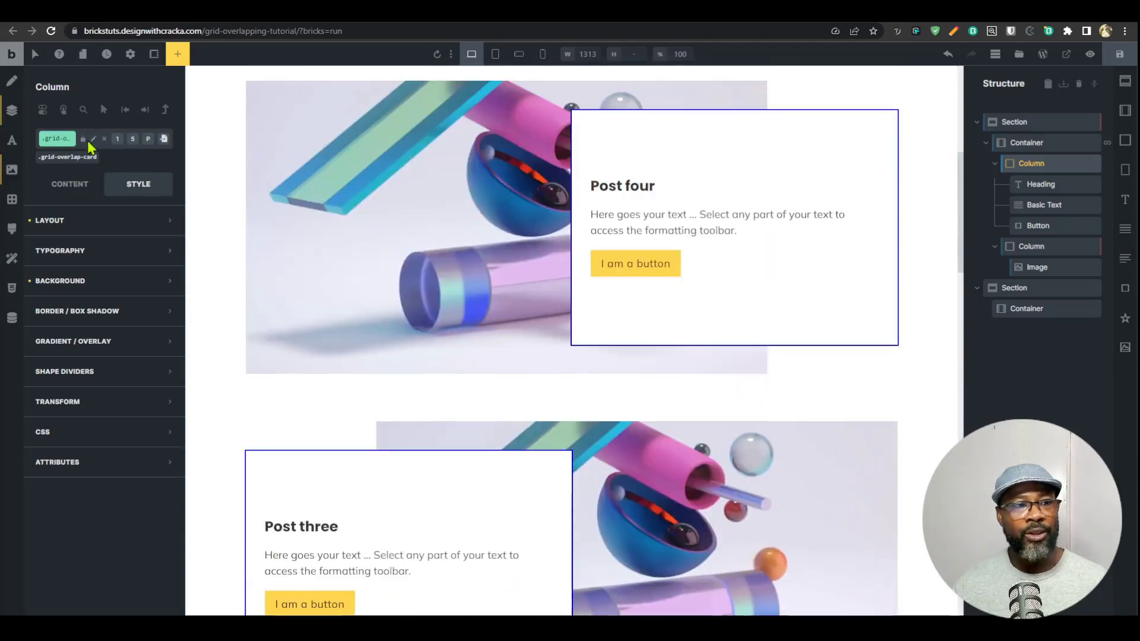
click(132, 140)
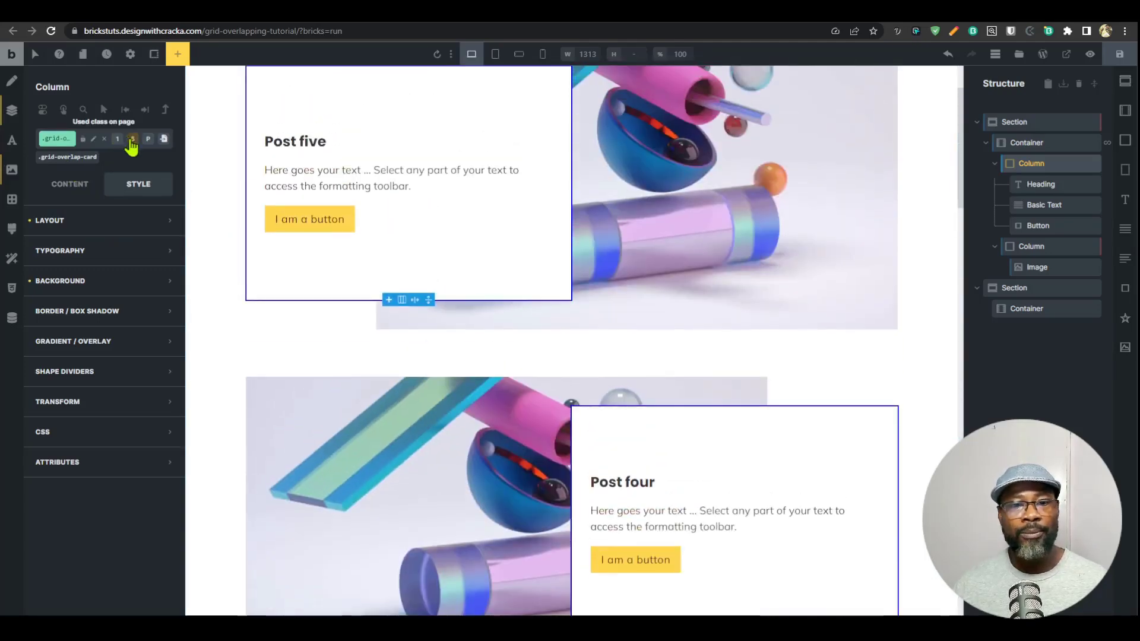
click(132, 142)
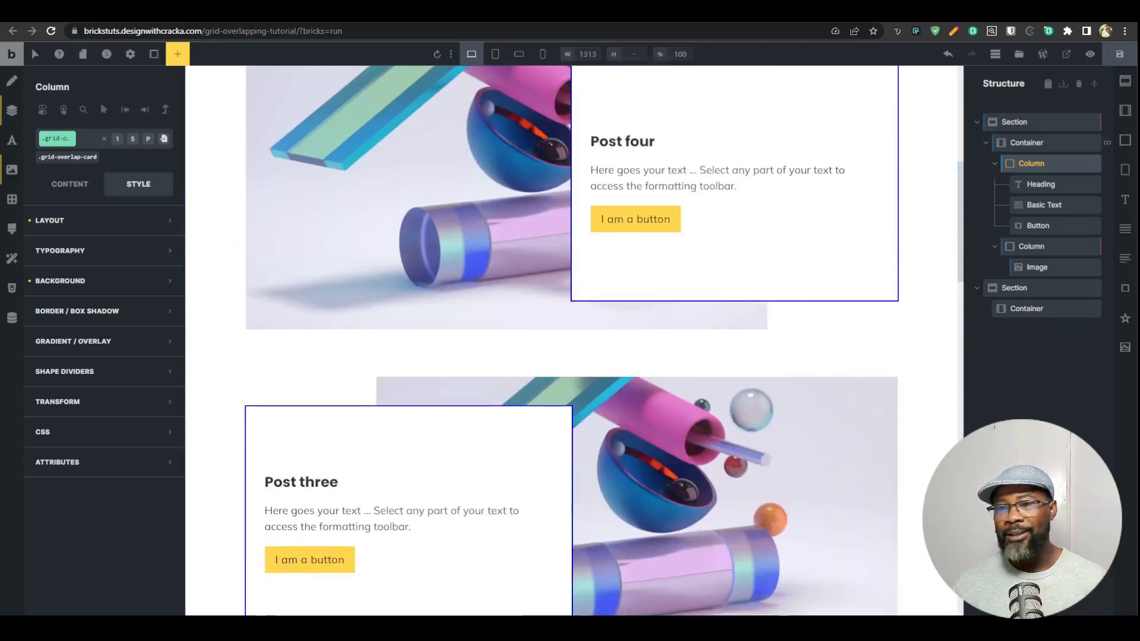
Step: Delete the empty second section from the page structure
click(1018, 146)
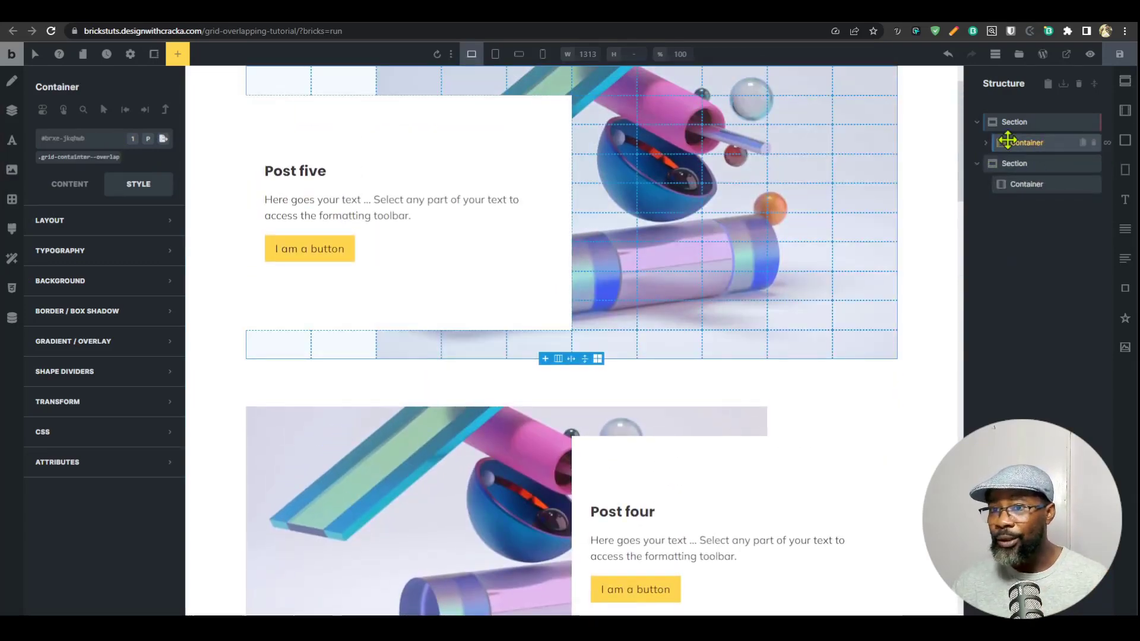
click(1096, 167)
click(1013, 121)
Step: Activate the .grid-containter--overlap class on the posts container and cycle through the containers using it on the page
scroll(798, 297, up, 5)
click(1034, 144)
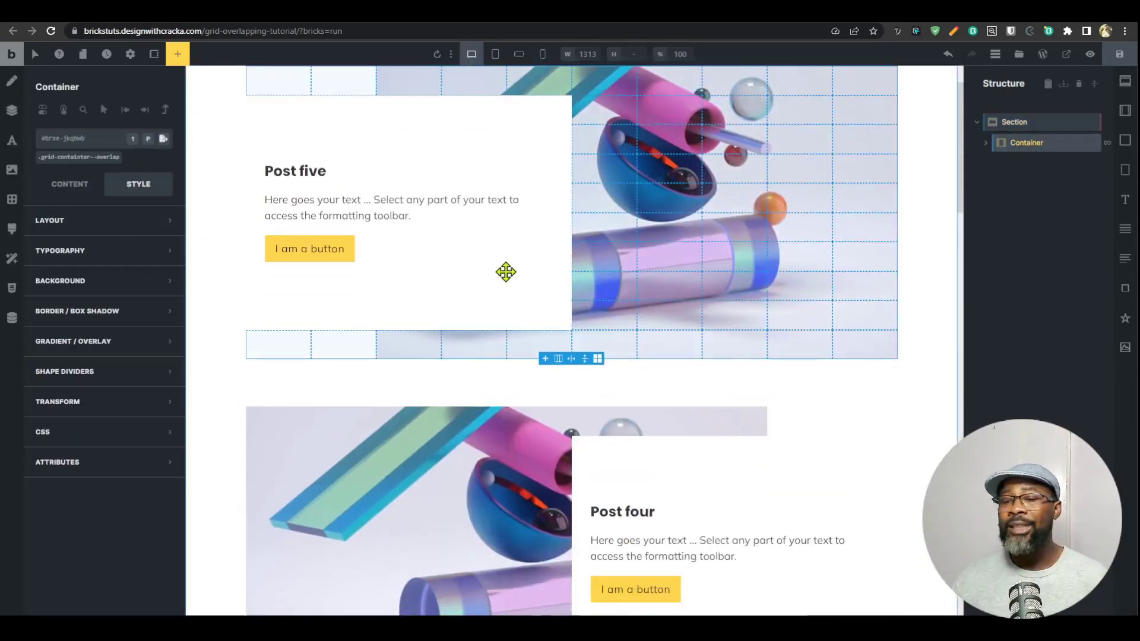
click(79, 158)
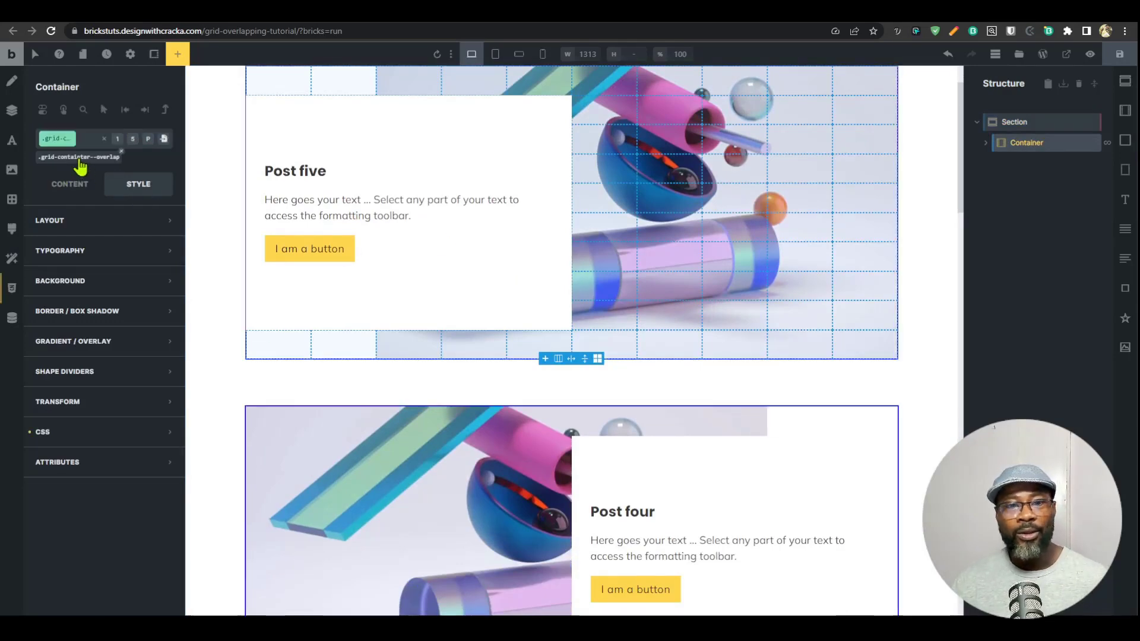
scroll(338, 517, down, 12)
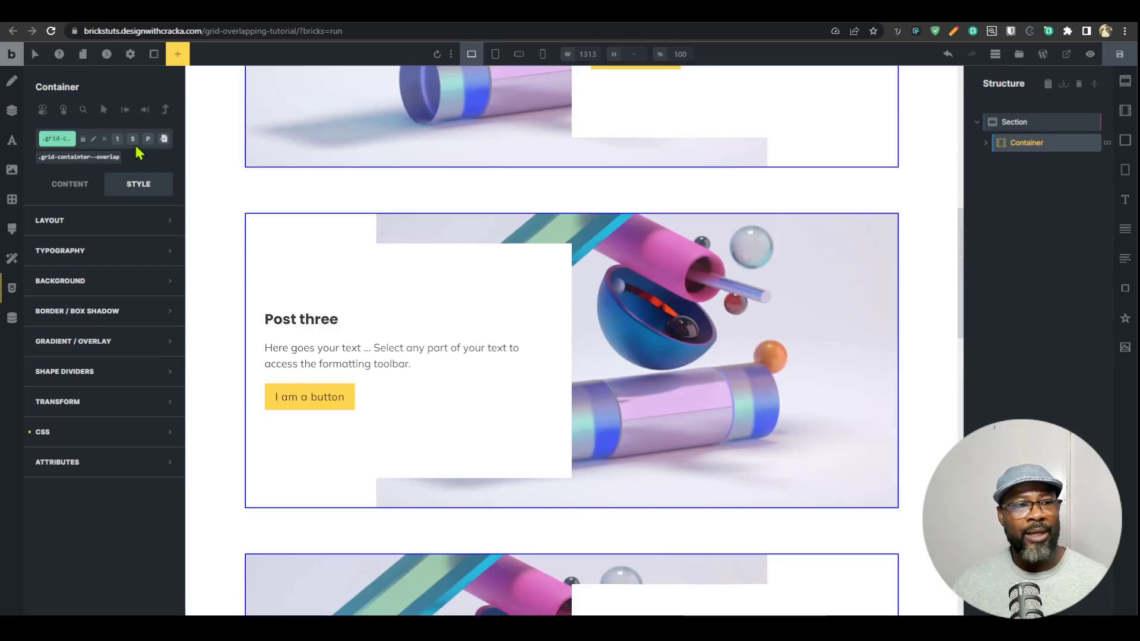
click(132, 140)
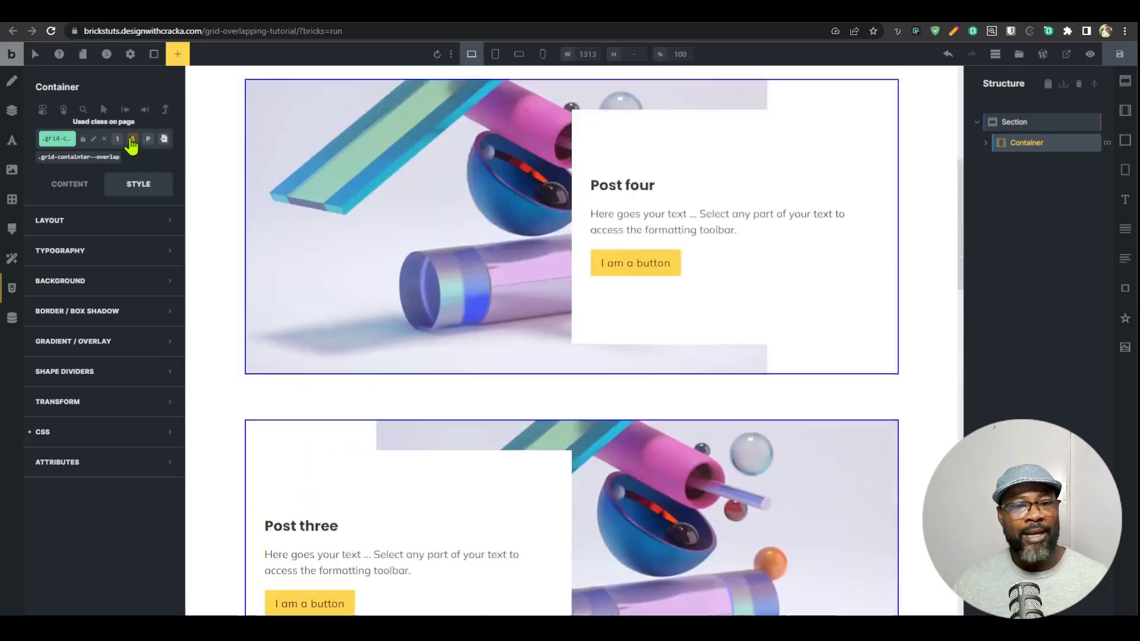
click(131, 140)
click(131, 140)
click(132, 140)
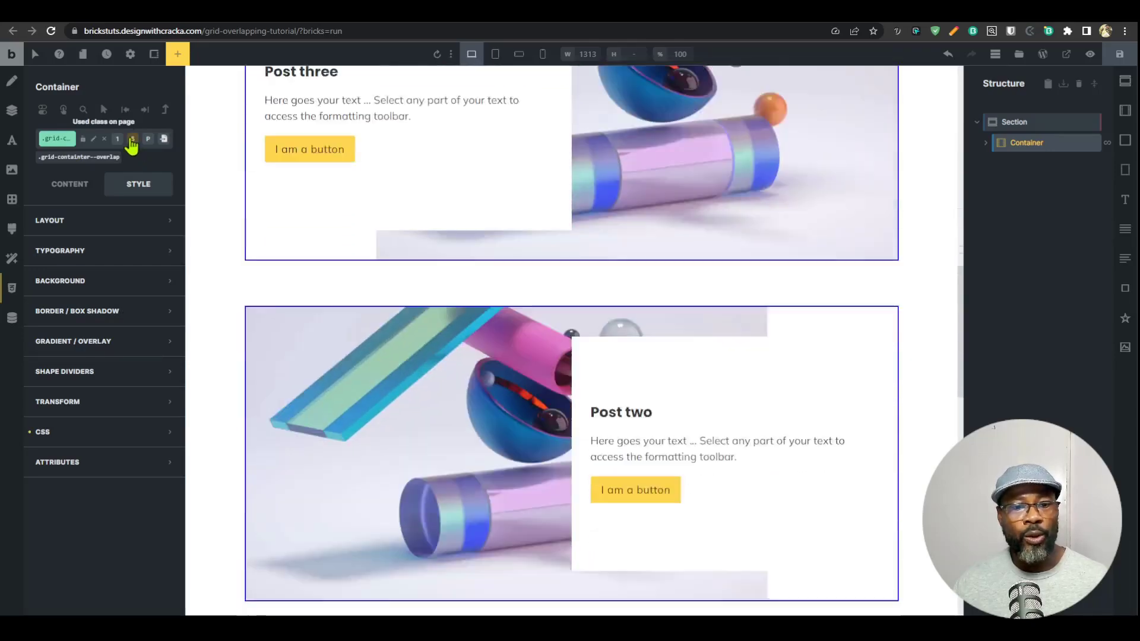
click(131, 141)
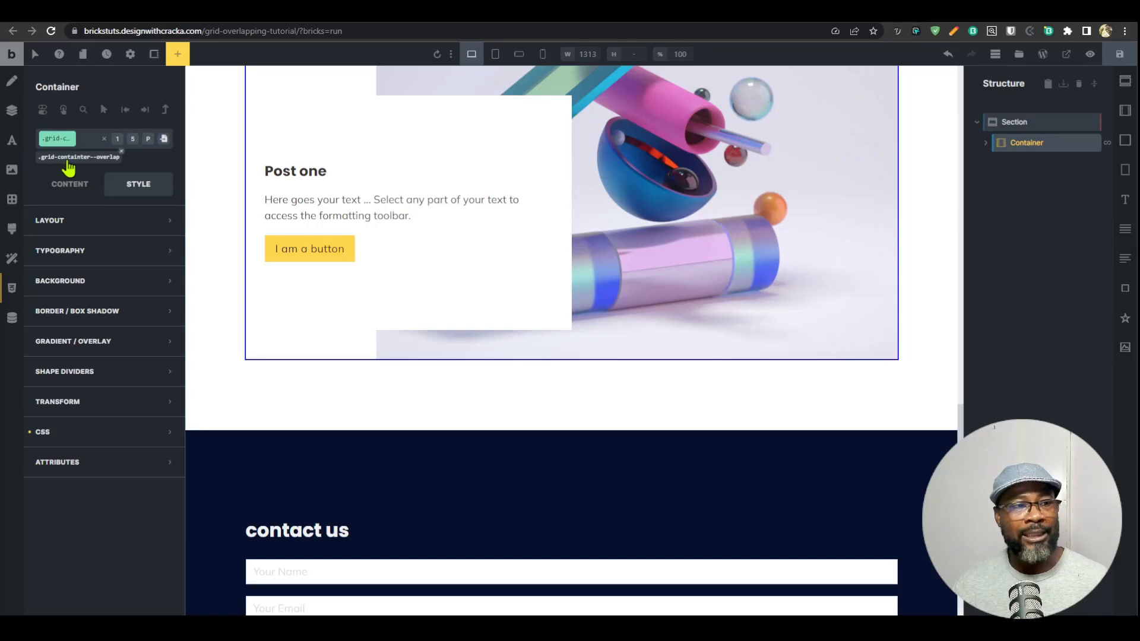
Step: Check the Classes & Styles builder tweaks in the WordPress theme settings and return to the Bricks builder
scroll(722, 348, up, 2)
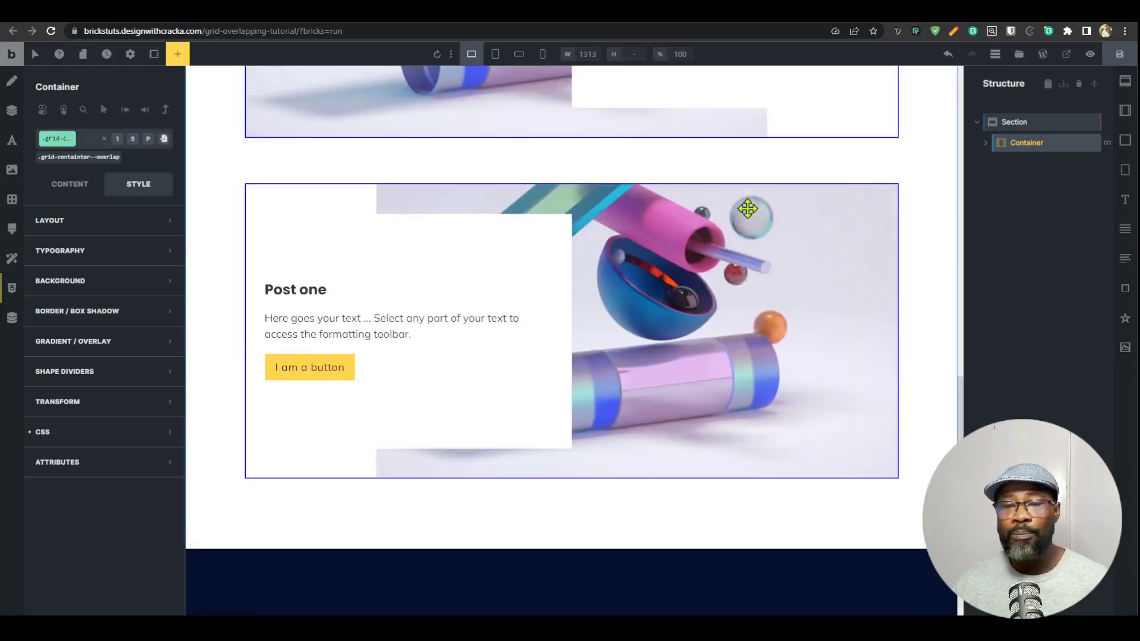
click(892, 16)
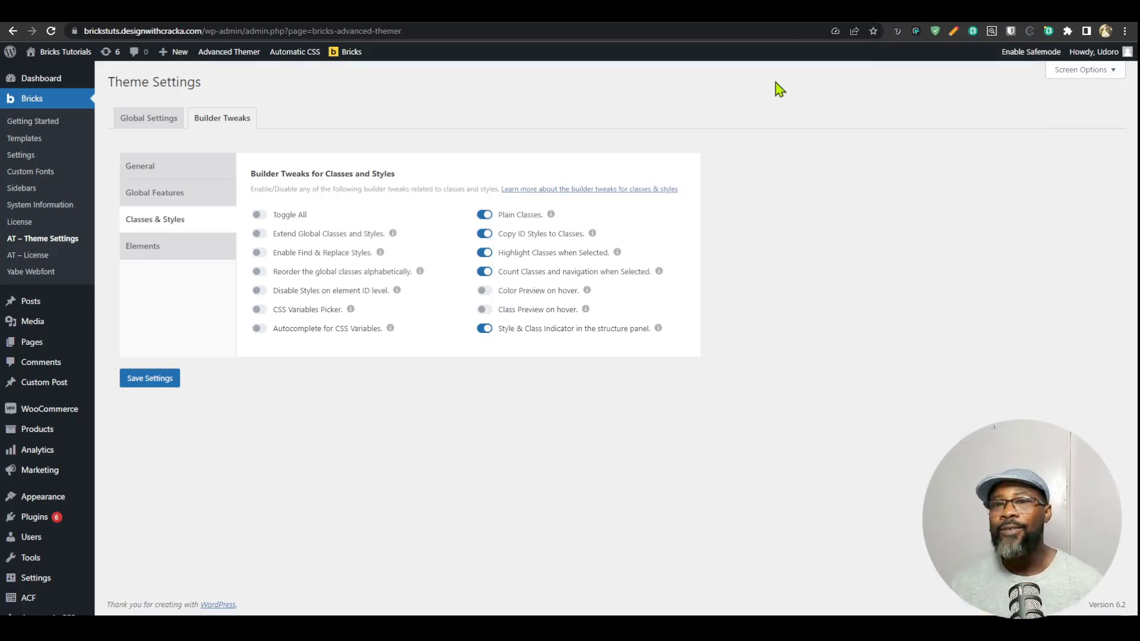
click(772, 17)
Step: Add a new section below the posts section, nest a container in it, and place a heading inside the container
click(1056, 122)
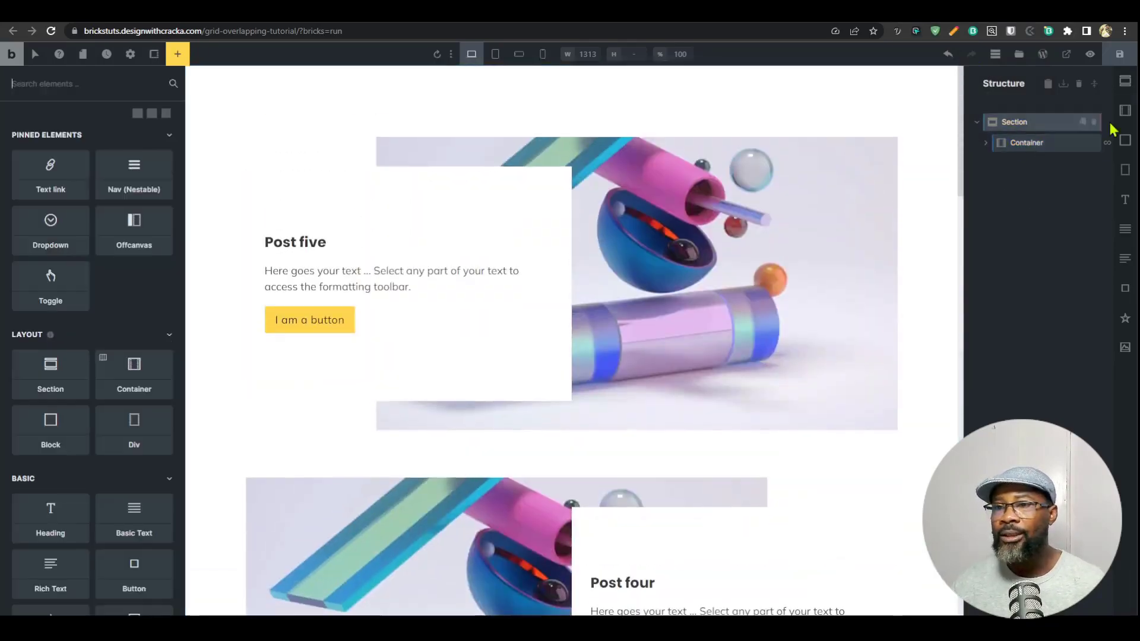
click(1125, 82)
click(1125, 111)
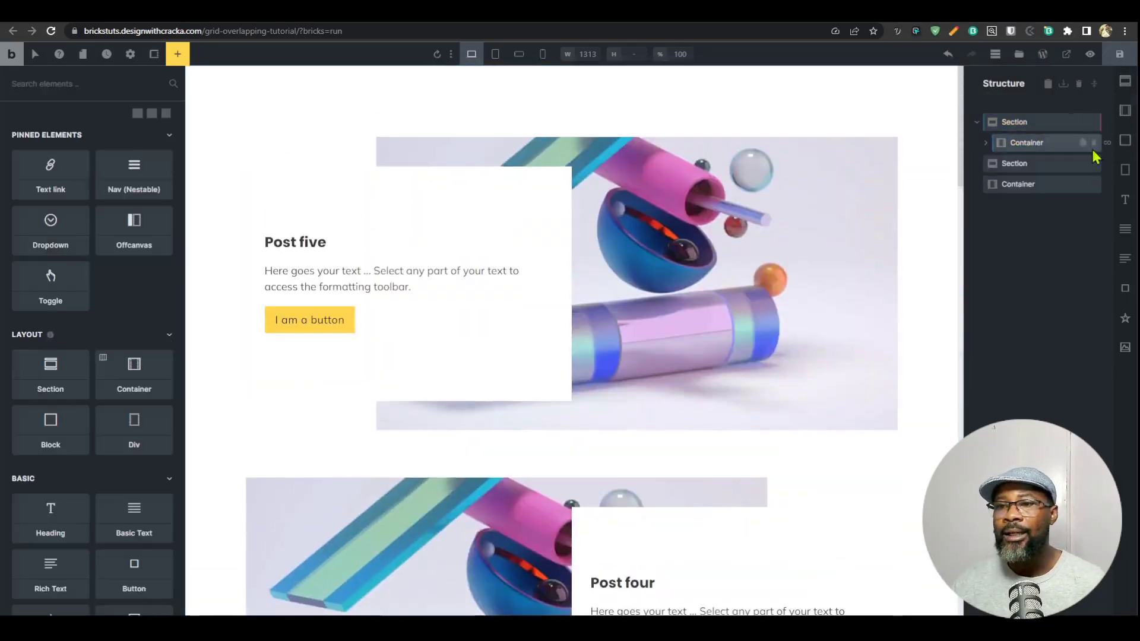
drag(995, 185, 1023, 178)
drag(1125, 200, 1033, 190)
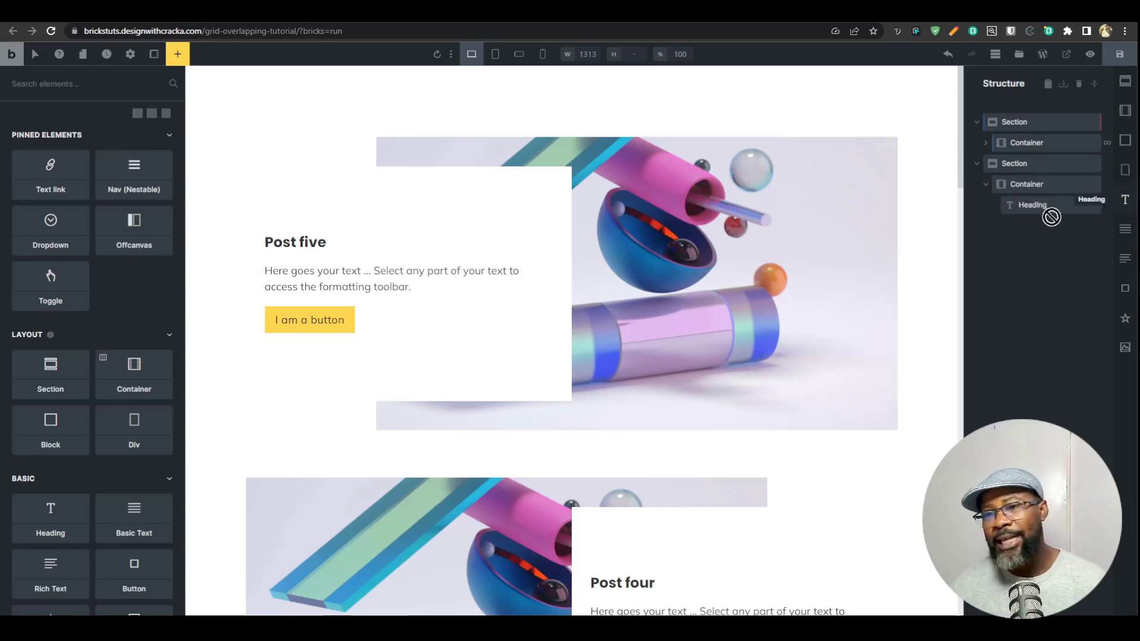
Step: Wrap the new heading in a block
click(1040, 188)
click(1032, 207)
click(1028, 184)
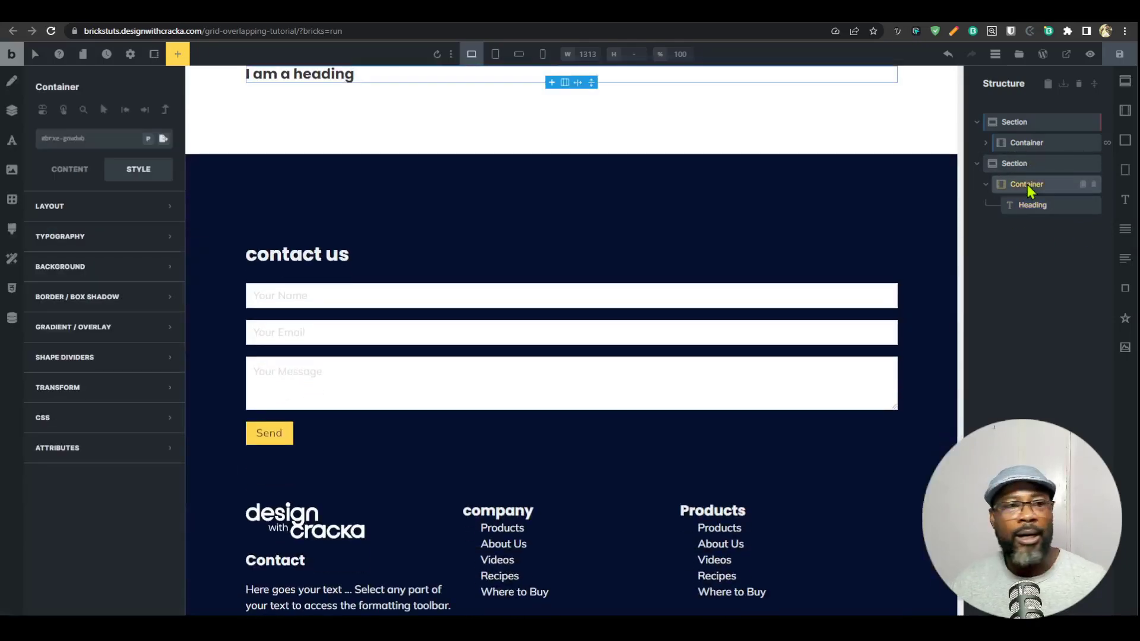
click(1035, 204)
right_click(1048, 213)
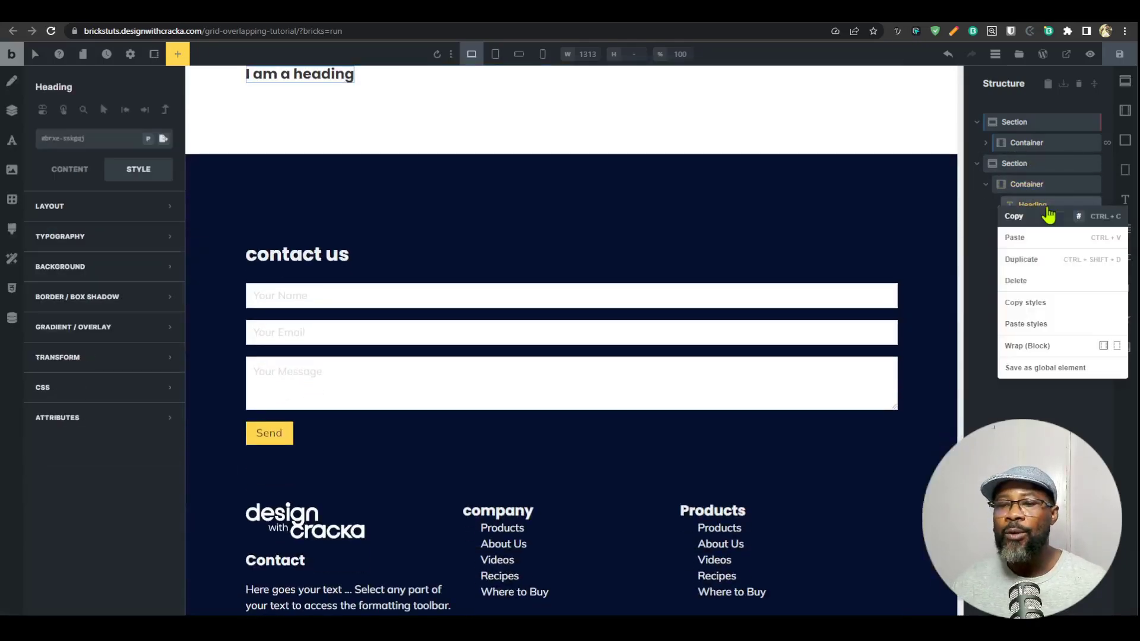
click(1027, 346)
Step: Set the block's padding to 3.2rem linked on all four sides and its width to 80%
scroll(594, 285, up, 4)
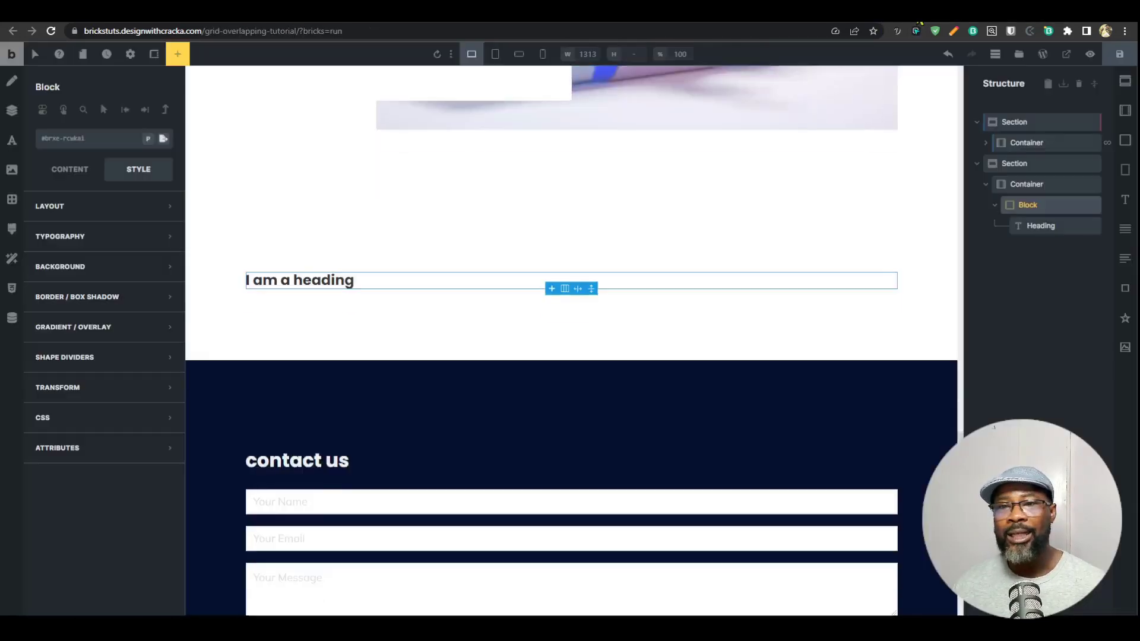
scroll(570, 297, down, 4)
scroll(517, 356, up, 3)
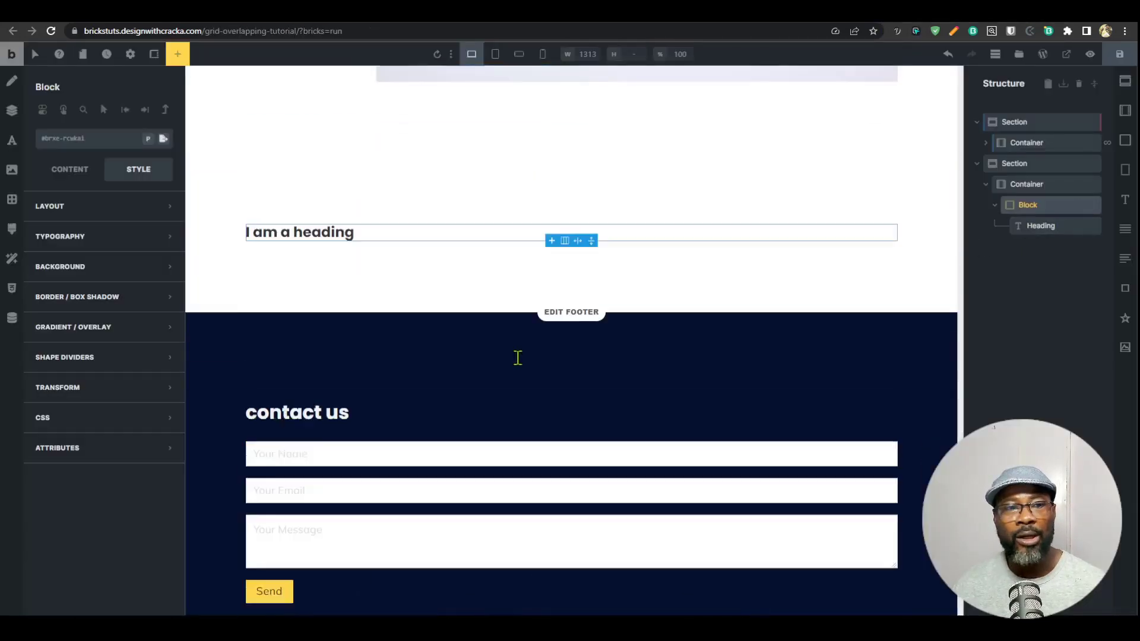
click(123, 215)
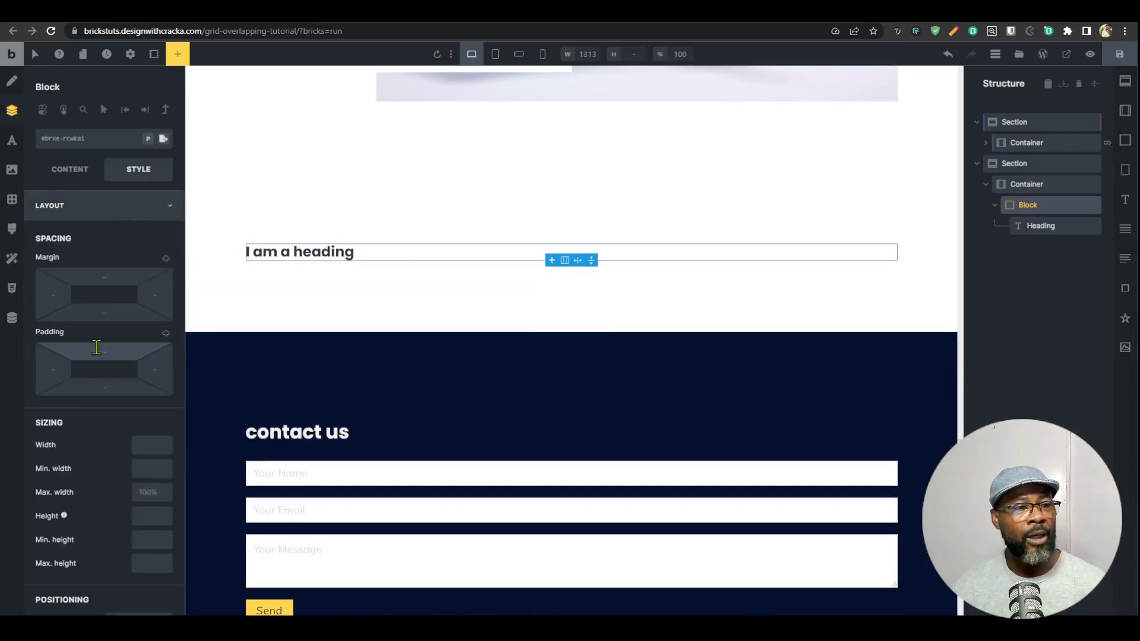
text(3.2rem)
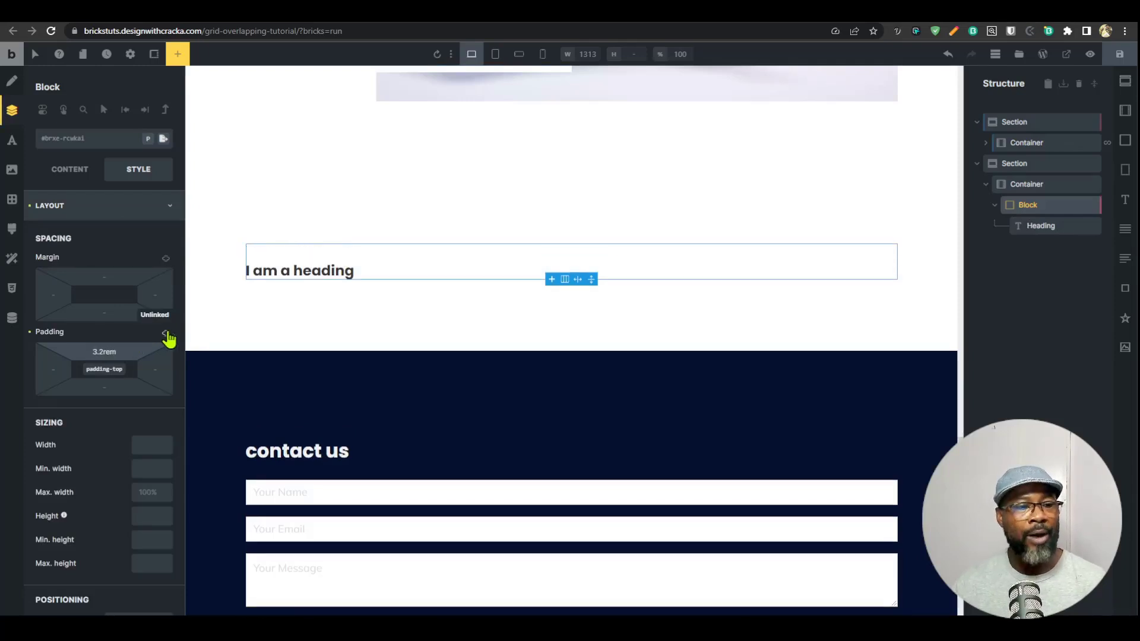
click(166, 334)
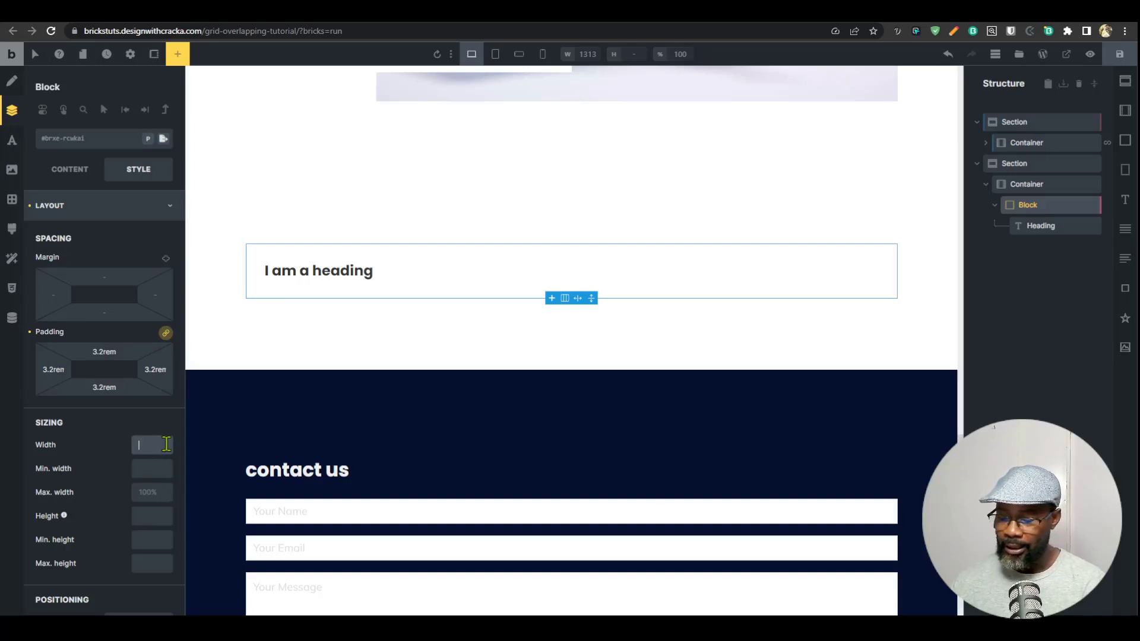
text(80%)
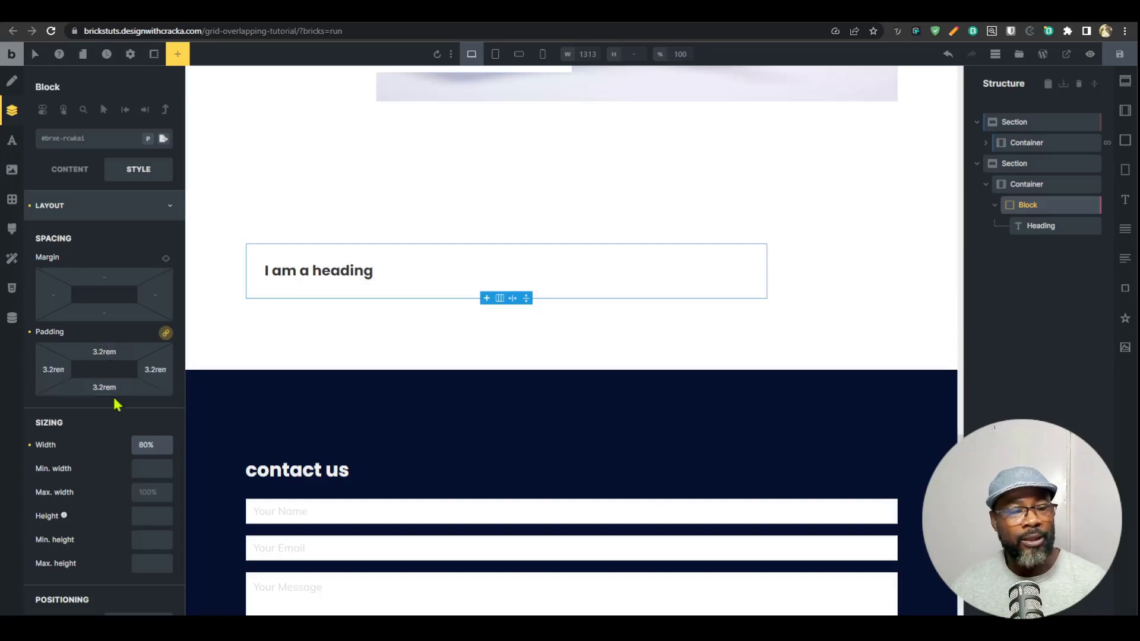
Step: Create a global class named block-class on the block
click(83, 140)
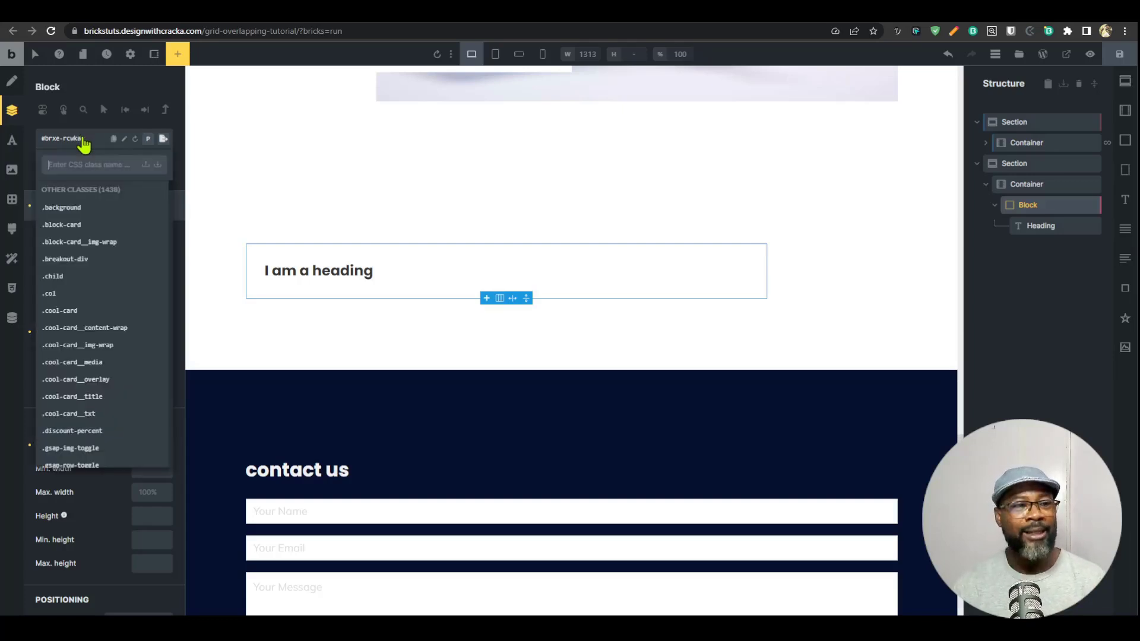
text(block-class)
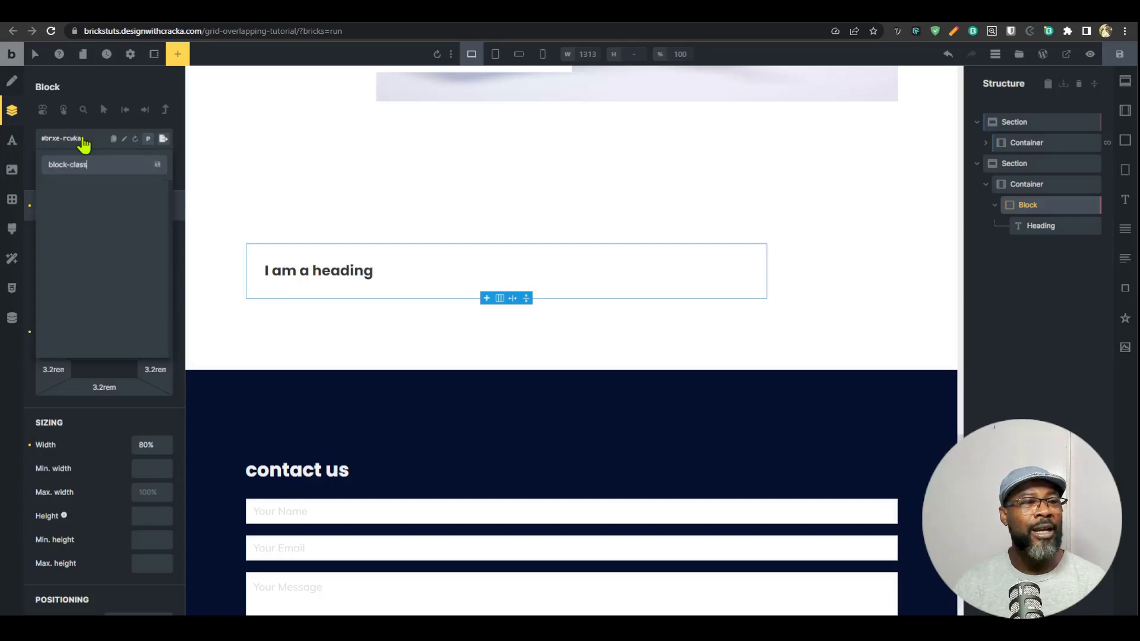
key(Return)
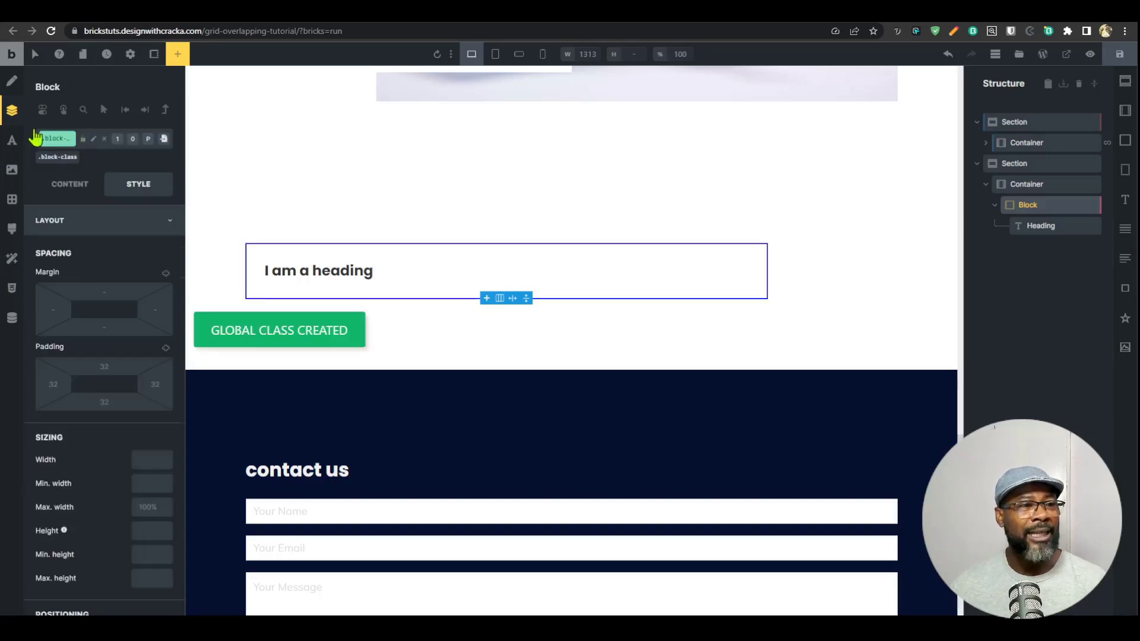
Step: Copy the block's element ID styles into block-class, then reset the styles on the ID
click(68, 145)
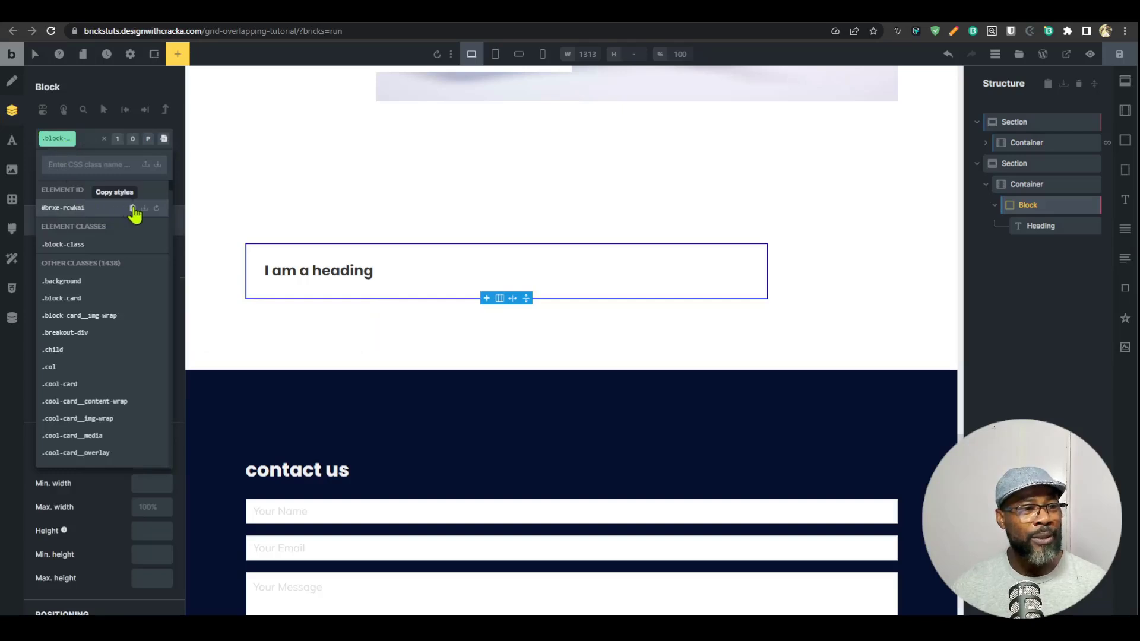
click(133, 209)
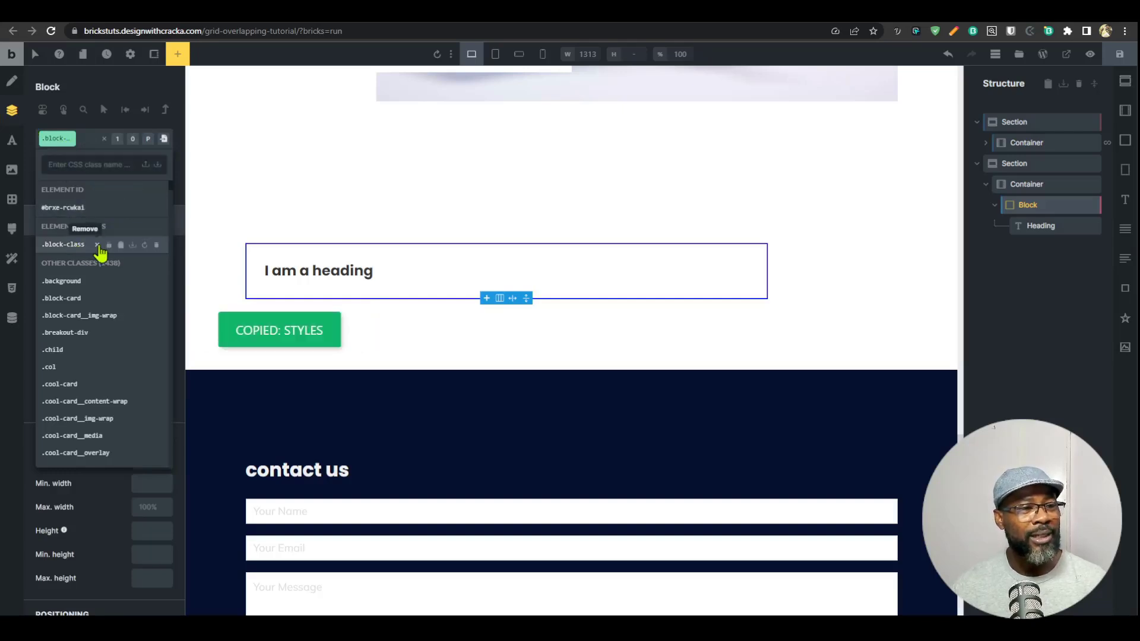
click(132, 246)
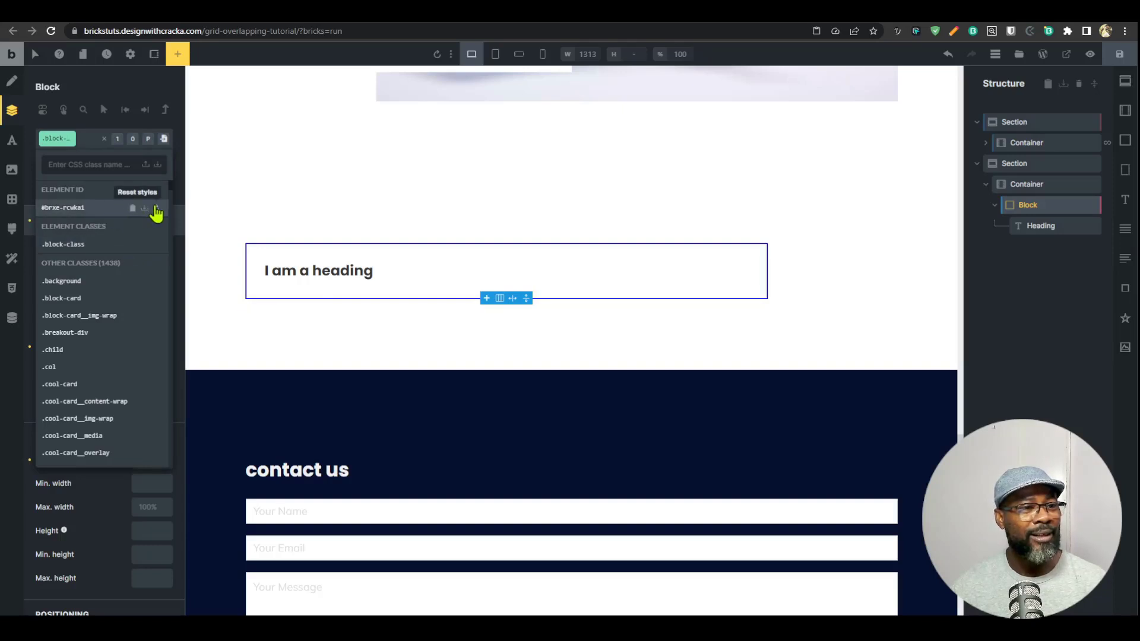
click(154, 210)
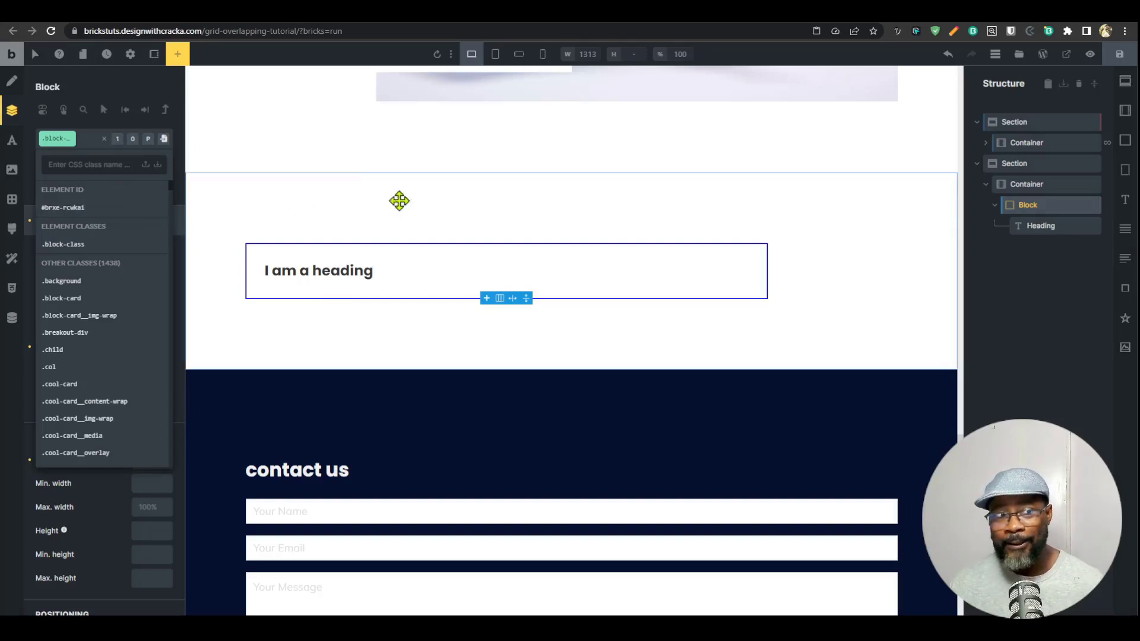
click(460, 204)
click(605, 271)
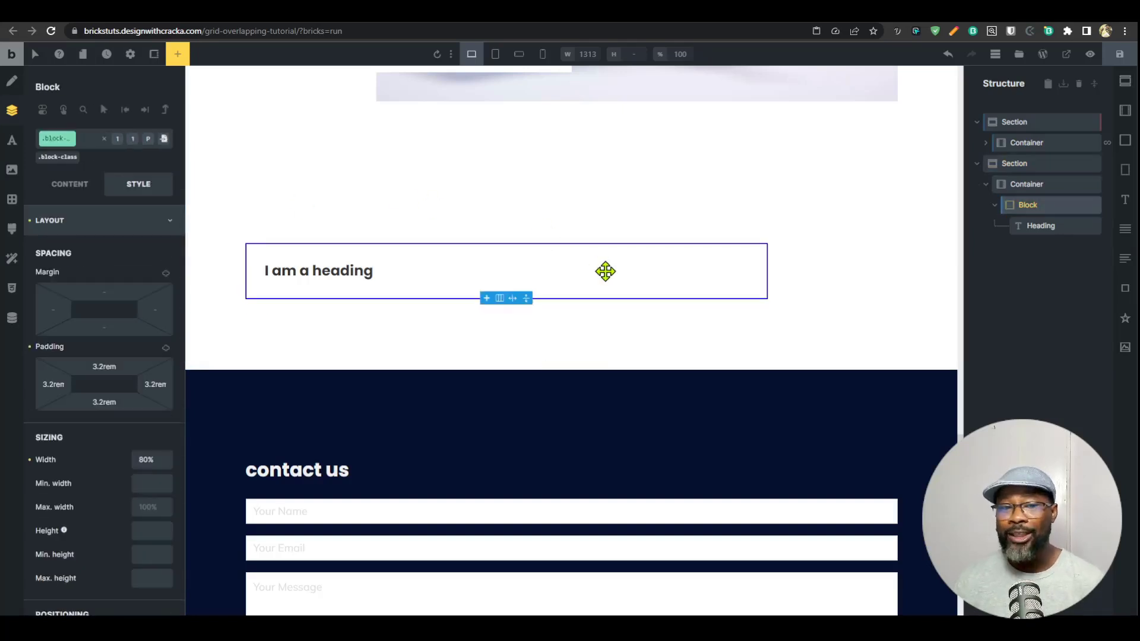
click(48, 159)
click(50, 163)
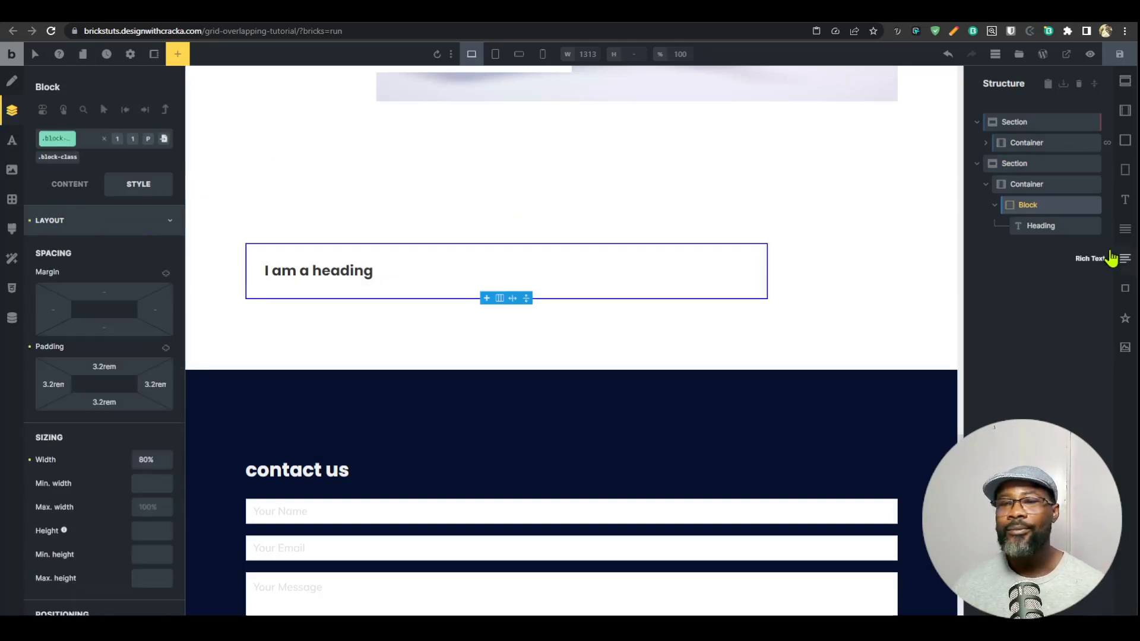
Step: Add a second block inside the new section's container, below the block holding the heading
click(985, 185)
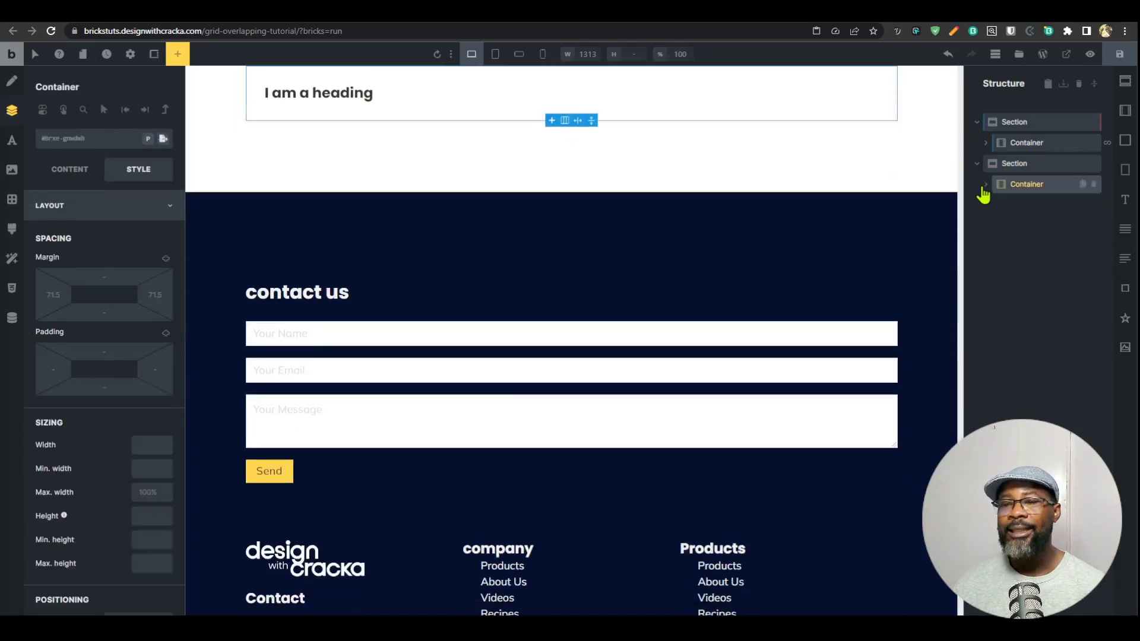
click(986, 185)
click(1028, 205)
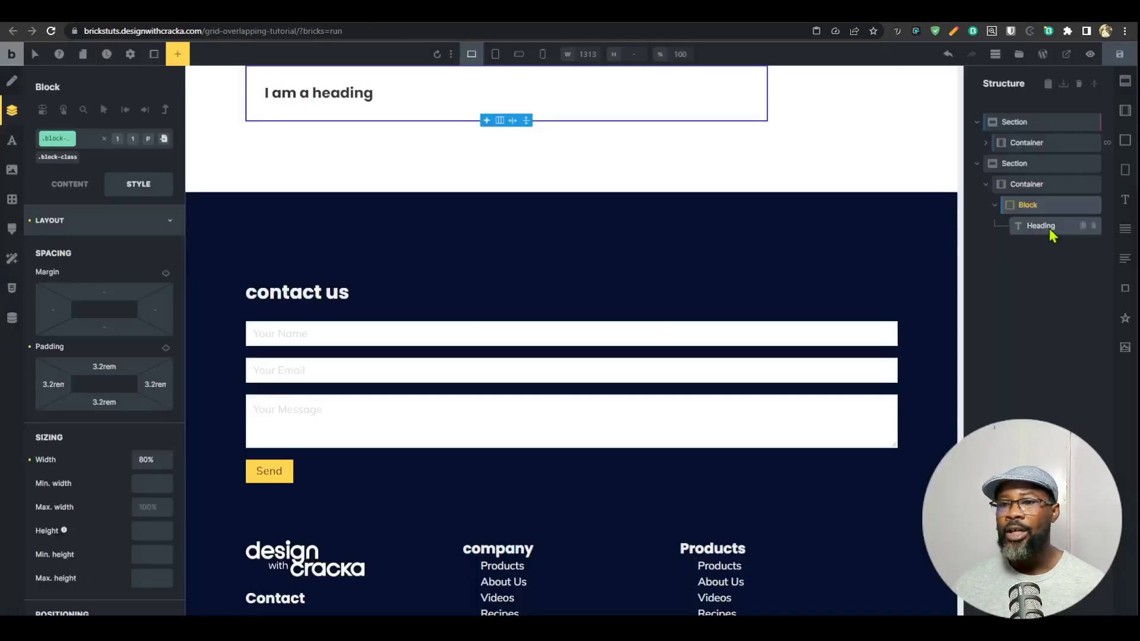
click(1023, 184)
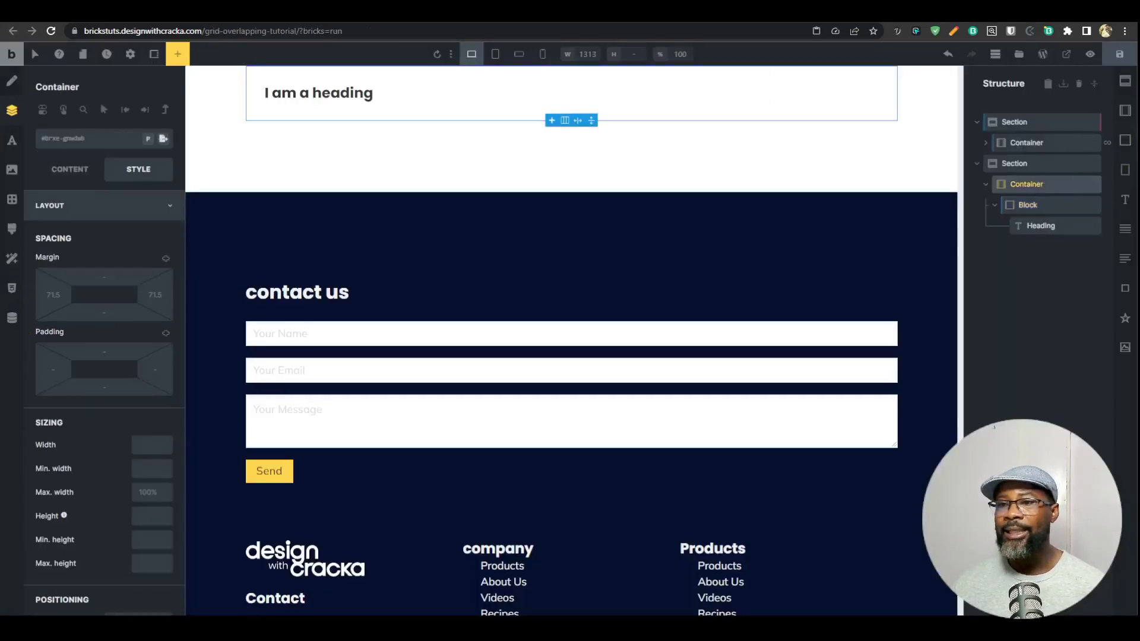
click(1125, 140)
click(1035, 248)
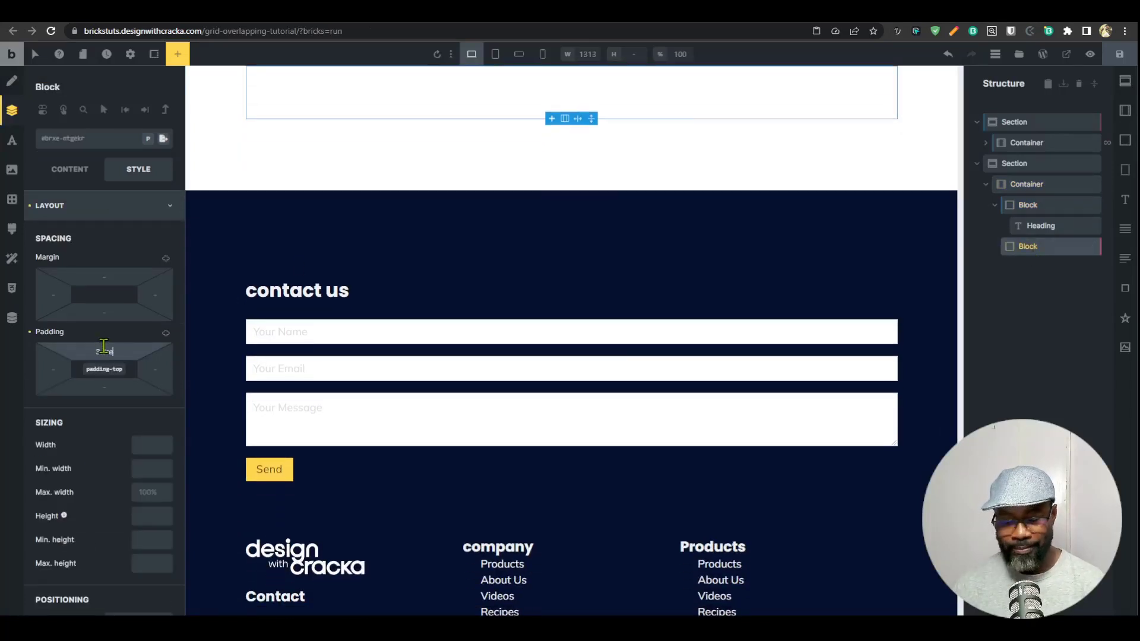
Step: Set the new empty block's top padding to 3.2rem and its width to 80%
click(166, 333)
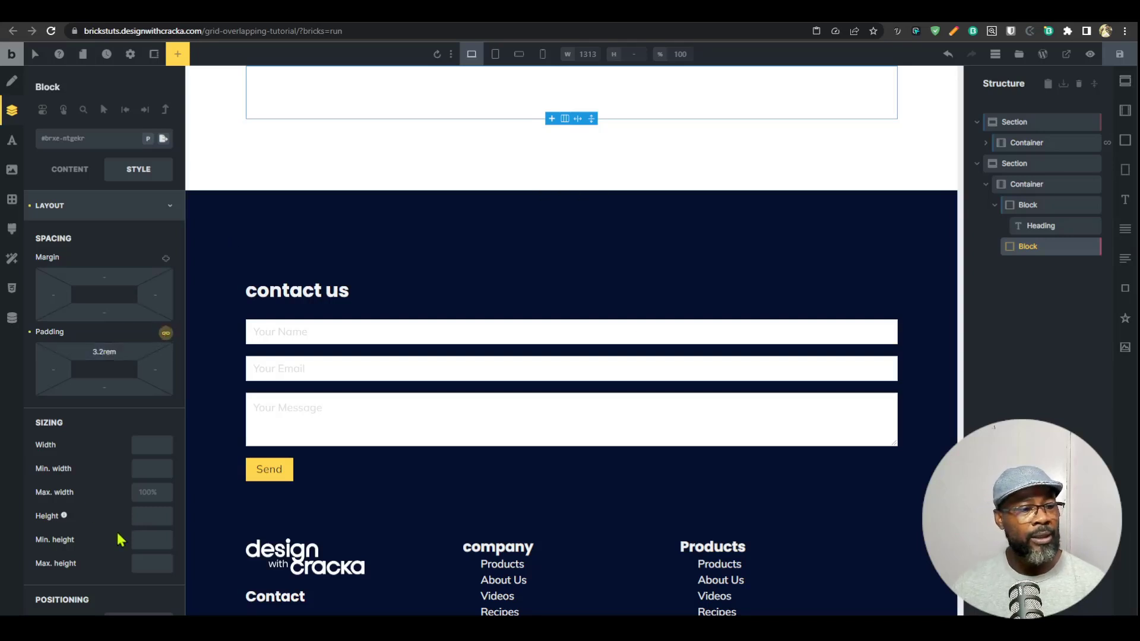
click(146, 448)
text(80%)
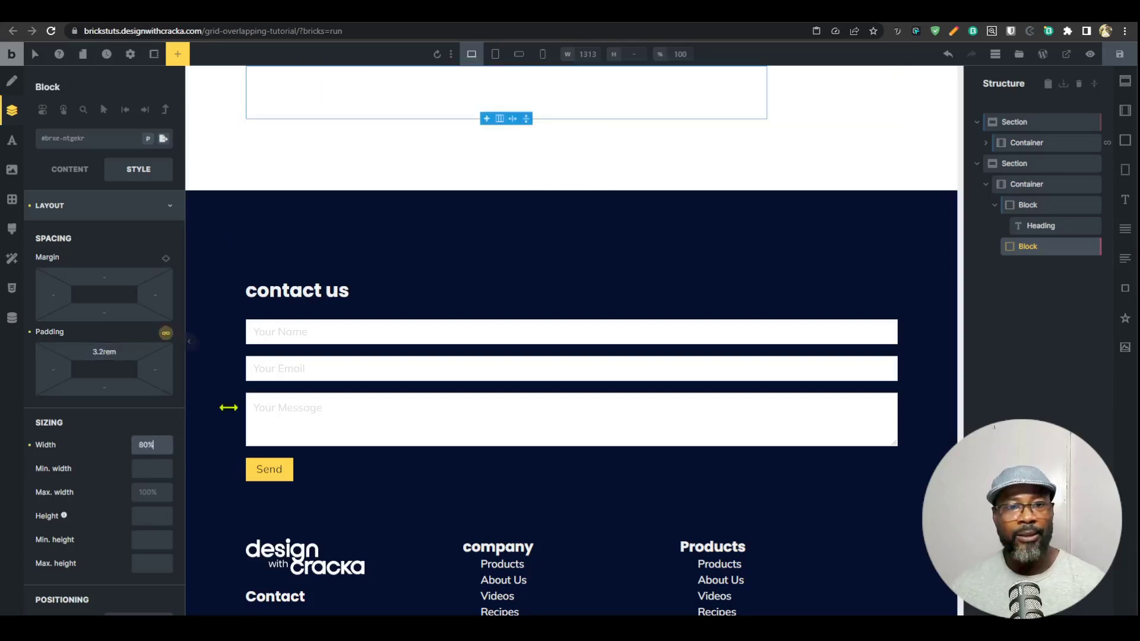
scroll(477, 365, up, 4)
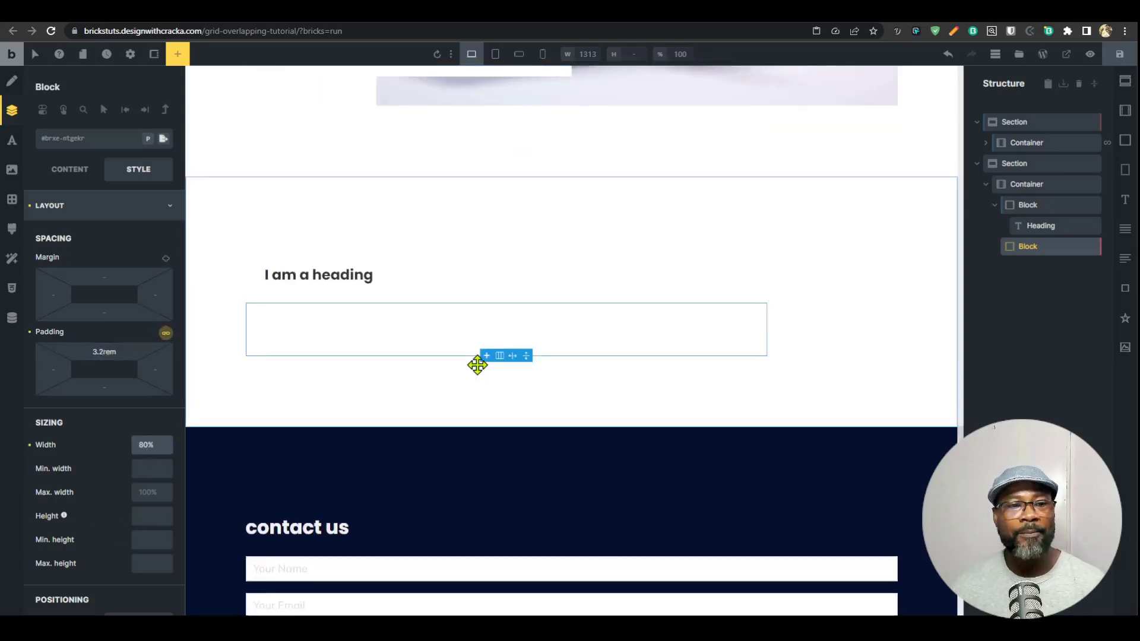
Step: Give the empty block a blue background colour, #0062ff
click(11, 170)
click(165, 295)
drag(142, 484, 116, 484)
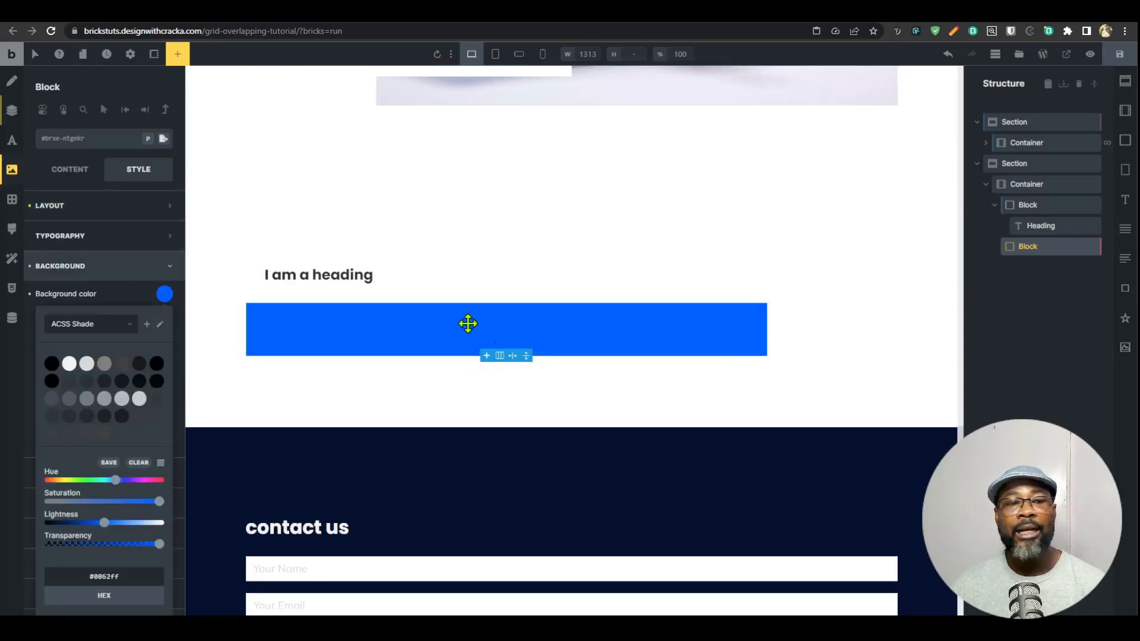
Step: Convert the blue block's ID styles into a new global class named block-class-2
click(1036, 254)
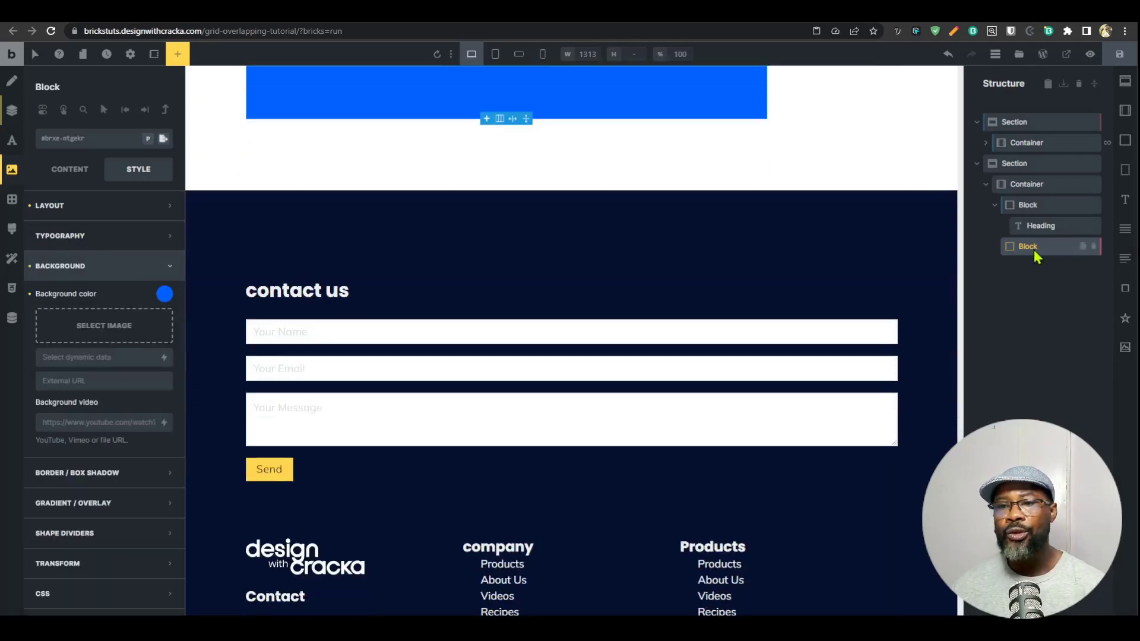
scroll(505, 361, up, 4)
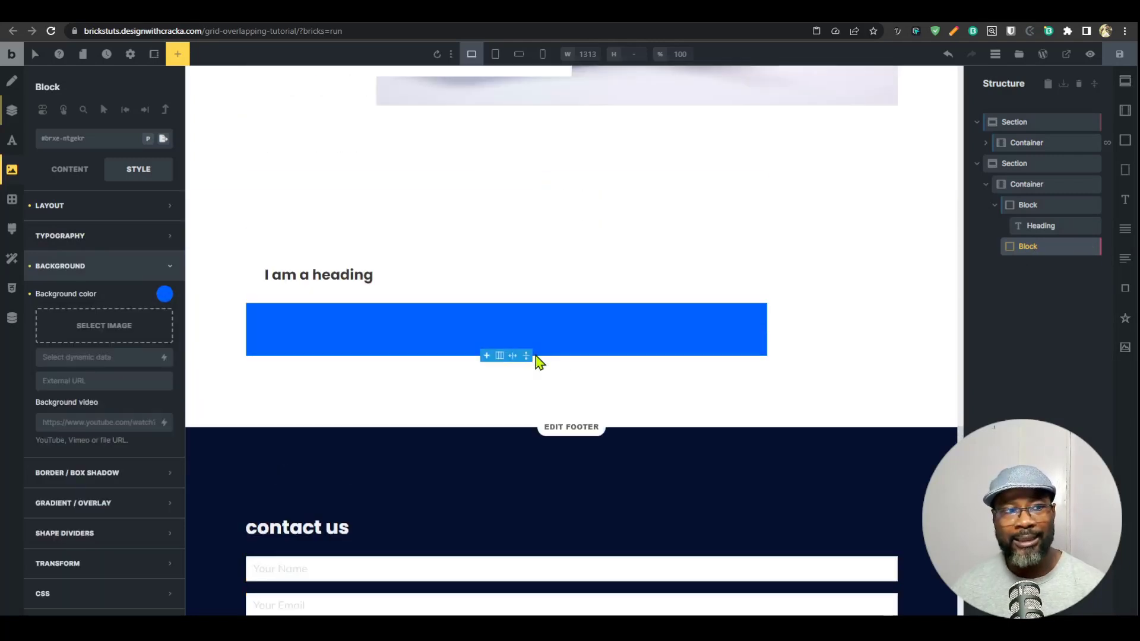
click(164, 140)
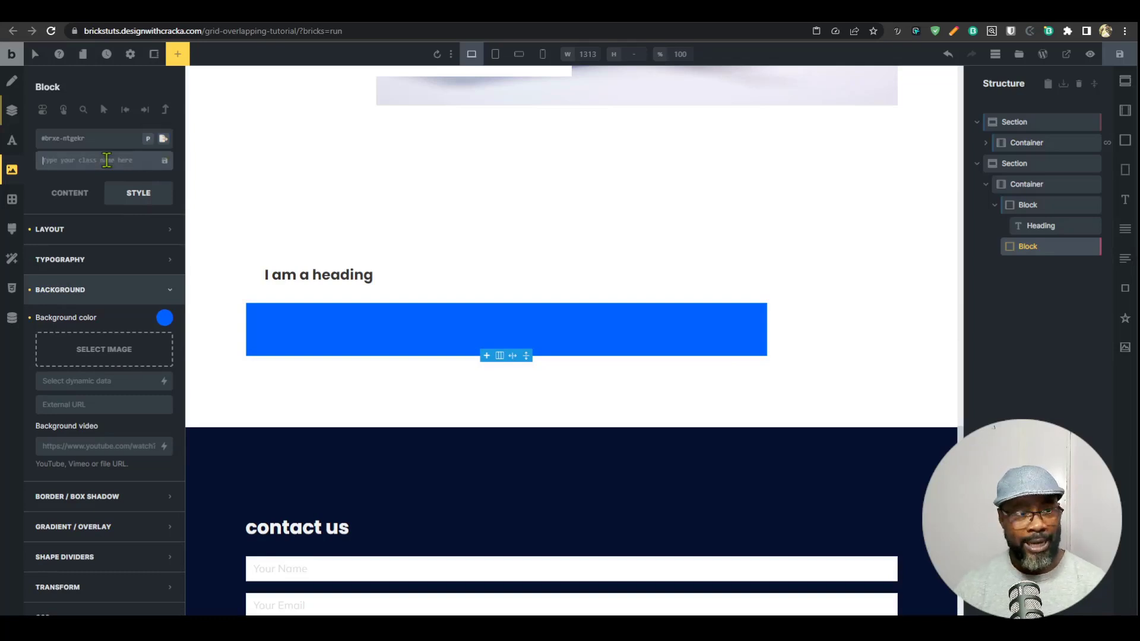
text(block-class-2)
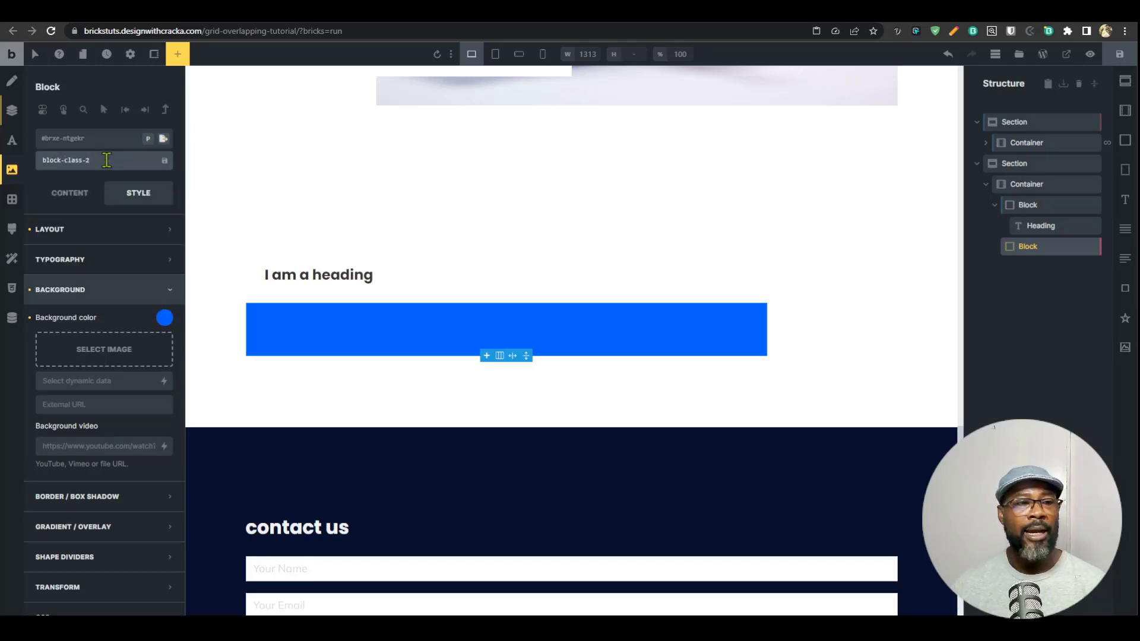
click(166, 162)
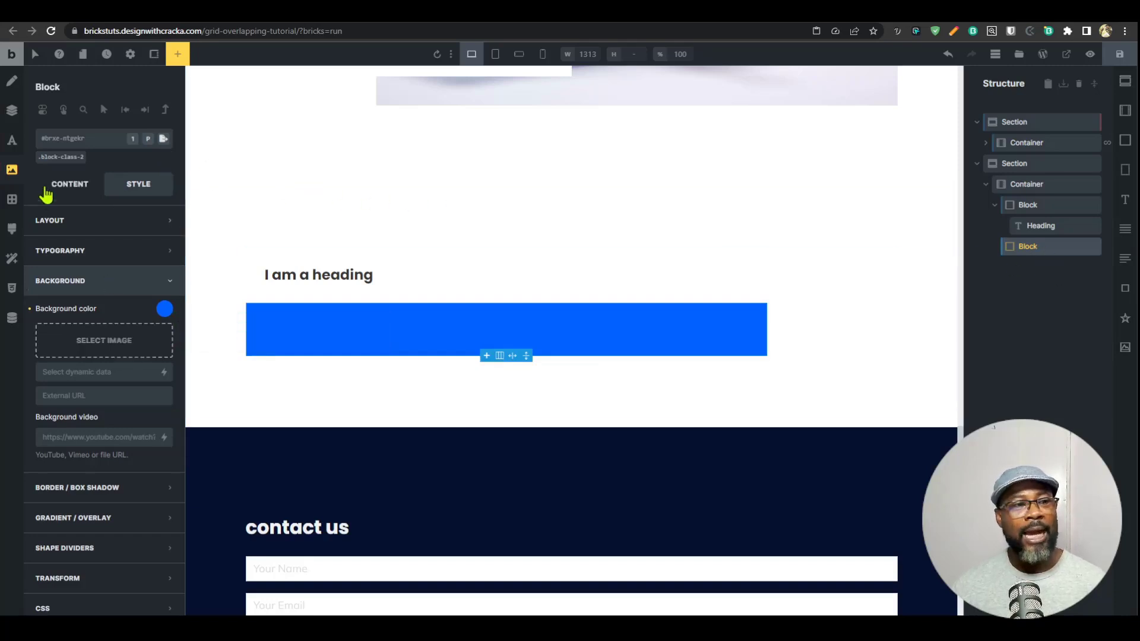
Step: Compare the background and layout styles held by block-class-2 with those on the blue block's element ID
click(83, 157)
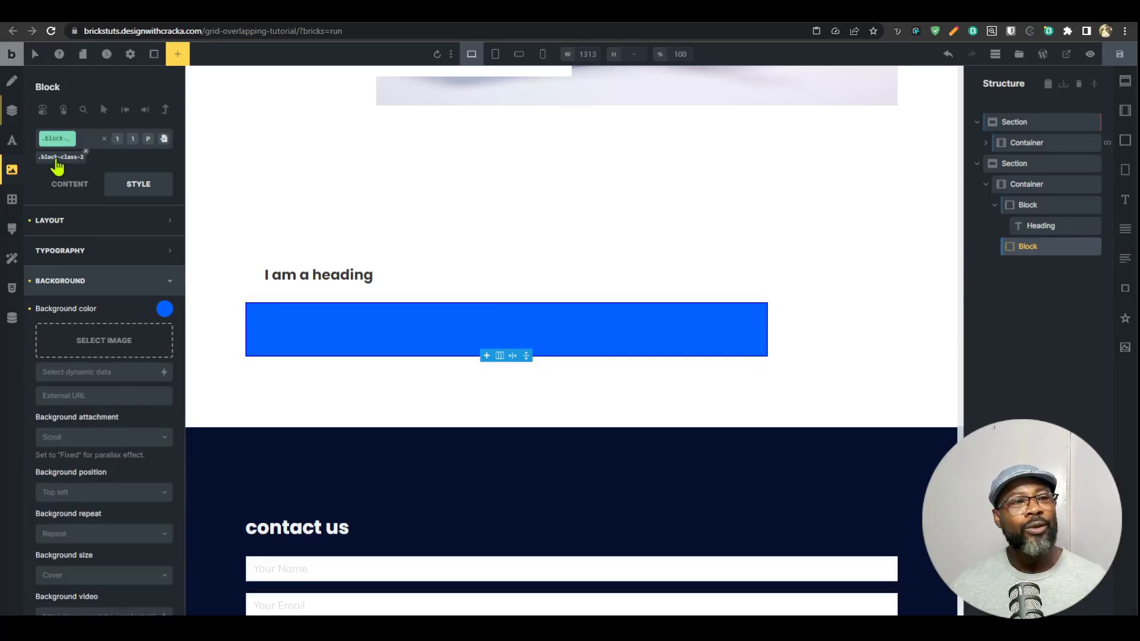
click(58, 167)
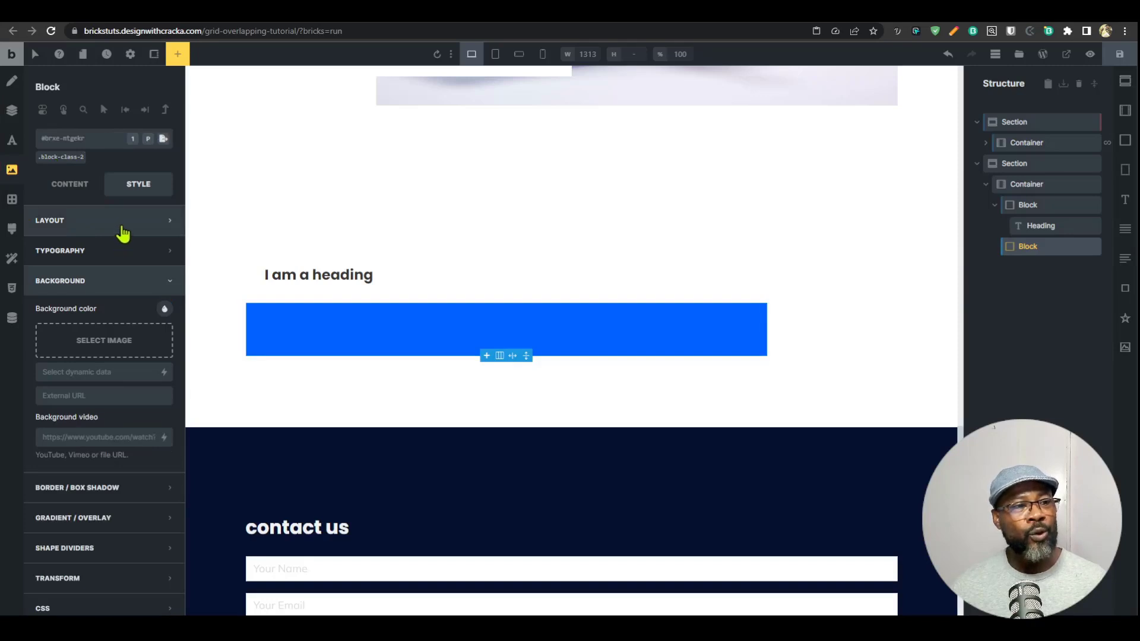
click(124, 229)
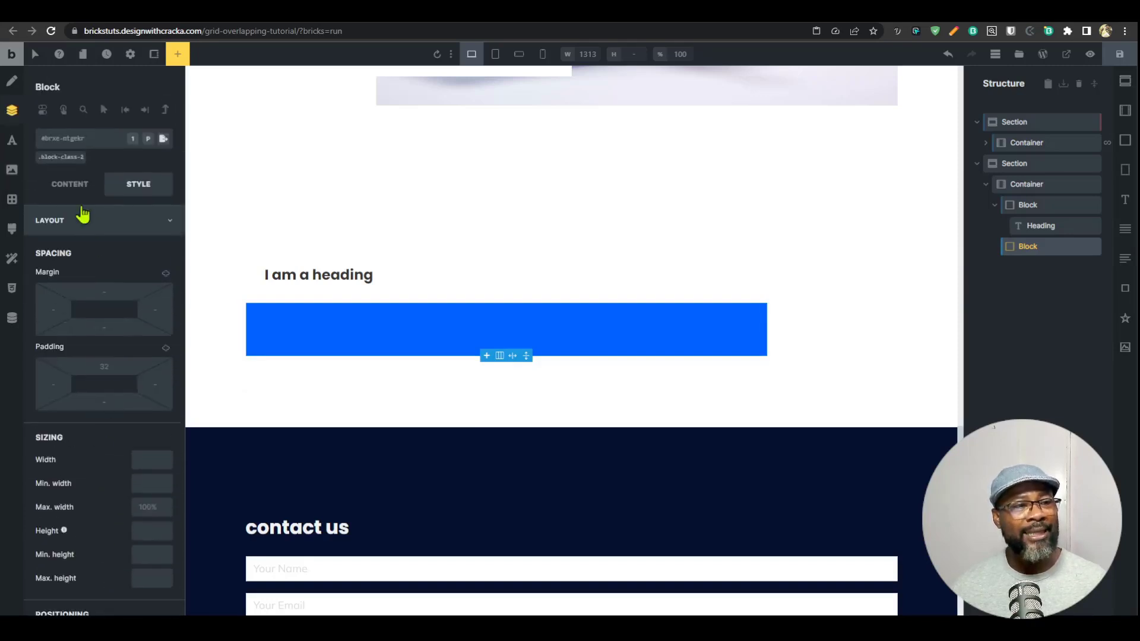
click(63, 160)
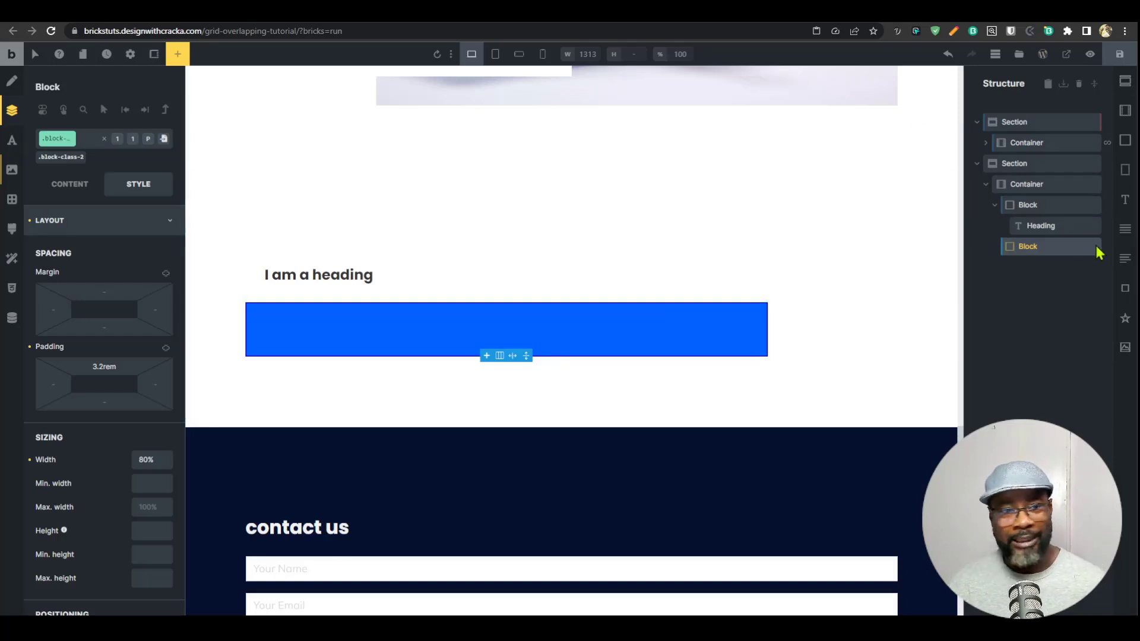
scroll(760, 350, up, 4)
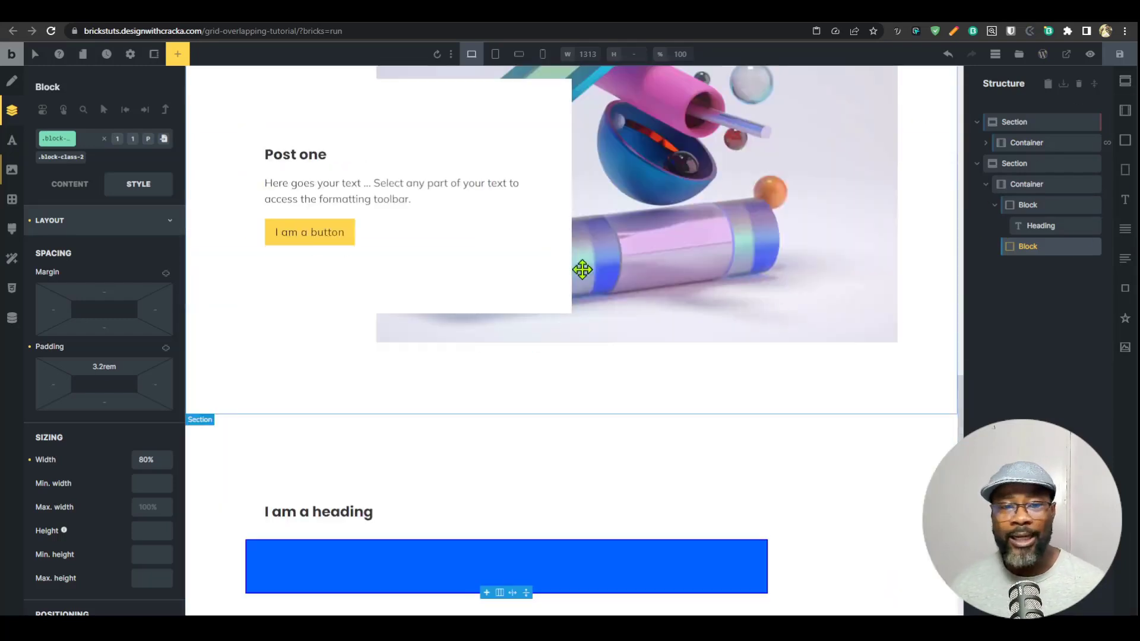
scroll(534, 396, down, 3)
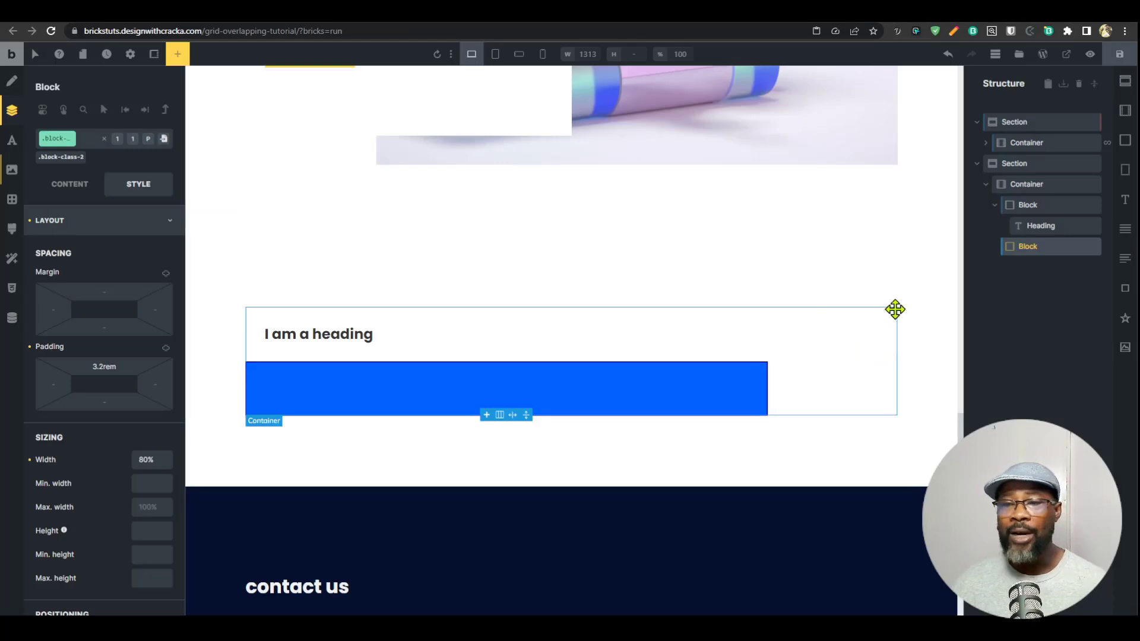
click(1015, 248)
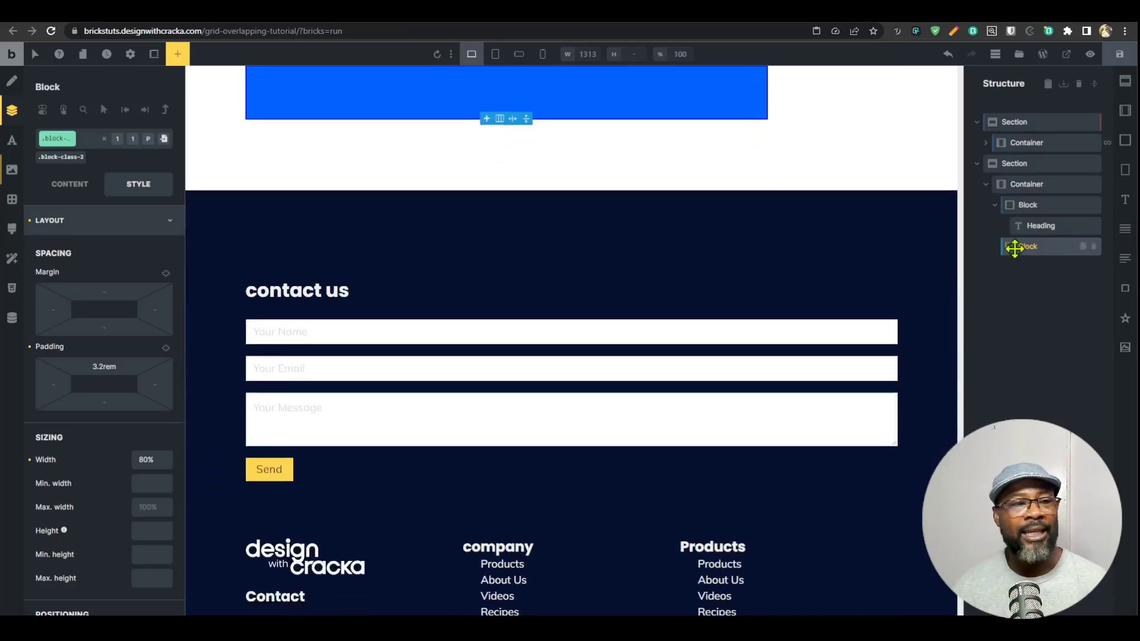
scroll(636, 270, up, 3)
scroll(606, 272, up, 1)
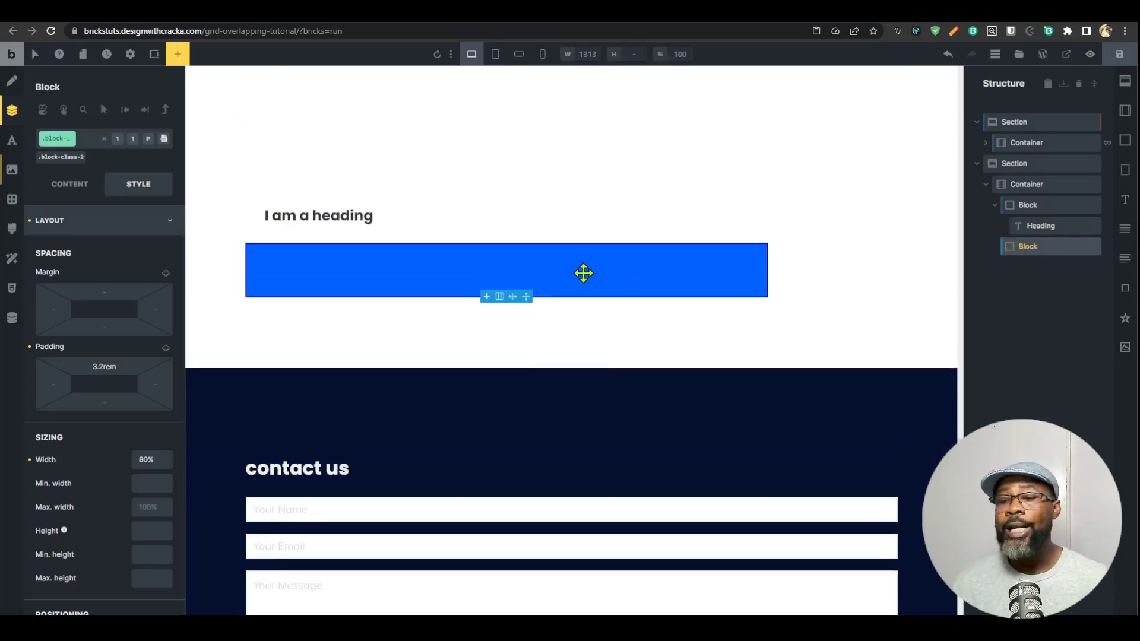
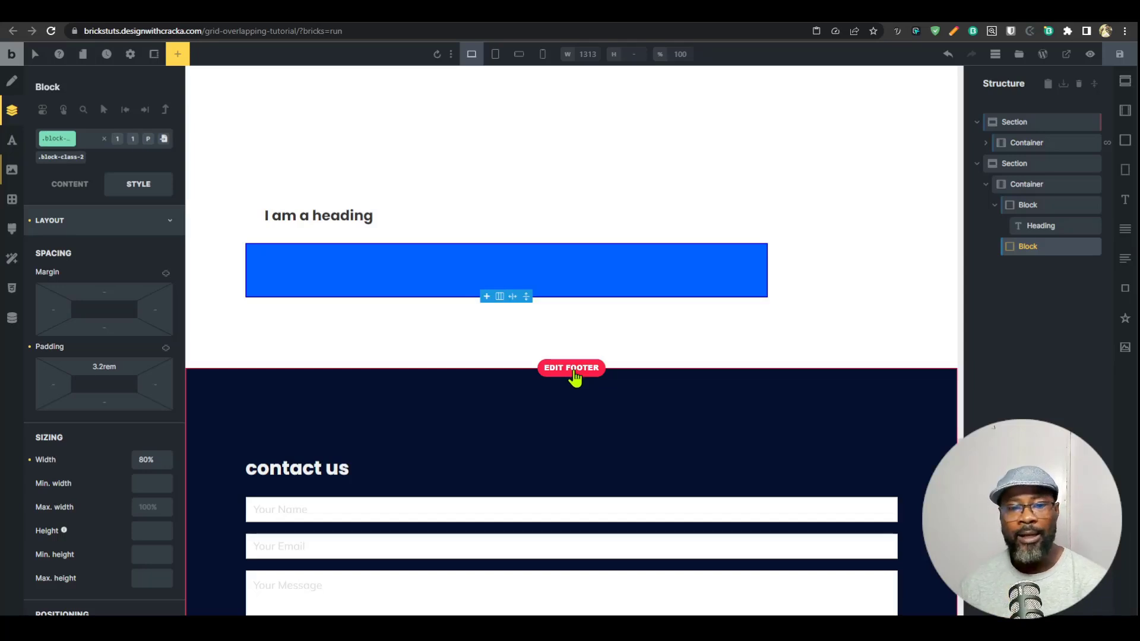
Step: Add a nested section inside the second section, below its container, and select it
click(1063, 169)
click(1125, 110)
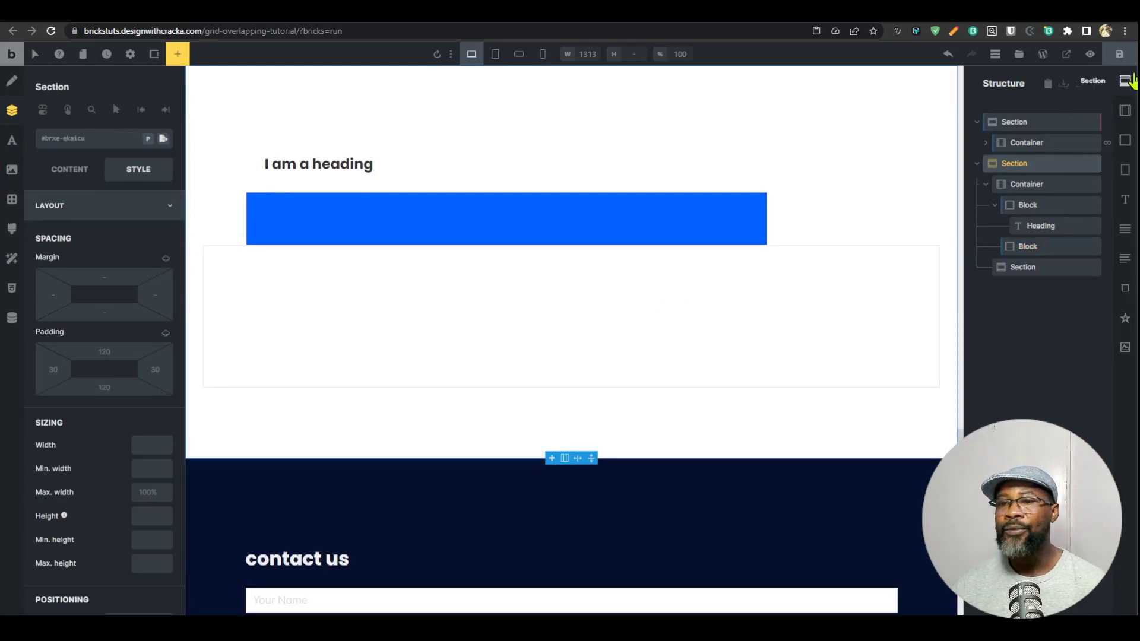
click(1037, 272)
scroll(614, 293, down, 4)
scroll(501, 252, up, 5)
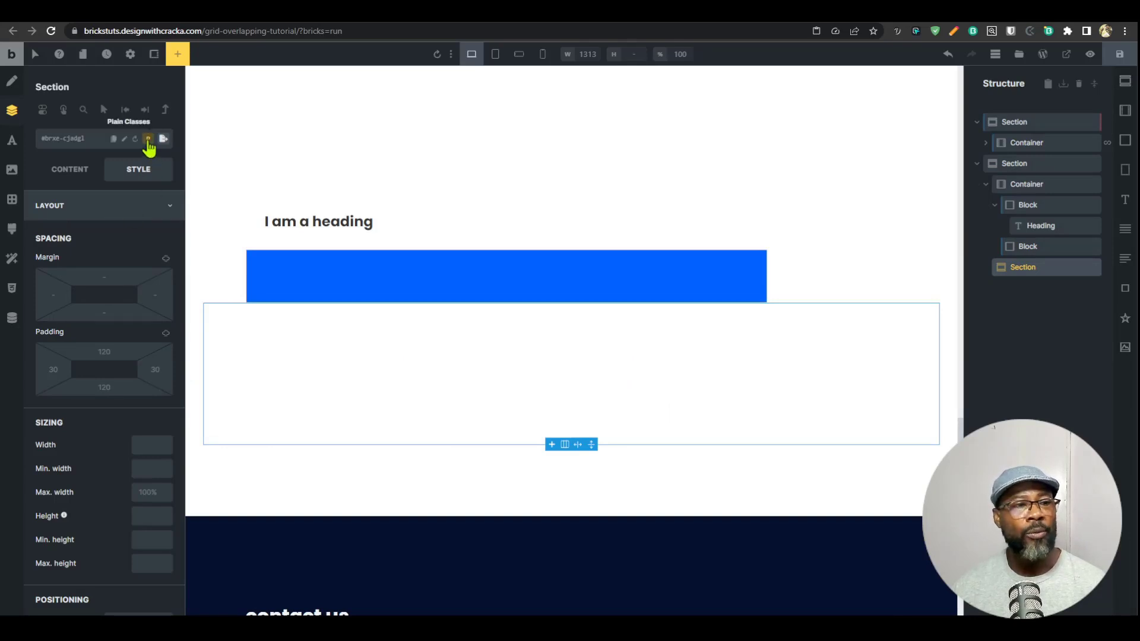
Step: Open the Plain Classes editor for the nested section, try its layout modes and keep it docked on the left
click(148, 140)
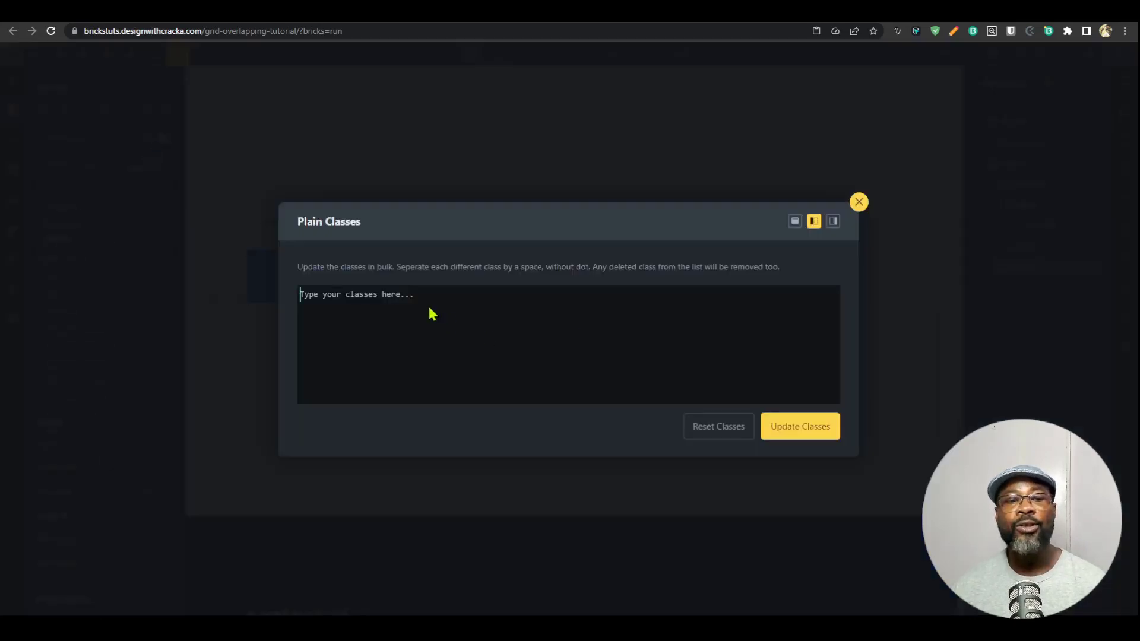
click(796, 223)
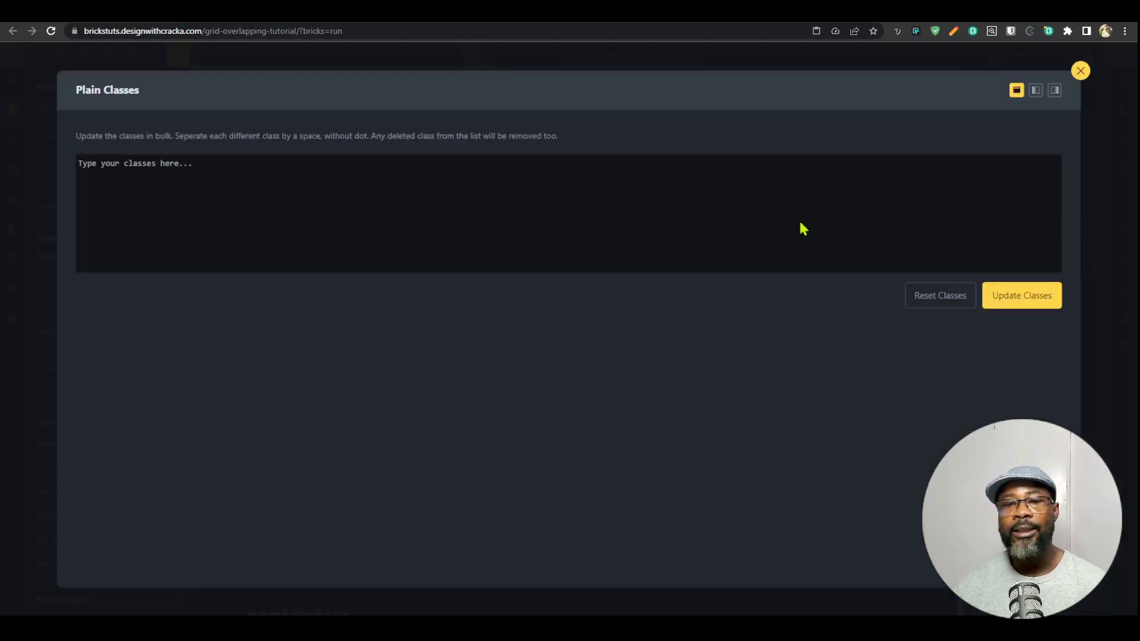
click(1036, 89)
click(101, 196)
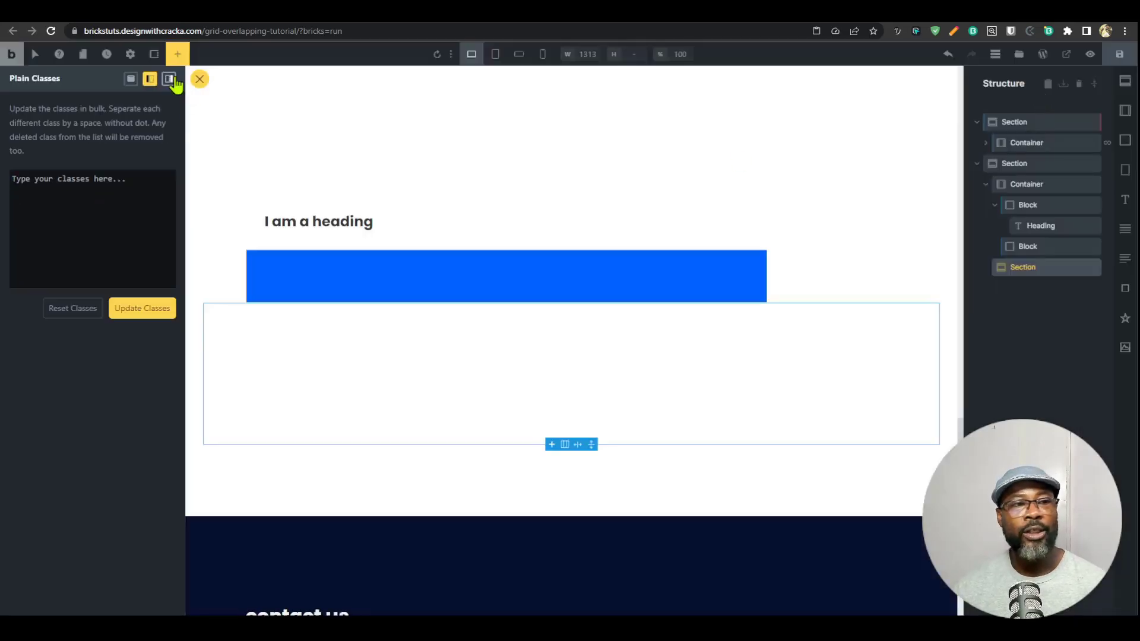
click(169, 79)
click(1103, 80)
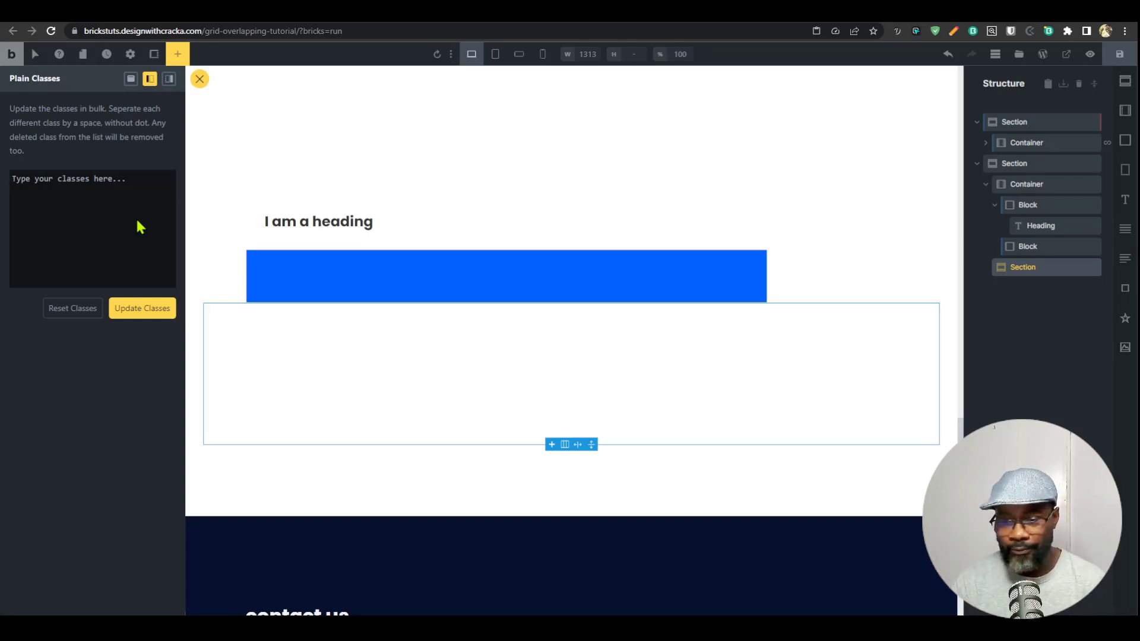
text(bl)
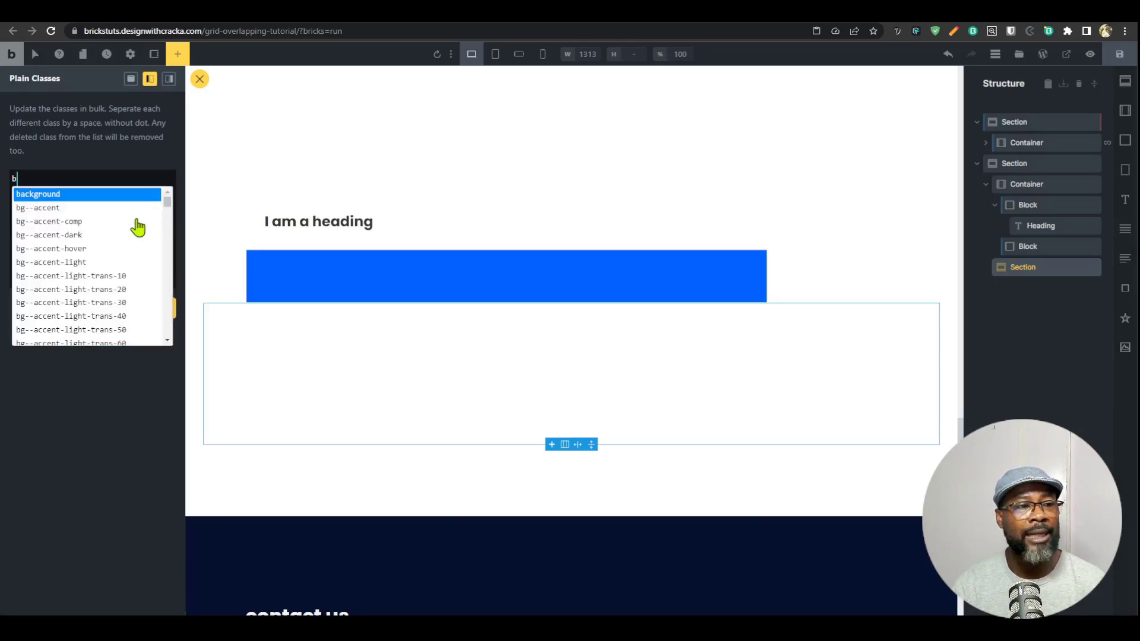
key(BackSpace)
key(BackSpace)
text(dd)
key(BackSpace)
key(BackSpace)
text(;s)
key(BackSpace)
key(BackSpace)
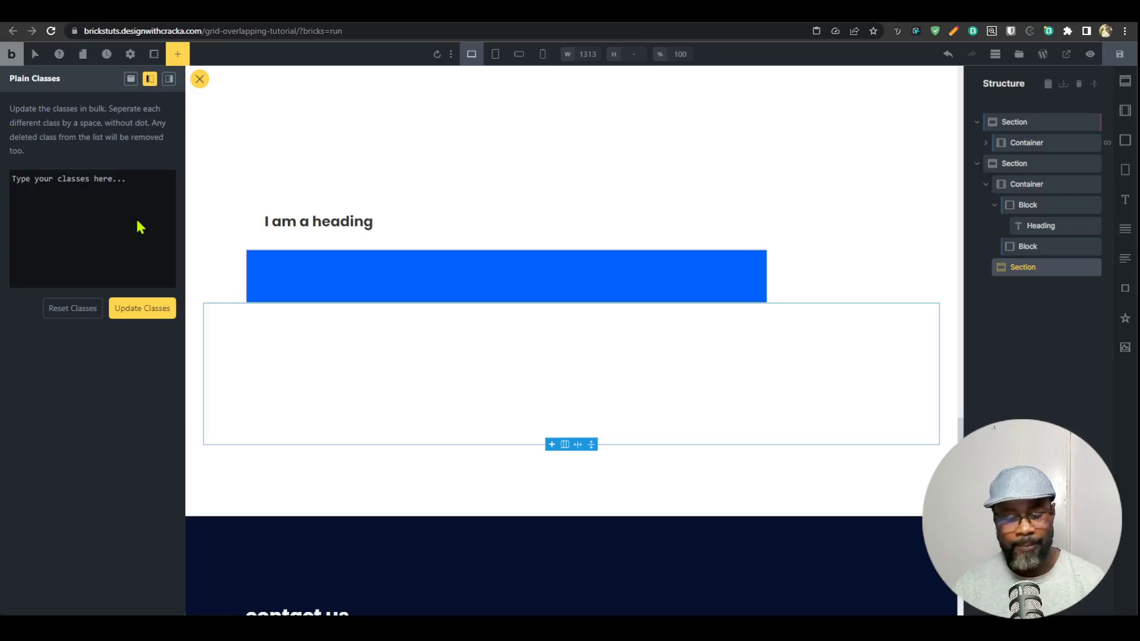
Step: Apply the classes bg--accent, box-shadow--l and grid--3-2 to the nested section in one Plain Classes update
text(bg)
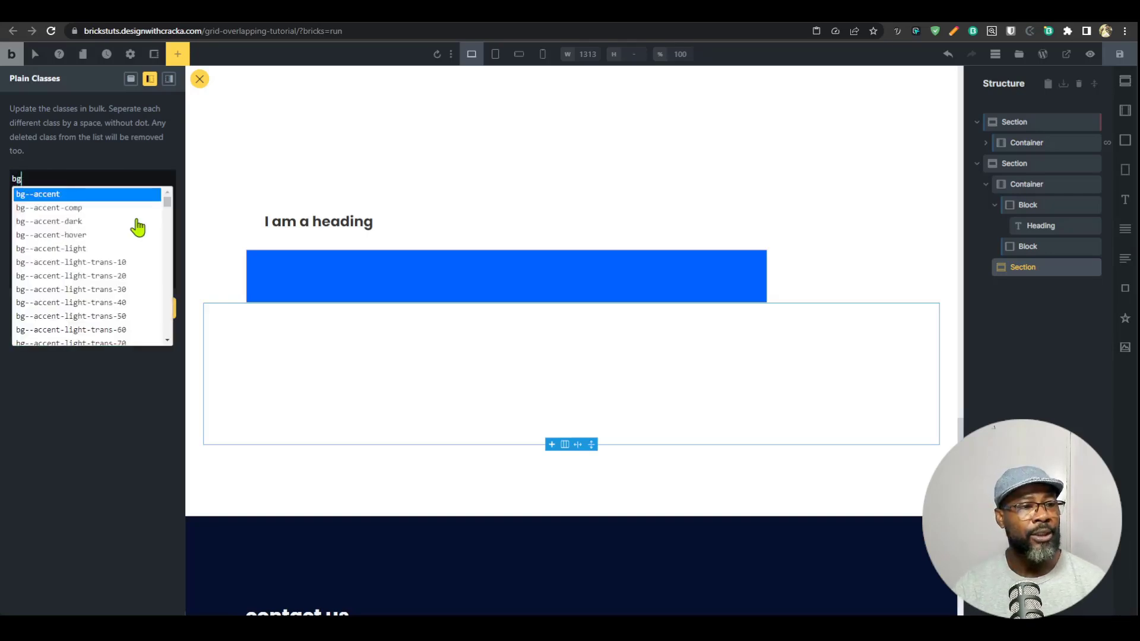
key(Return)
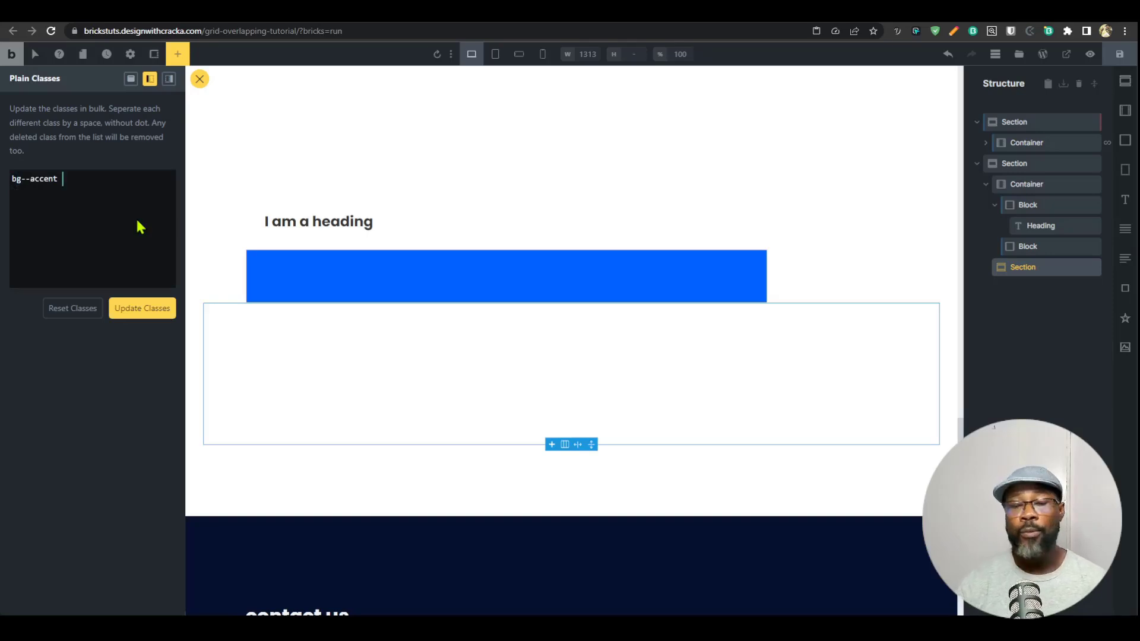
text(bo)
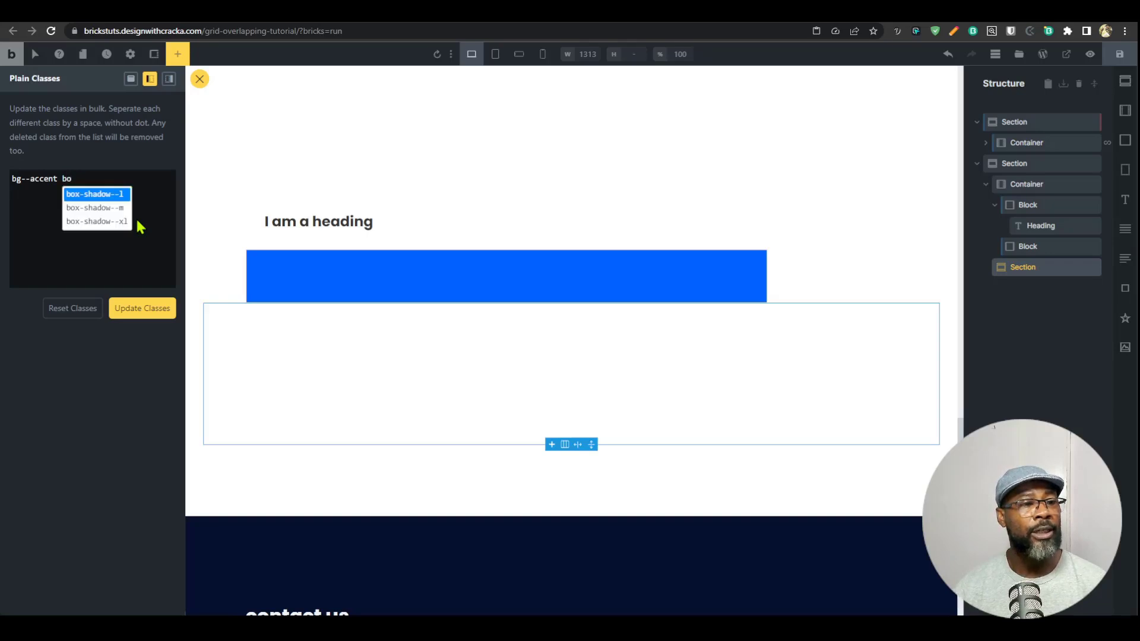
key(Return)
text(gr)
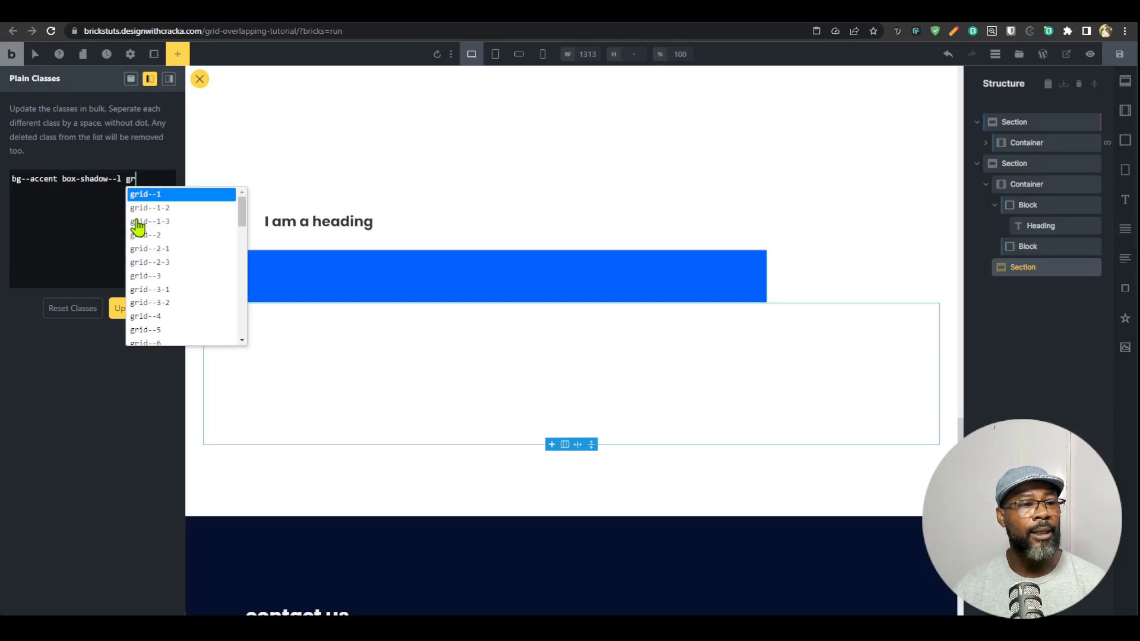
click(151, 304)
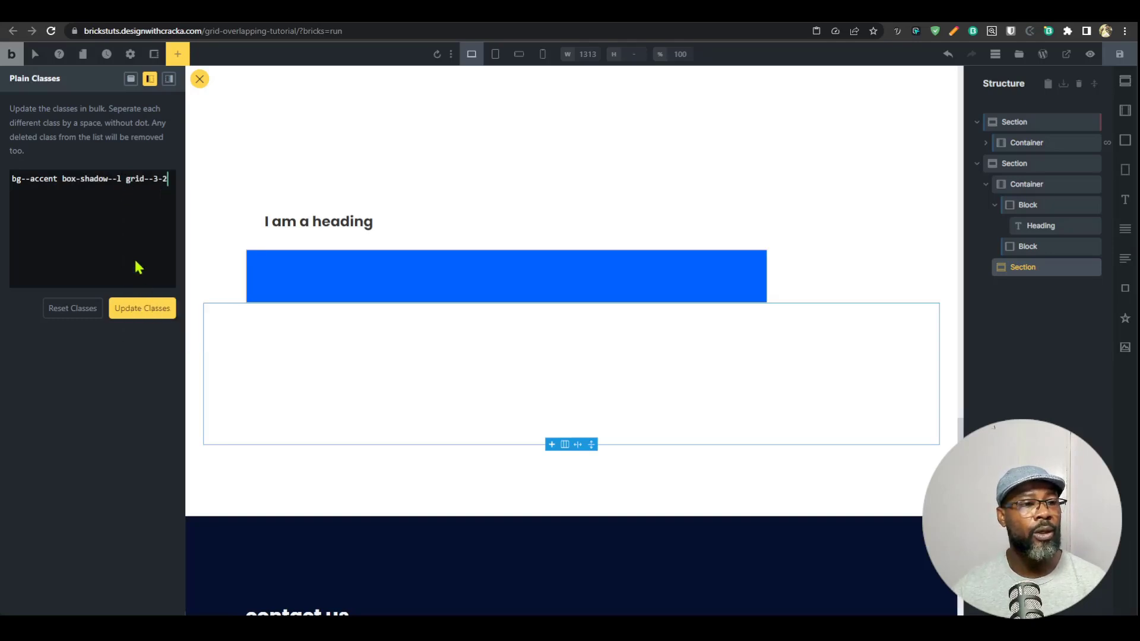
click(144, 311)
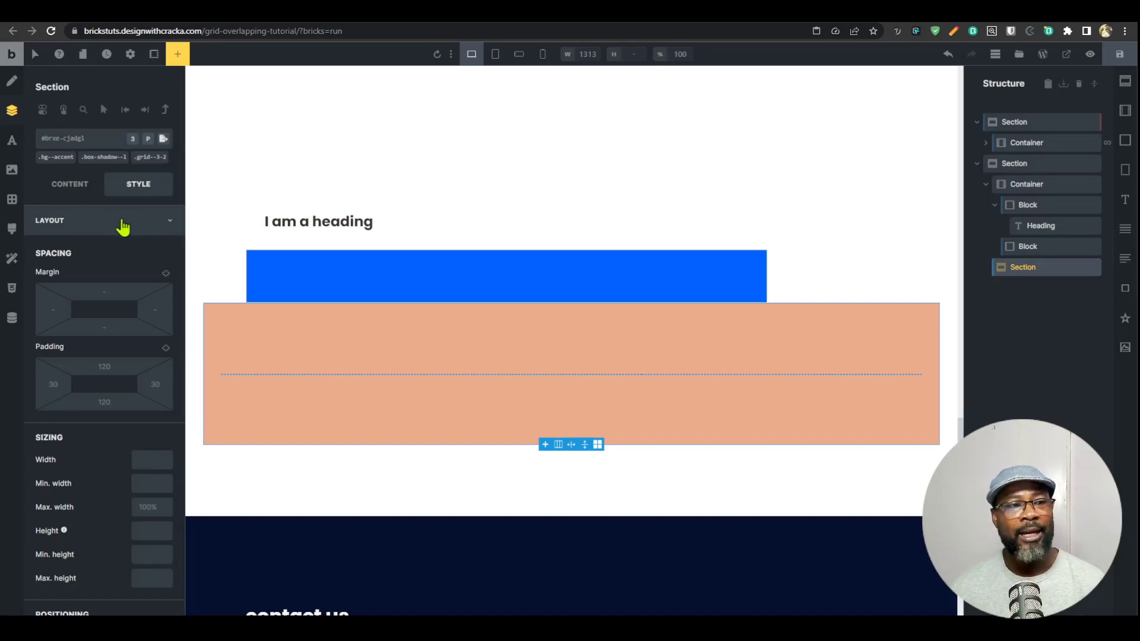
Step: Check the nested section's class list and remove all its classes at once through Plain Classes
click(72, 140)
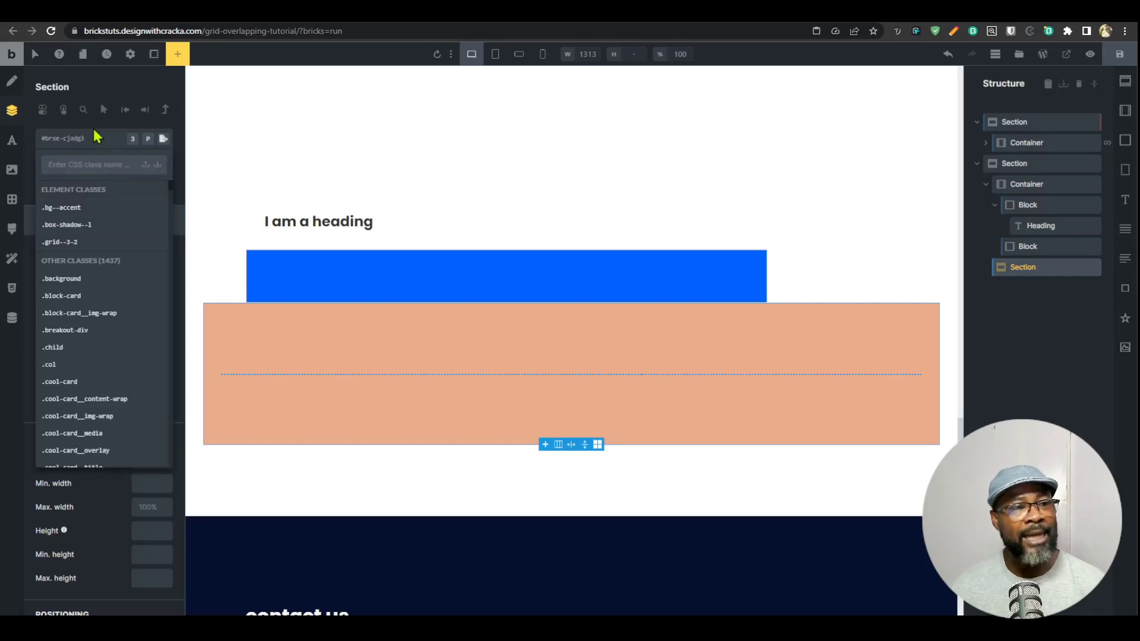
click(147, 140)
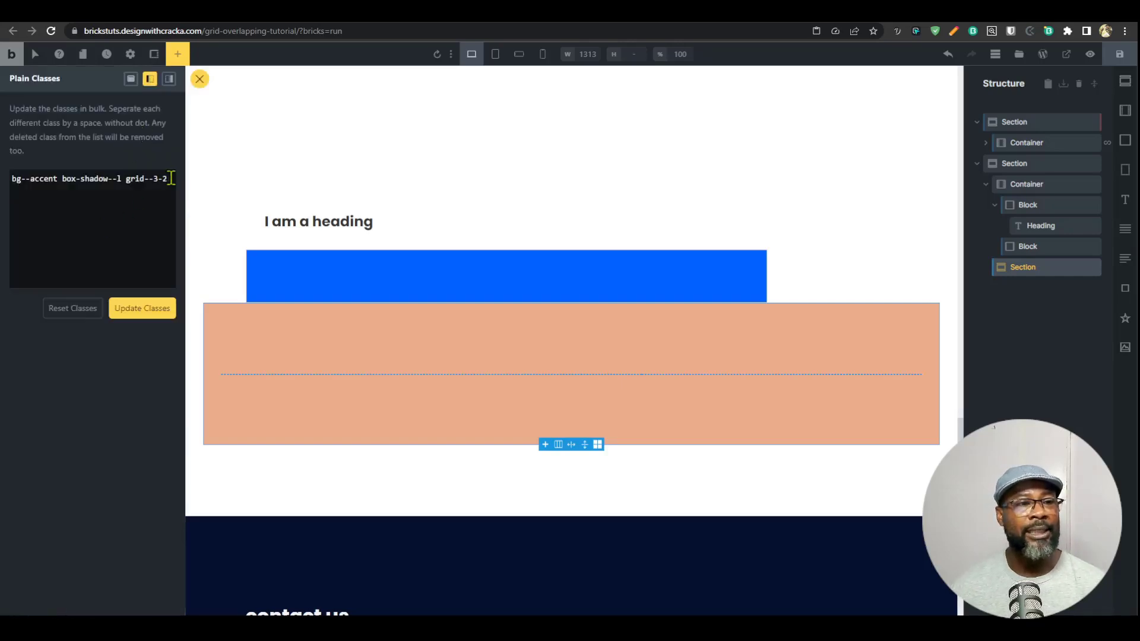
drag(170, 178, 5, 189)
key(BackSpace)
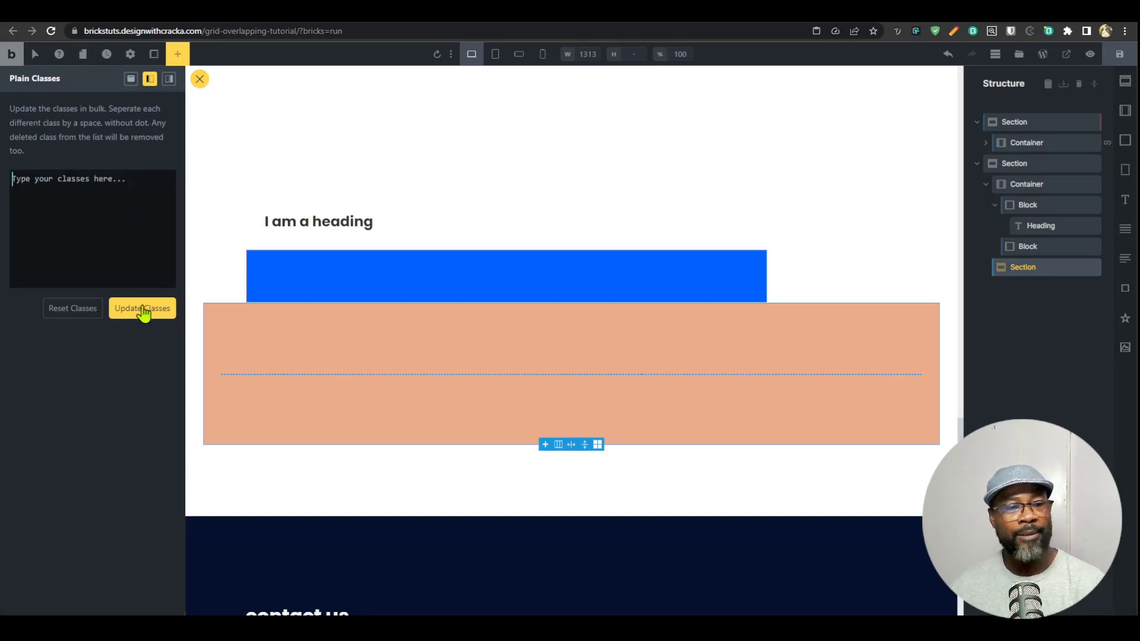
click(143, 310)
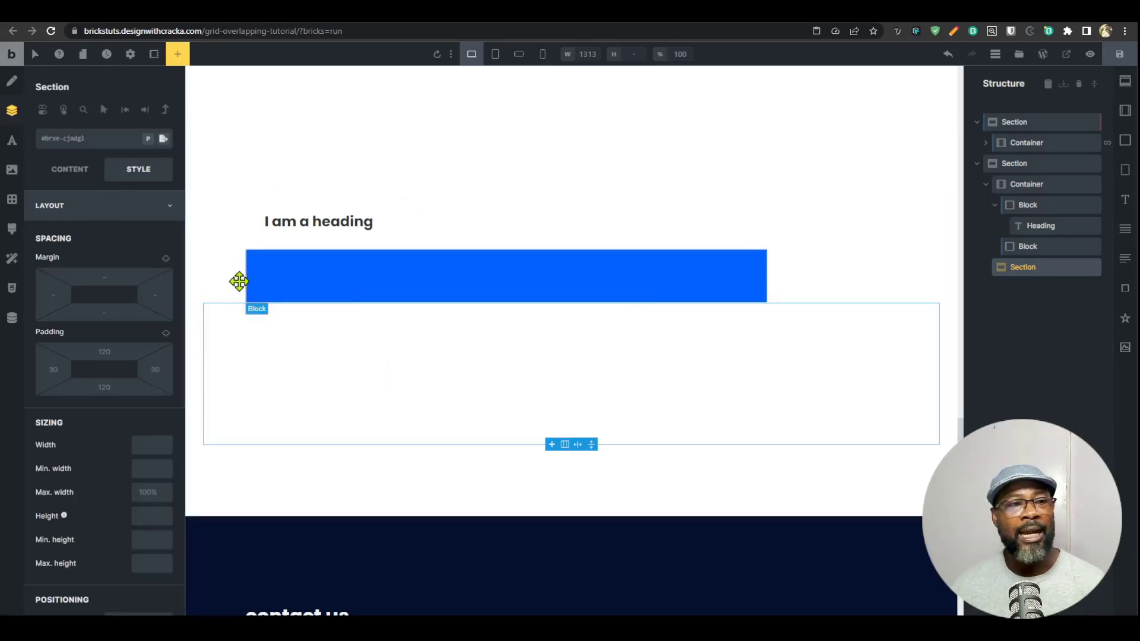
Step: Reset all classes on the blue block through Plain Classes
click(593, 275)
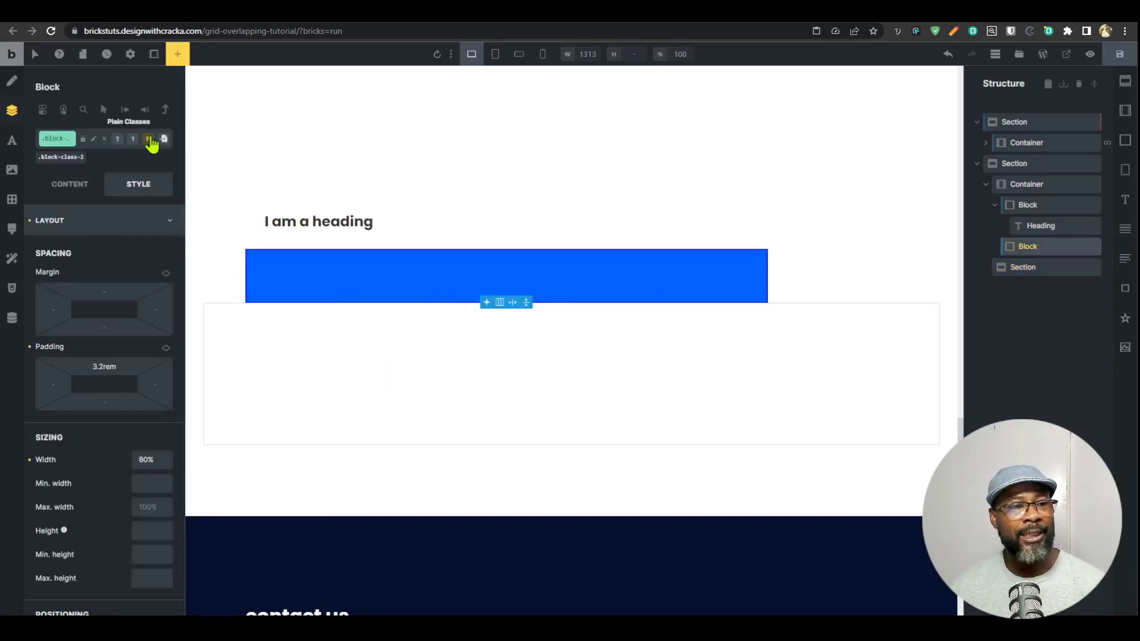
click(148, 138)
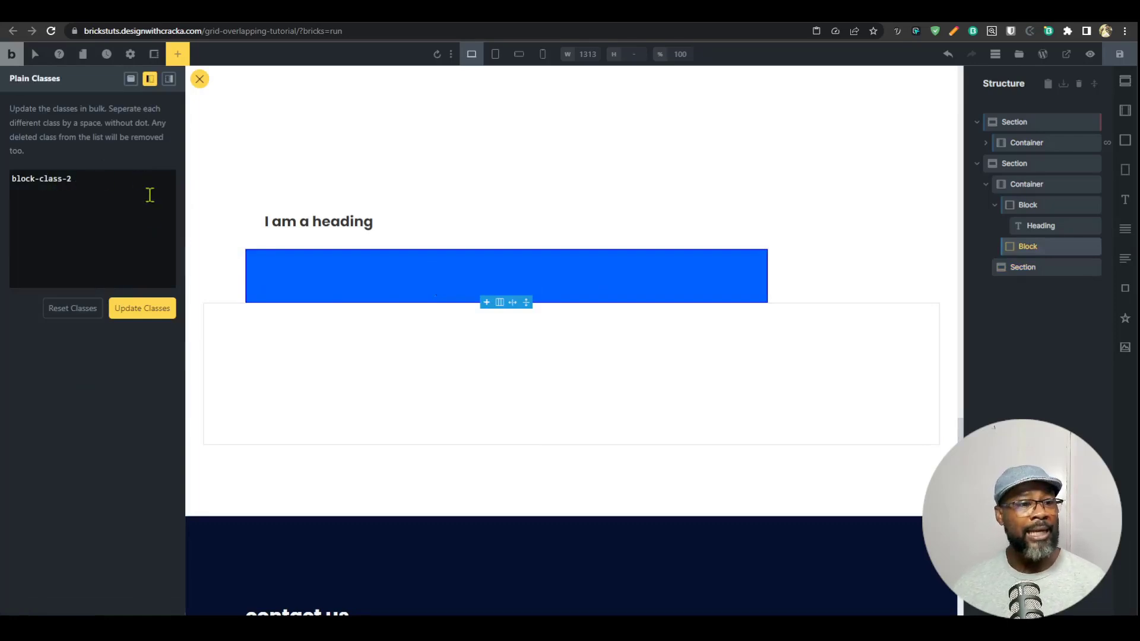
click(76, 307)
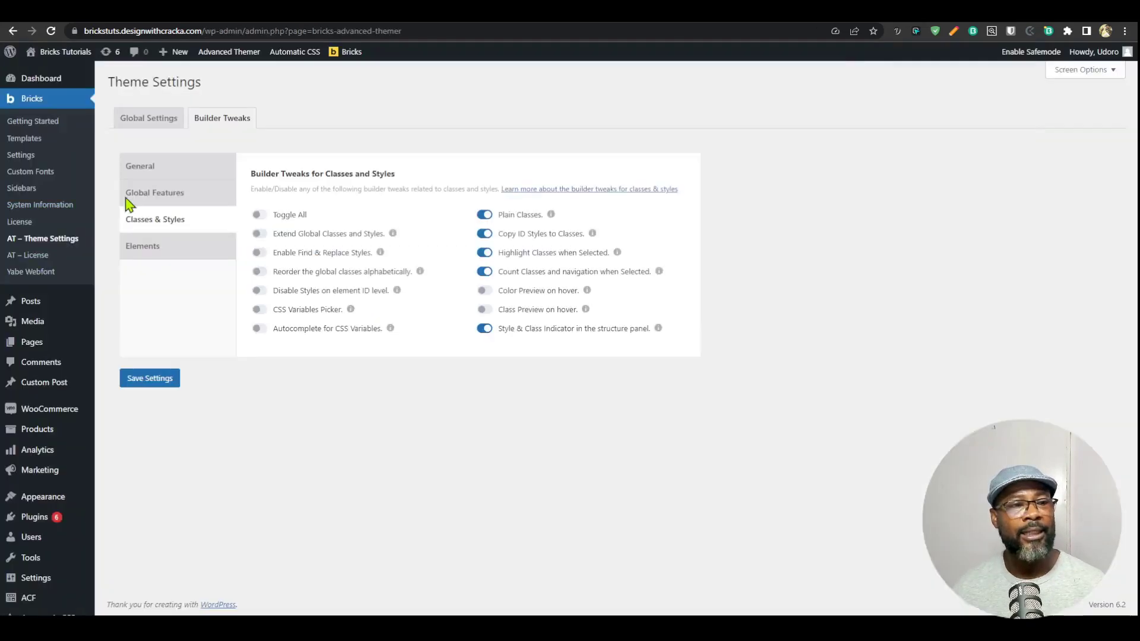
Step: Look over the Global Features tweaks in the theme settings and switch the builder in and out of preview mode
click(153, 195)
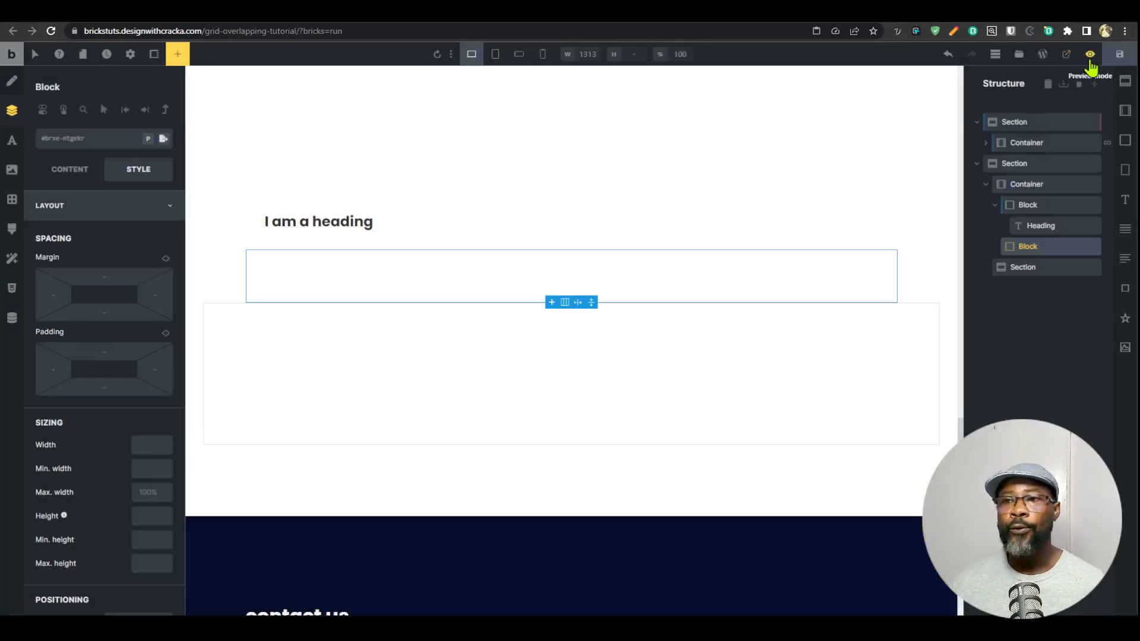
click(1090, 55)
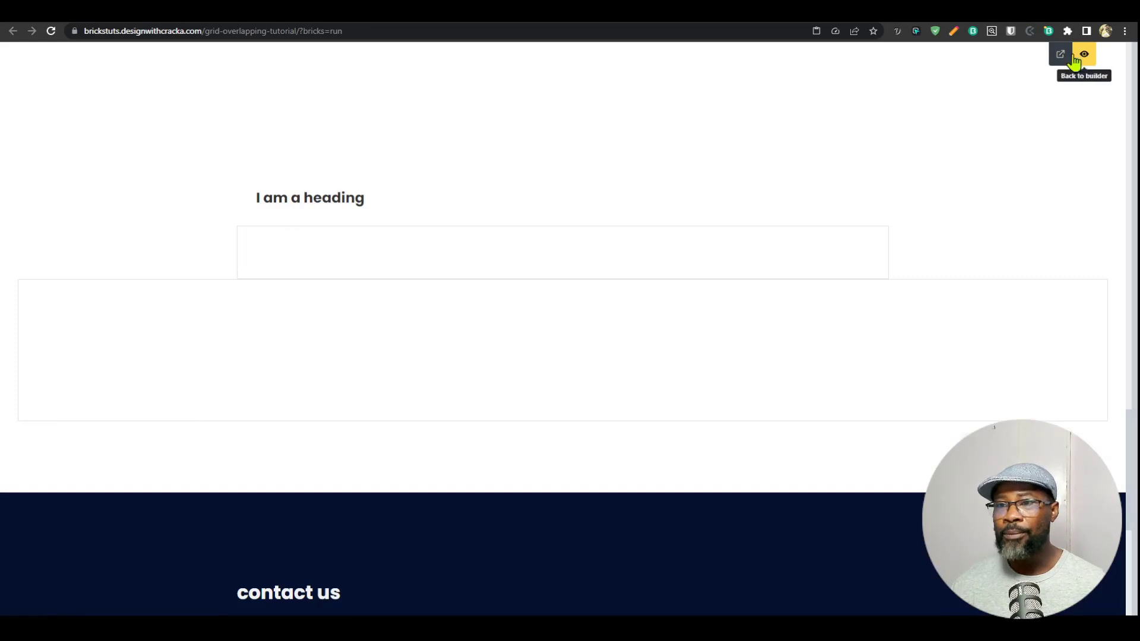
click(1090, 56)
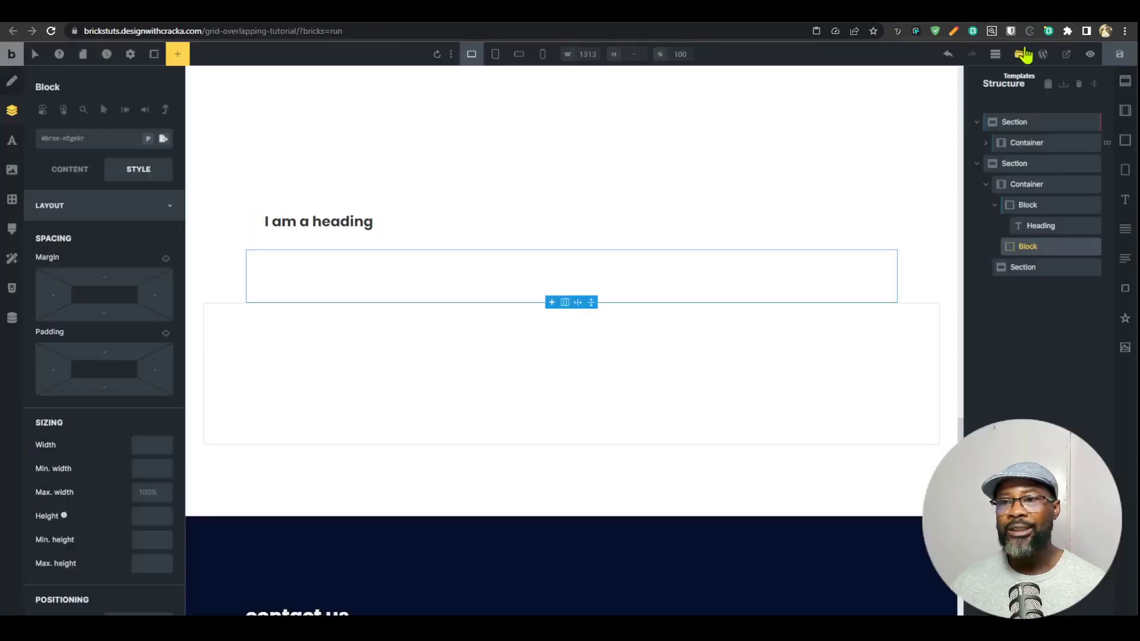
click(1090, 55)
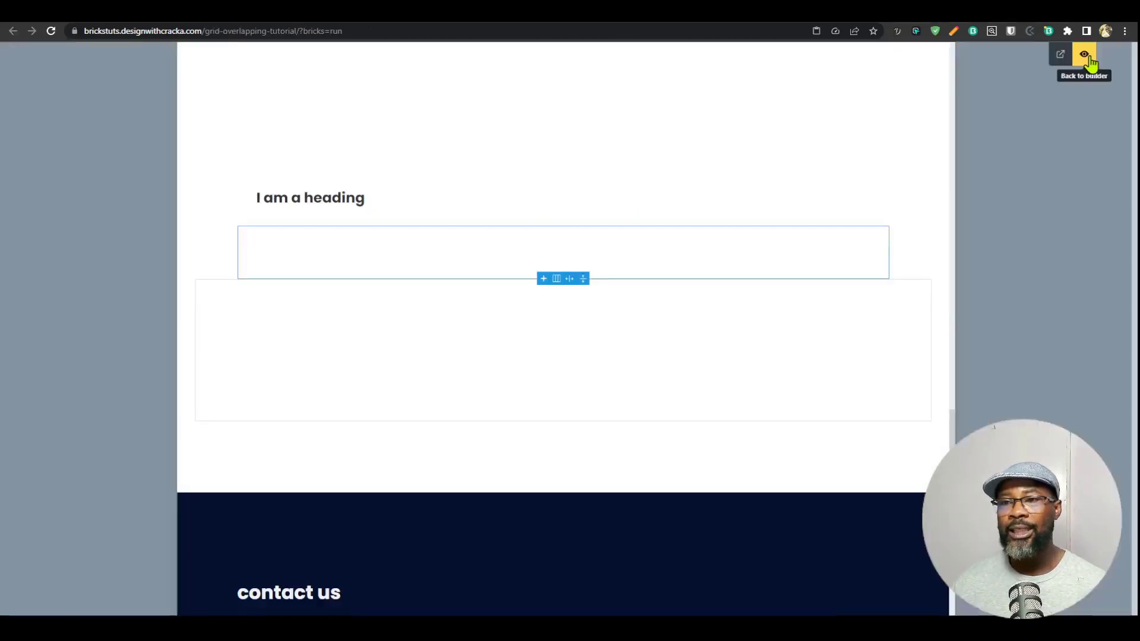
click(1085, 57)
click(1085, 56)
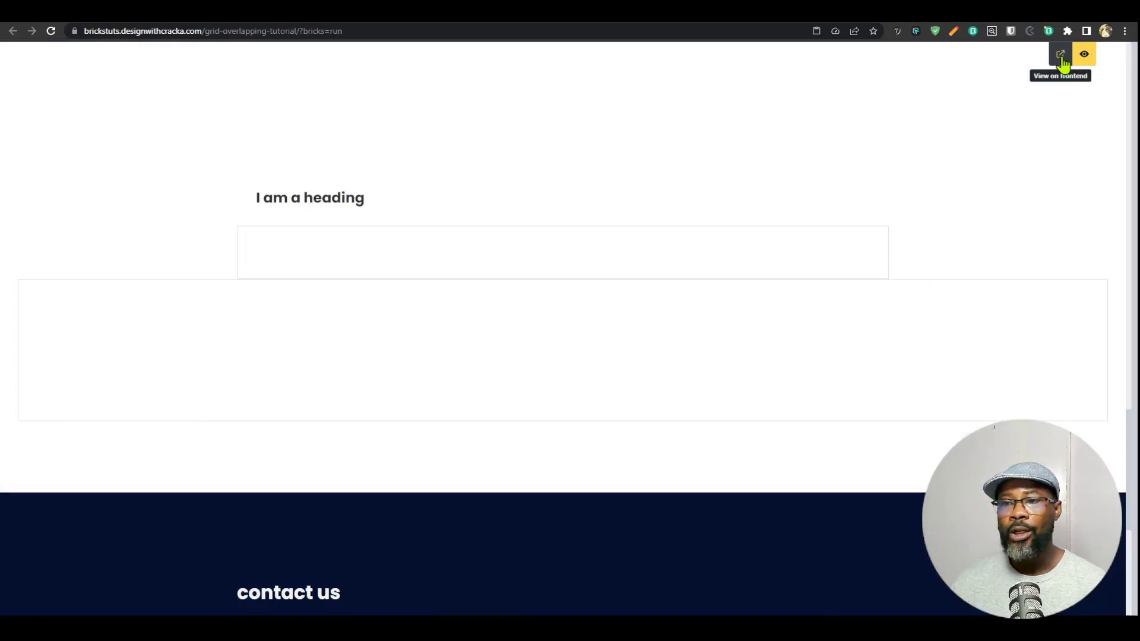
click(1085, 54)
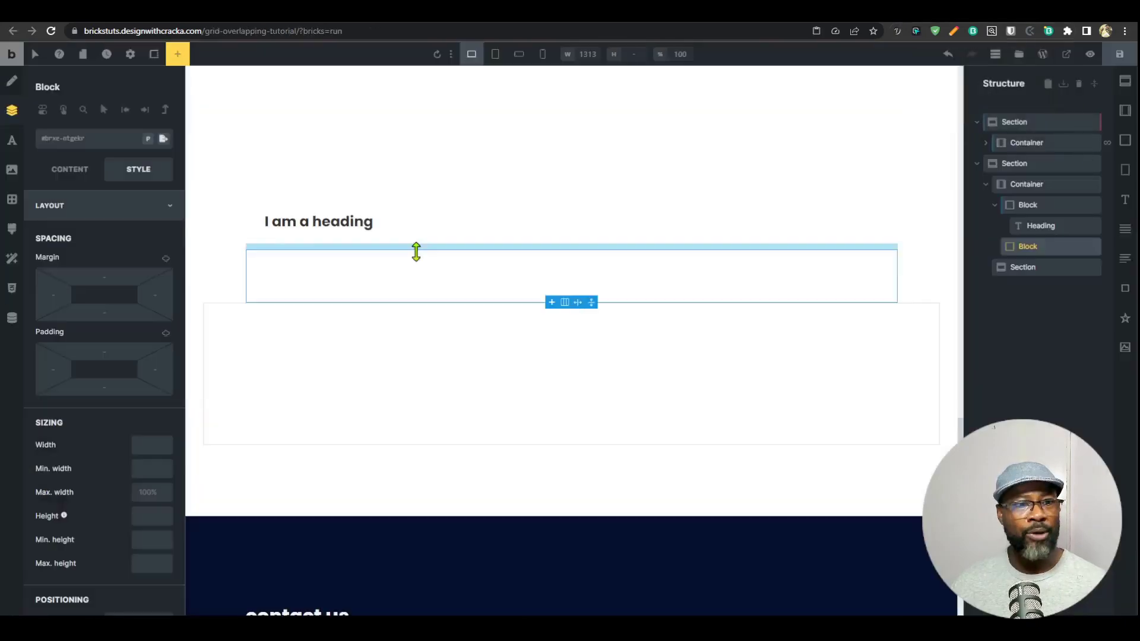
Step: Turn on X-Mode, examine the outlines of the post cards near the page's start, and turn X-Mode off again
scroll(654, 313, up, 10)
scroll(752, 313, up, 8)
click(155, 60)
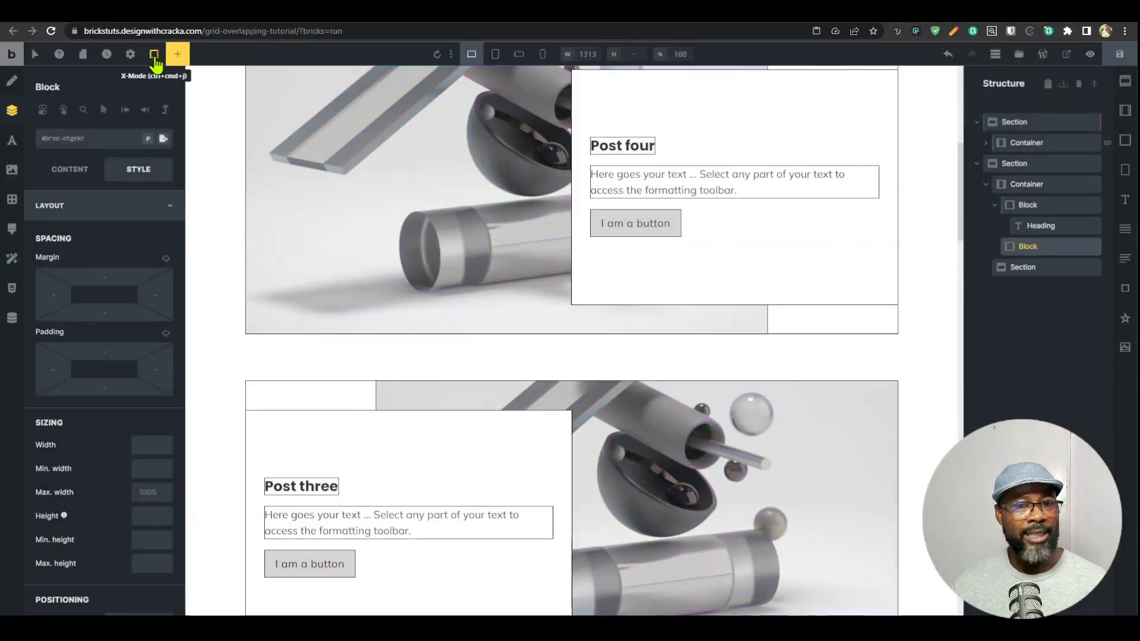
scroll(659, 350, up, 4)
scroll(664, 367, up, 3)
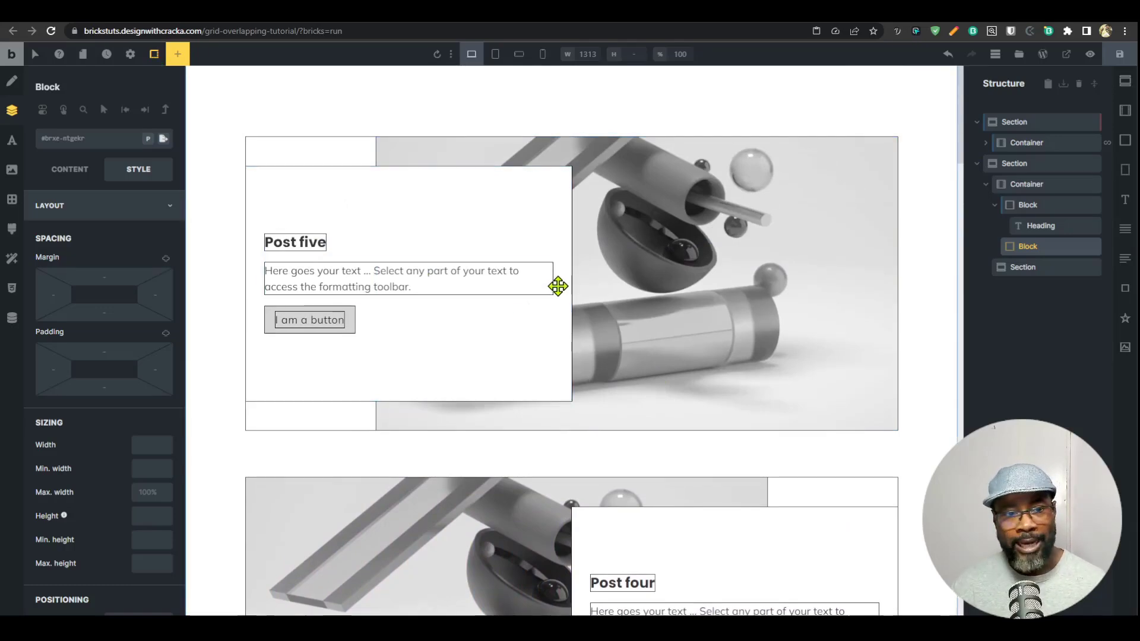
scroll(674, 403, down, 1)
scroll(675, 403, down, 4)
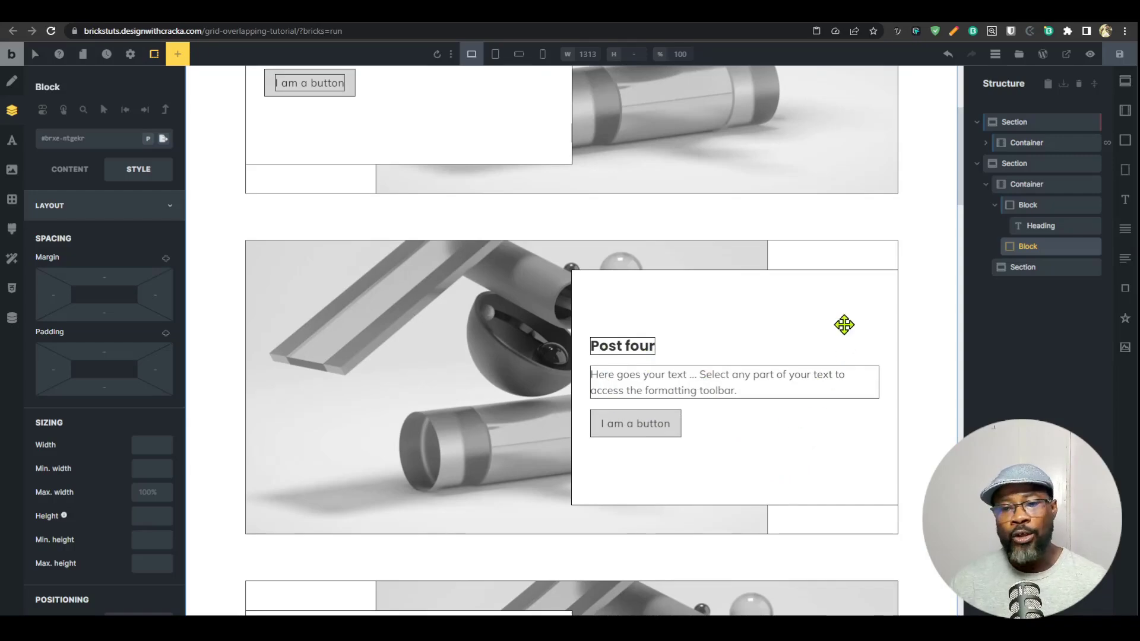
scroll(690, 433, down, 3)
scroll(690, 479, up, 3)
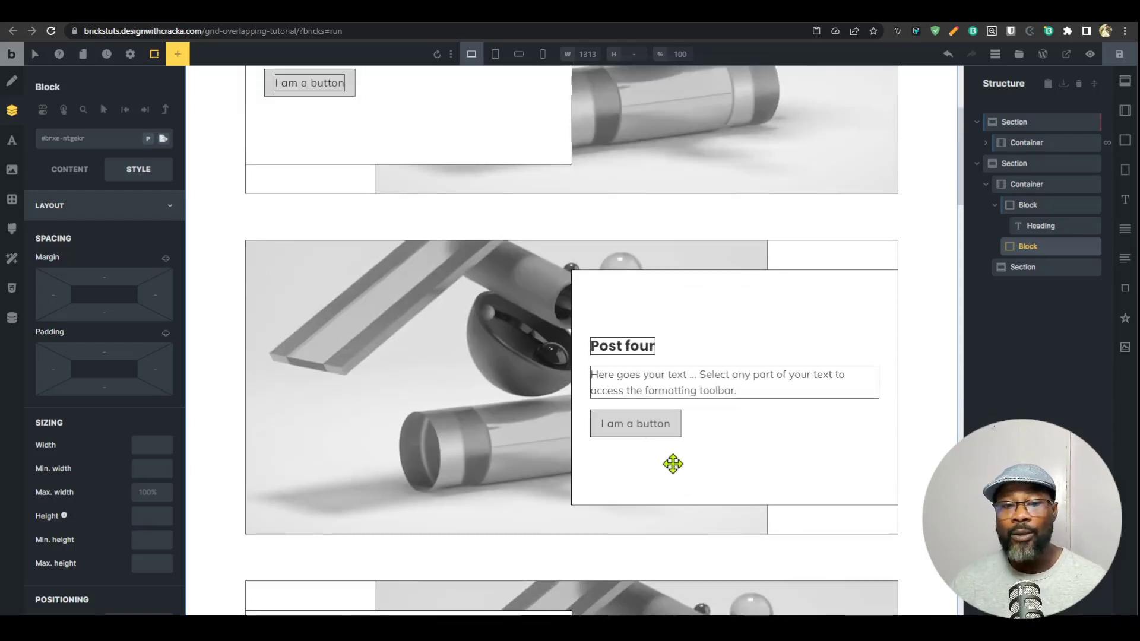
scroll(678, 382, up, 4)
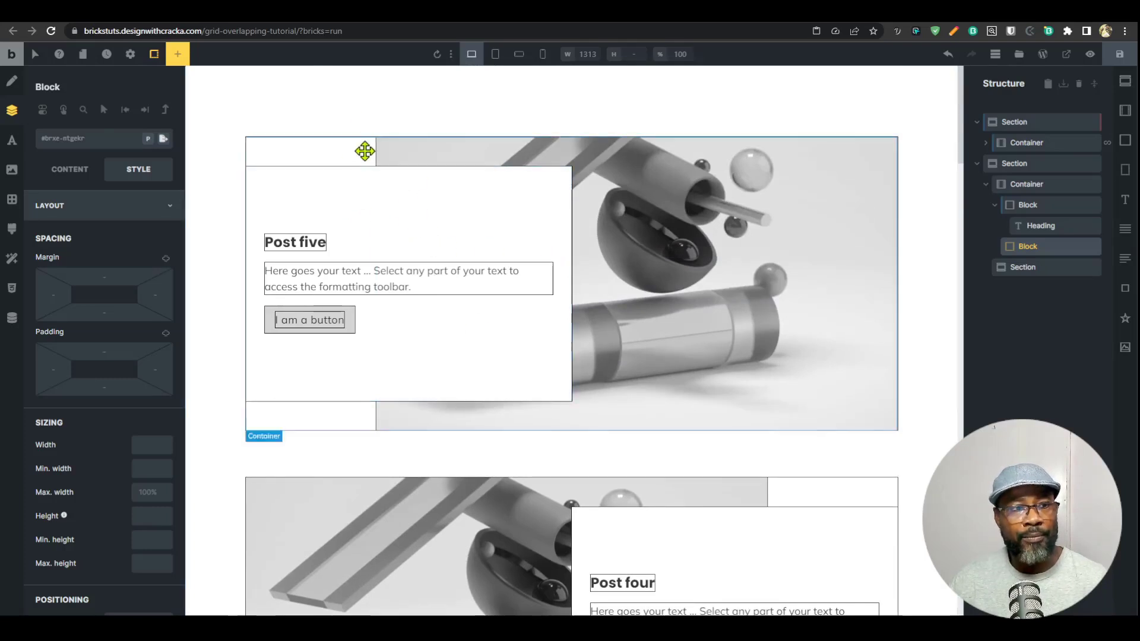
click(151, 54)
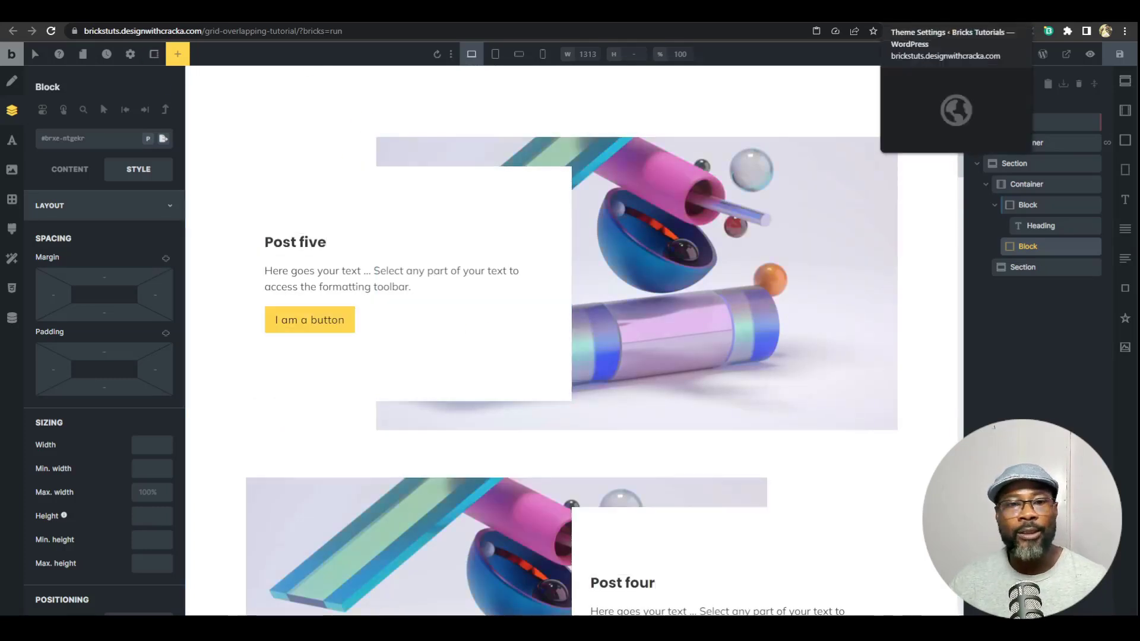
Step: In the WordPress theme settings, enable the Classes & Styles tweak that reorders global classes alphabetically and save the settings
click(918, 13)
click(149, 160)
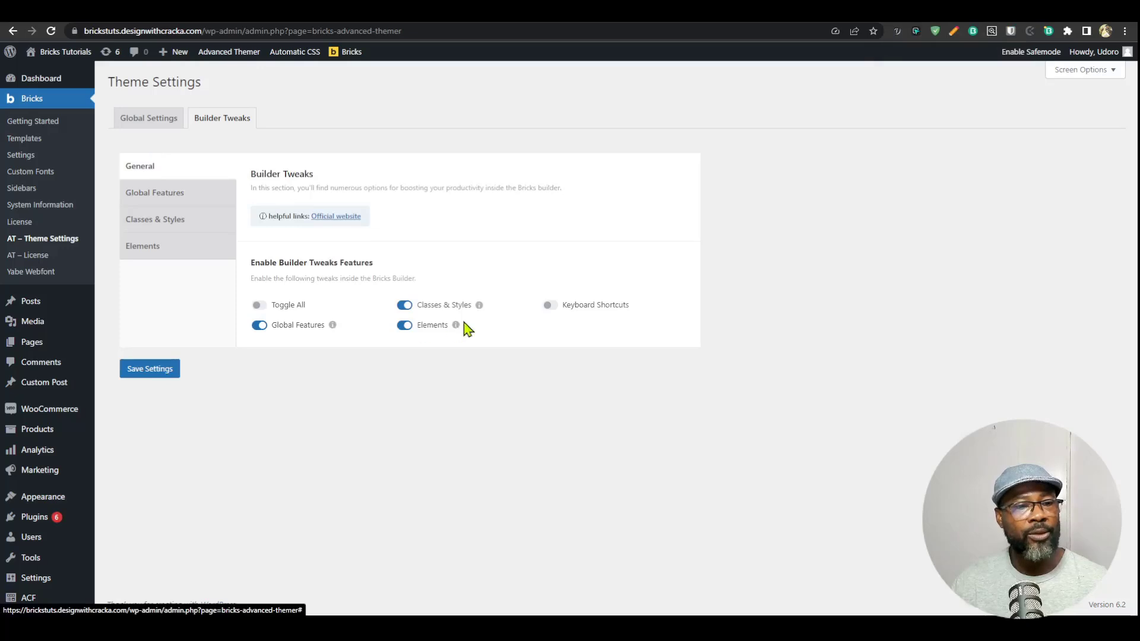
click(175, 201)
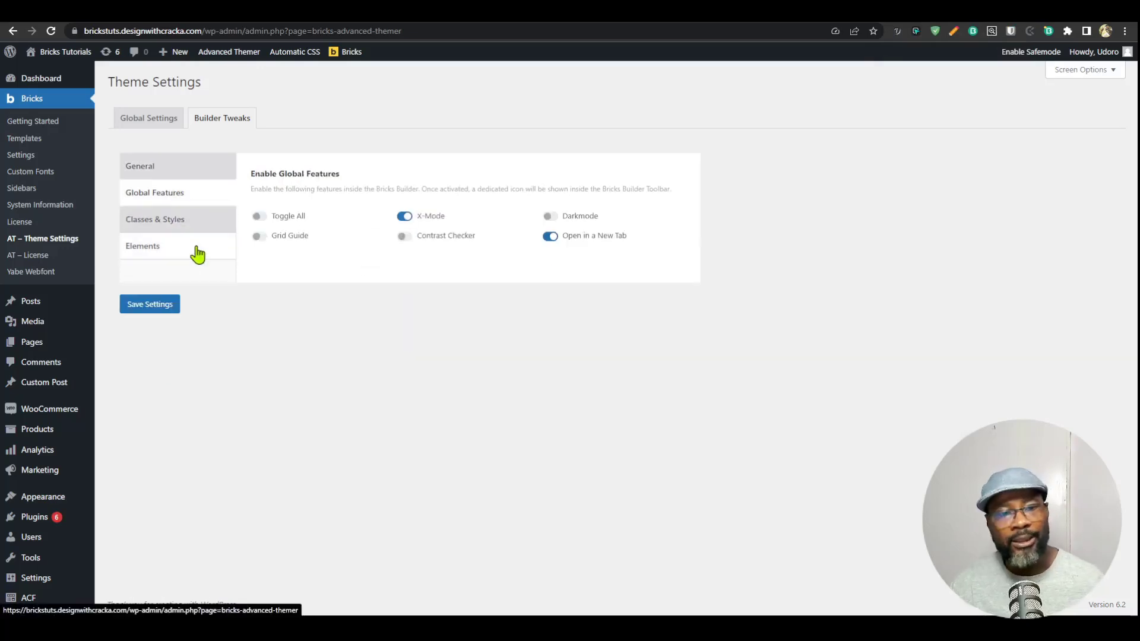
click(184, 222)
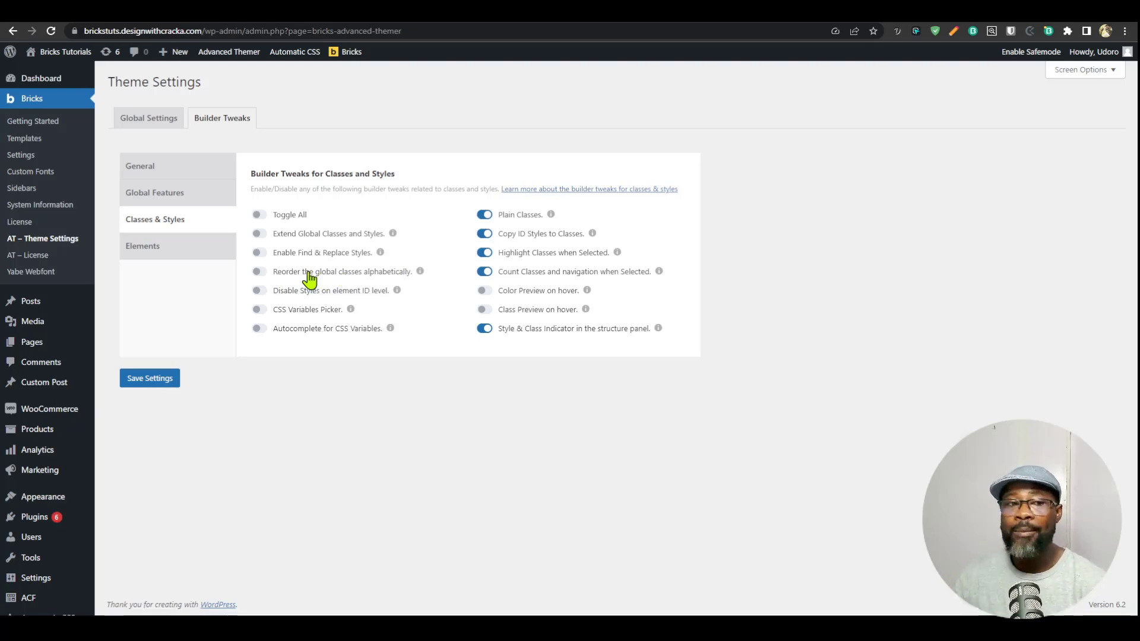
click(260, 272)
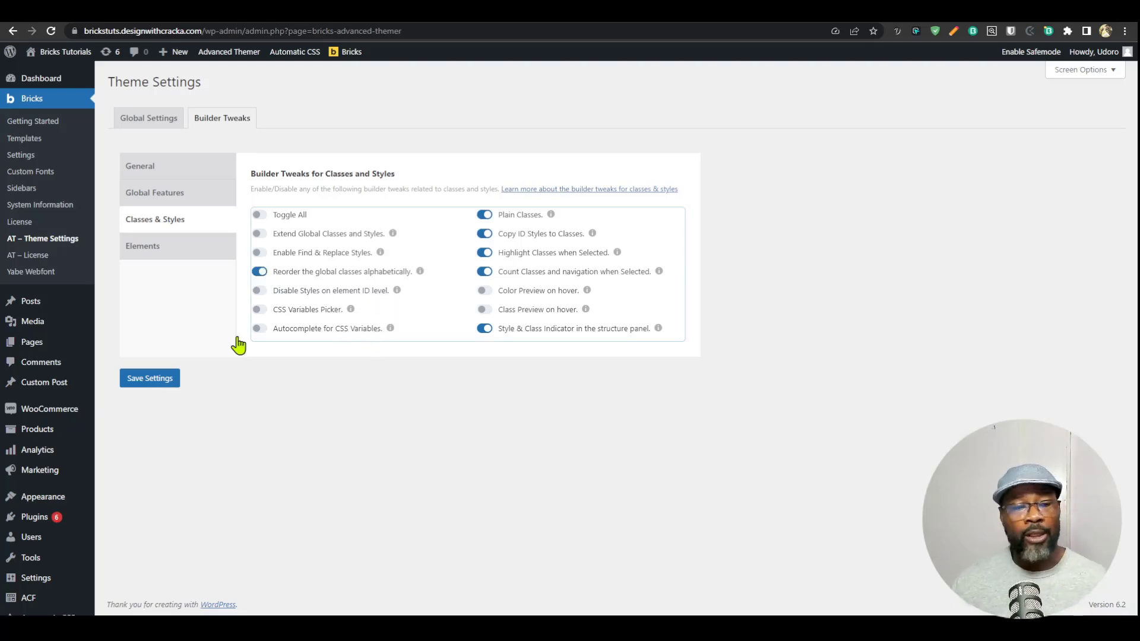
click(153, 385)
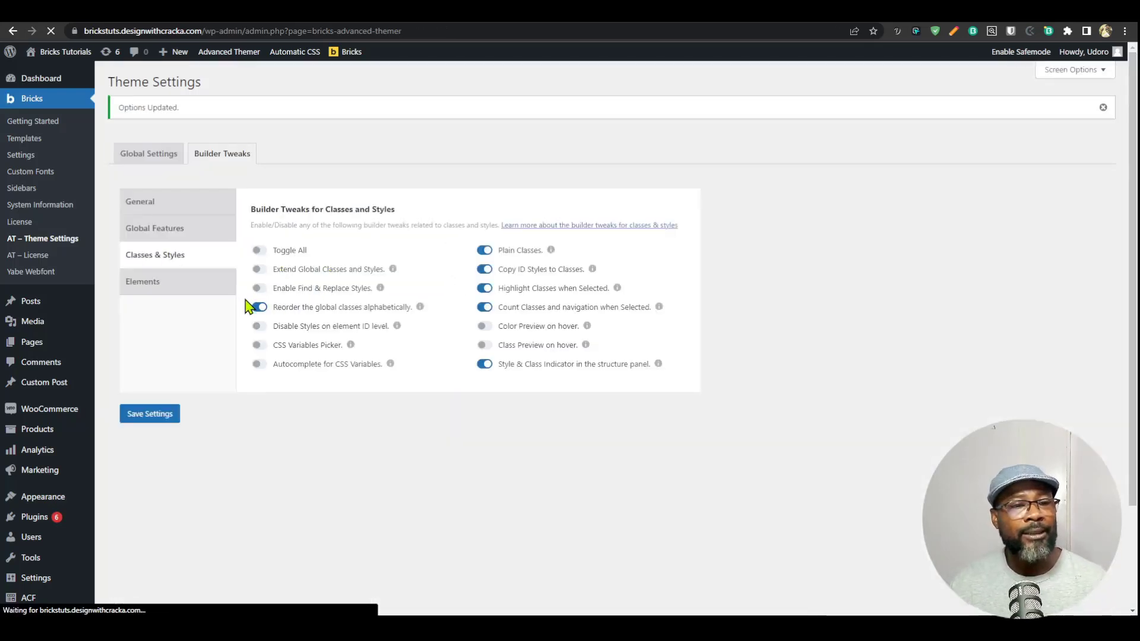
Step: Enable the Find & Replace Styles and Extend Global Classes and Styles tweaks, save the settings and reload the Bricks builder page
click(259, 288)
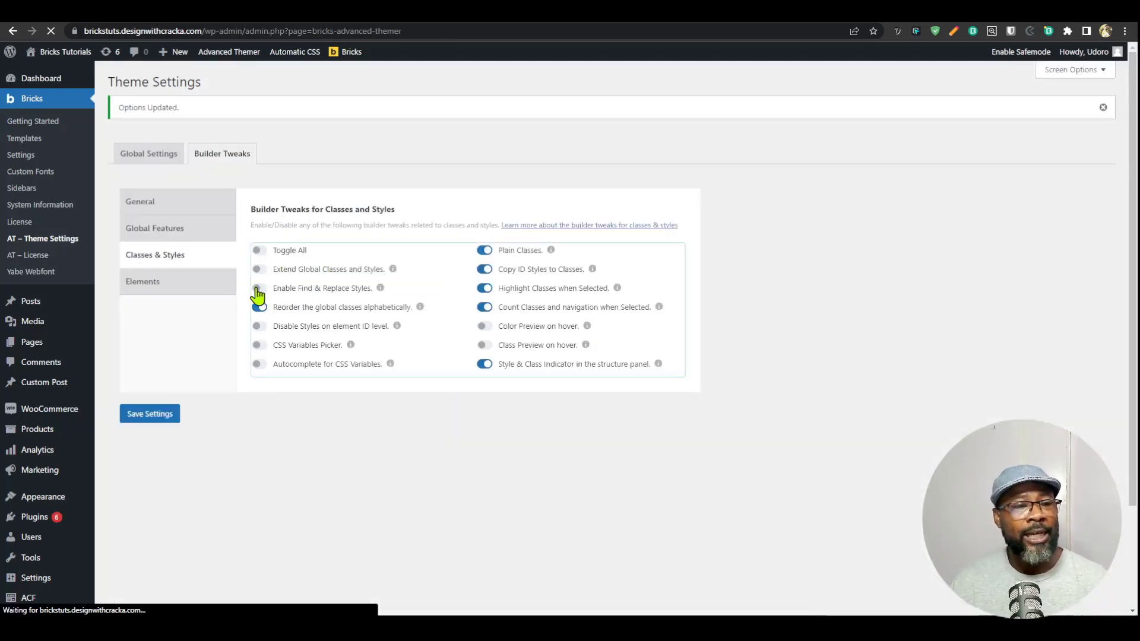
click(259, 269)
click(159, 413)
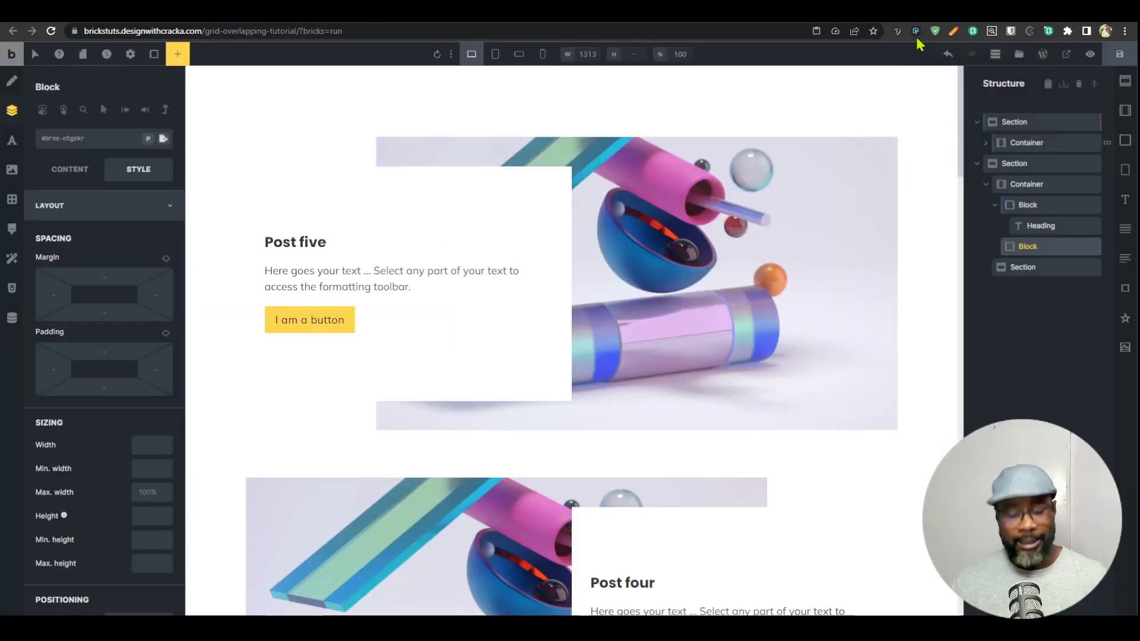
key(F5)
click(637, 105)
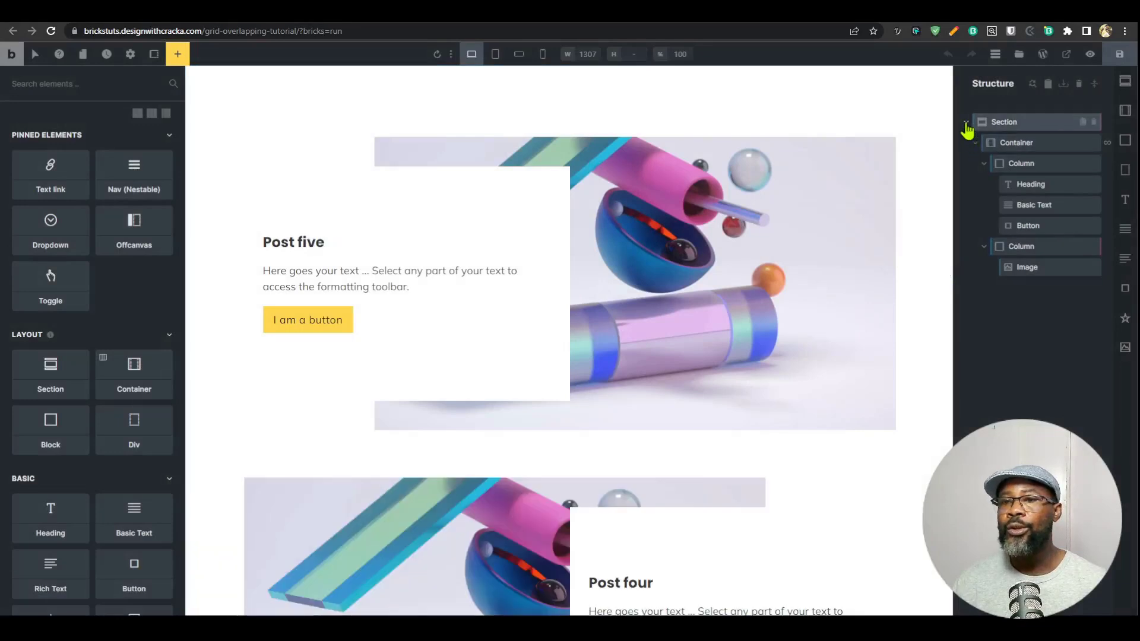
Step: Add a new section after the existing one and nest an empty container inside it
click(968, 123)
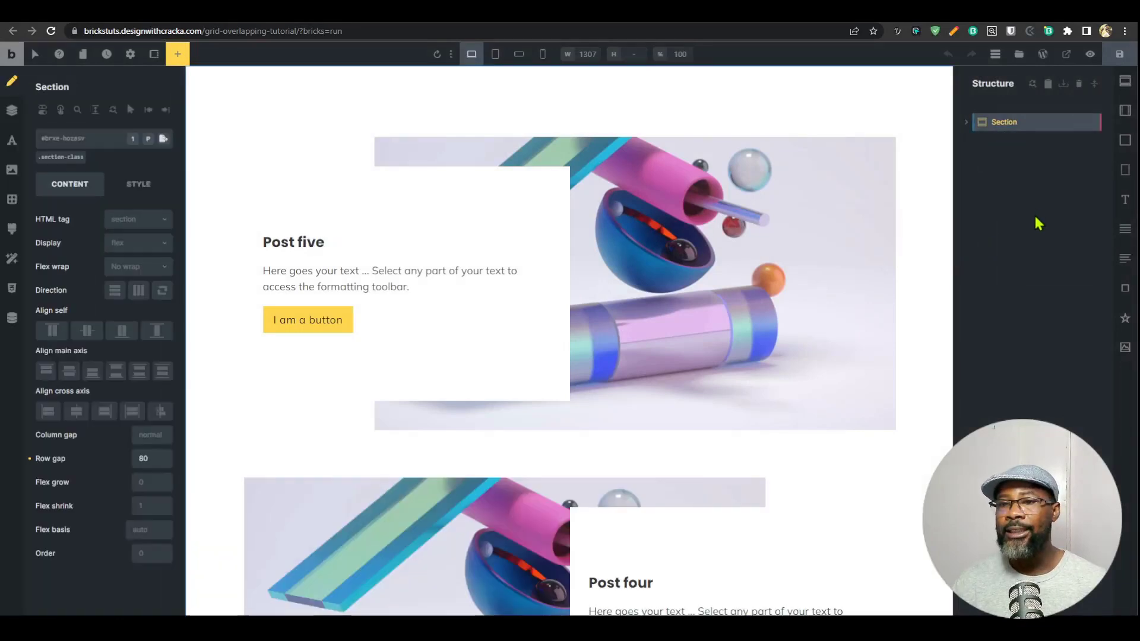
click(1039, 224)
click(1125, 82)
click(1125, 111)
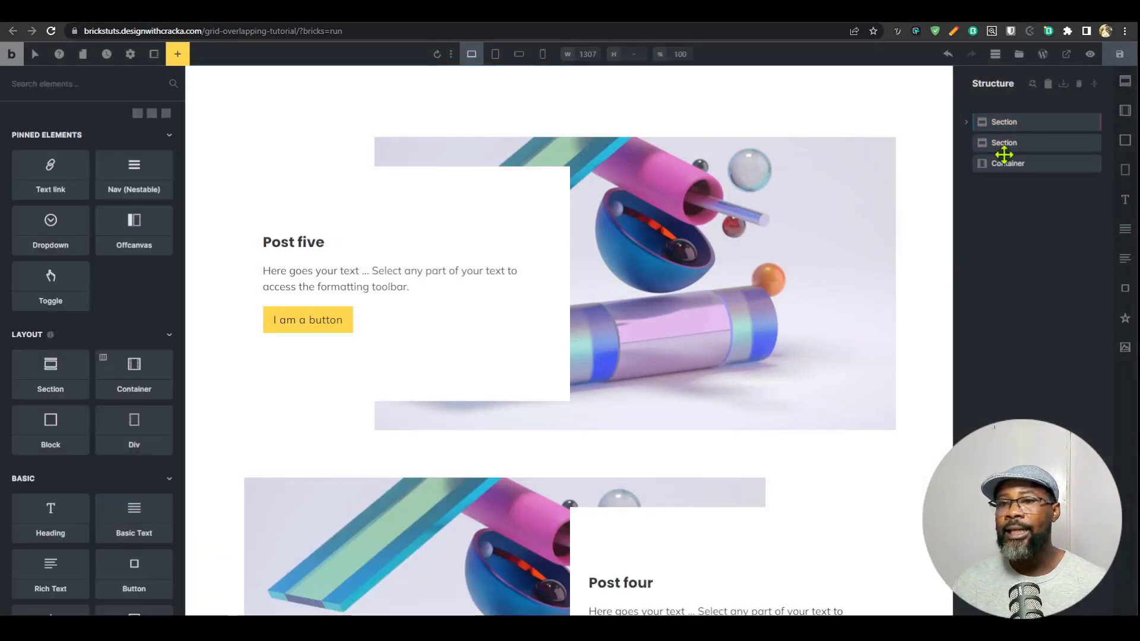
drag(977, 163, 1004, 145)
click(1018, 165)
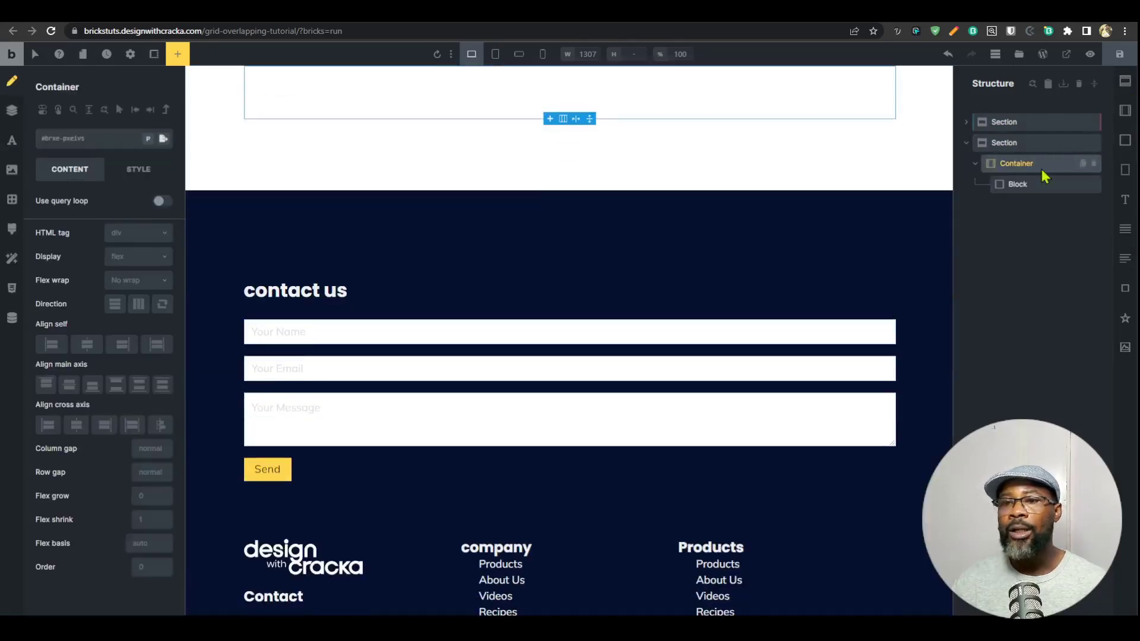
click(1031, 189)
click(1094, 186)
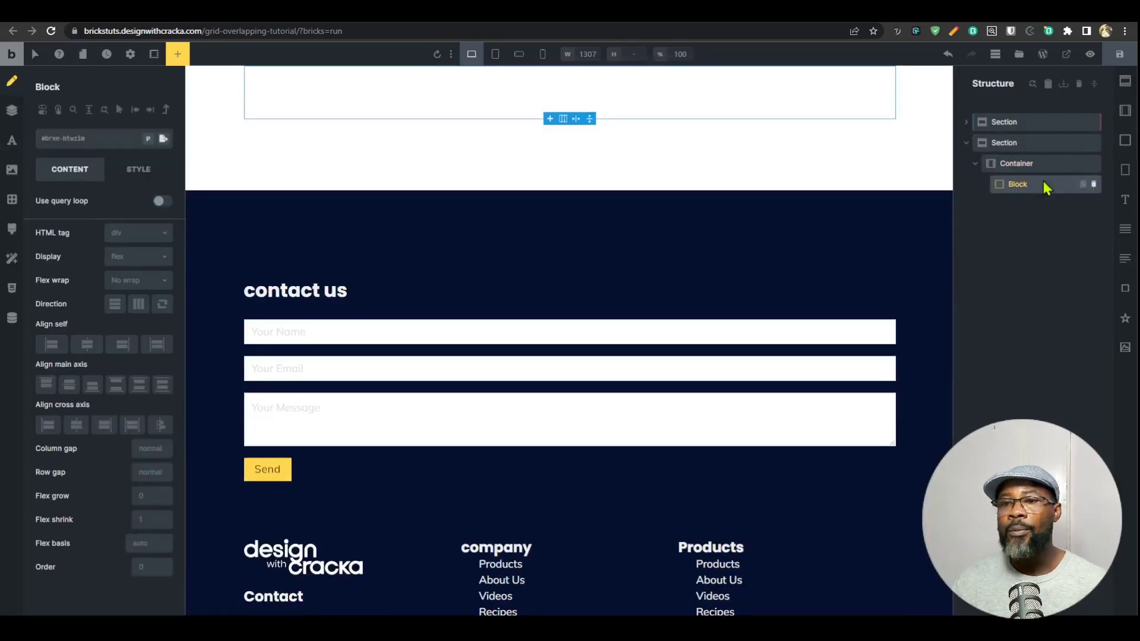
Step: Split the new container into four equal columns
scroll(594, 257, up, 4)
click(563, 356)
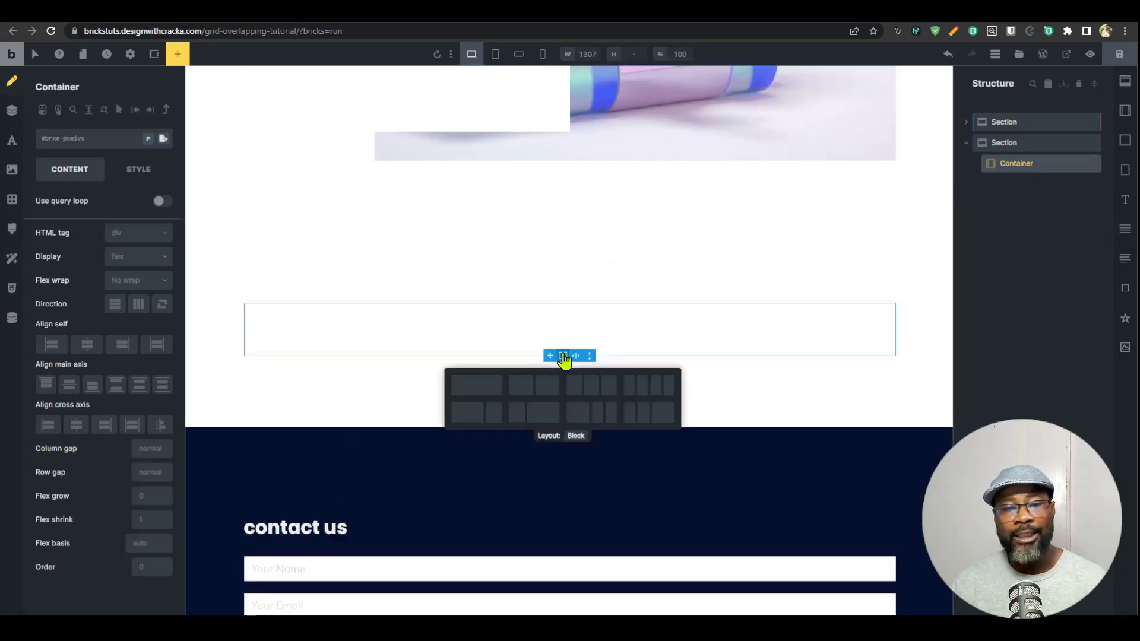
click(662, 387)
Step: Create a global class named extend-class on the first column of the new container
click(369, 320)
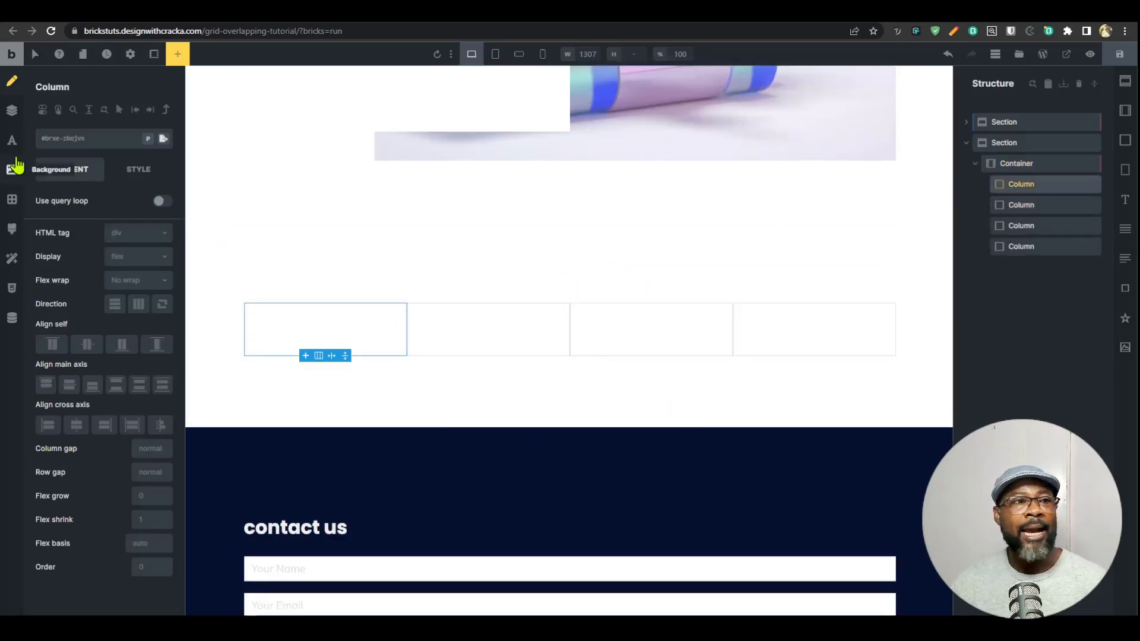
click(80, 141)
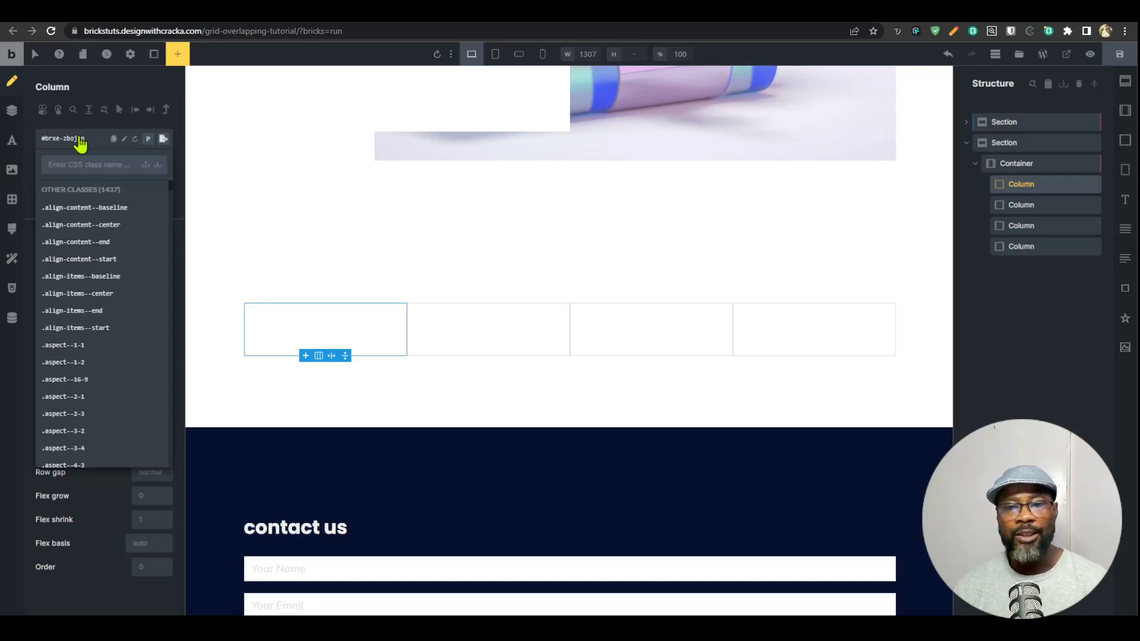
text(ex)
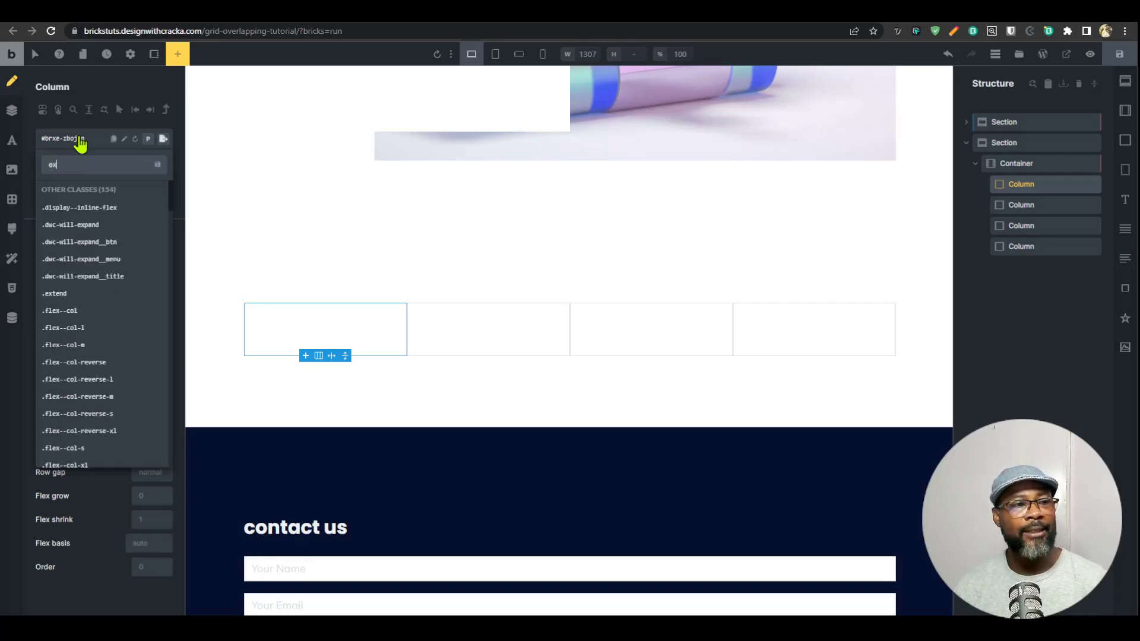
text(tend-class)
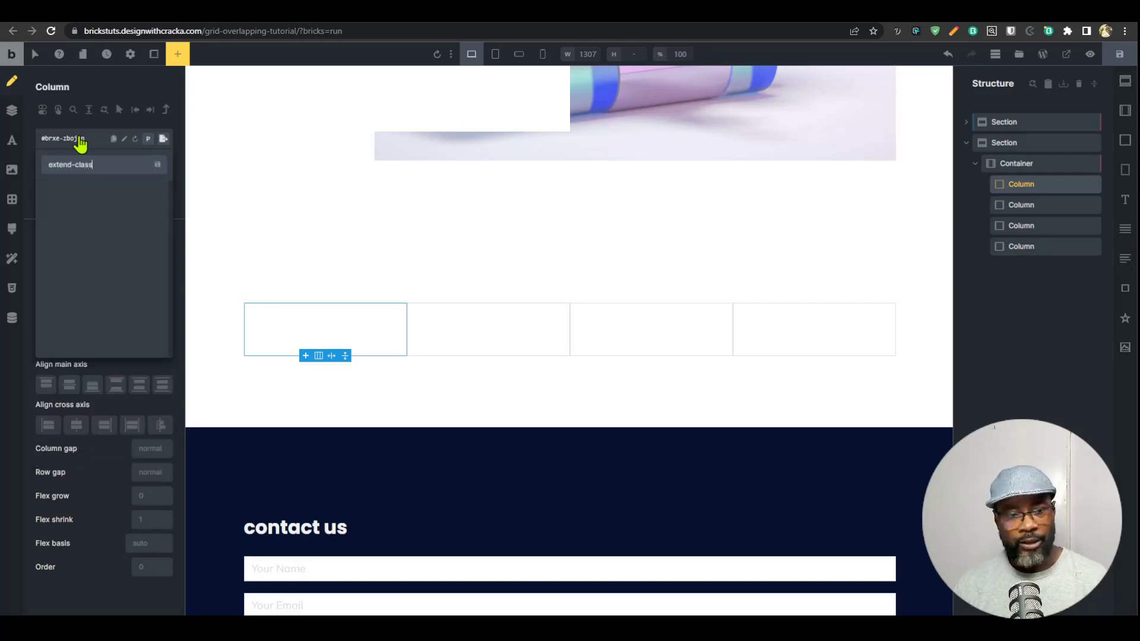
key(Return)
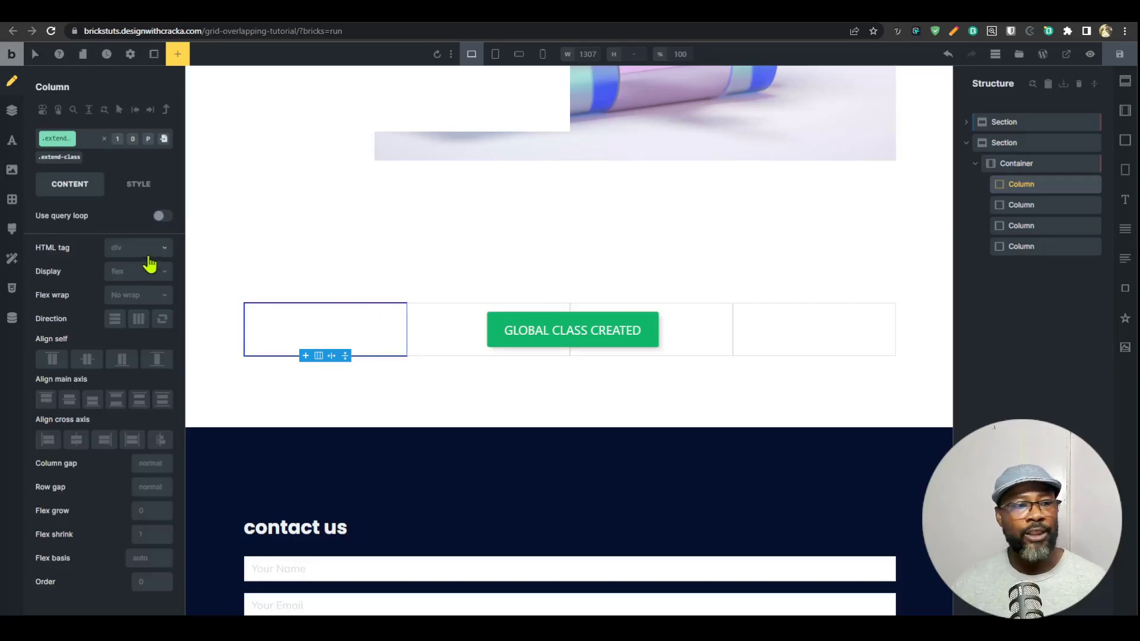
Step: Give .extend-class a semi-transparent light pink-purple background color
click(140, 188)
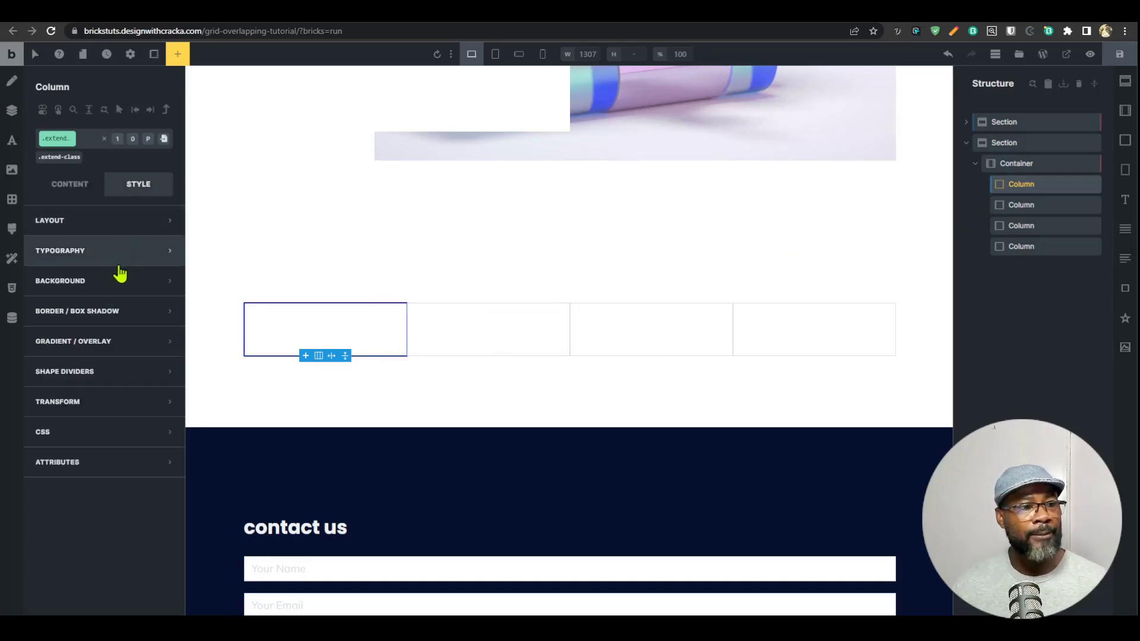
click(107, 285)
click(164, 309)
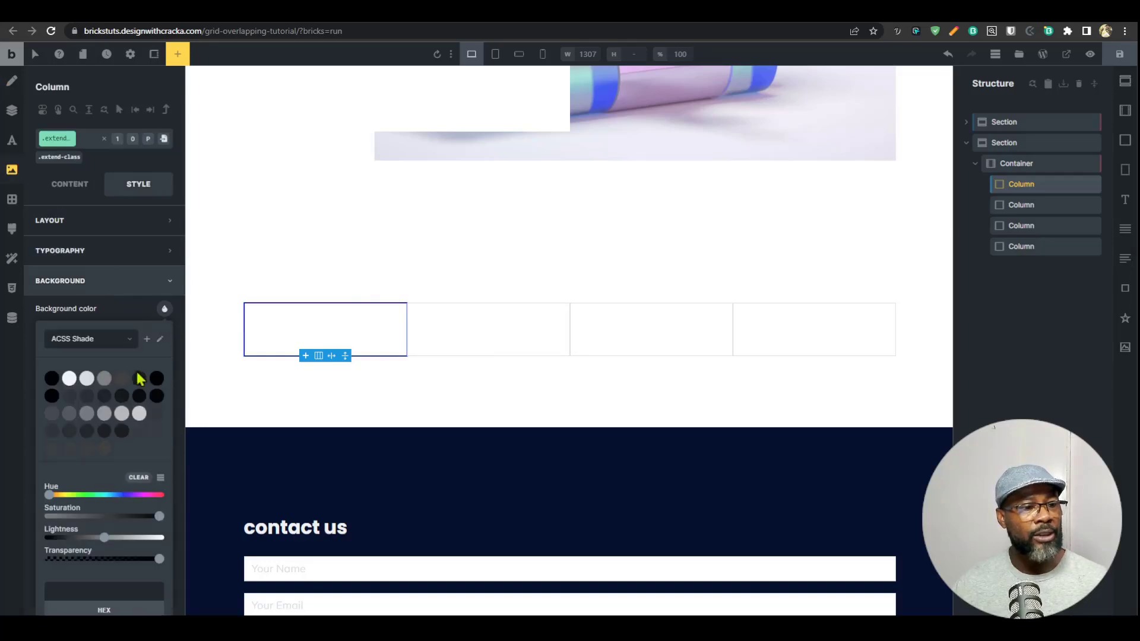
click(122, 416)
click(138, 497)
drag(142, 519, 145, 517)
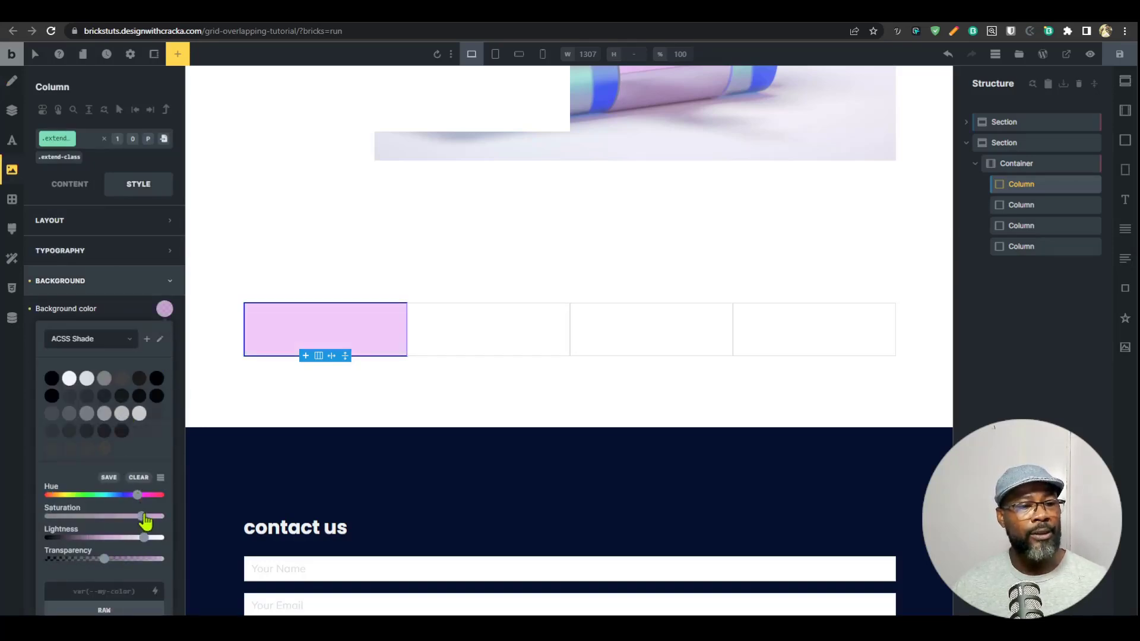
scroll(601, 234, up, 1)
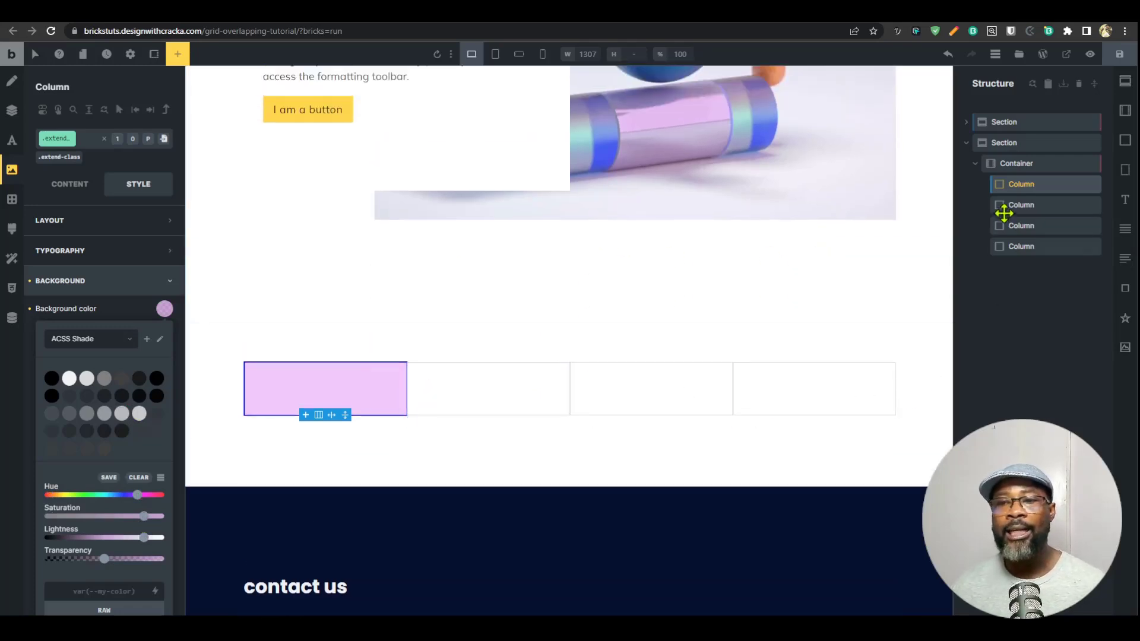
Step: Extend the first column's global class to the block elements on the same DOM level (siblings)
right_click(370, 390)
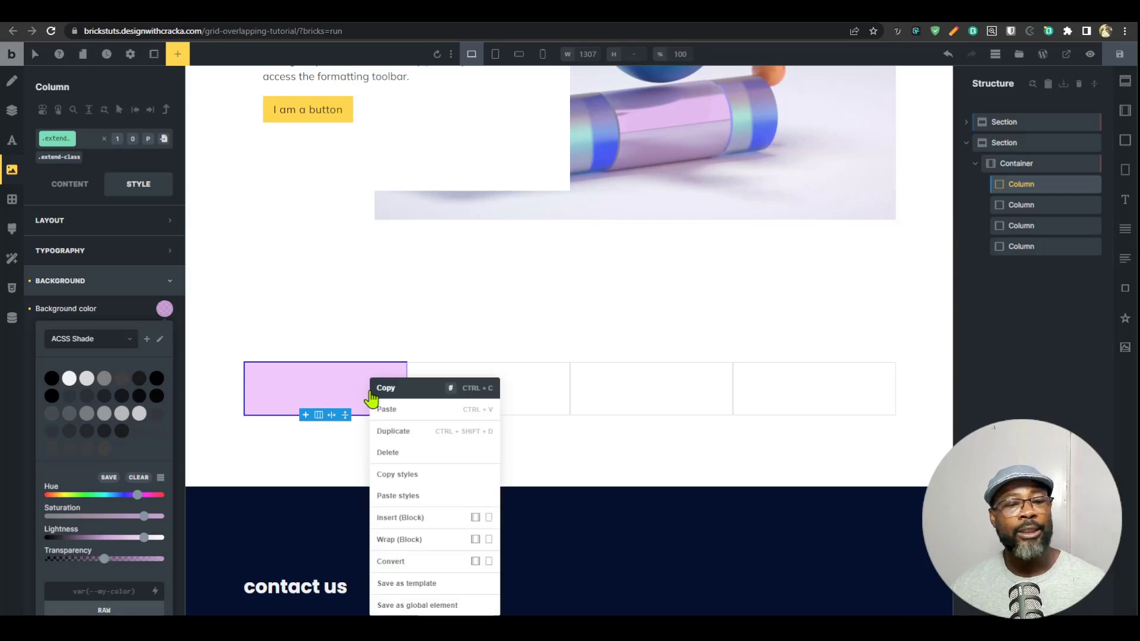
click(392, 478)
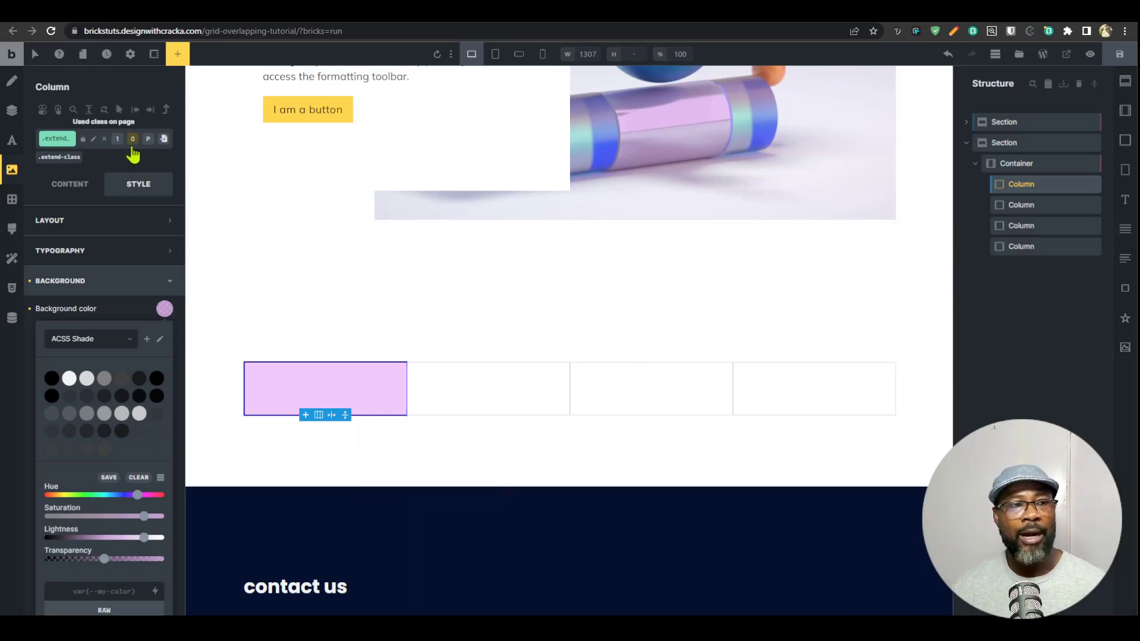
click(89, 111)
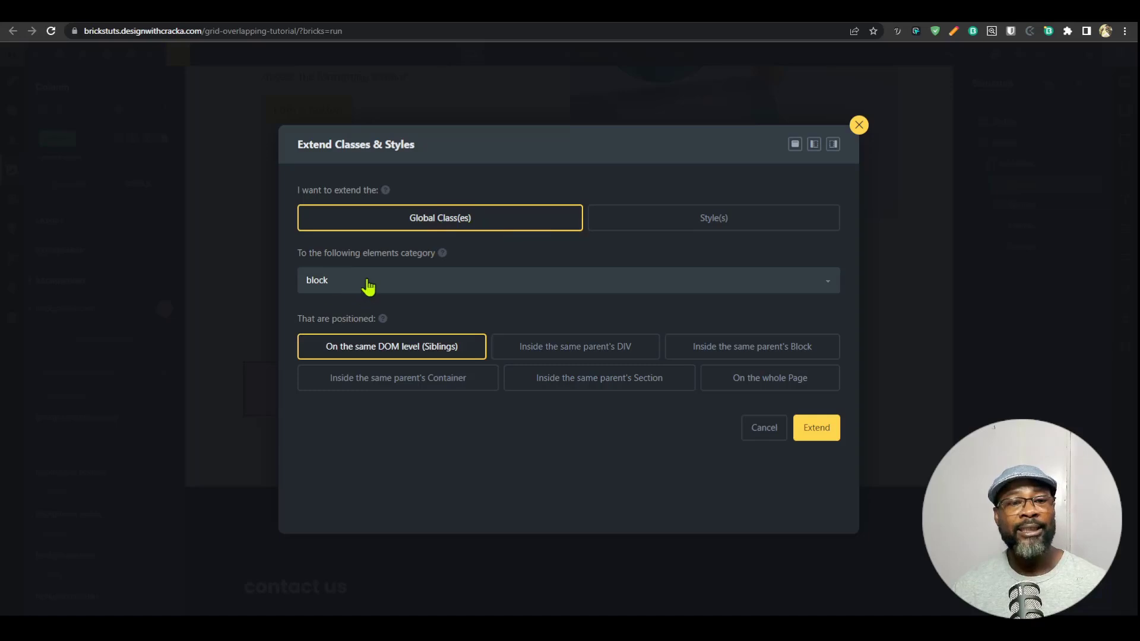
click(859, 126)
click(88, 117)
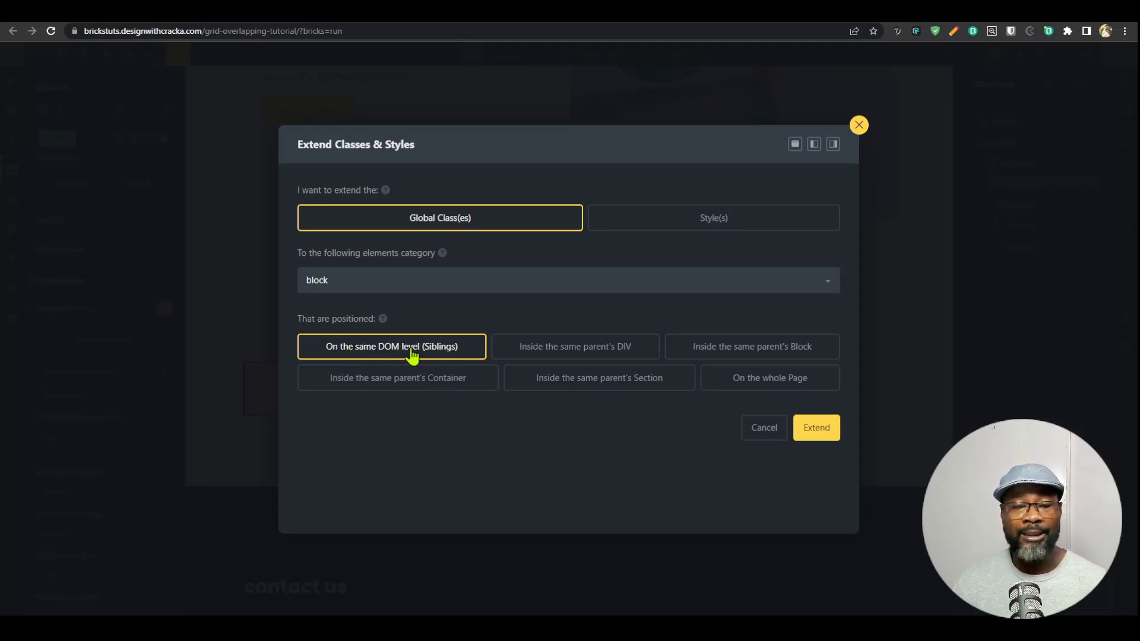
click(825, 431)
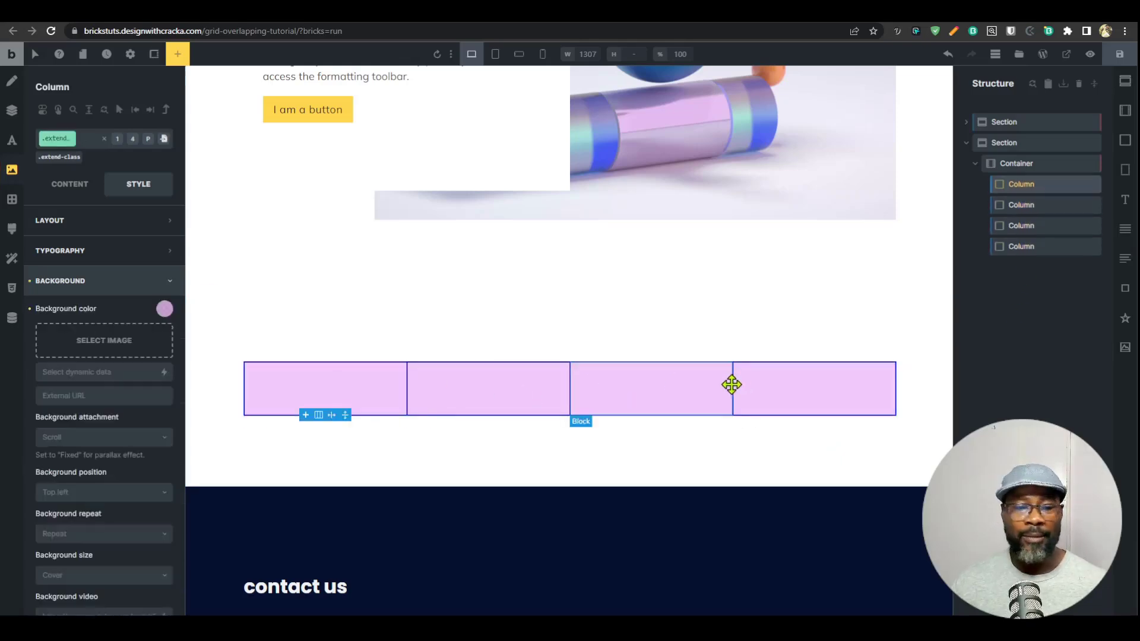
Step: Undo the last change, reselect .extend-class on the first column and set its background color to #d4c7ff
click(949, 54)
click(1049, 188)
scroll(394, 321, up, 5)
click(57, 161)
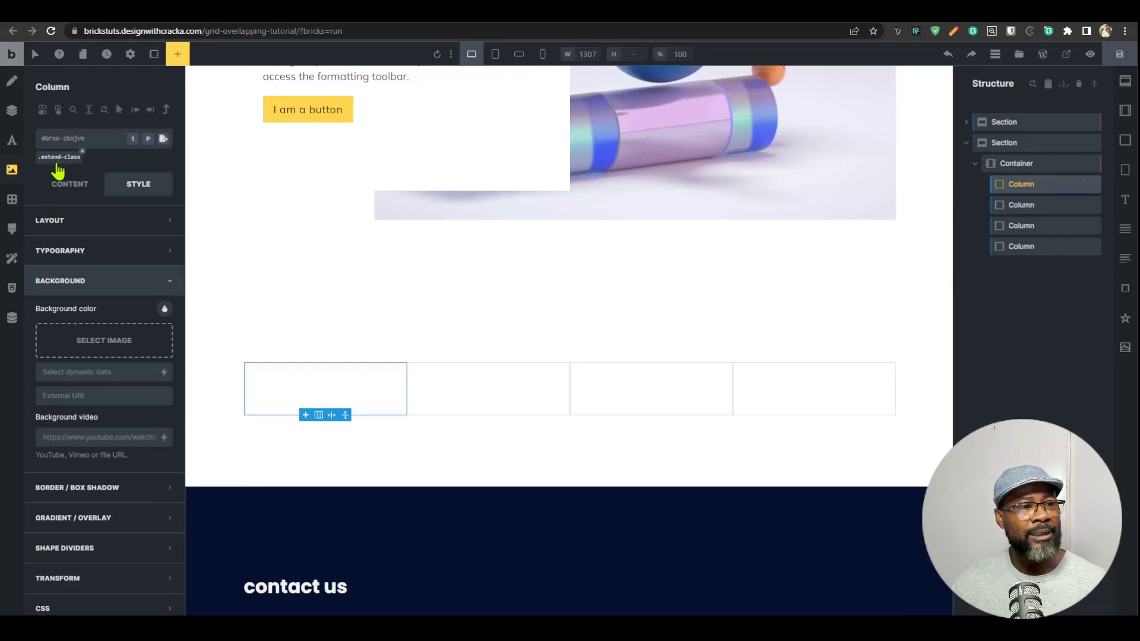
click(59, 158)
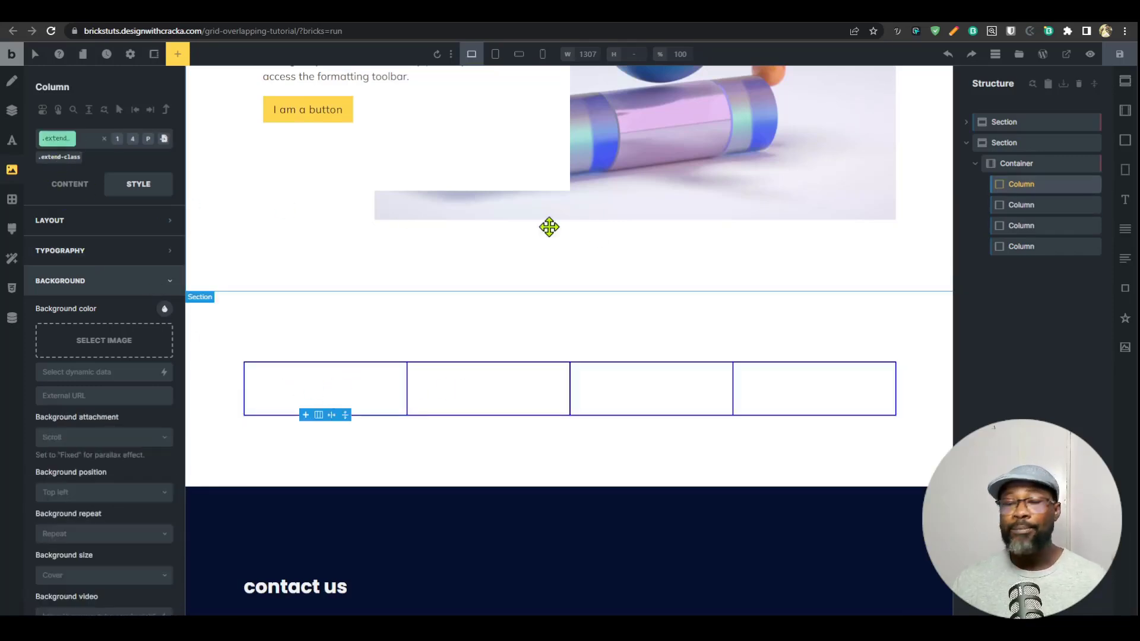
click(165, 309)
click(126, 495)
drag(119, 537, 149, 542)
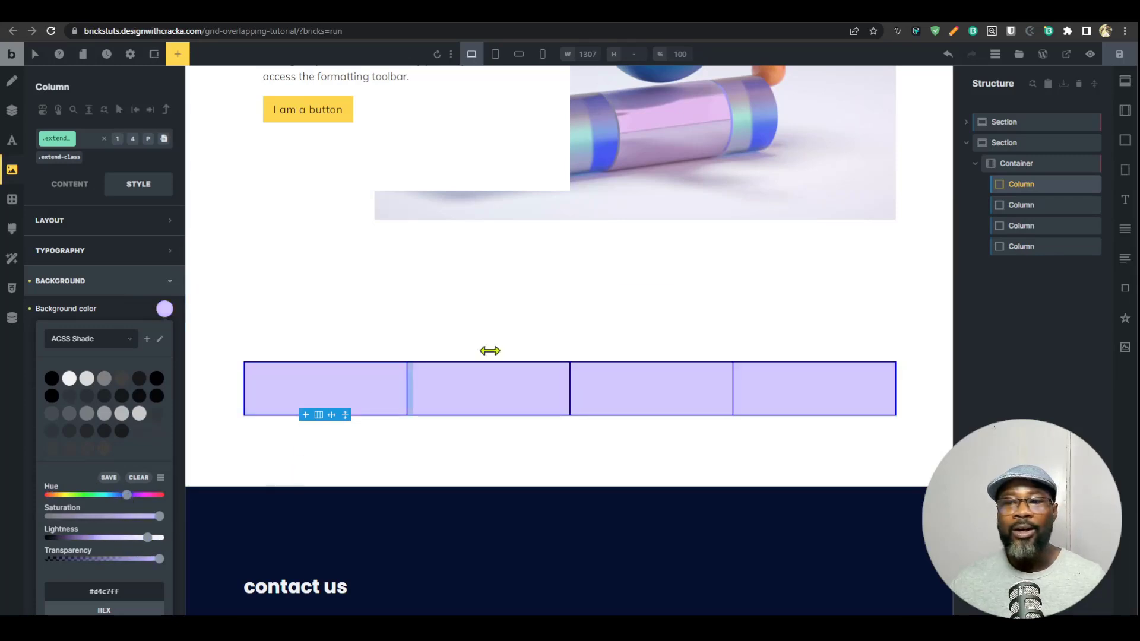
Step: Check the styling on the individual columns and delete all four from the new container
click(1030, 206)
click(1017, 228)
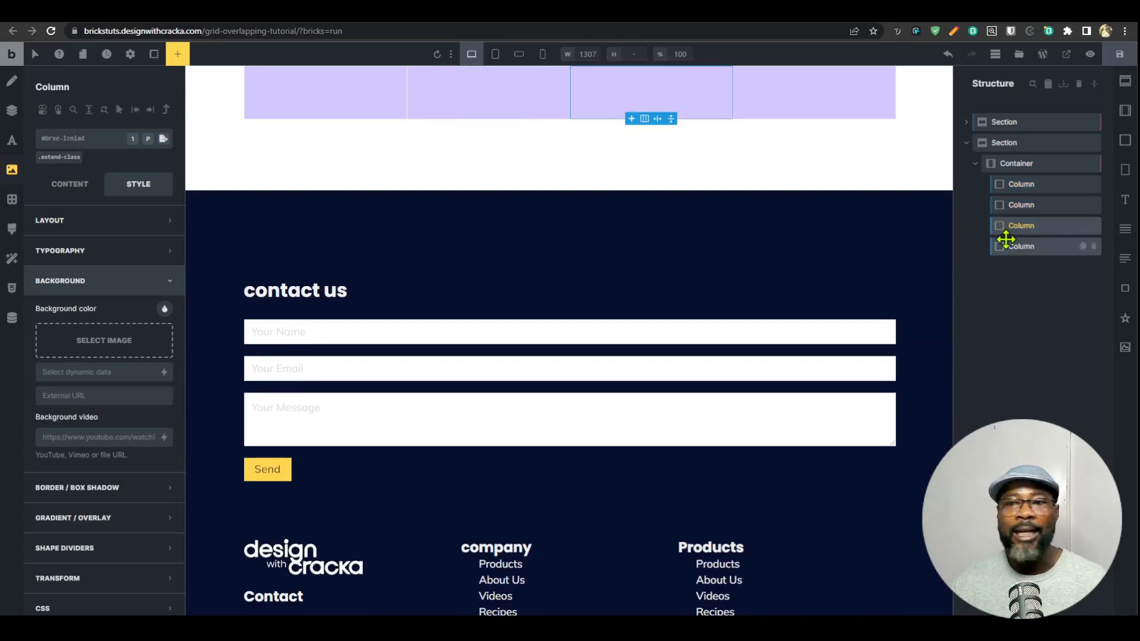
click(1024, 185)
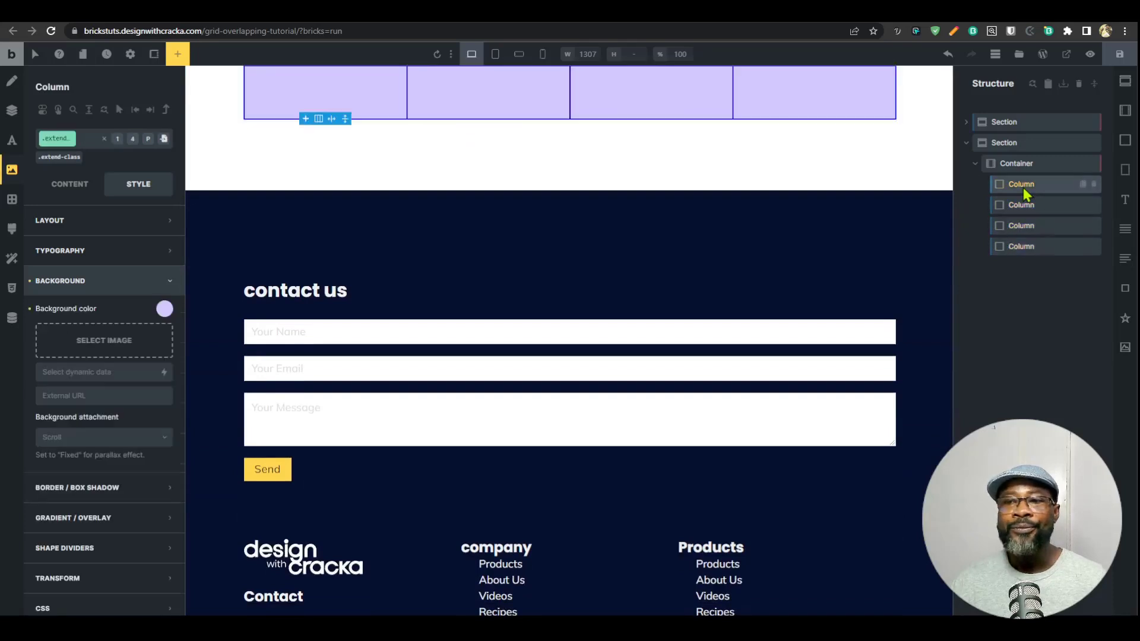
click(1094, 185)
click(1095, 186)
click(1094, 185)
click(1095, 185)
Step: Add a block to the empty container and duplicate it three times to make four blocks
click(1126, 141)
click(1071, 185)
click(1083, 186)
click(1083, 185)
click(1083, 185)
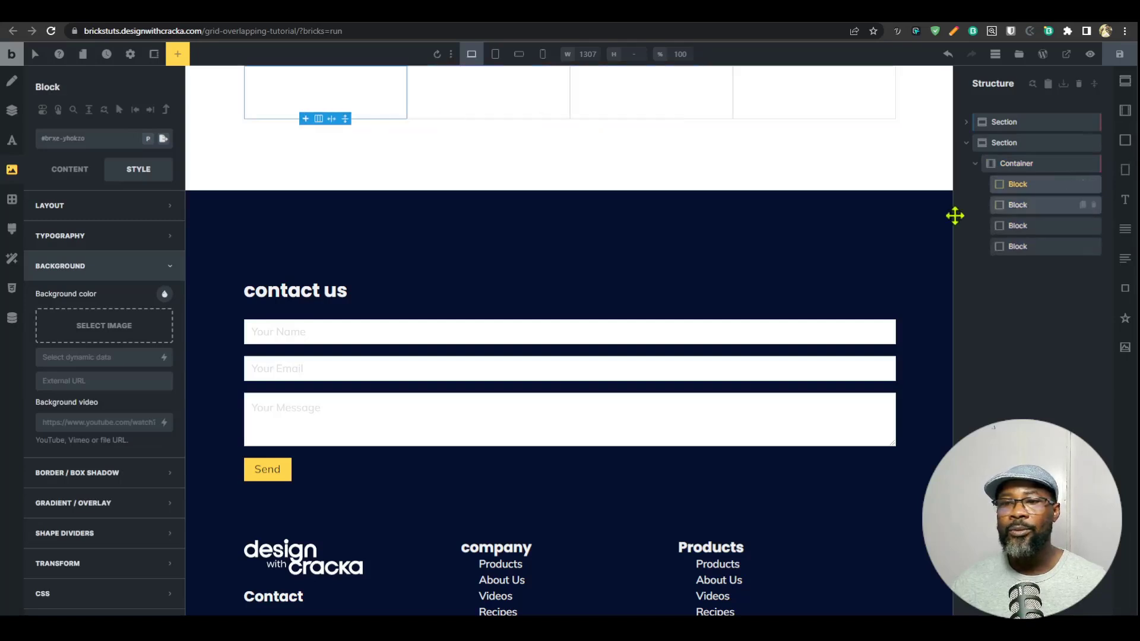
Step: Assign the global class extend-class to the first block in the new container
scroll(847, 287, up, 4)
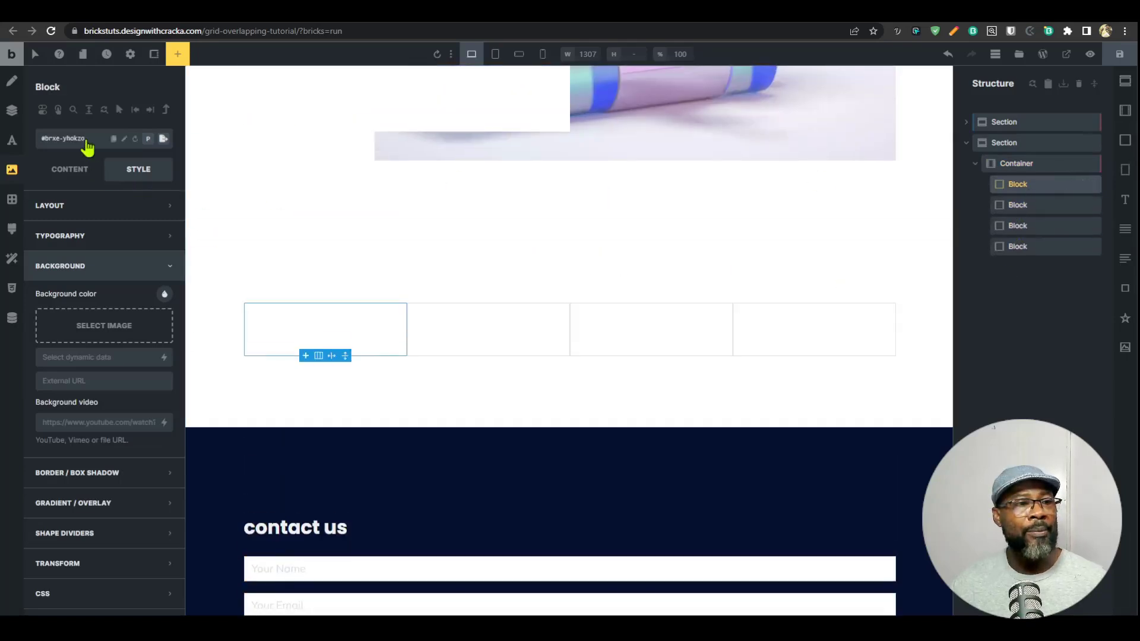
click(86, 142)
text(extend)
key(Return)
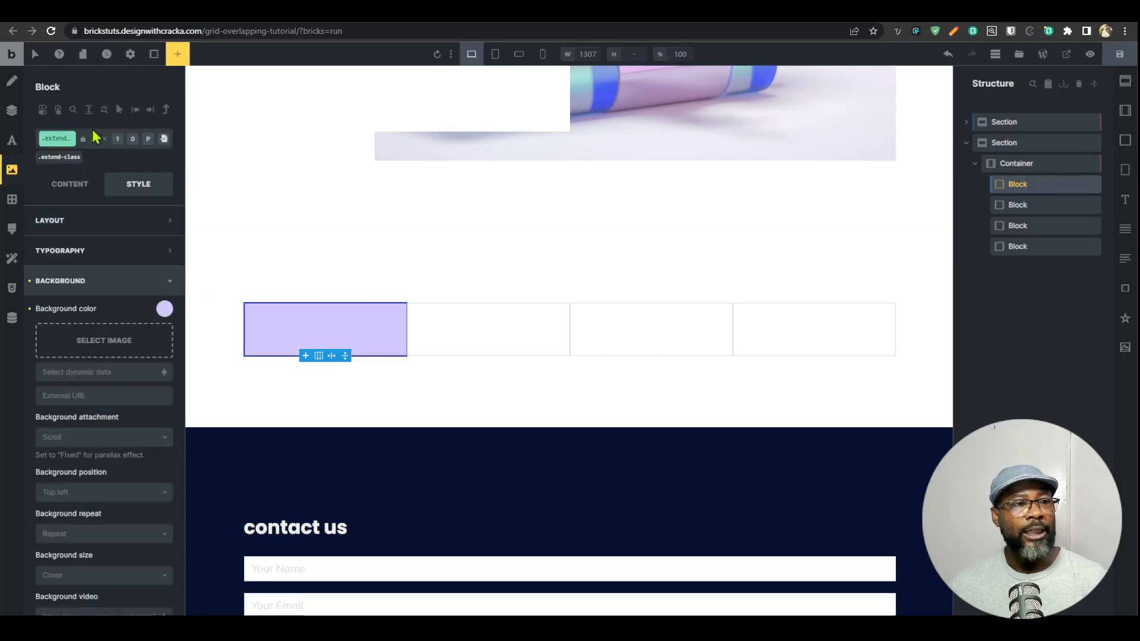
Step: Try to extend the first block's global class to block elements inside the same parent's DIV
click(99, 139)
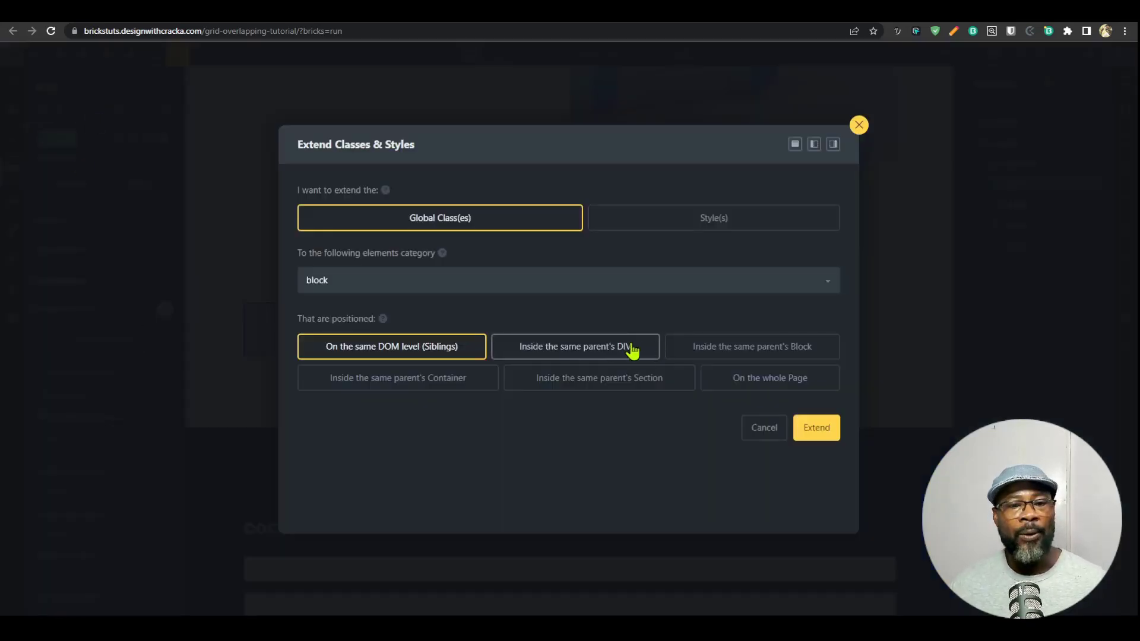
click(572, 357)
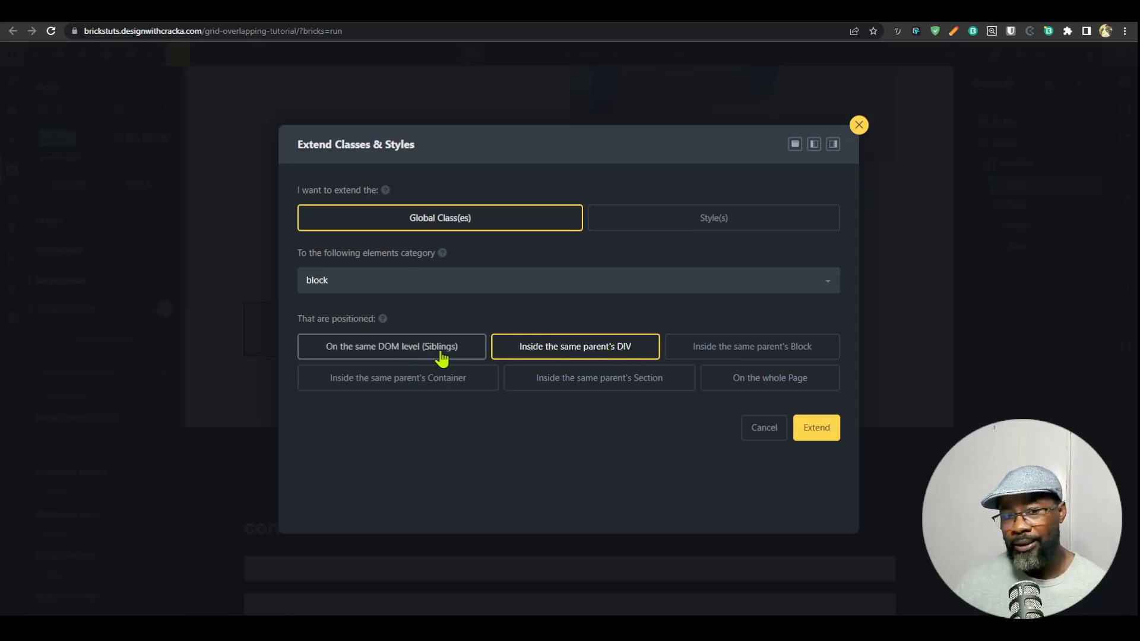
click(709, 355)
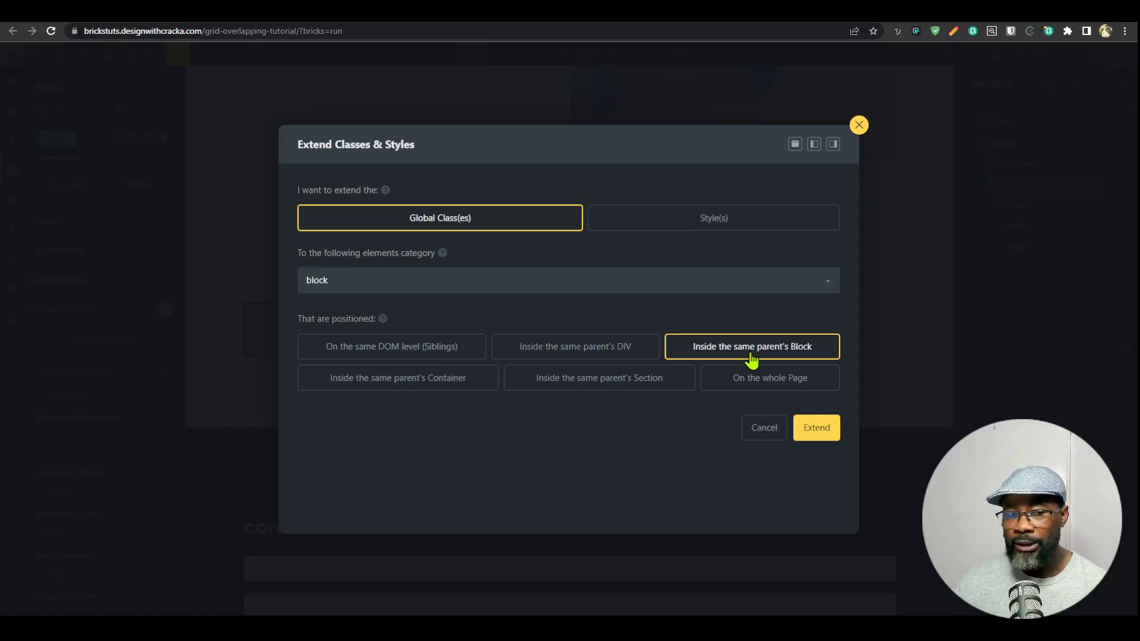
click(618, 356)
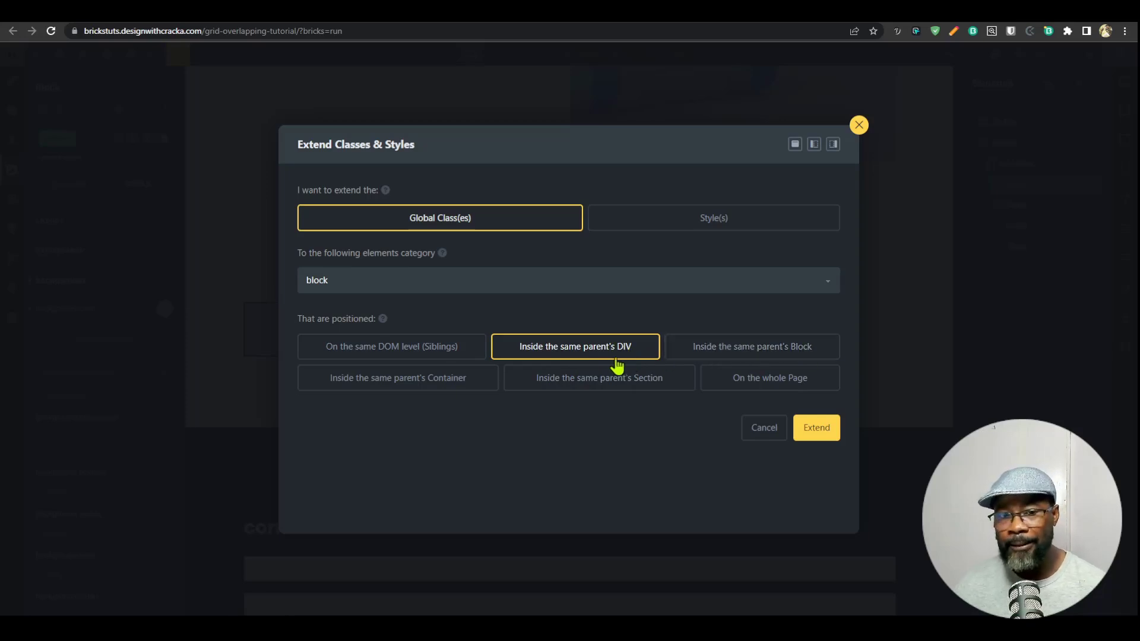
click(830, 436)
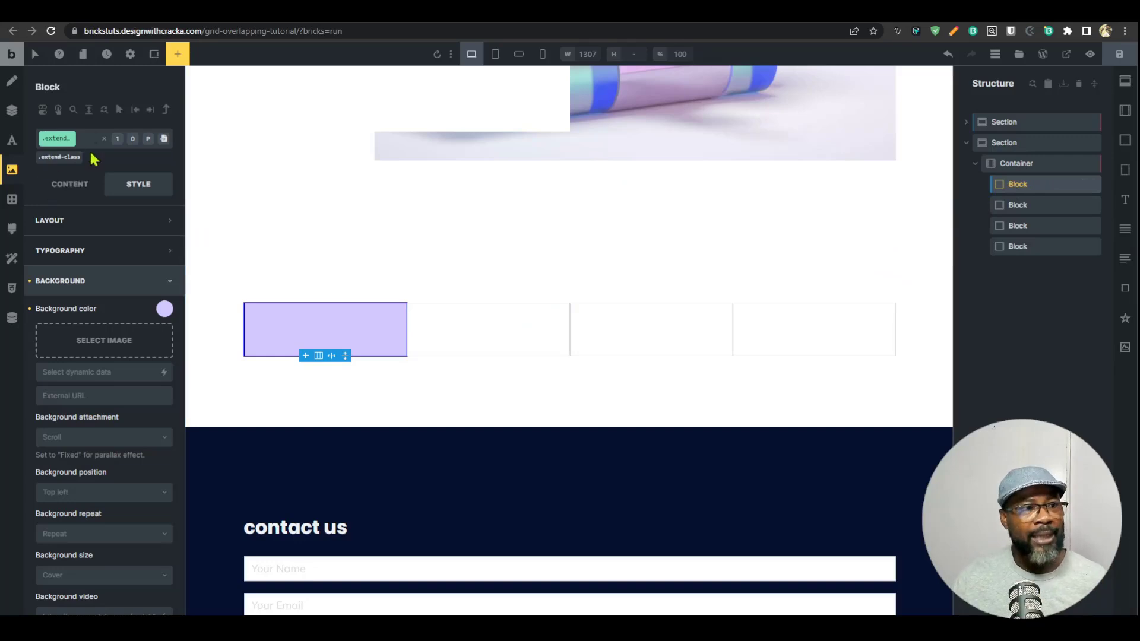
Step: Wrap the first block in a div and duplicate the block inside it twice
right_click(1072, 186)
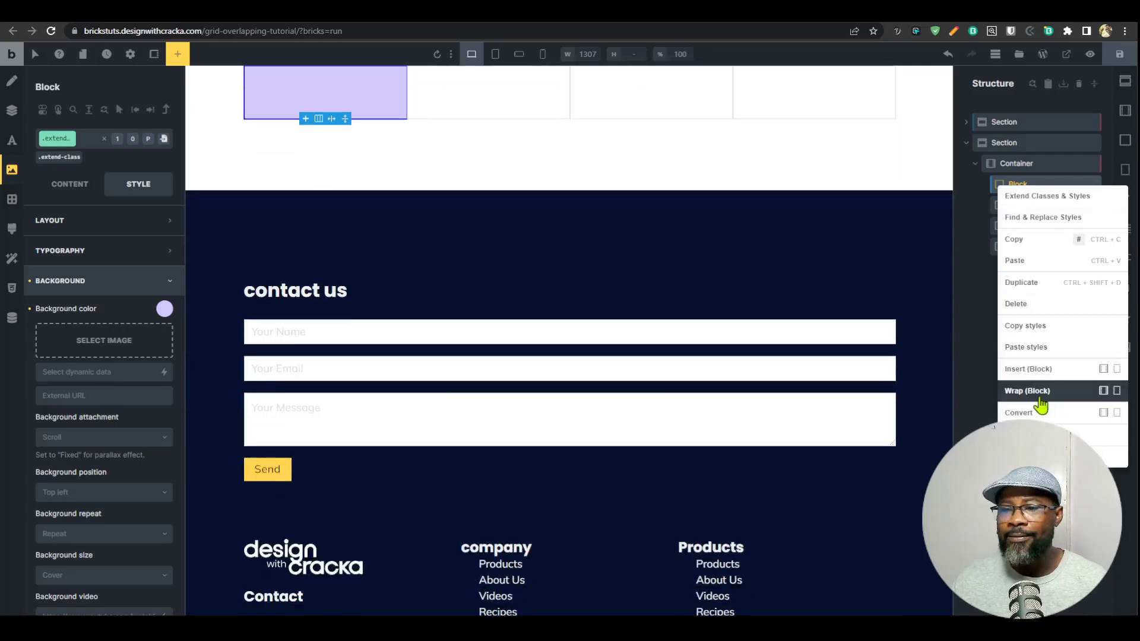
click(1115, 390)
click(1027, 206)
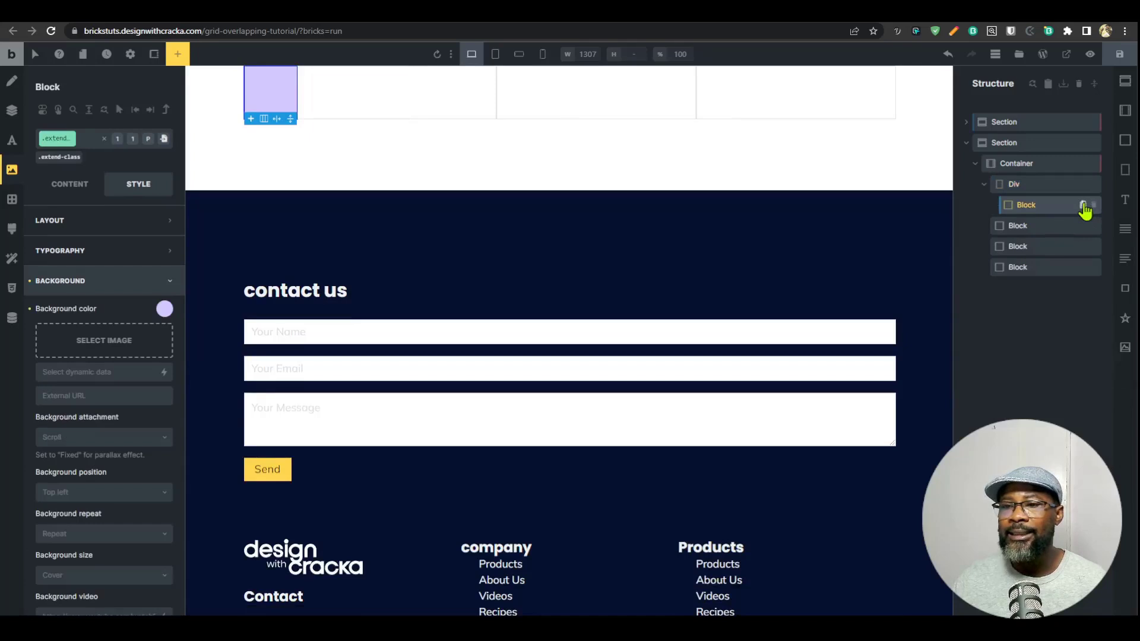
click(1084, 207)
click(1084, 208)
click(1051, 185)
click(1029, 207)
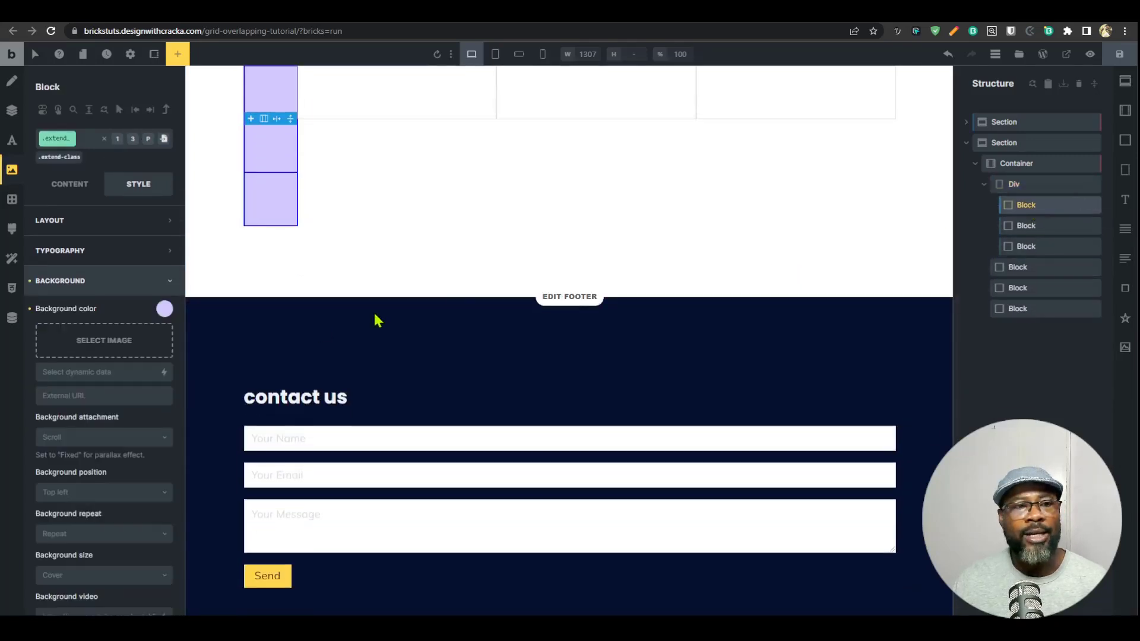
Step: Remove extend-class from the second and third blocks in the div and extend the first block's global class to them again
click(1030, 227)
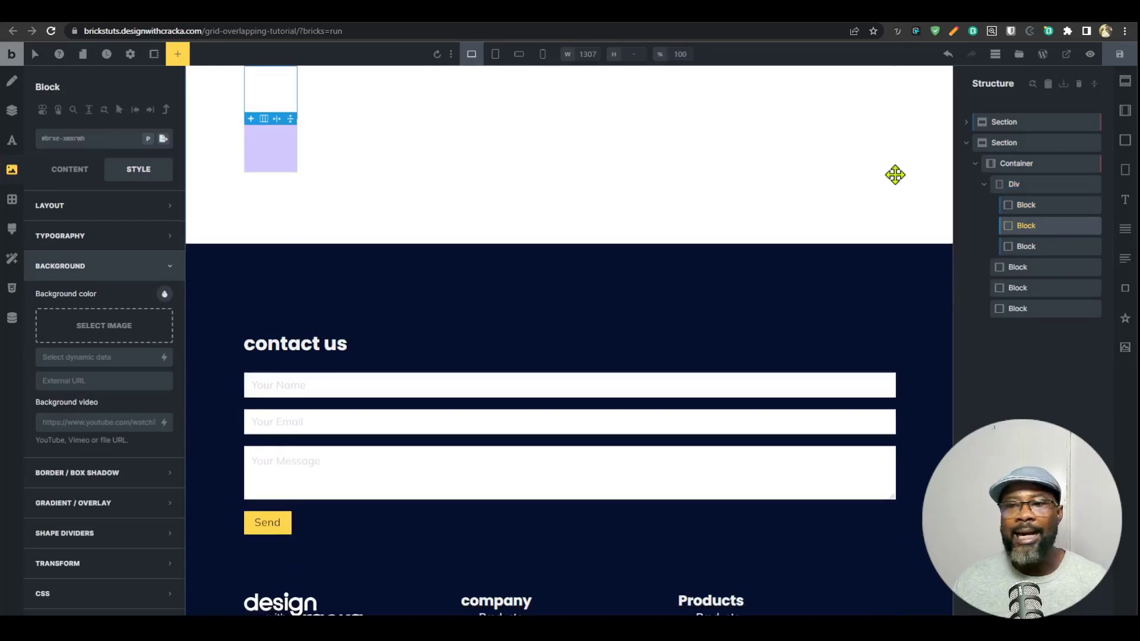
click(1029, 247)
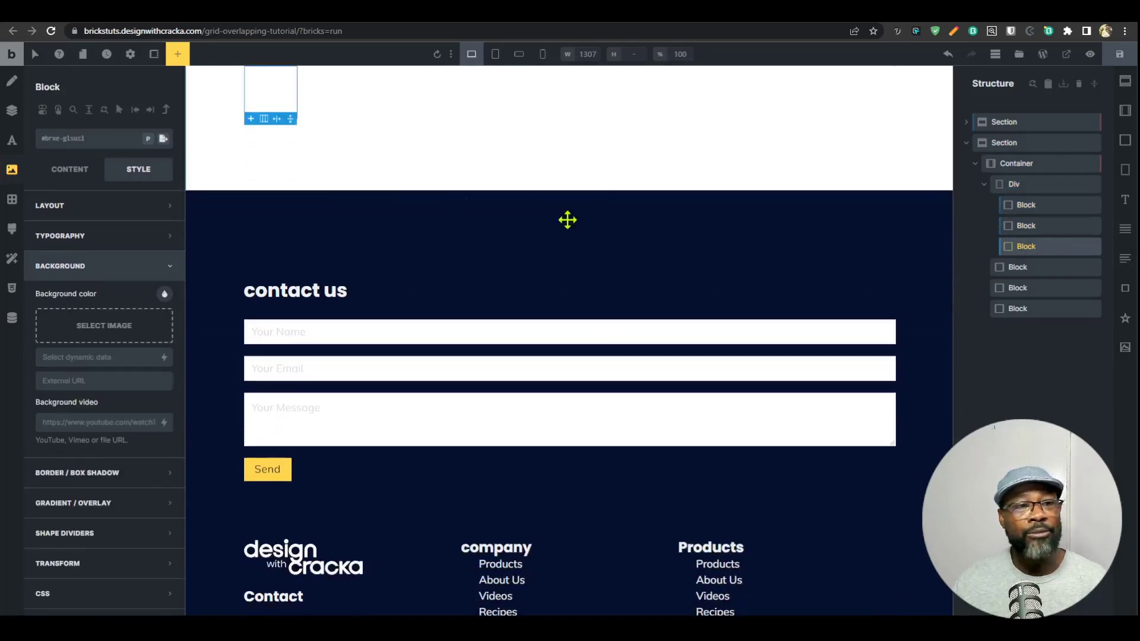
click(1030, 186)
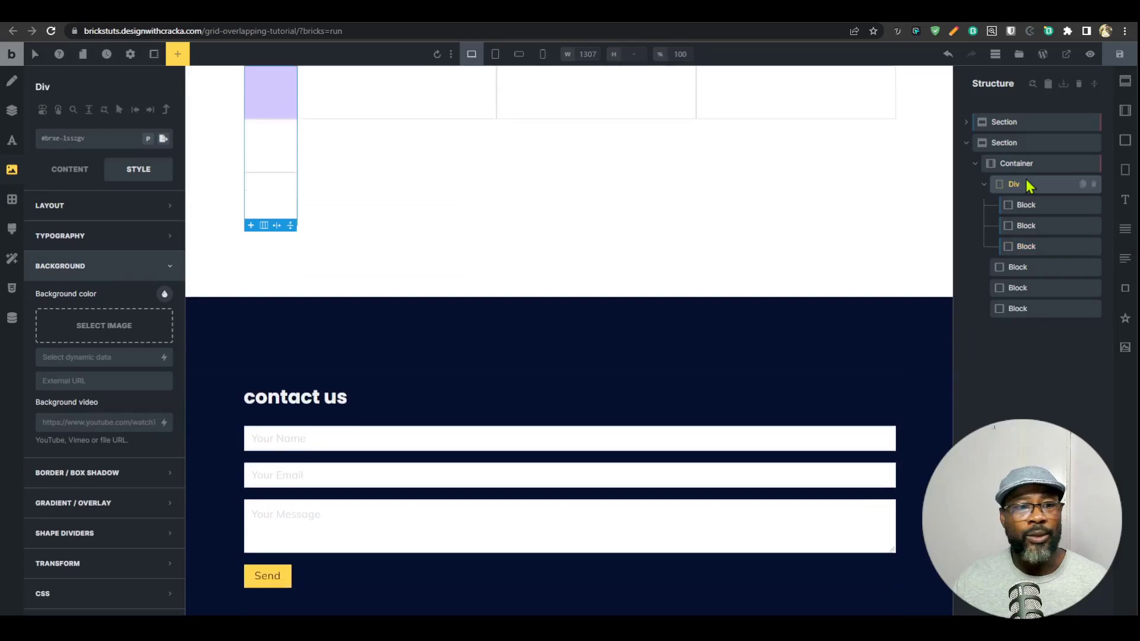
click(1016, 205)
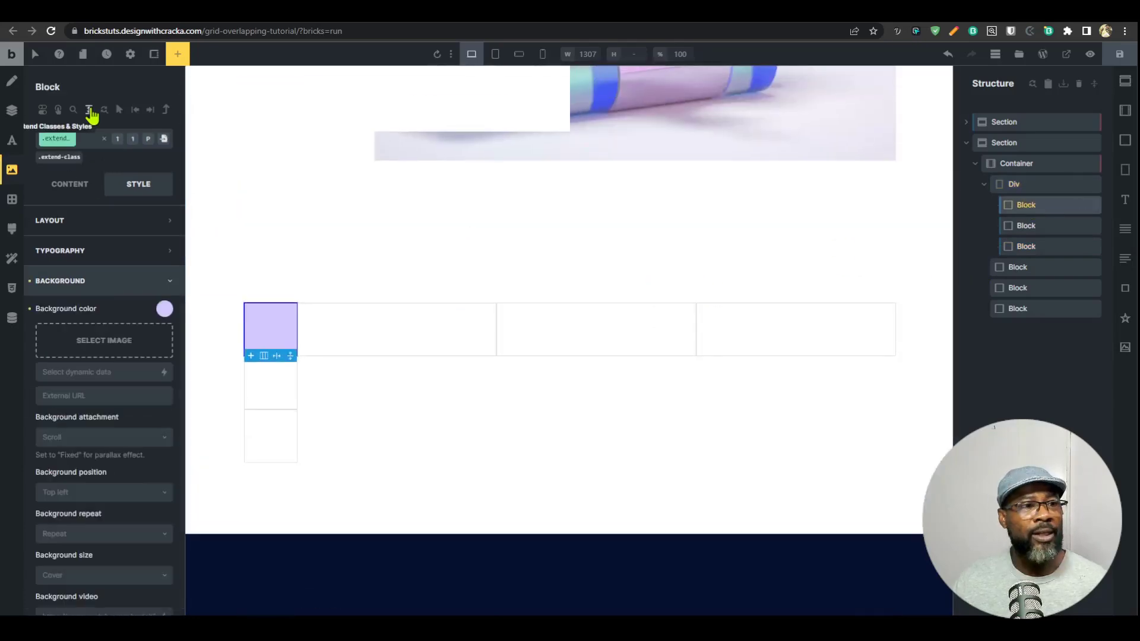
click(90, 110)
click(811, 430)
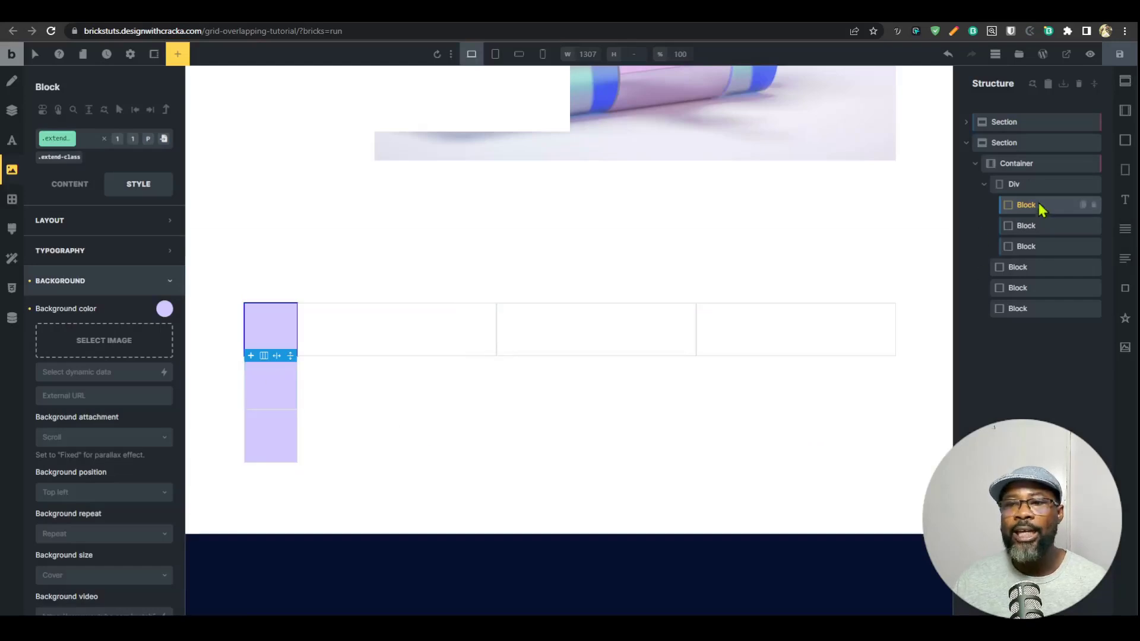
Step: Remove the extend-class global class from the second and third blocks inside the div
click(1026, 185)
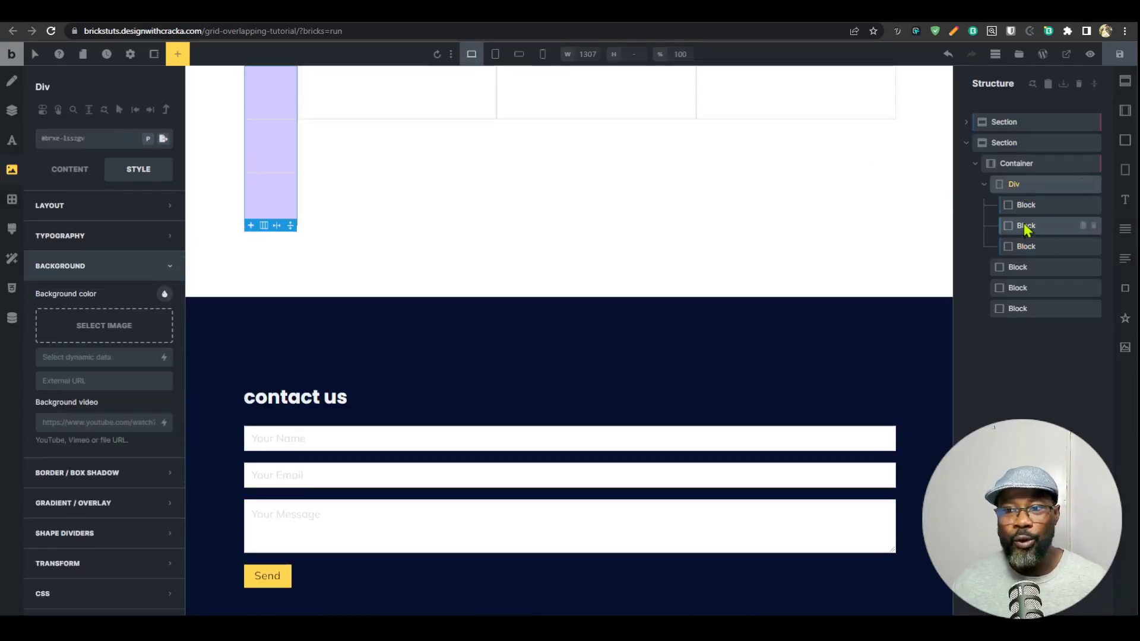
click(1026, 206)
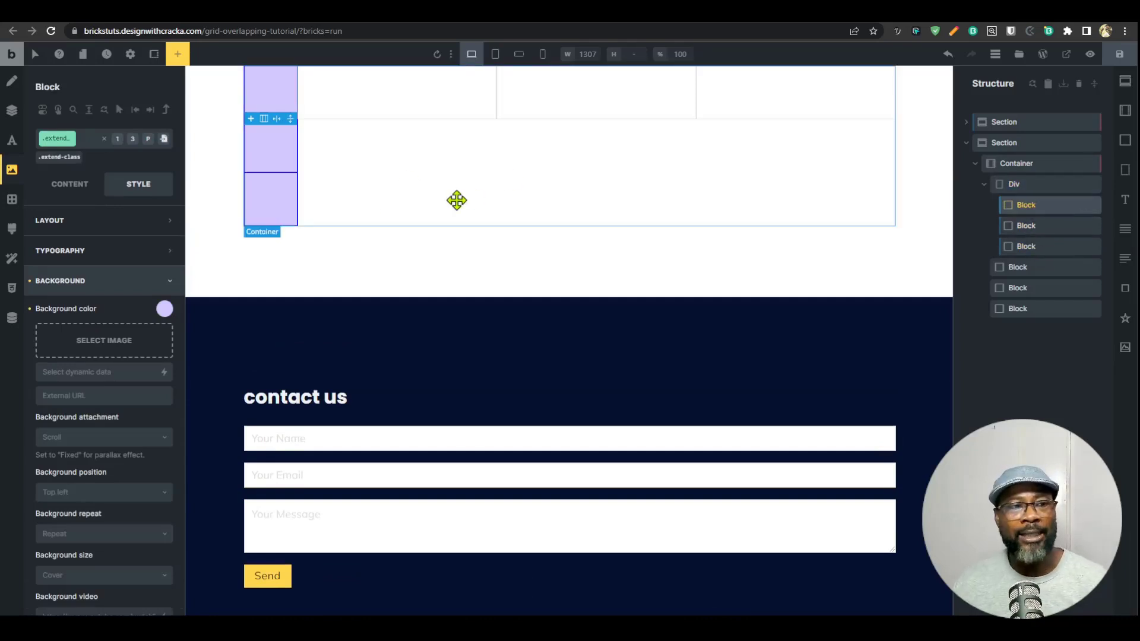
click(1015, 227)
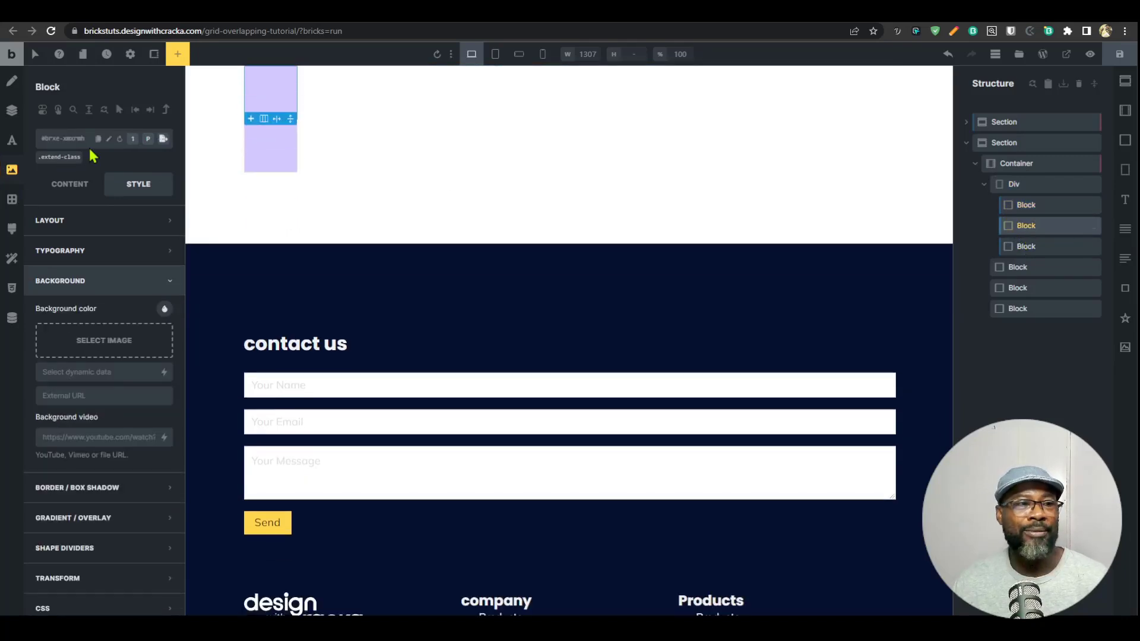
click(1045, 246)
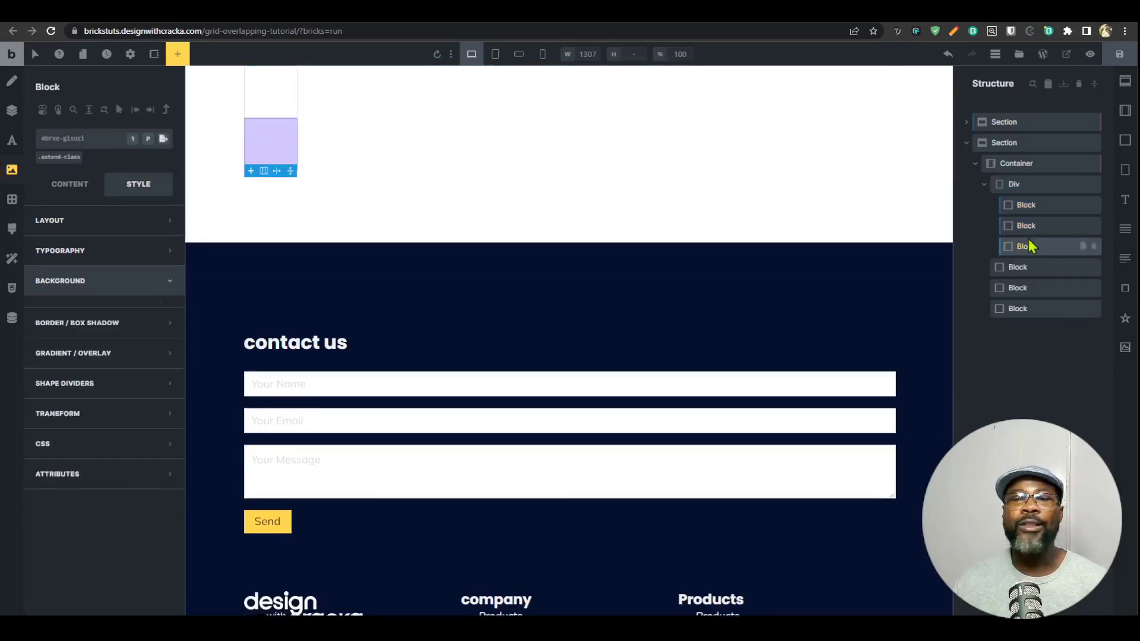
click(82, 153)
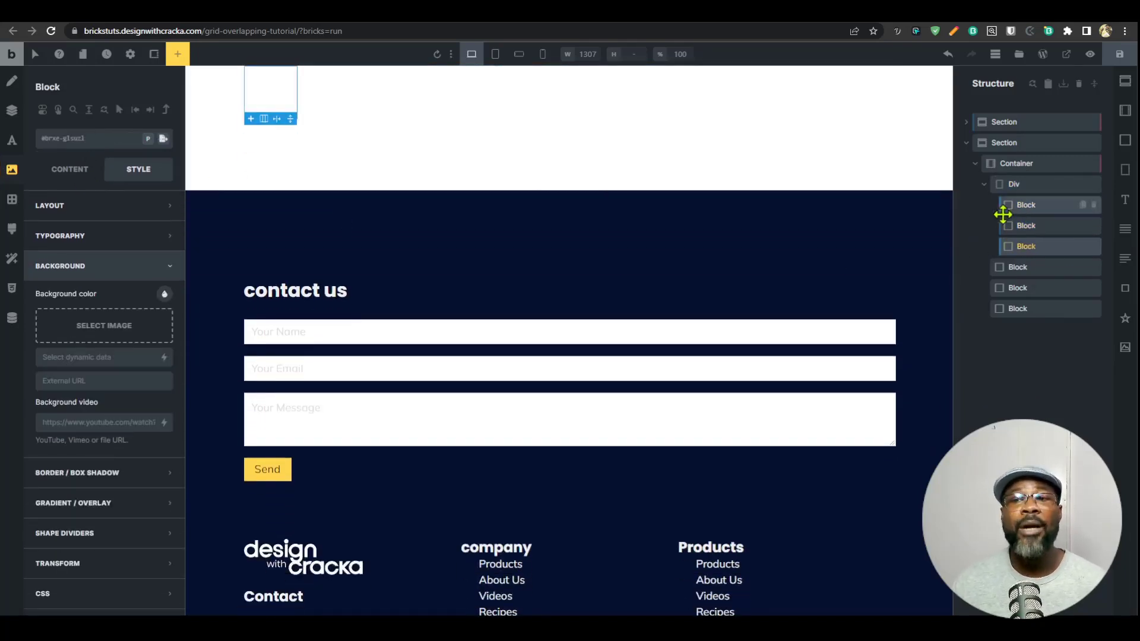
scroll(480, 240, up, 4)
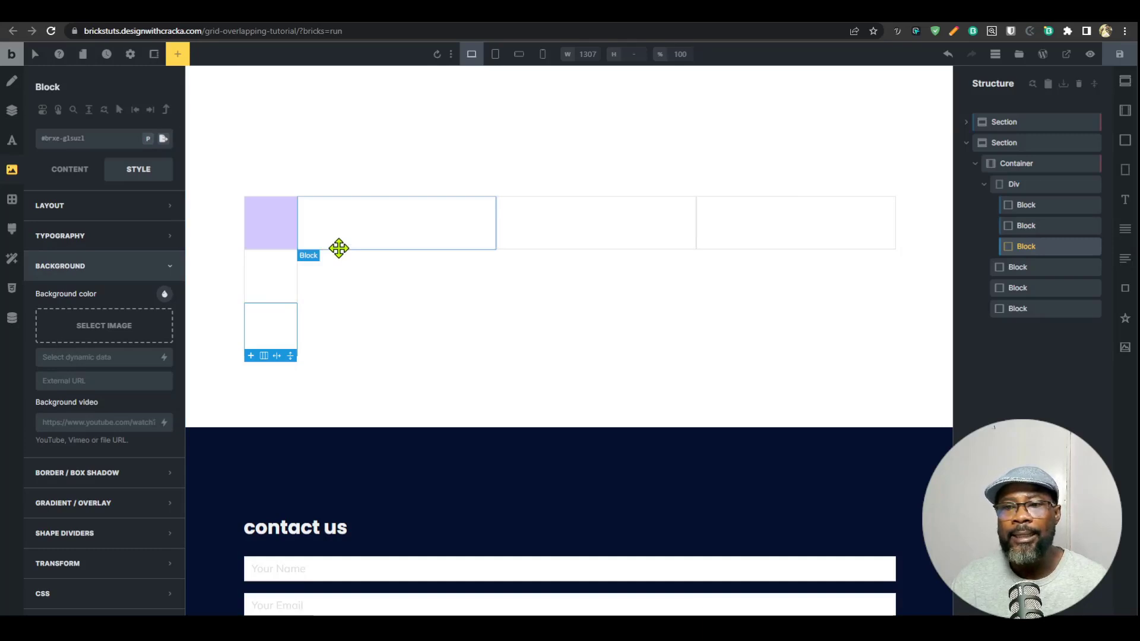
Step: Convert the first block below the div into a second div and nest the two remaining blocks inside it
click(1041, 270)
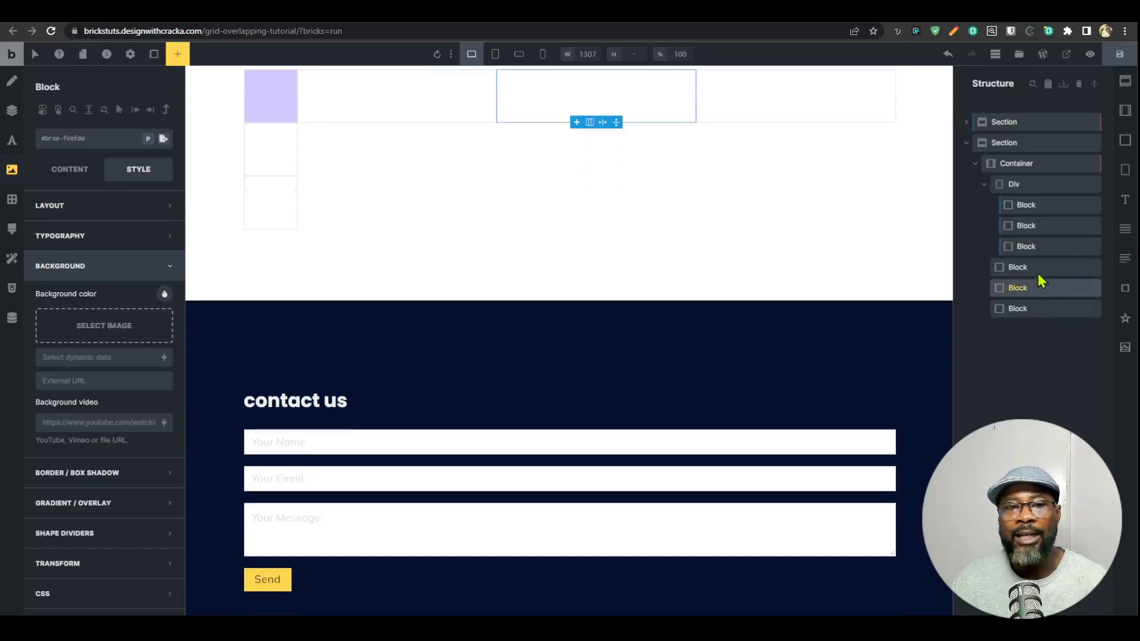
right_click(1041, 268)
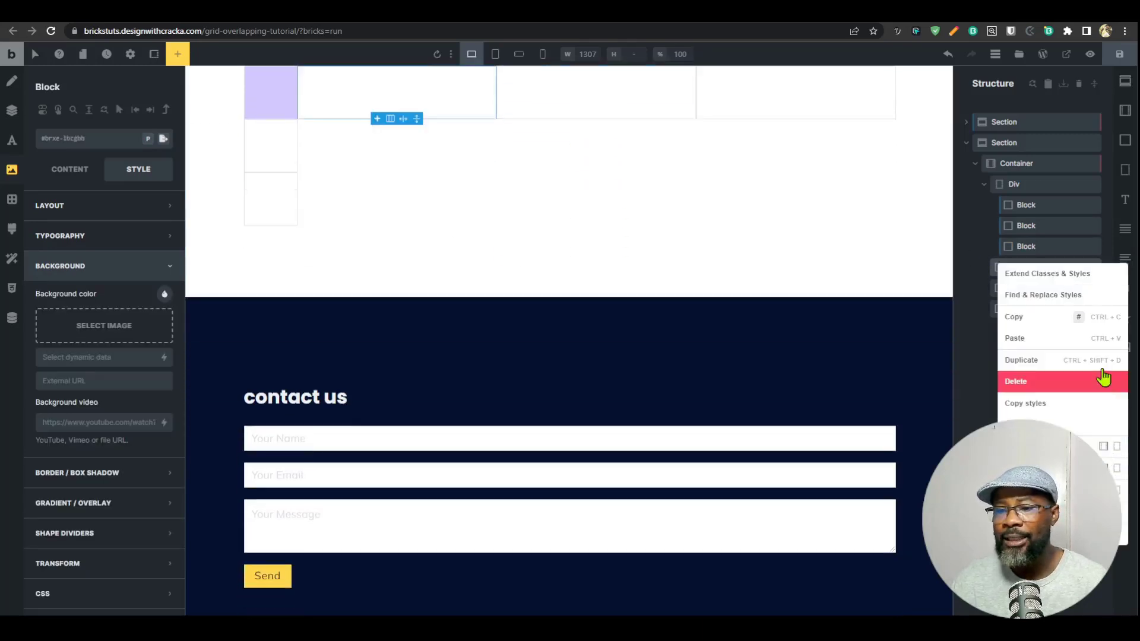
click(1120, 493)
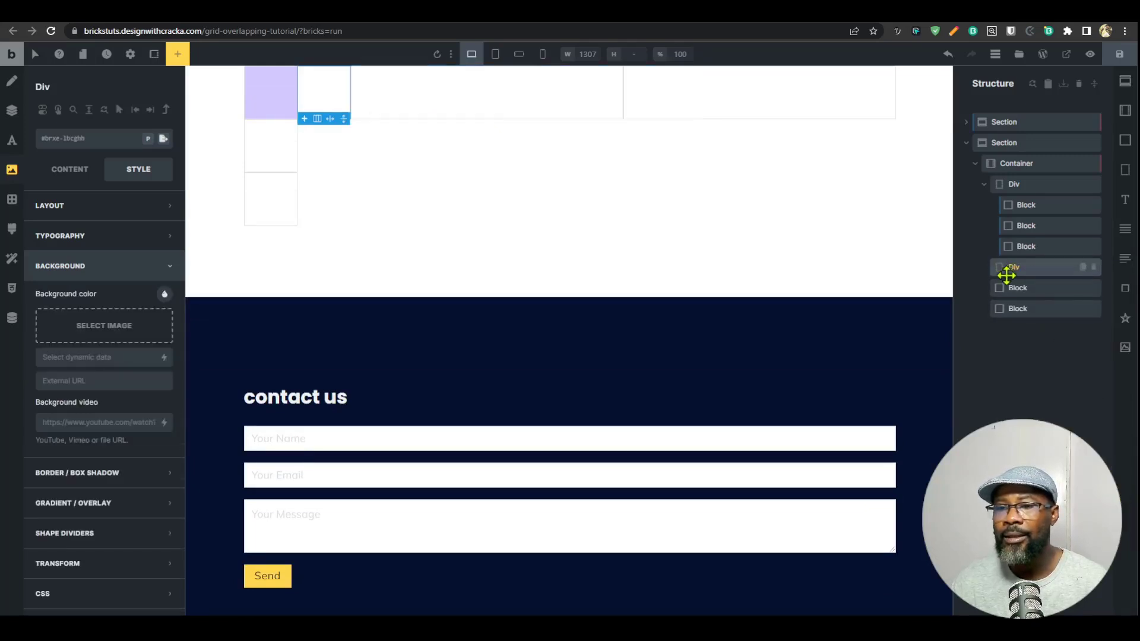
drag(997, 289, 1034, 316)
Step: Inspect the class settings of the first div and its three blocks
click(1034, 247)
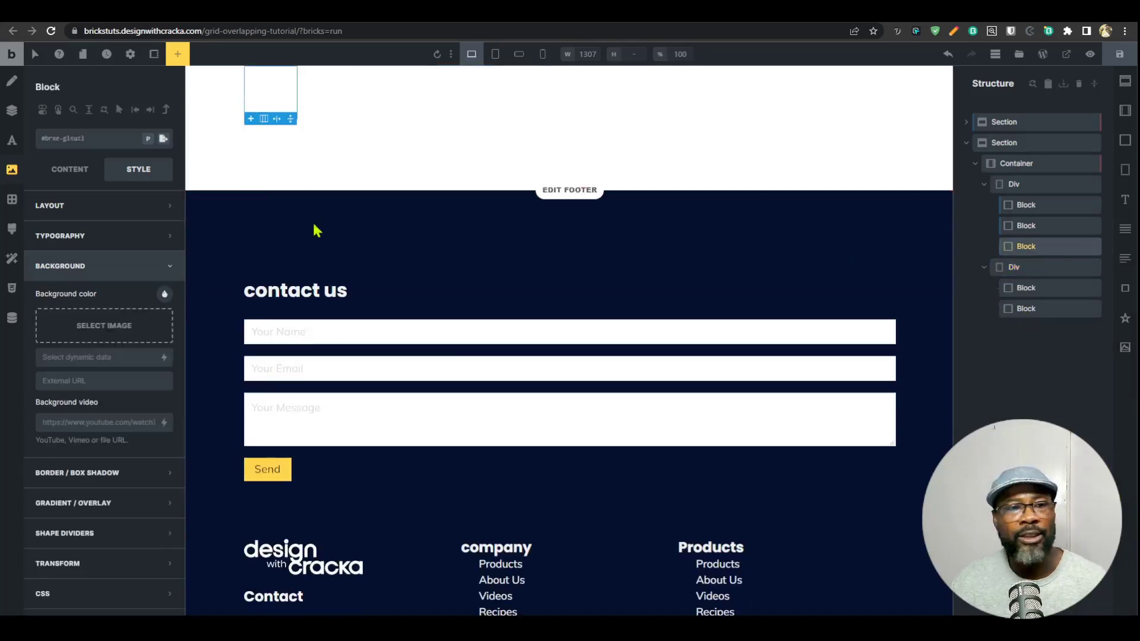
click(1029, 231)
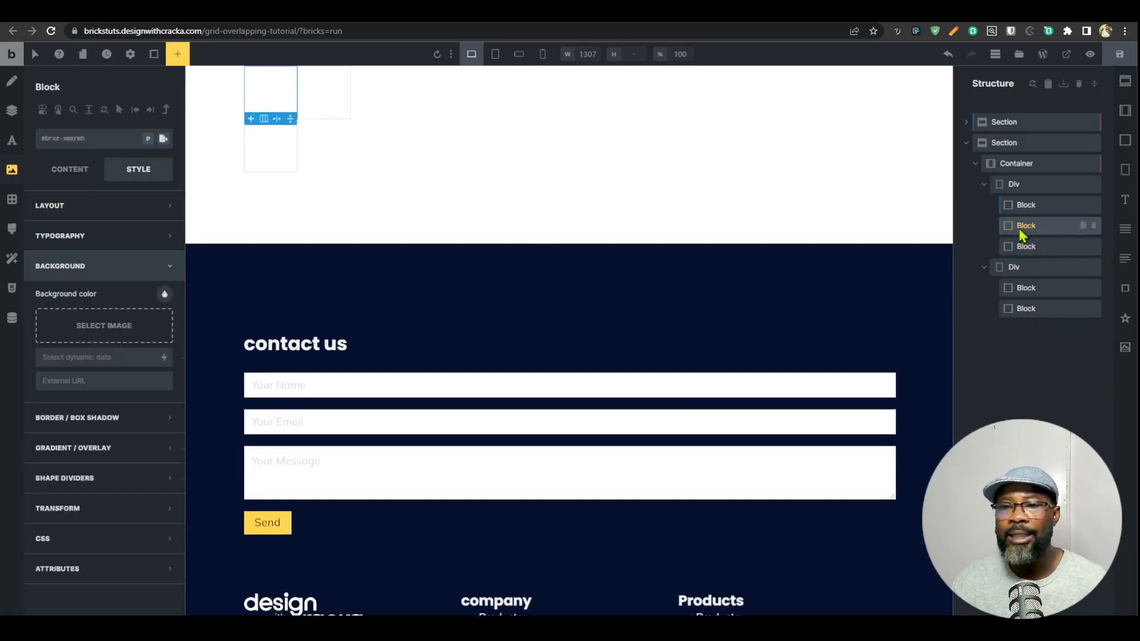
scroll(247, 216, up, 3)
click(1054, 185)
click(1048, 205)
click(1030, 227)
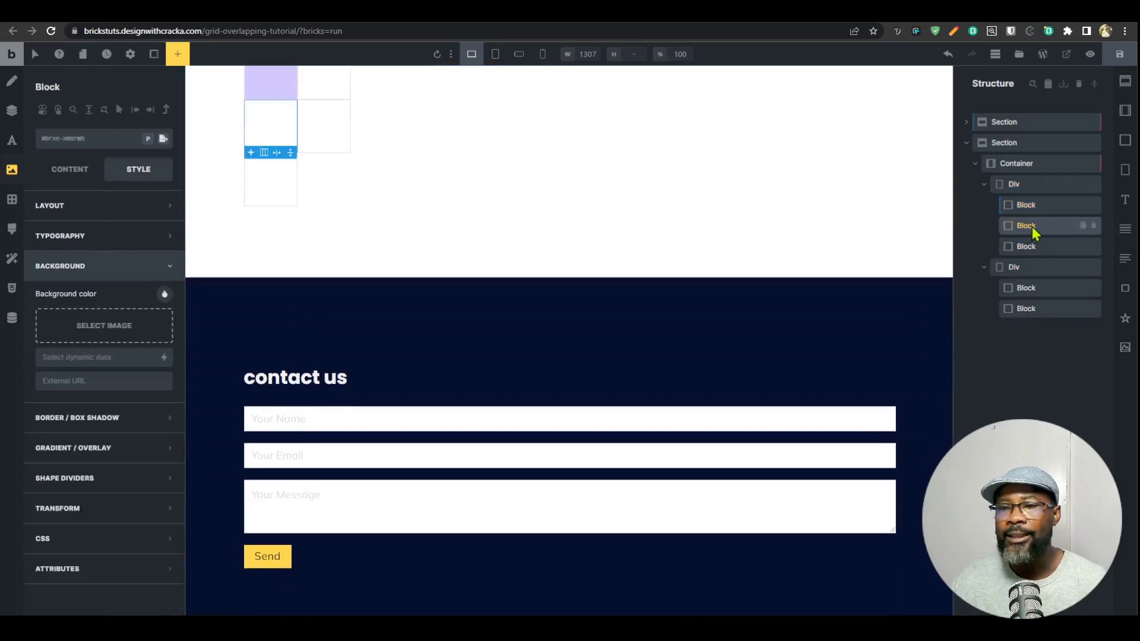
Step: Copy the styles of the first div's first block and paste them onto the first block in the second div
click(1032, 207)
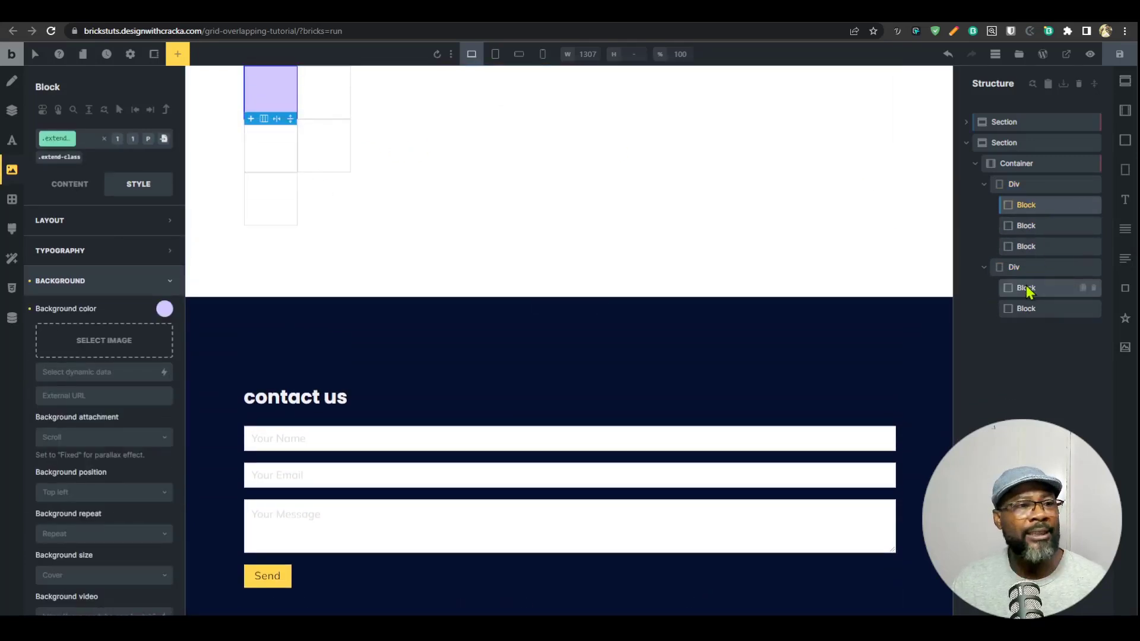
right_click(1040, 207)
click(1061, 339)
right_click(1035, 290)
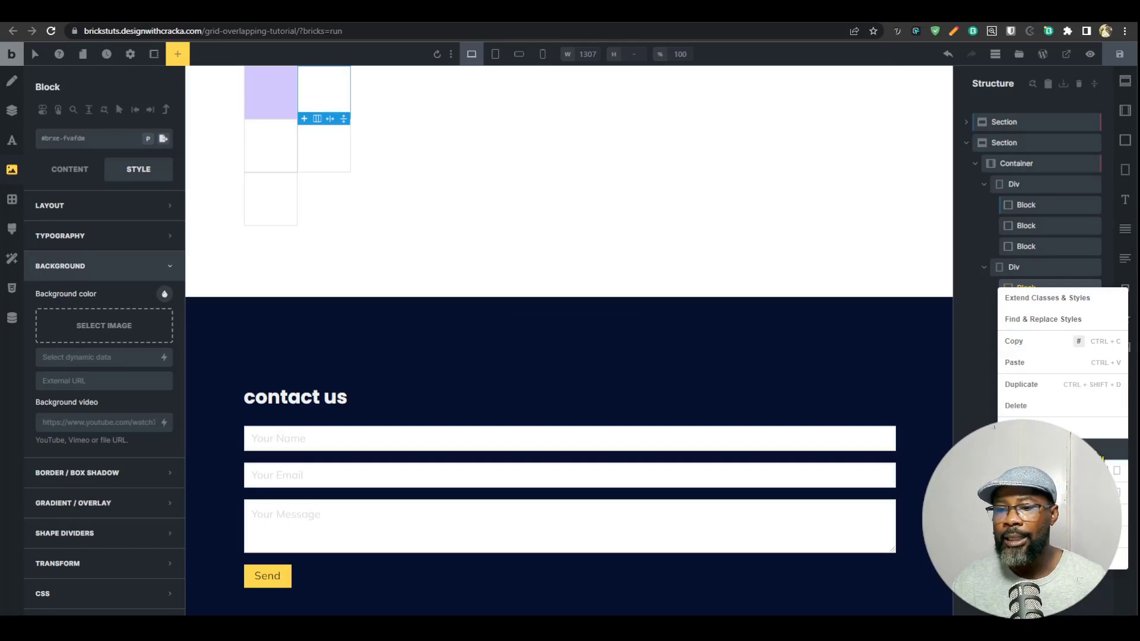
click(1062, 363)
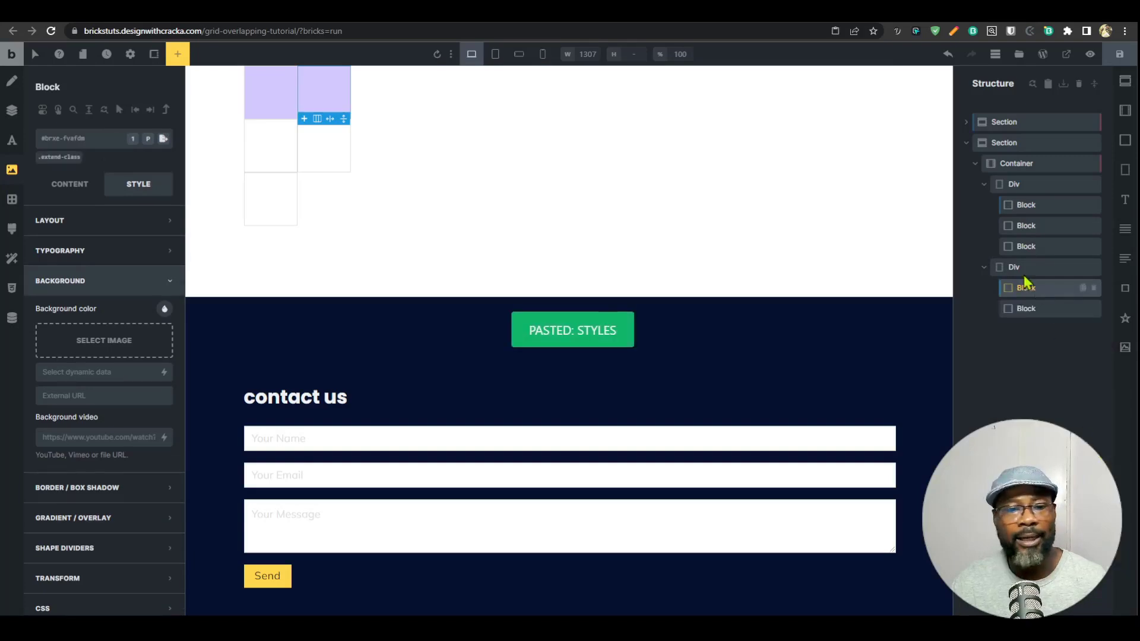
Step: Extend the global class of the first div's first block to block elements inside the same parent's DIV
scroll(549, 371, up, 5)
click(1029, 292)
click(1027, 206)
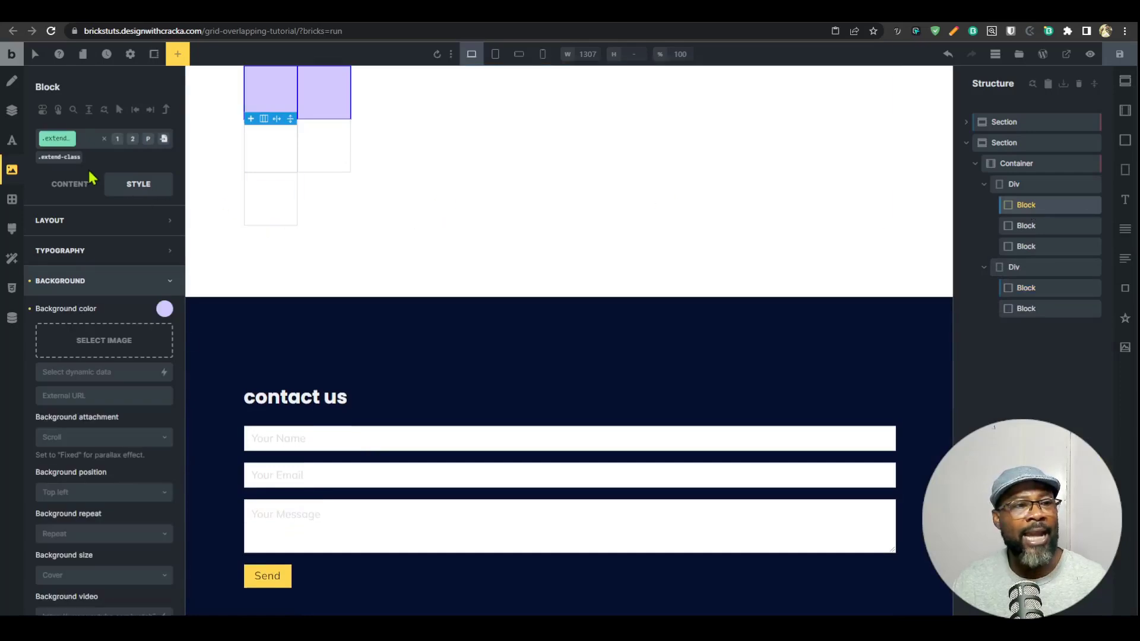
click(89, 112)
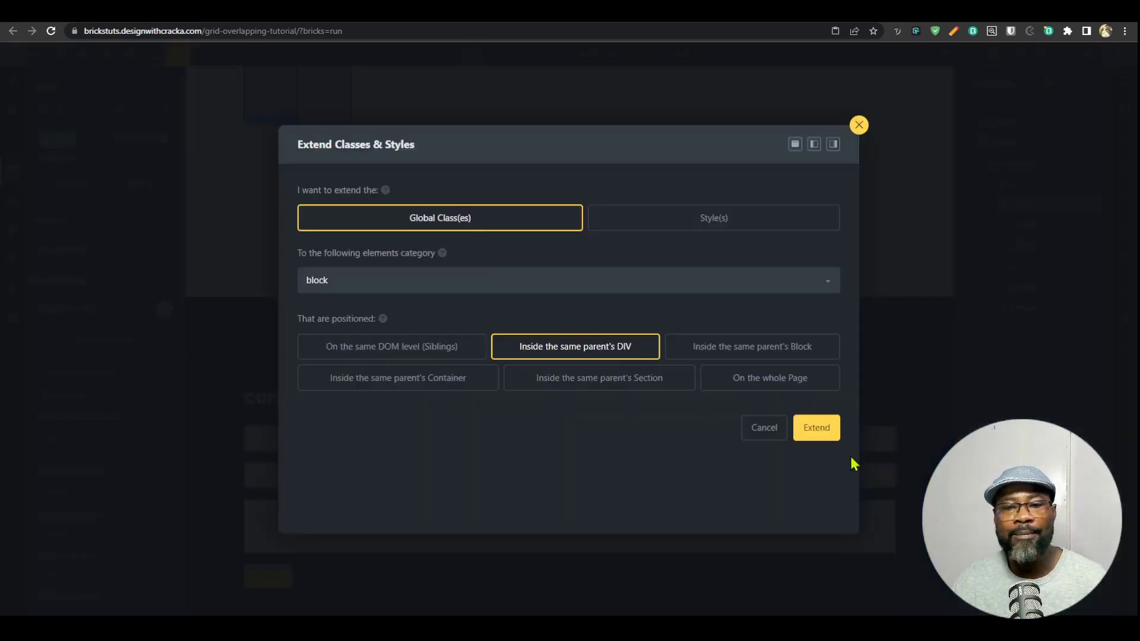
click(823, 434)
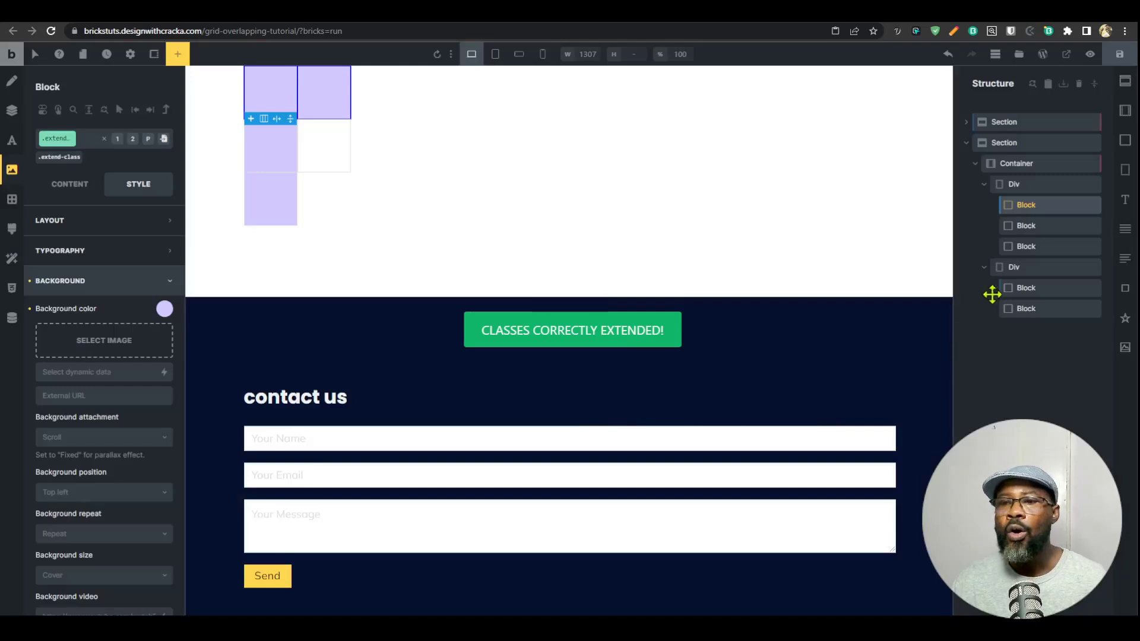
Step: Compare which blocks in the first and second divs carry the extend-class global class
scroll(395, 267, up, 3)
click(1032, 306)
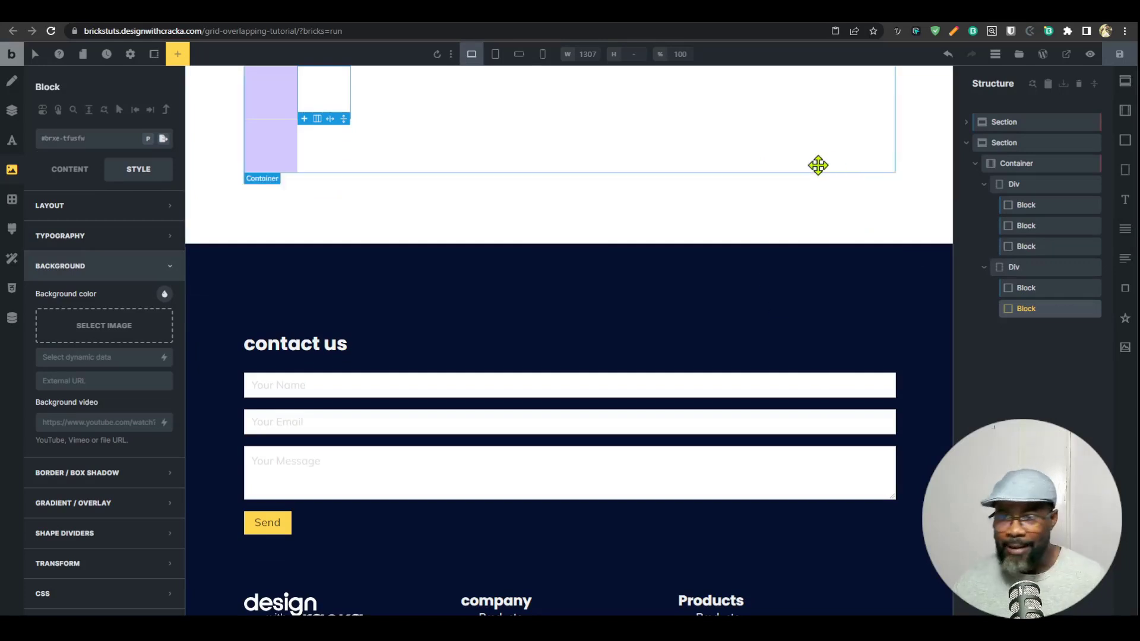
scroll(800, 288, up, 4)
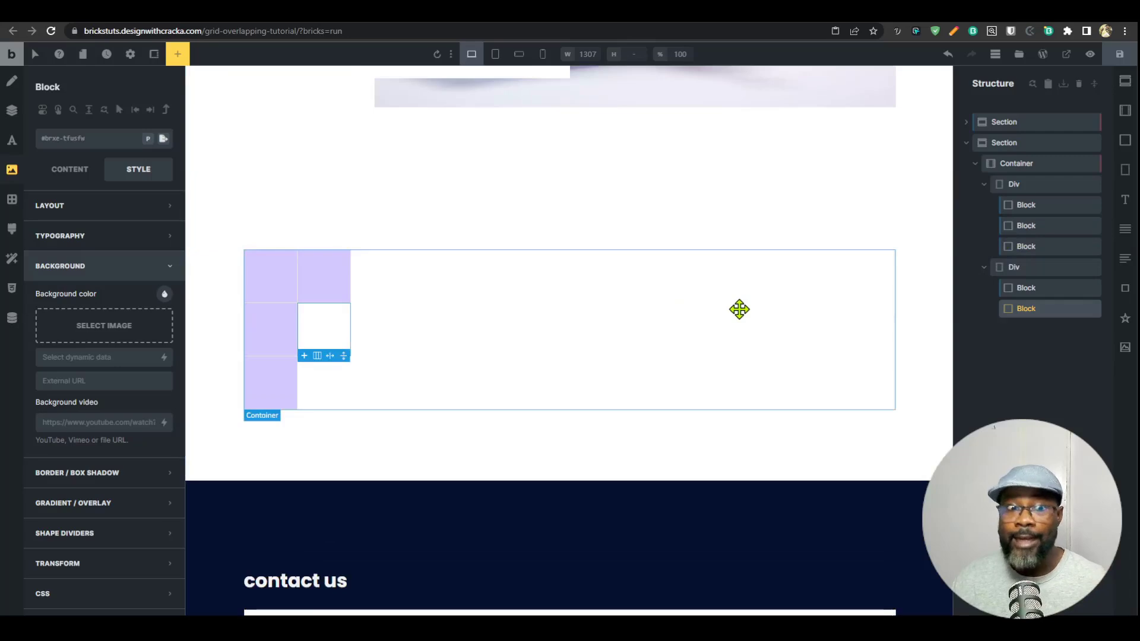
click(1033, 206)
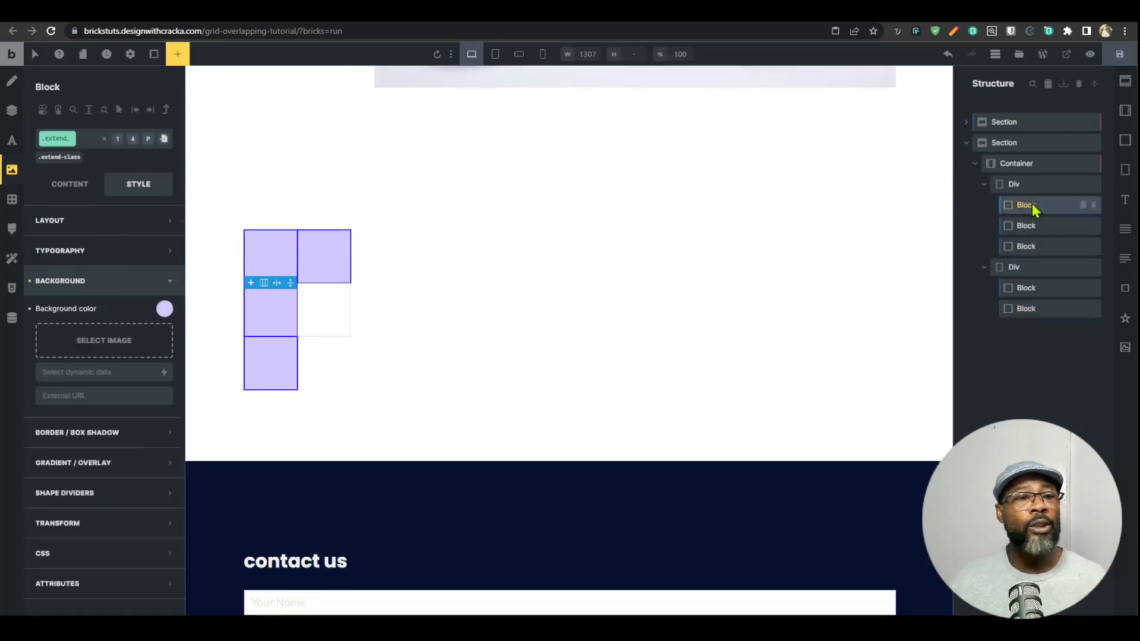
scroll(606, 309, up, 4)
click(1031, 269)
click(1026, 288)
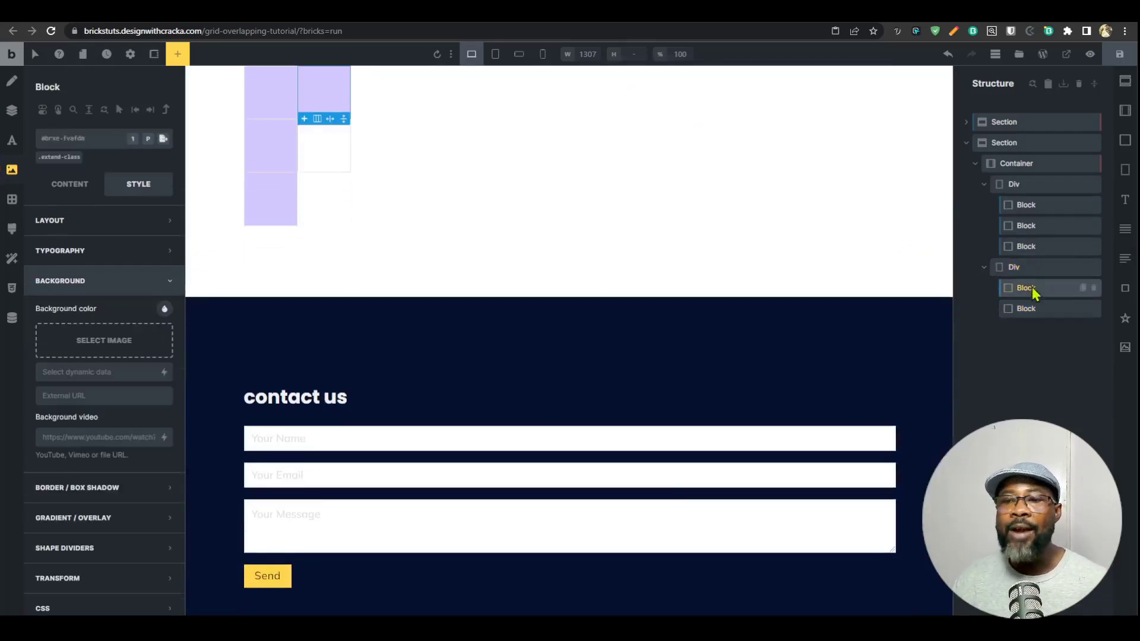
click(1026, 308)
click(1026, 288)
click(1026, 308)
click(1028, 287)
click(1032, 274)
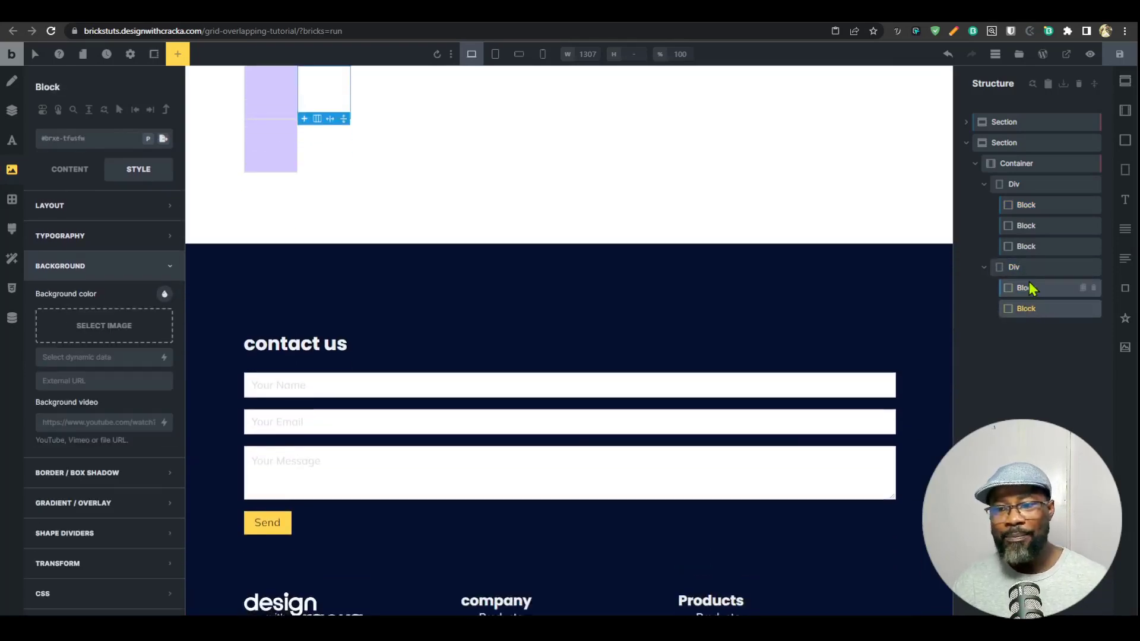
Step: Review the position options of Extend Classes & Styles for the second div, from siblings to whole page, without extending anything
click(88, 110)
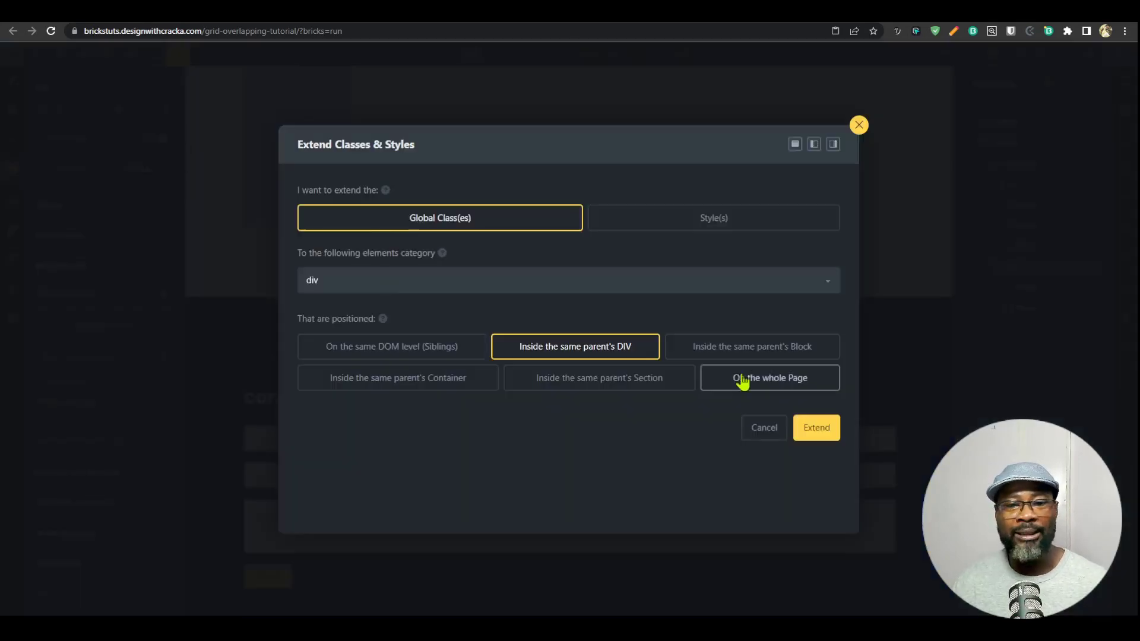
click(784, 353)
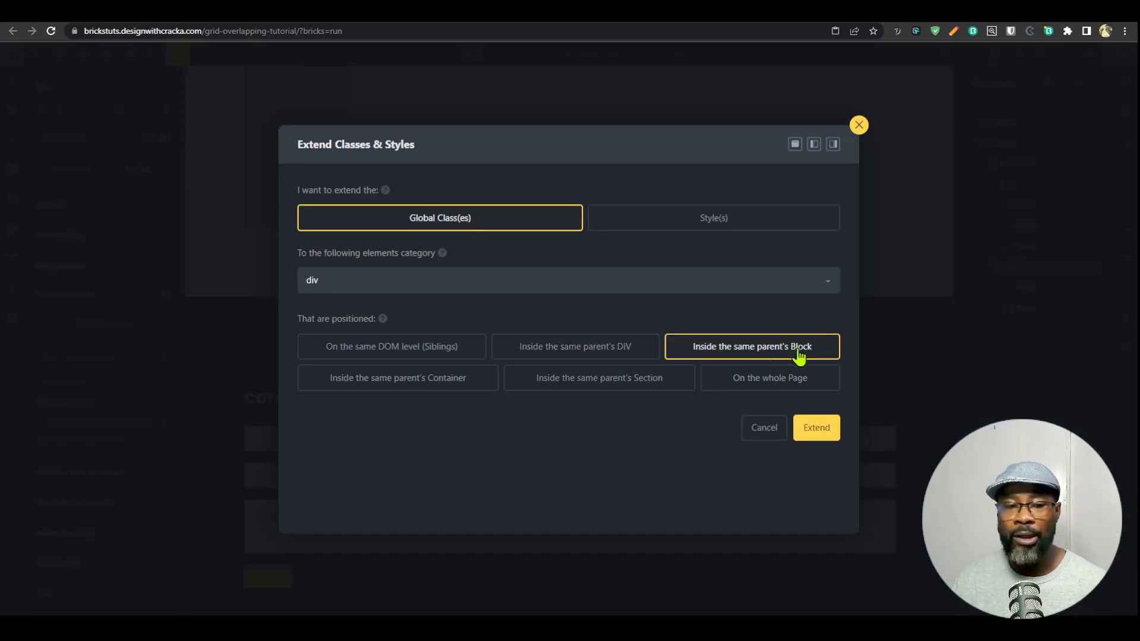
click(435, 388)
click(585, 387)
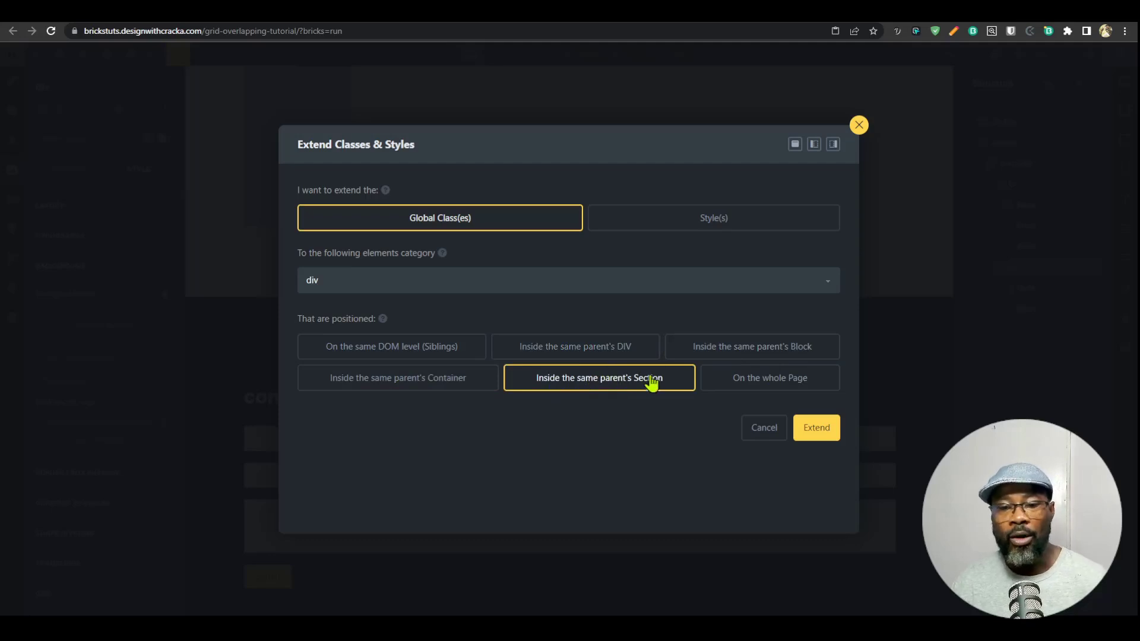
click(778, 379)
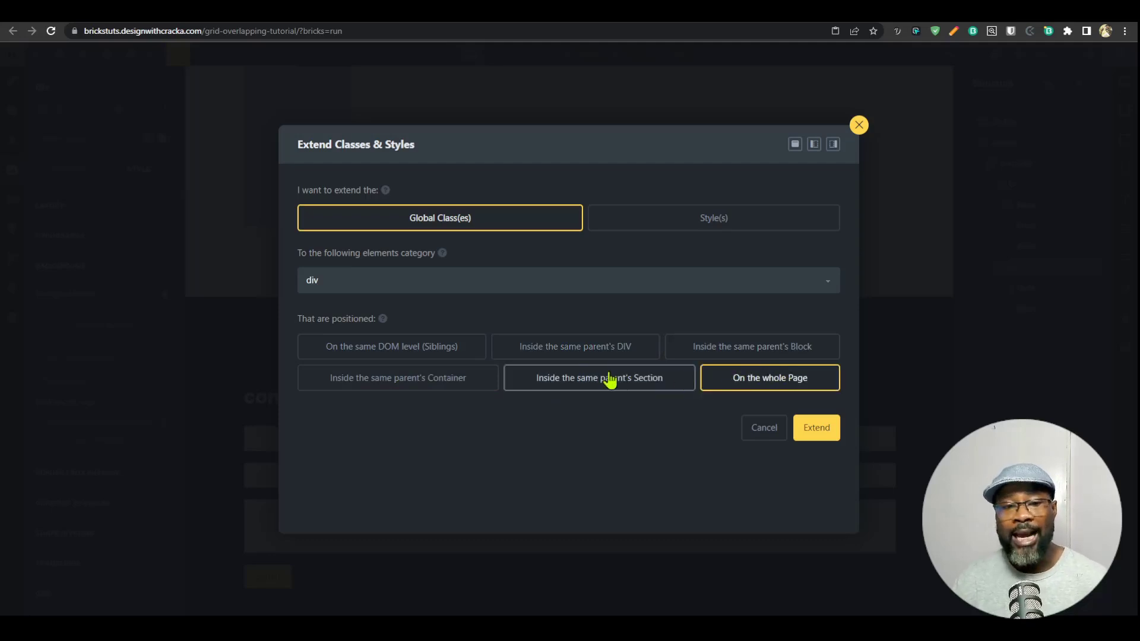
click(594, 349)
click(487, 283)
click(487, 285)
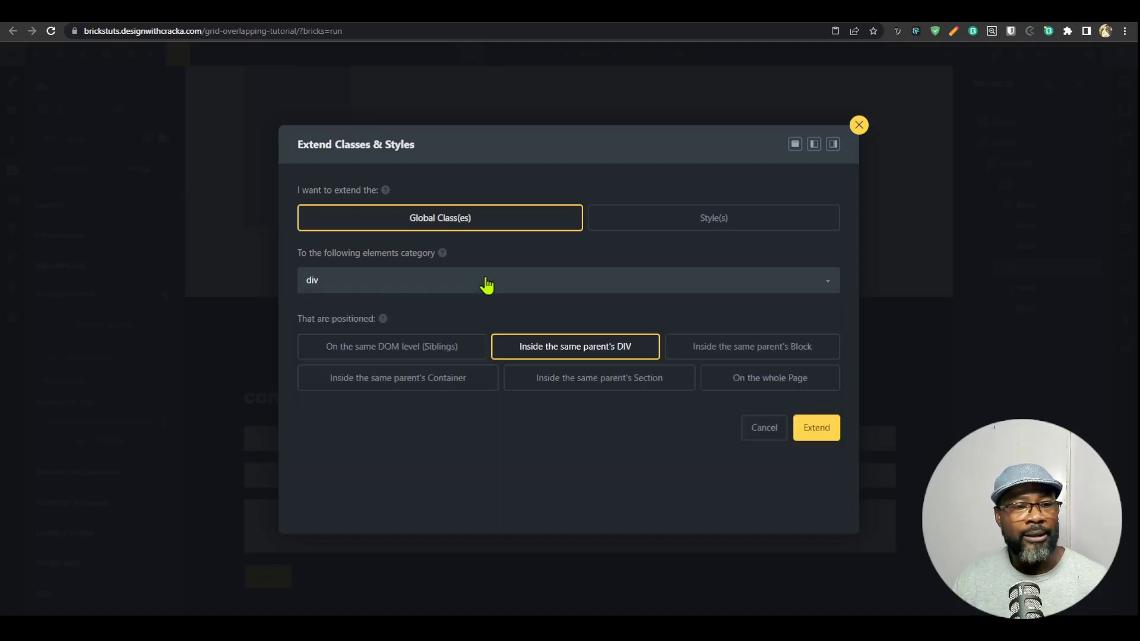
click(745, 350)
click(447, 349)
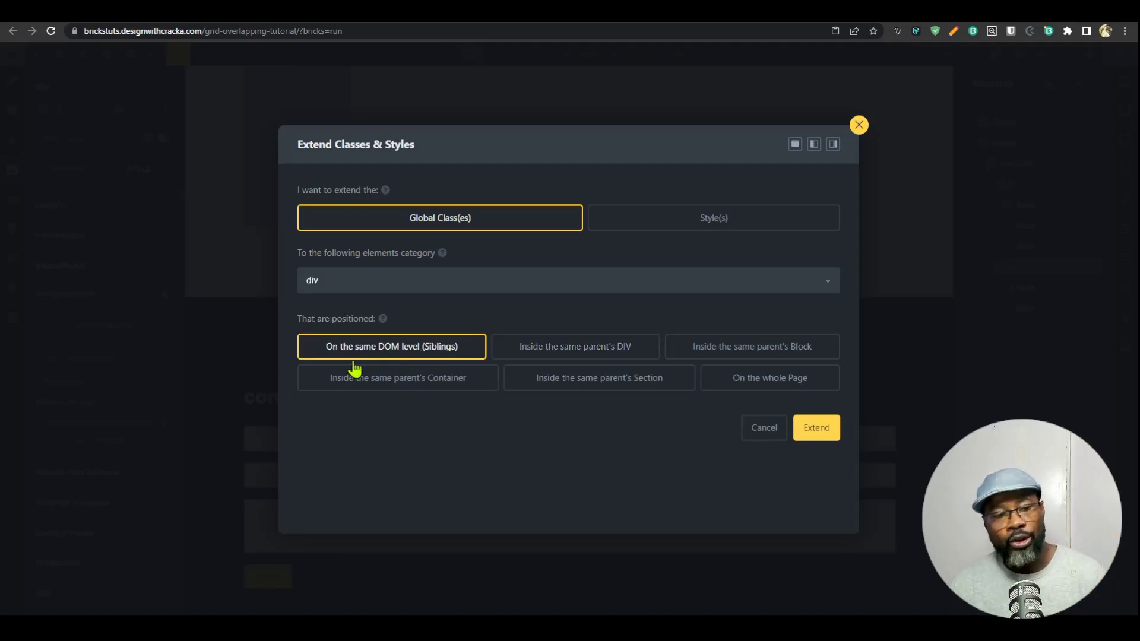
click(770, 428)
Step: Delete the second div and the second and third blocks of the first div
click(1094, 267)
click(1094, 226)
click(1094, 226)
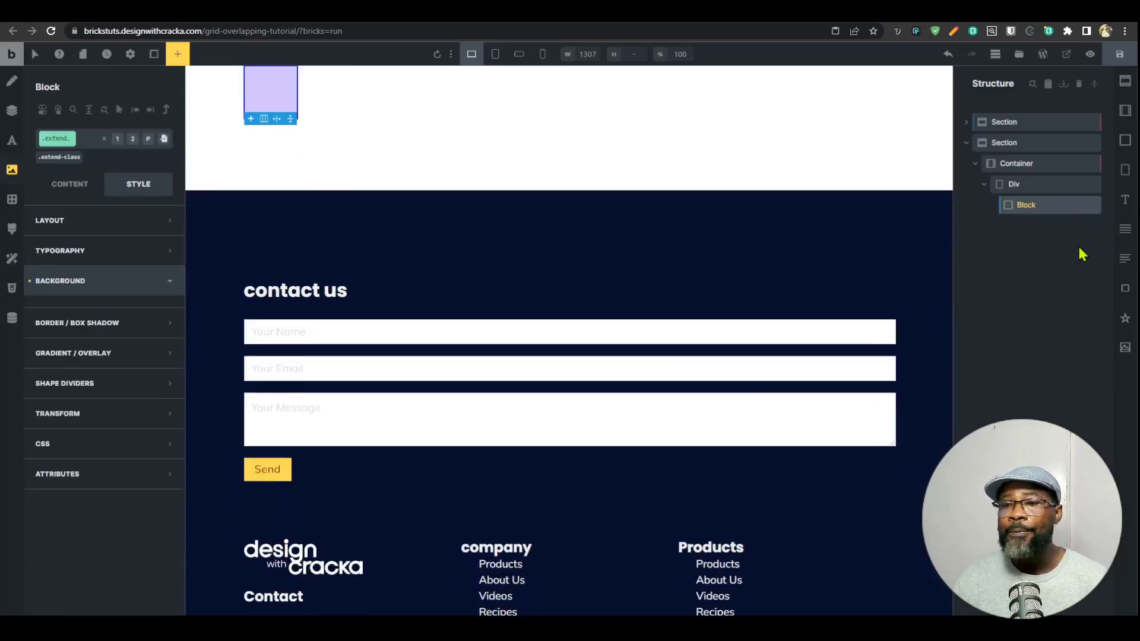
Step: Delete the remaining div with its block and insert a three-column layout into the empty container
click(1096, 184)
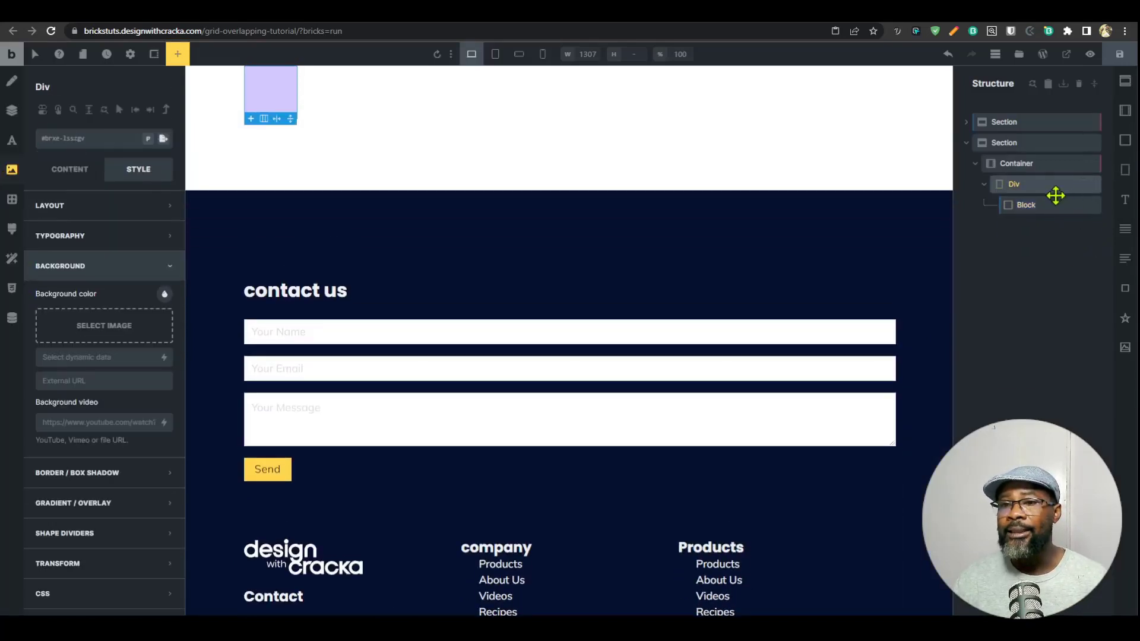
click(1094, 184)
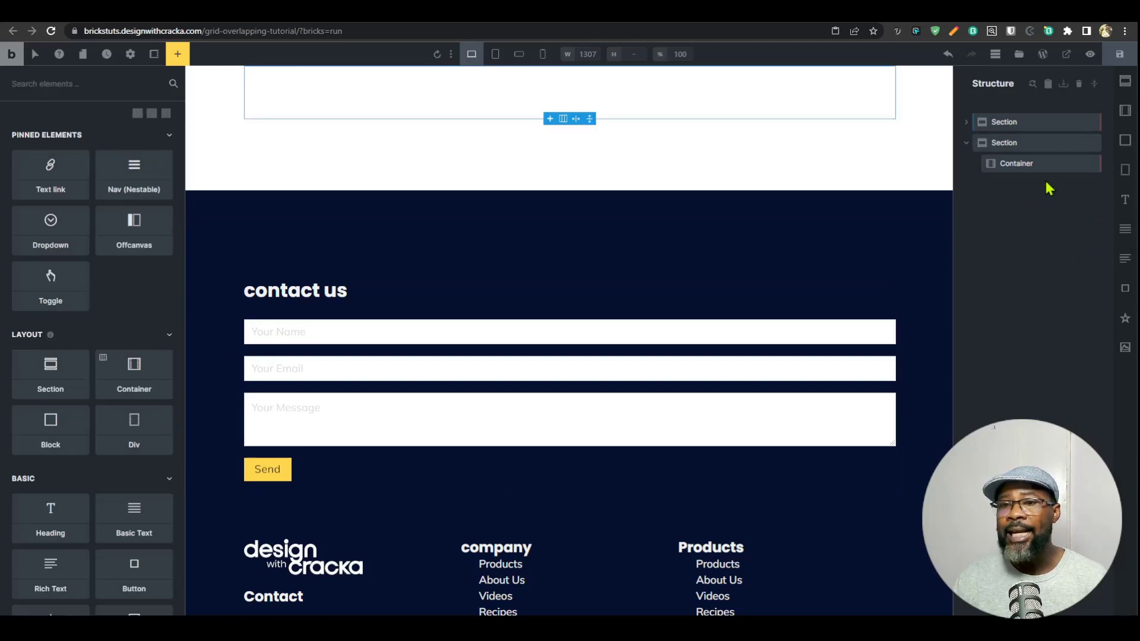
click(1054, 168)
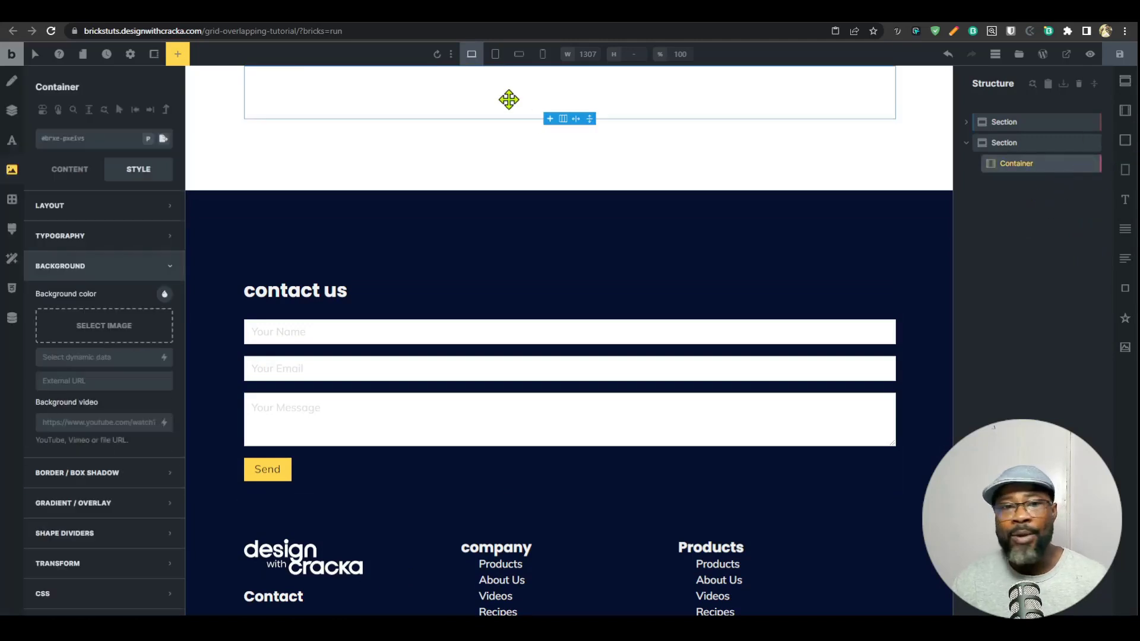
click(563, 119)
click(592, 156)
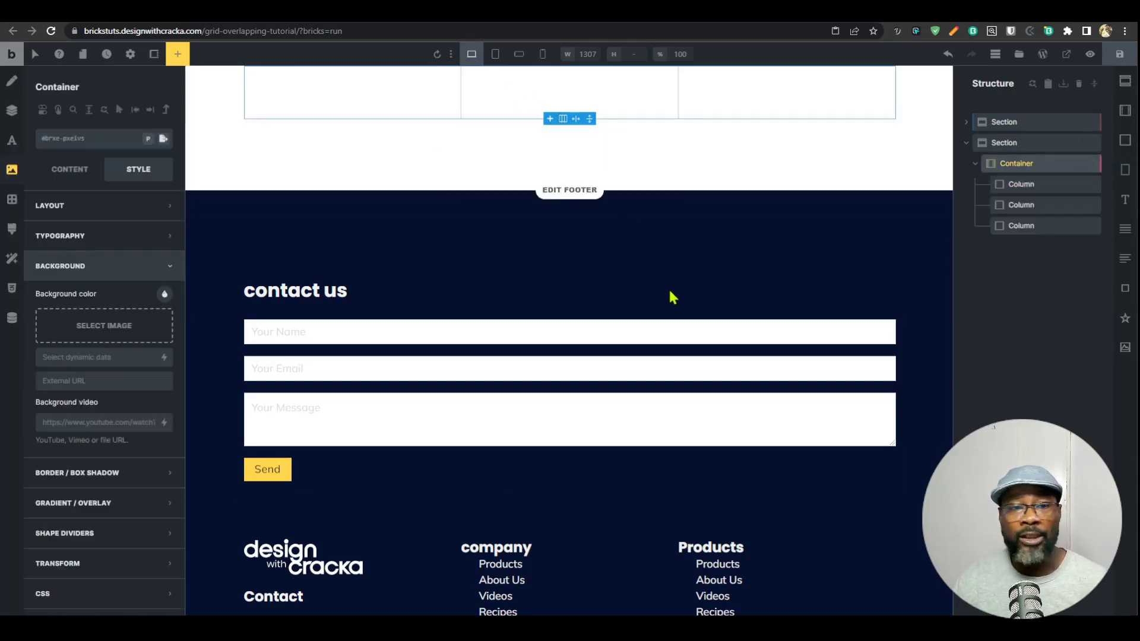
Step: Remove the second and third columns and duplicate the first one three times to make four columns
scroll(653, 285, up, 6)
click(370, 449)
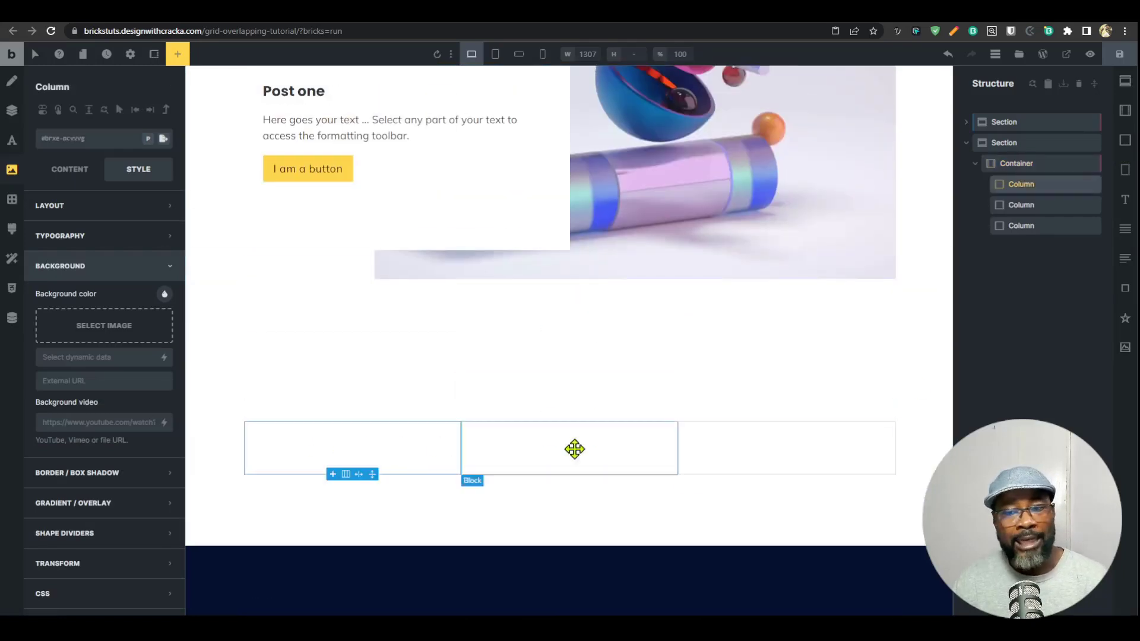
click(1094, 206)
click(1095, 205)
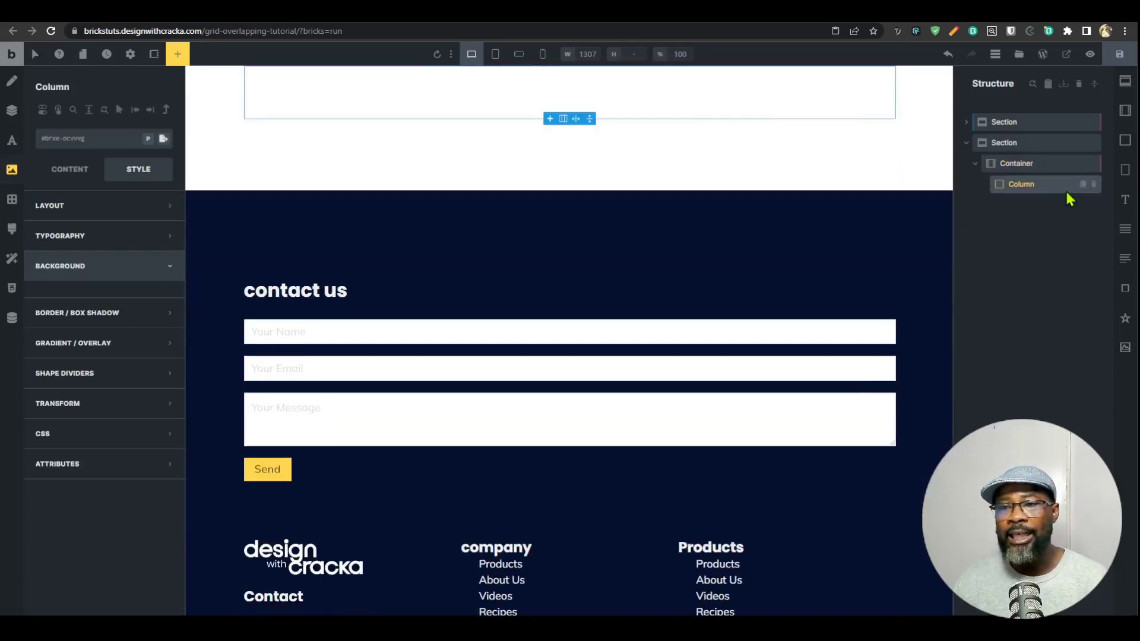
click(1083, 186)
click(1083, 185)
click(1083, 185)
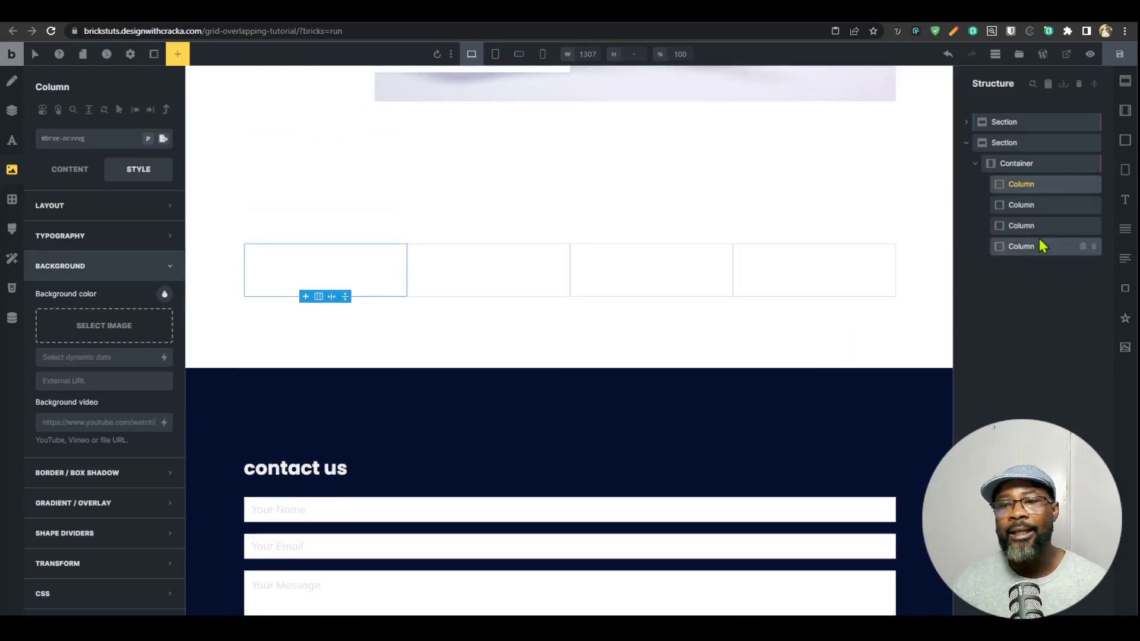
Step: Assign the existing extend-class global class to the first column
click(87, 112)
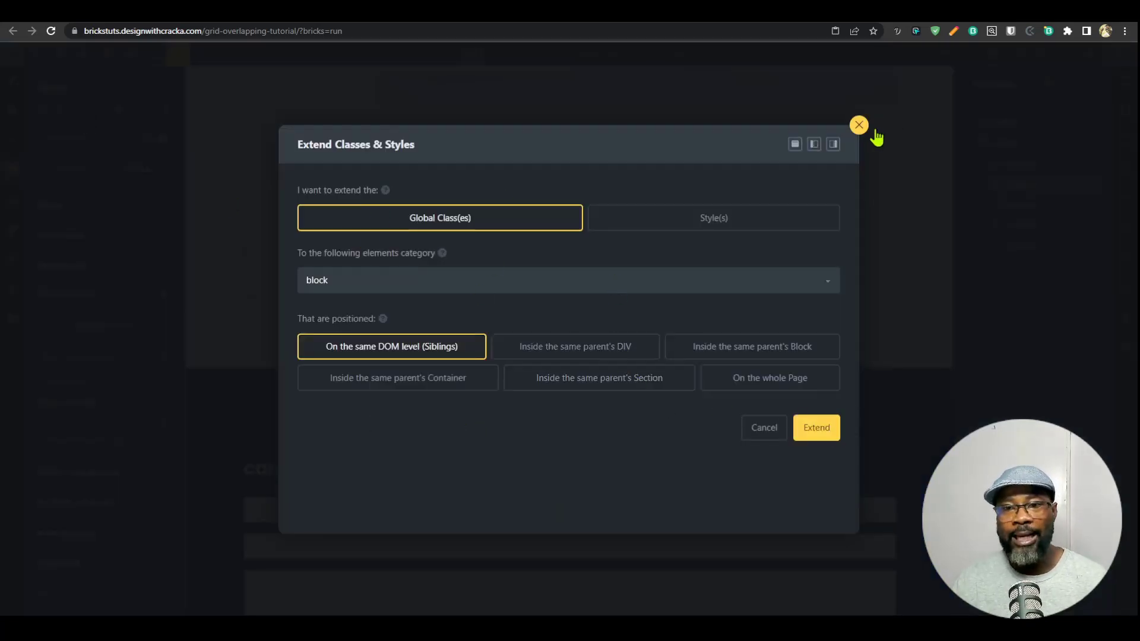
click(860, 125)
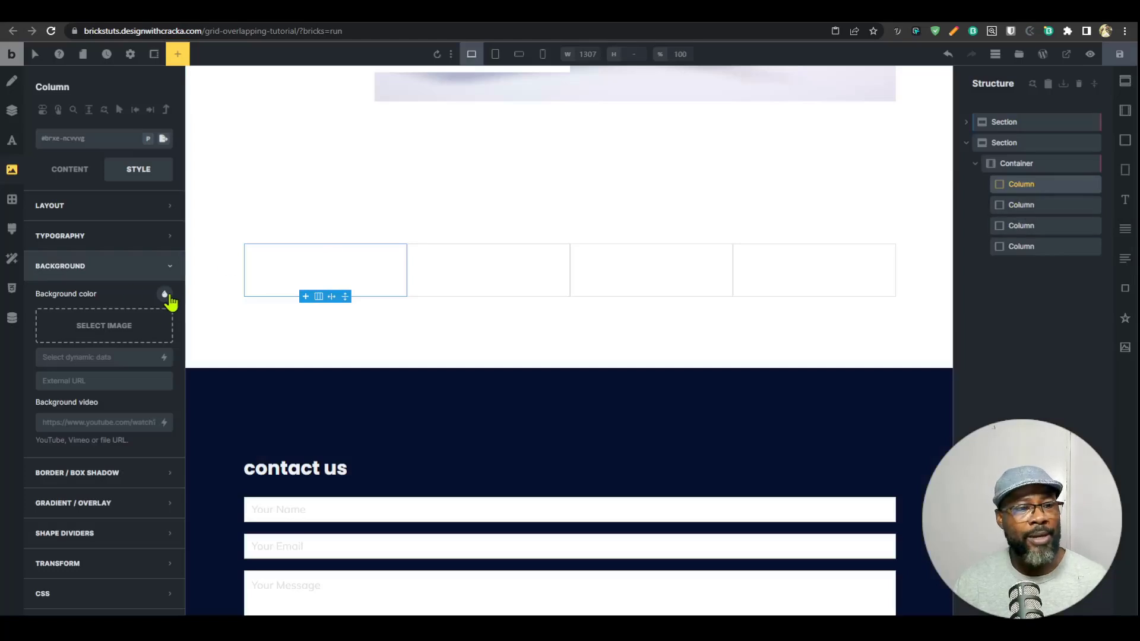
click(98, 146)
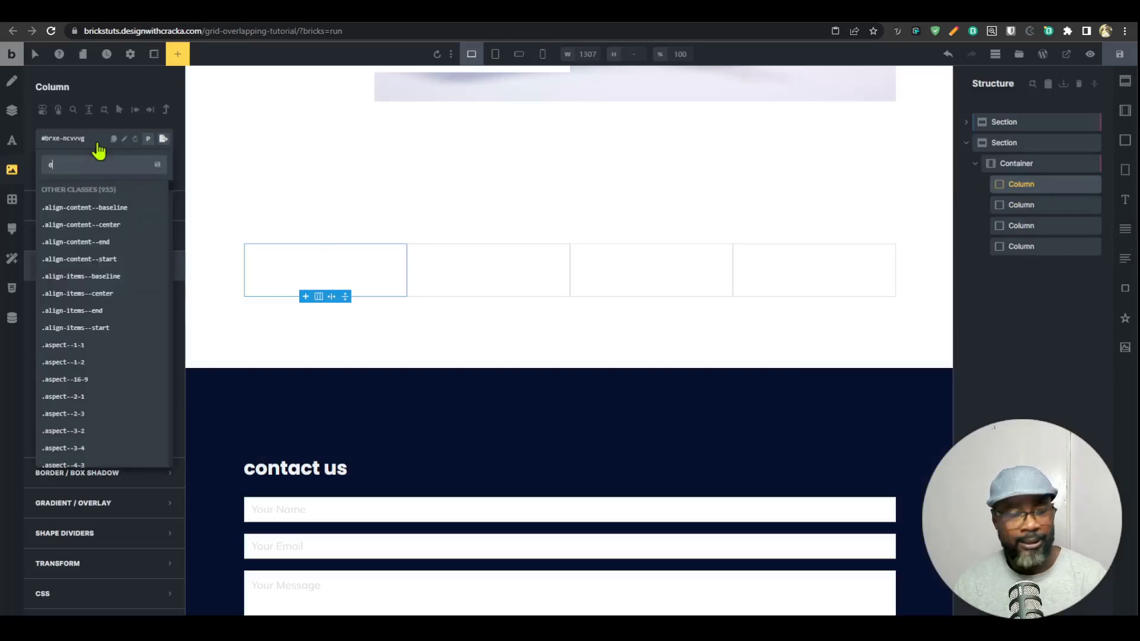
text(extend)
click(84, 227)
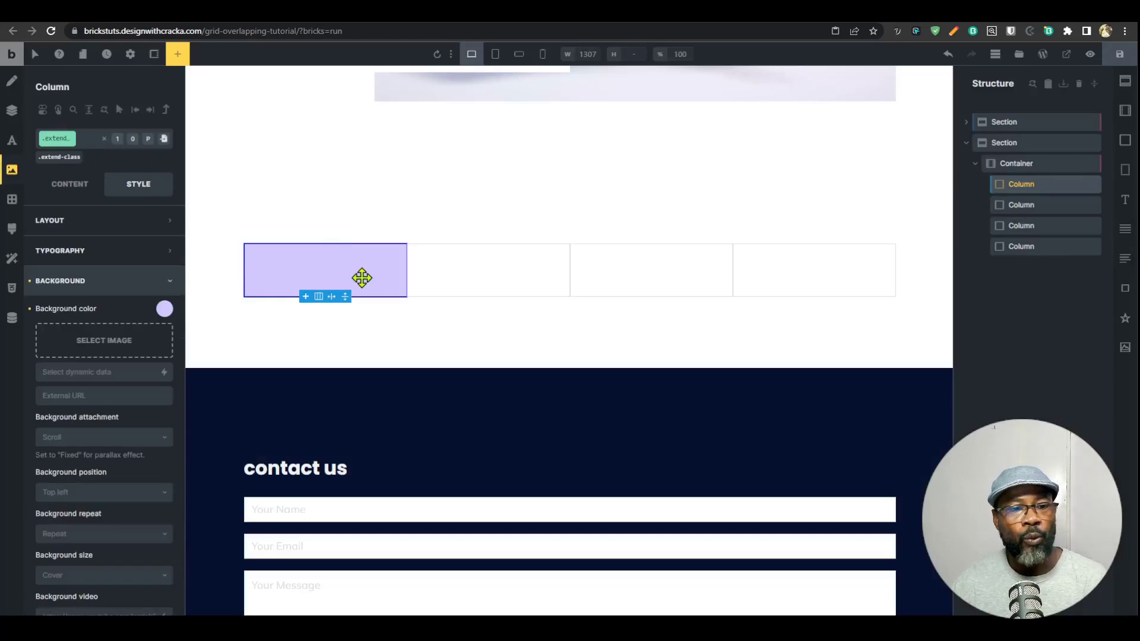
Step: Extend the first column's global class to block elements on the same DOM level (Siblings)
click(89, 110)
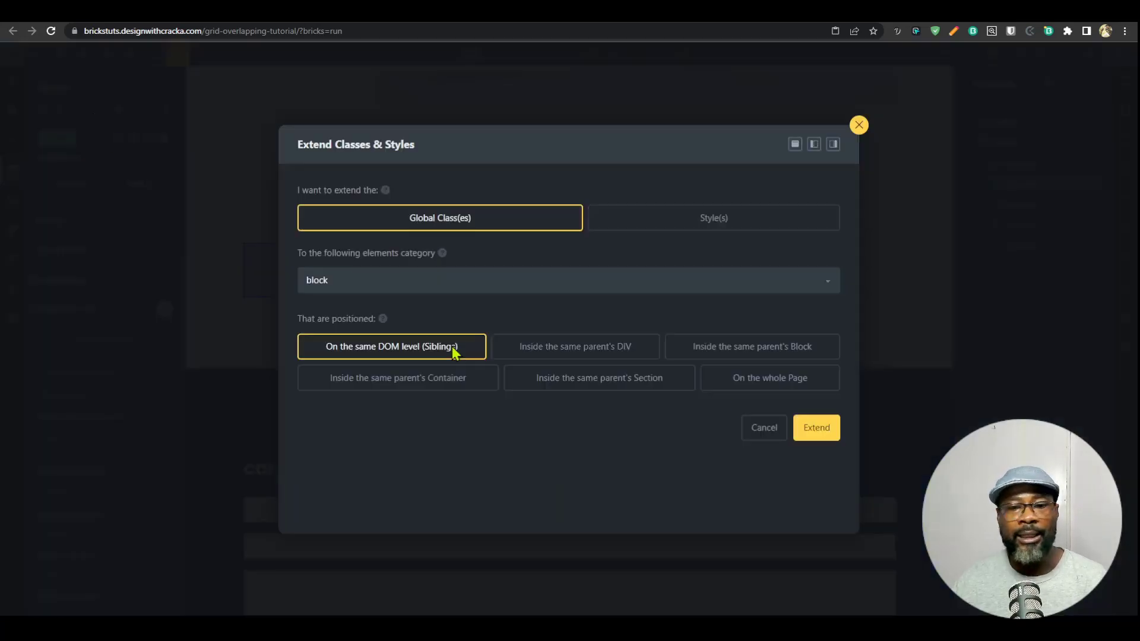
click(807, 429)
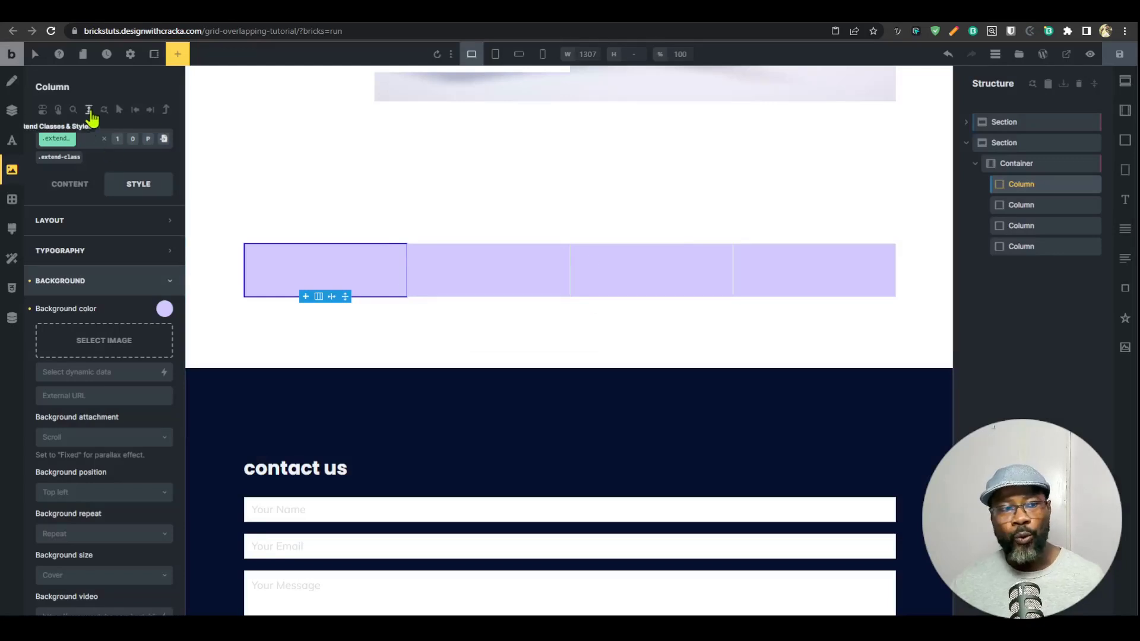
click(89, 110)
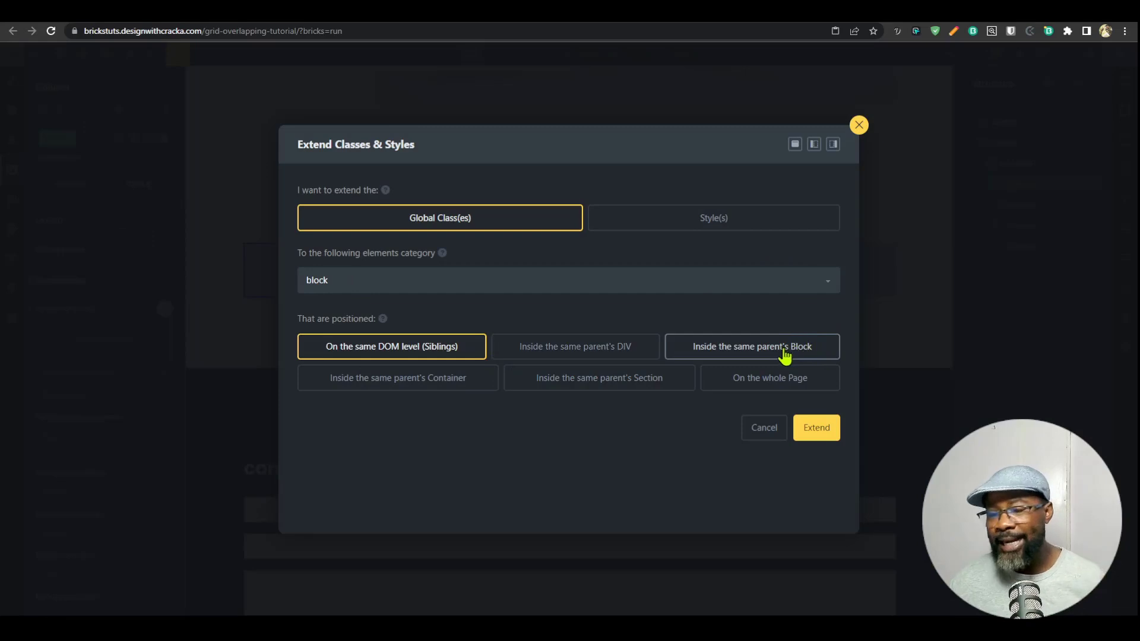
click(859, 126)
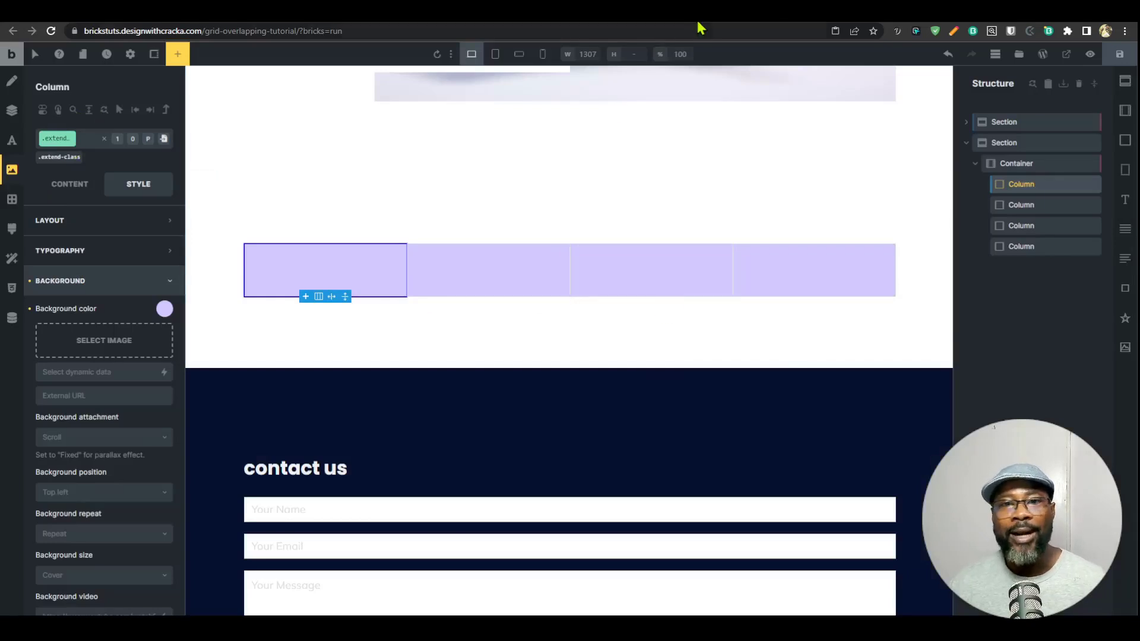
Step: Check the Enable Find & Replace Styles tweak in Advanced Themer's theme settings, and return to the columns in the builder
click(881, 12)
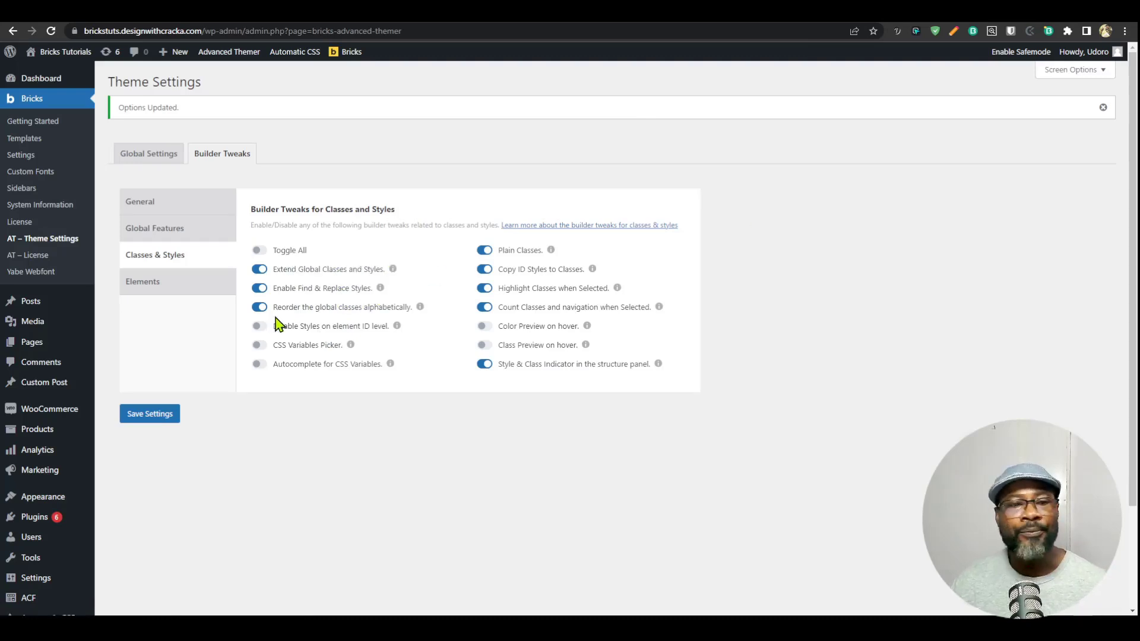
mouse_move(381, 291)
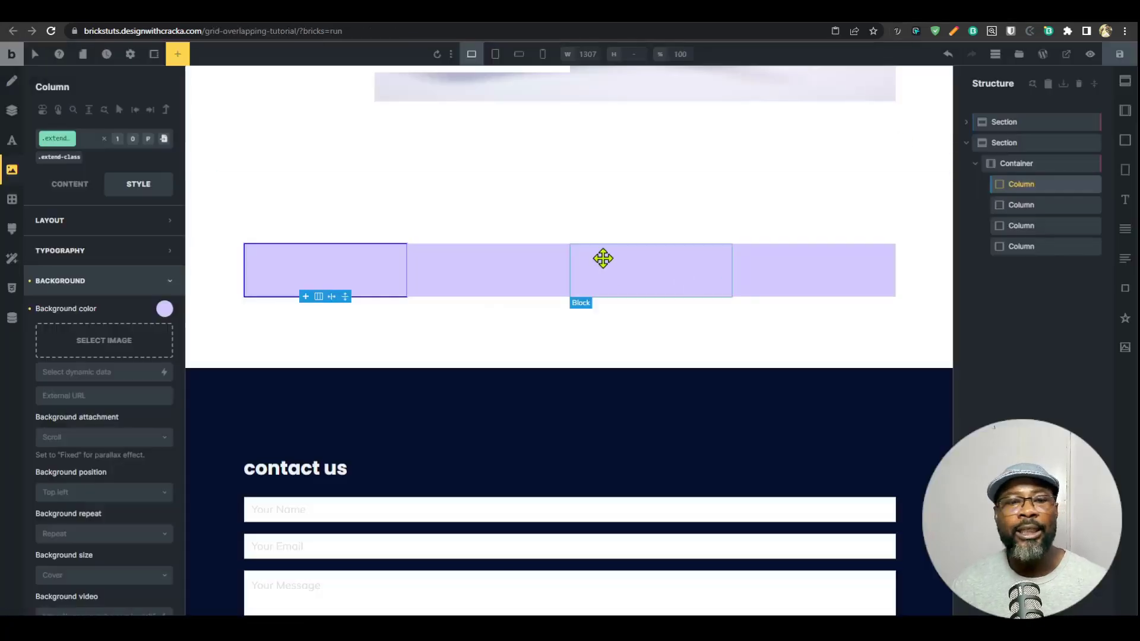
click(496, 272)
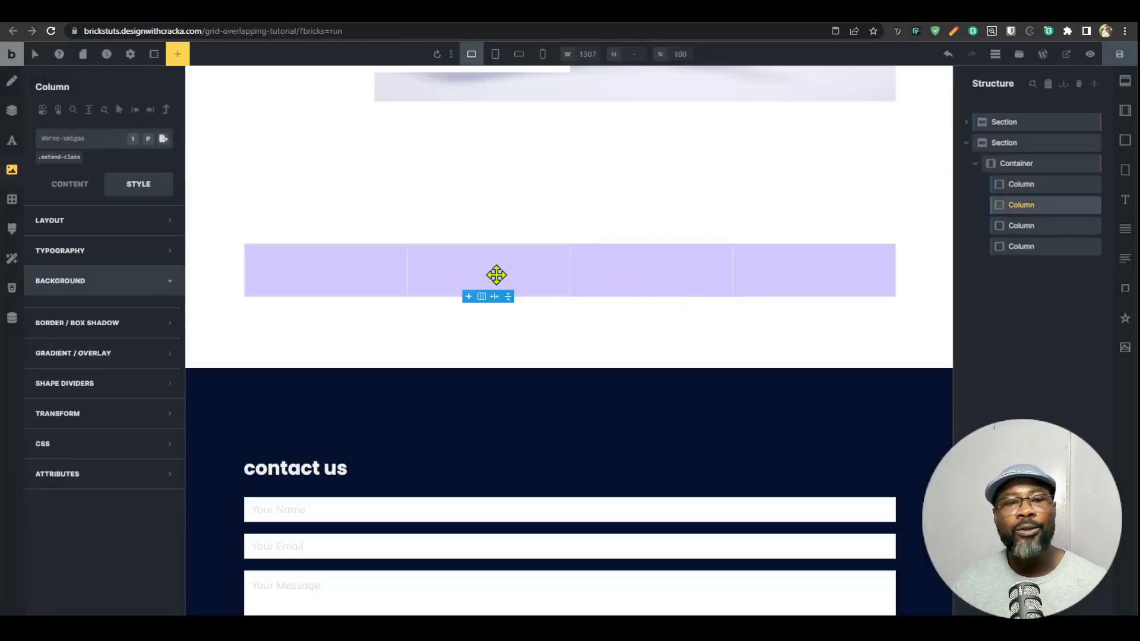
click(298, 266)
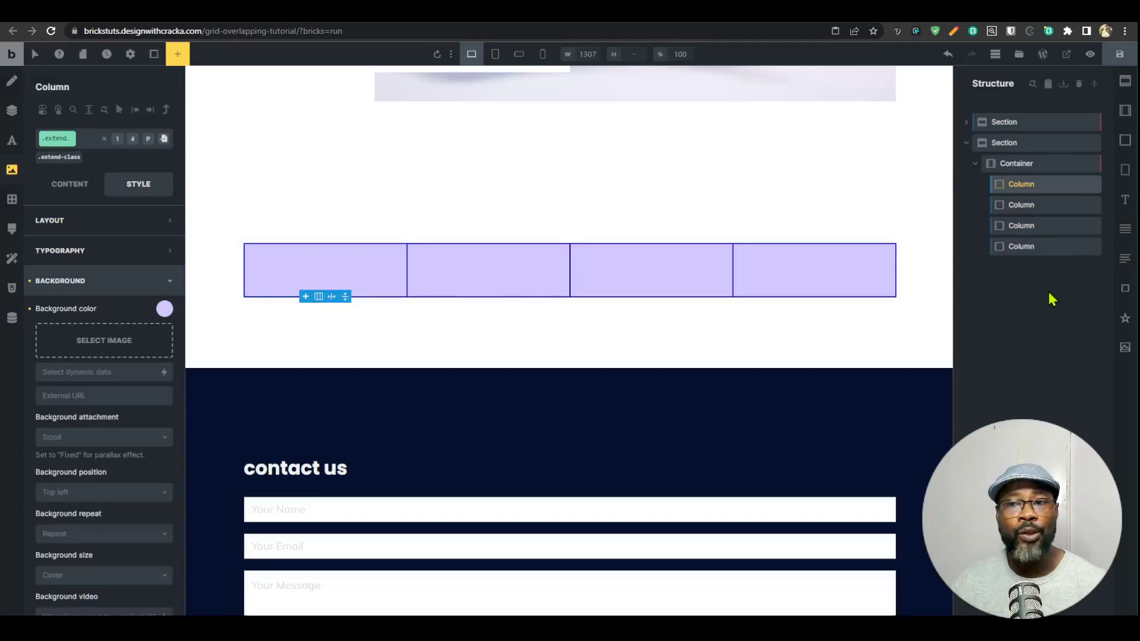
Step: Open Find & Replace Styles for the container and dismiss it without replacing anything
click(1016, 167)
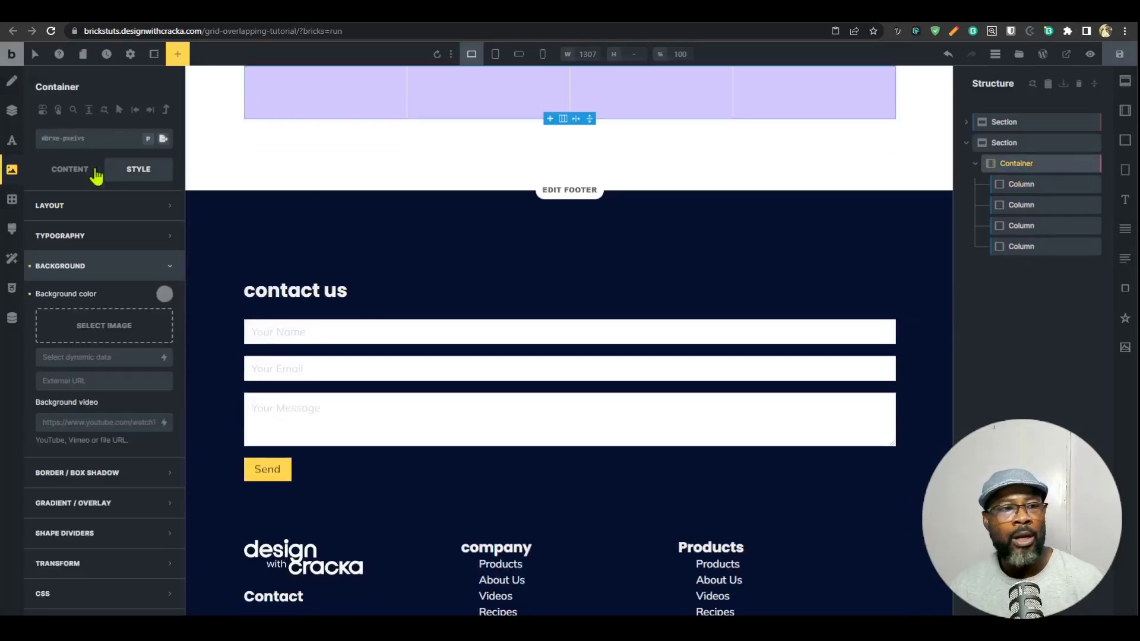
scroll(546, 300, up, 5)
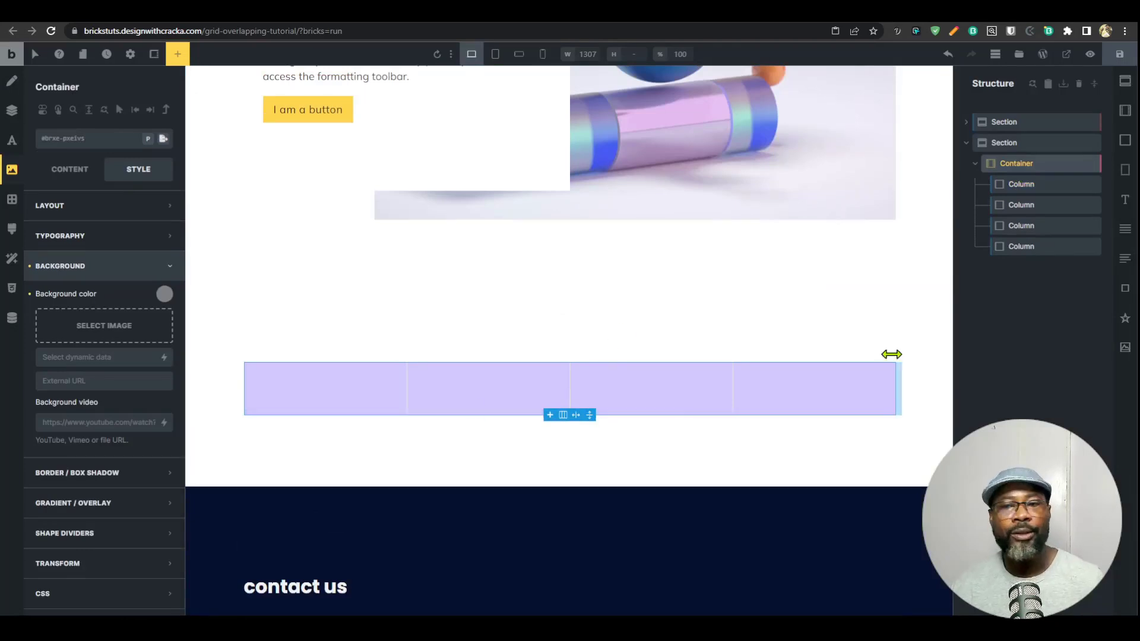
click(104, 111)
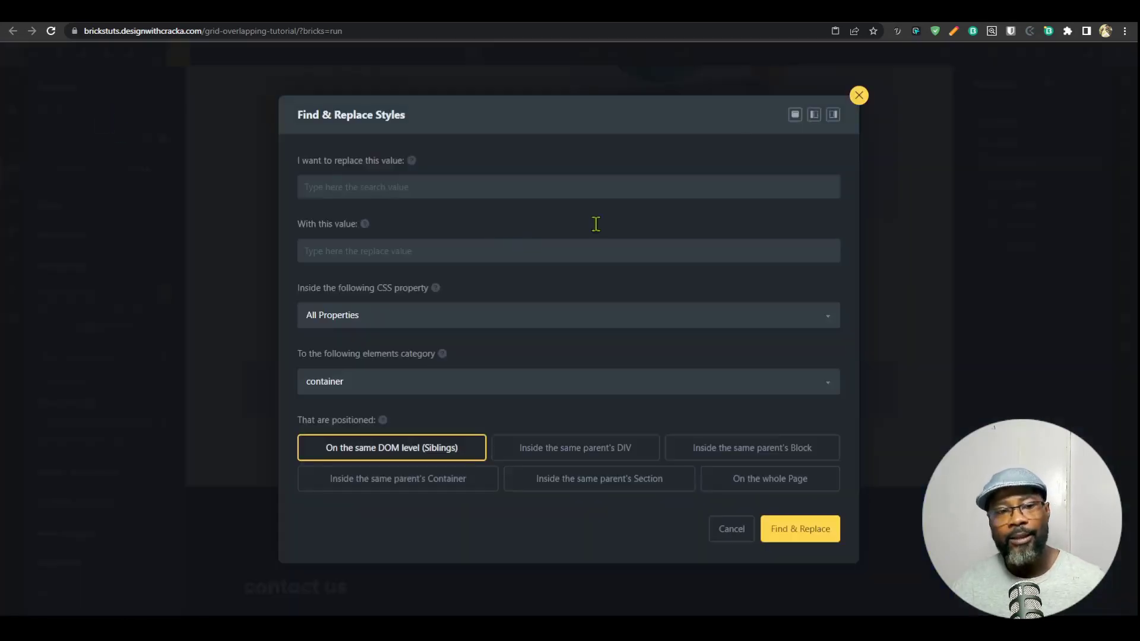
click(859, 97)
Step: Shift the hue of the columns' extend-class background color to pink #ffccf1
click(1022, 185)
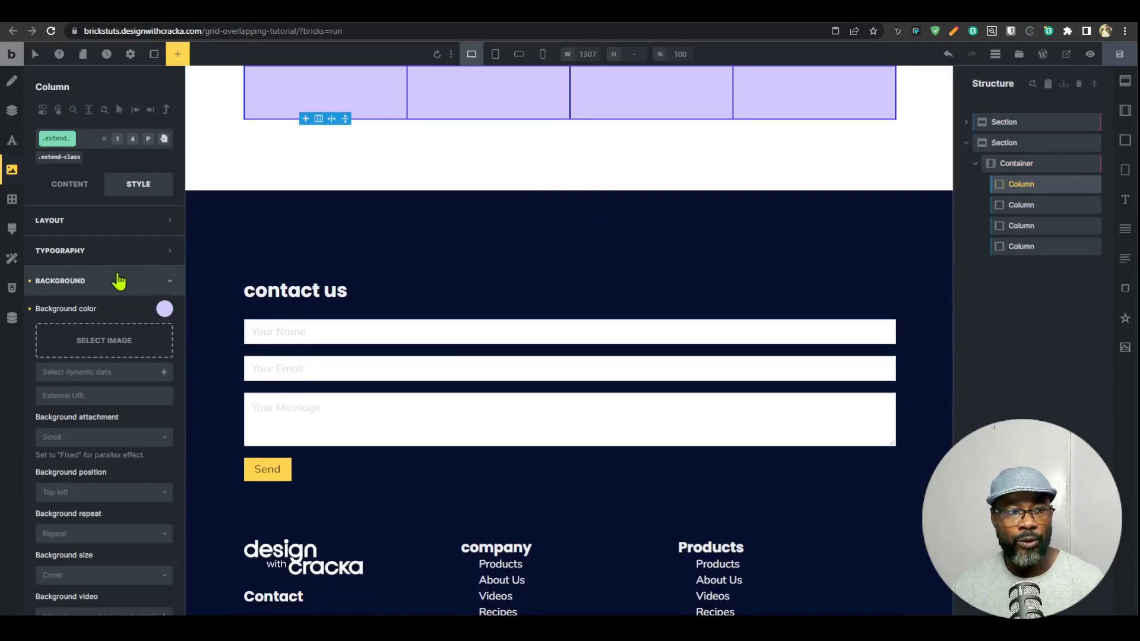
click(165, 313)
drag(127, 495, 147, 495)
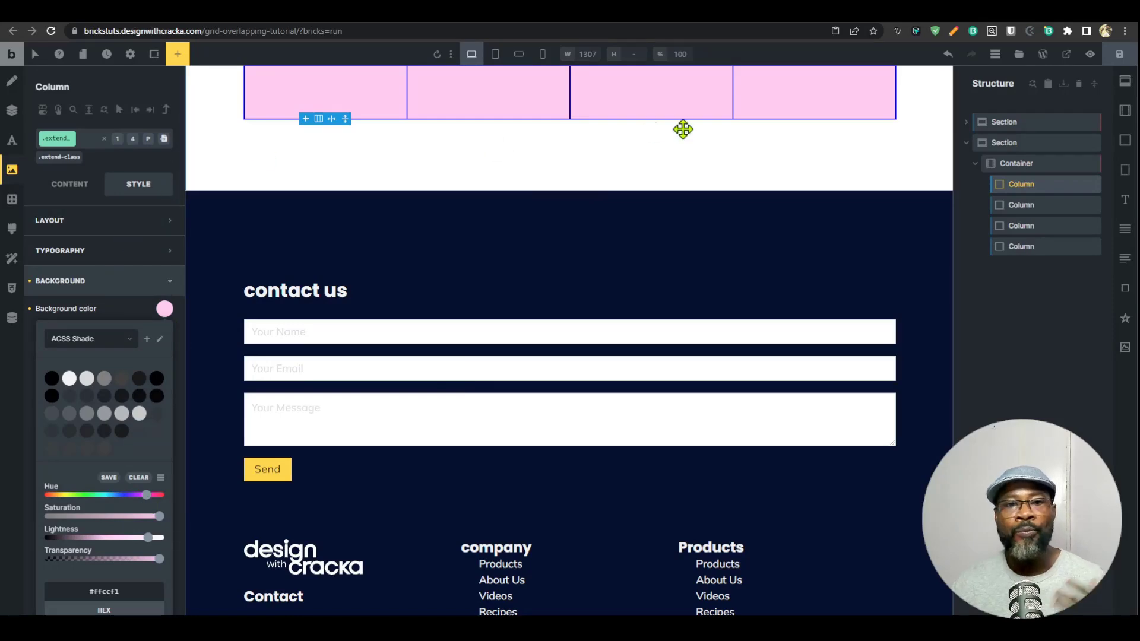
scroll(651, 127, up, 4)
Step: Set the extend-class padding to 3.2rem on all linked sides from the first column
click(1018, 164)
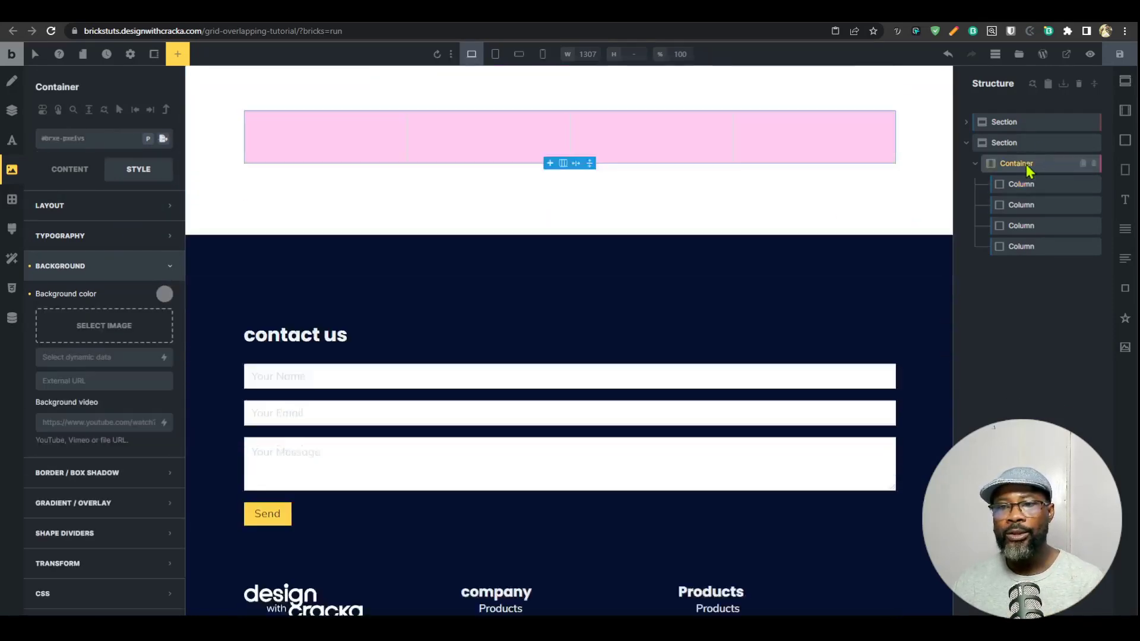
scroll(671, 354, up, 5)
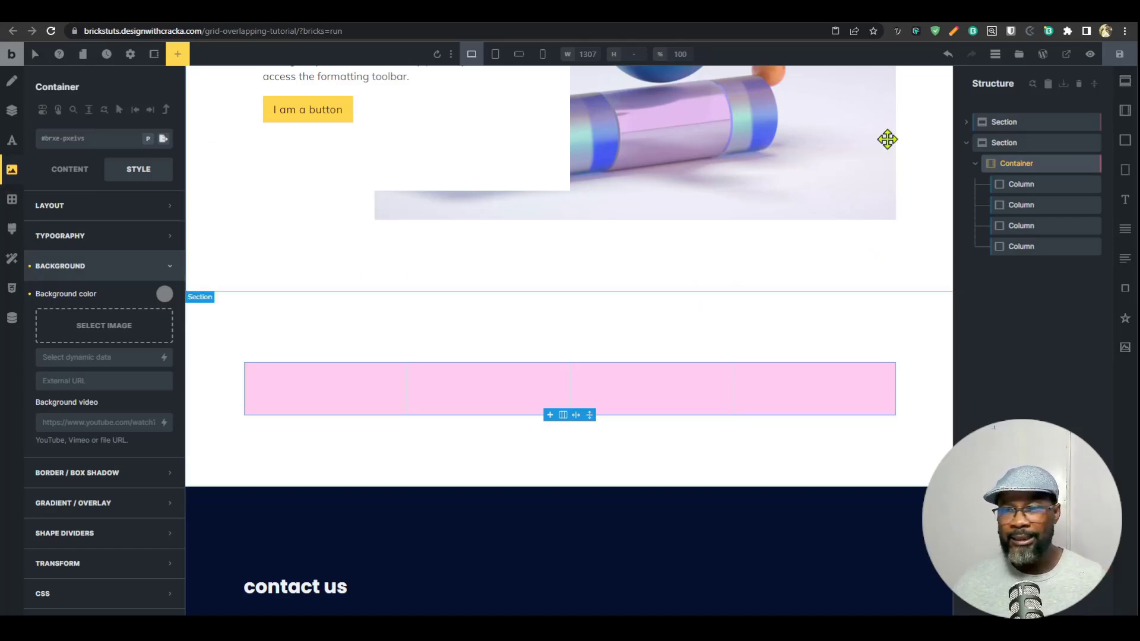
click(1017, 188)
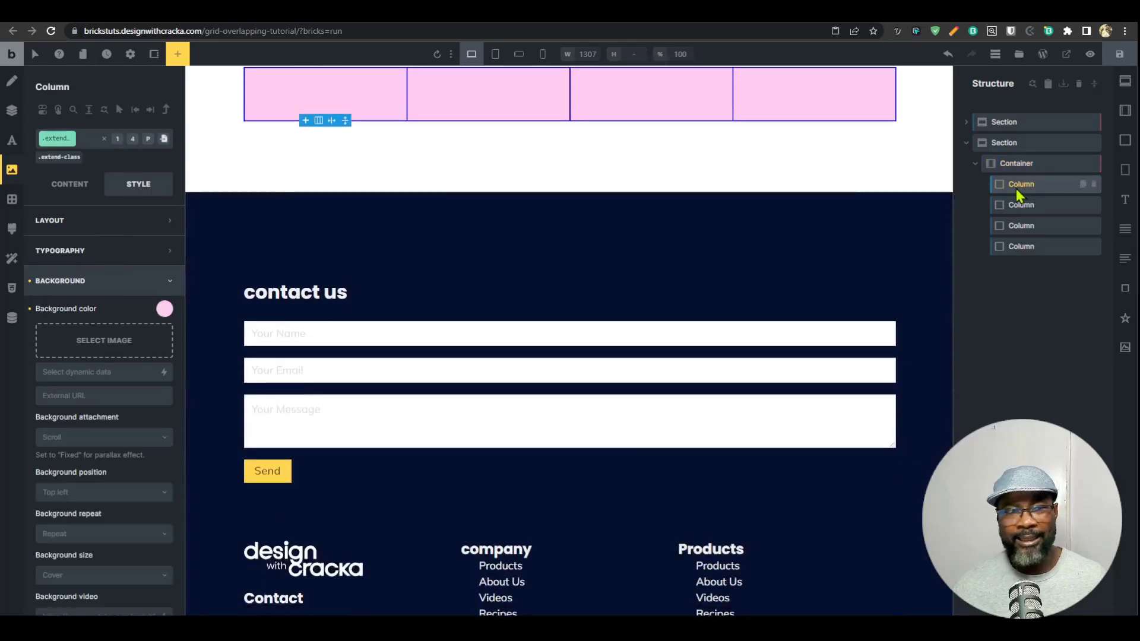
click(128, 221)
click(111, 368)
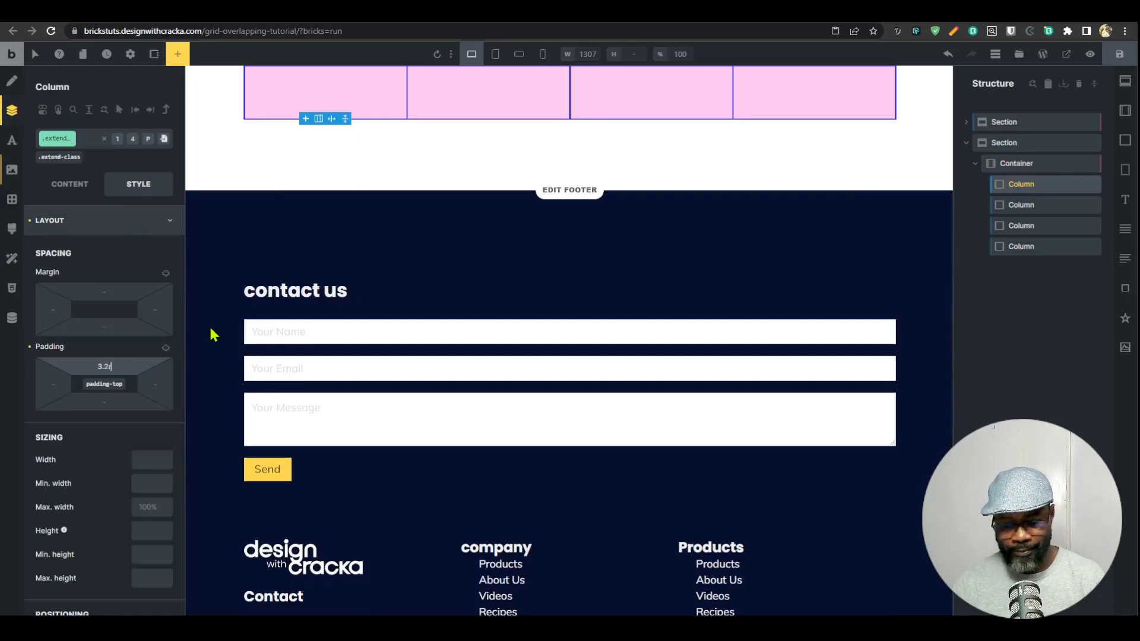
click(165, 347)
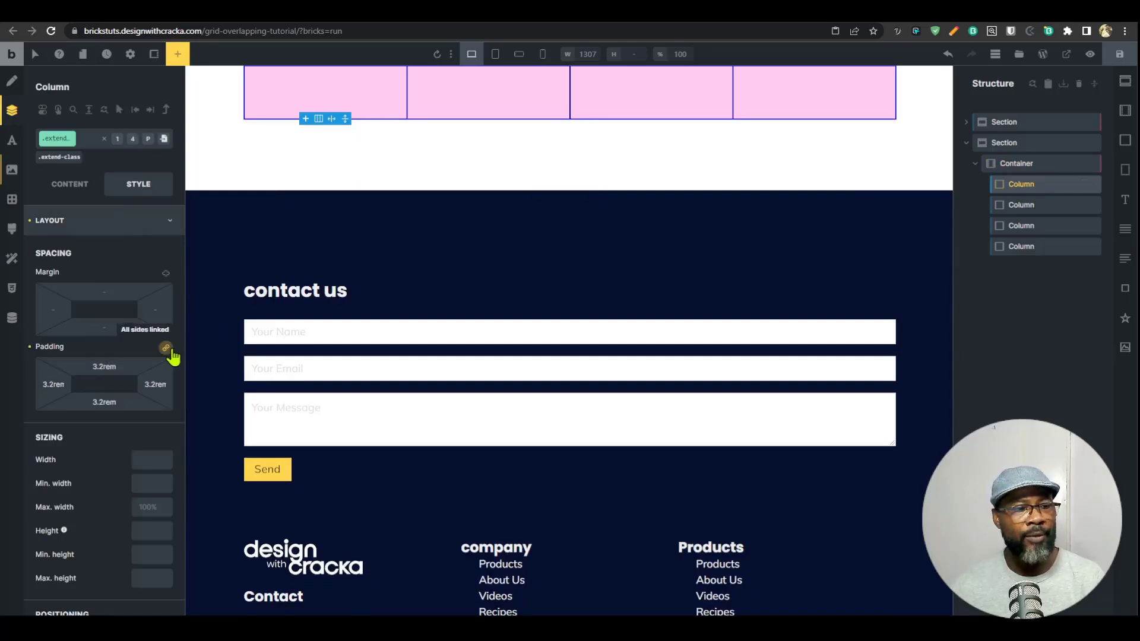
scroll(534, 358, up, 4)
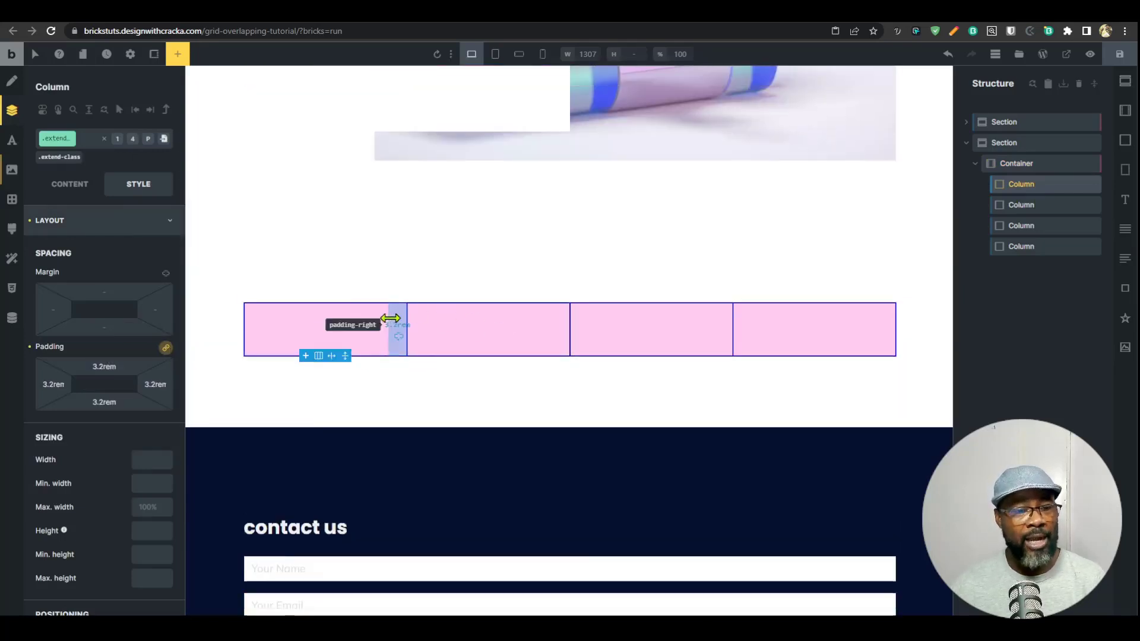
Step: Review the CSS property, element category and position options of Find & Replace Styles for the first column, without replacing anything
click(105, 112)
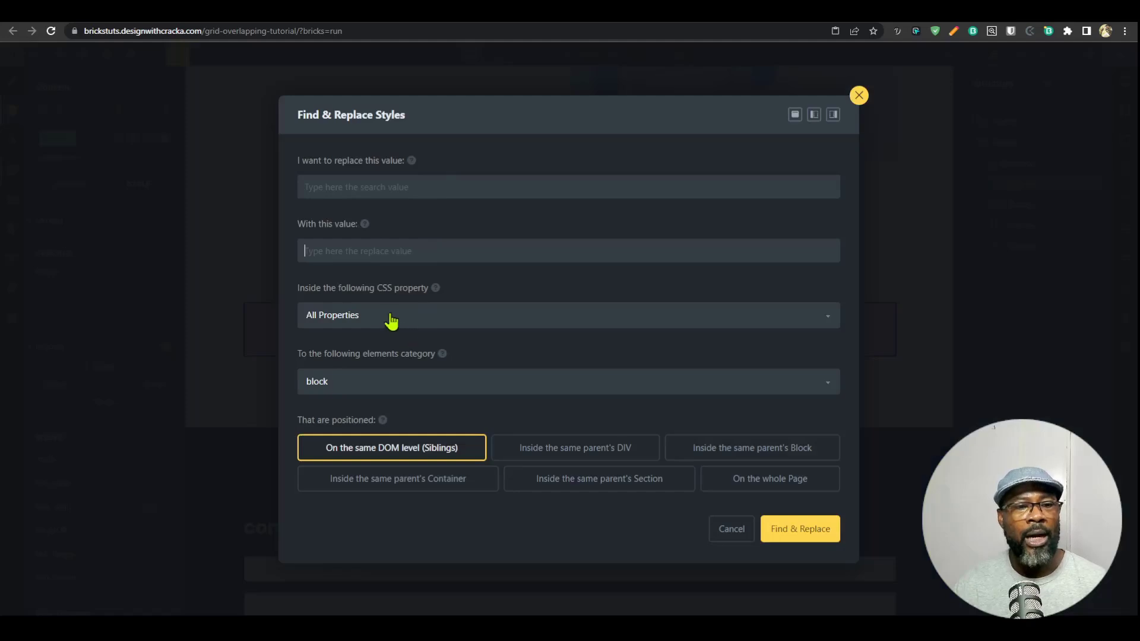
click(370, 324)
scroll(392, 416, down, 10)
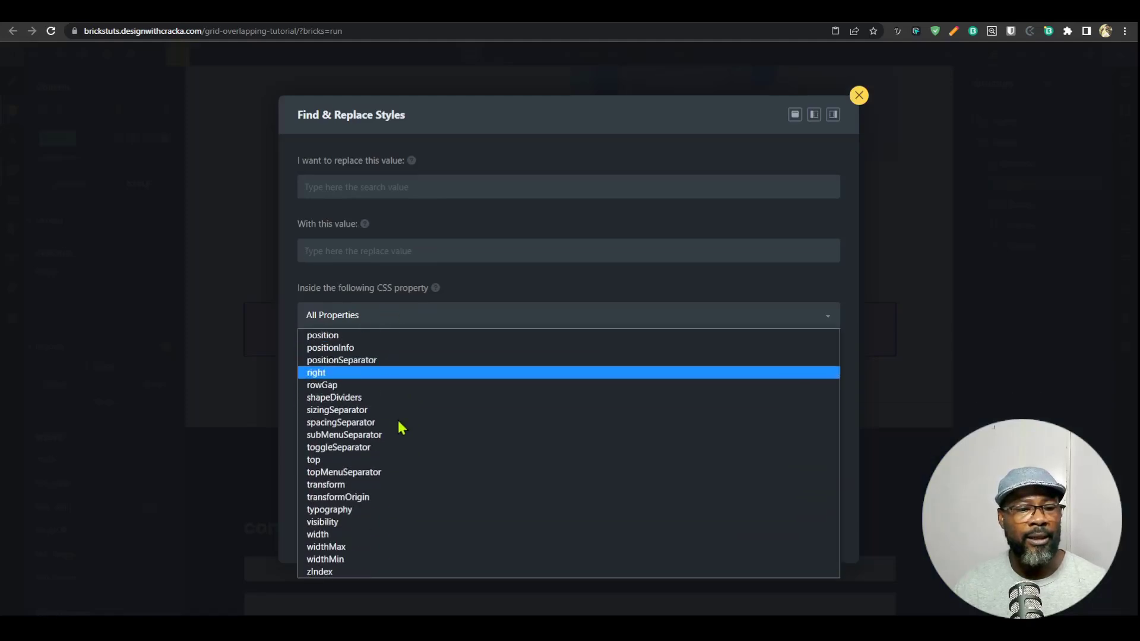
click(468, 220)
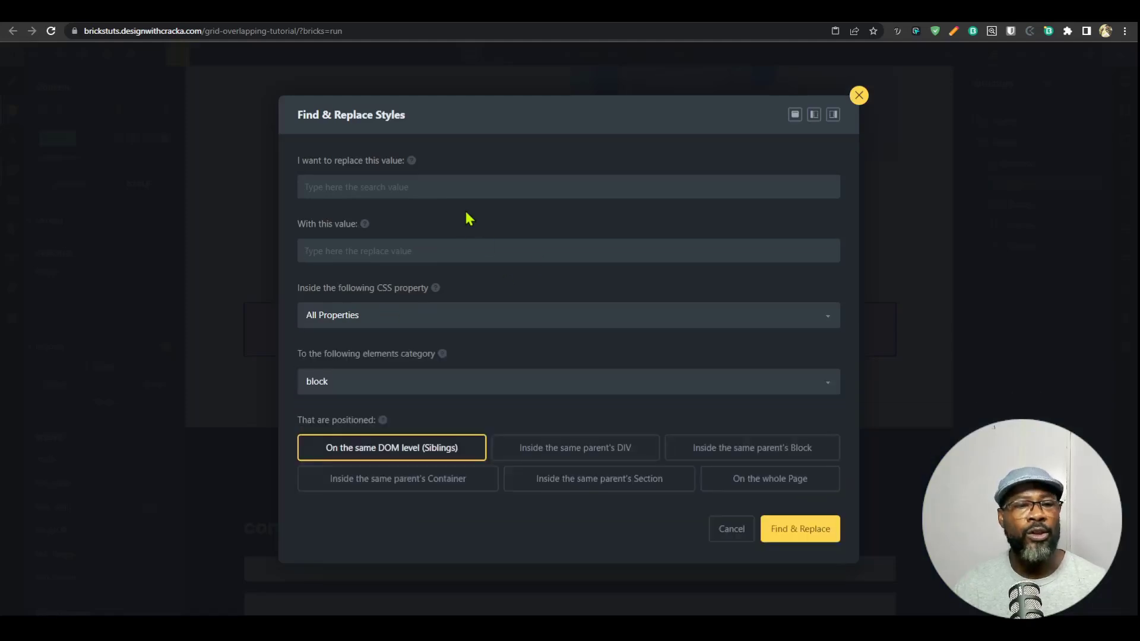
click(452, 393)
click(452, 393)
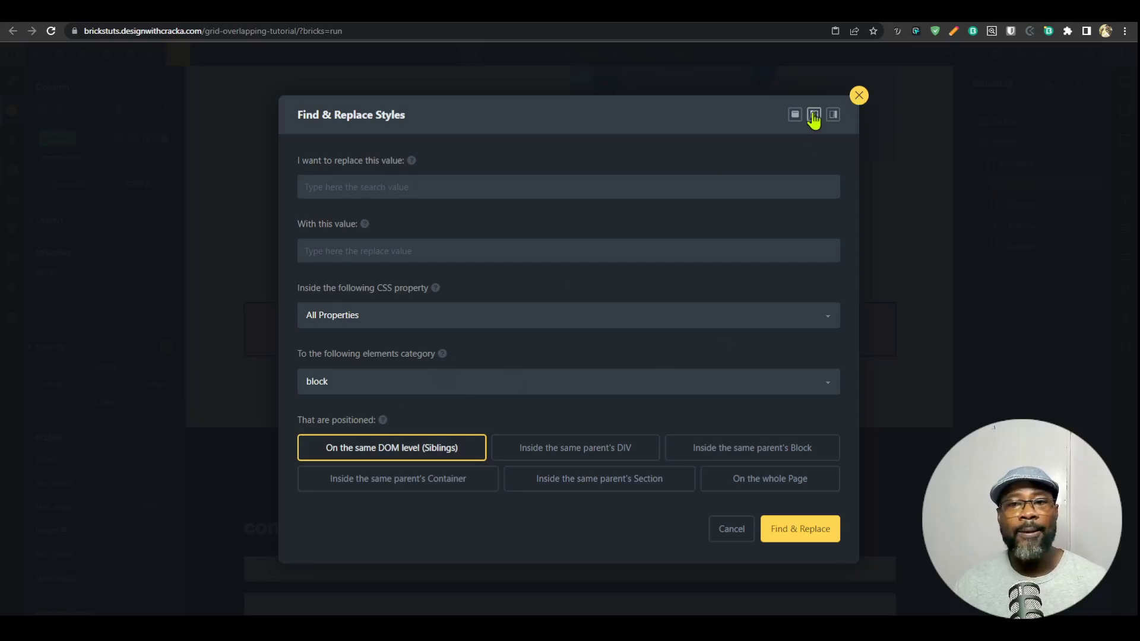
click(858, 96)
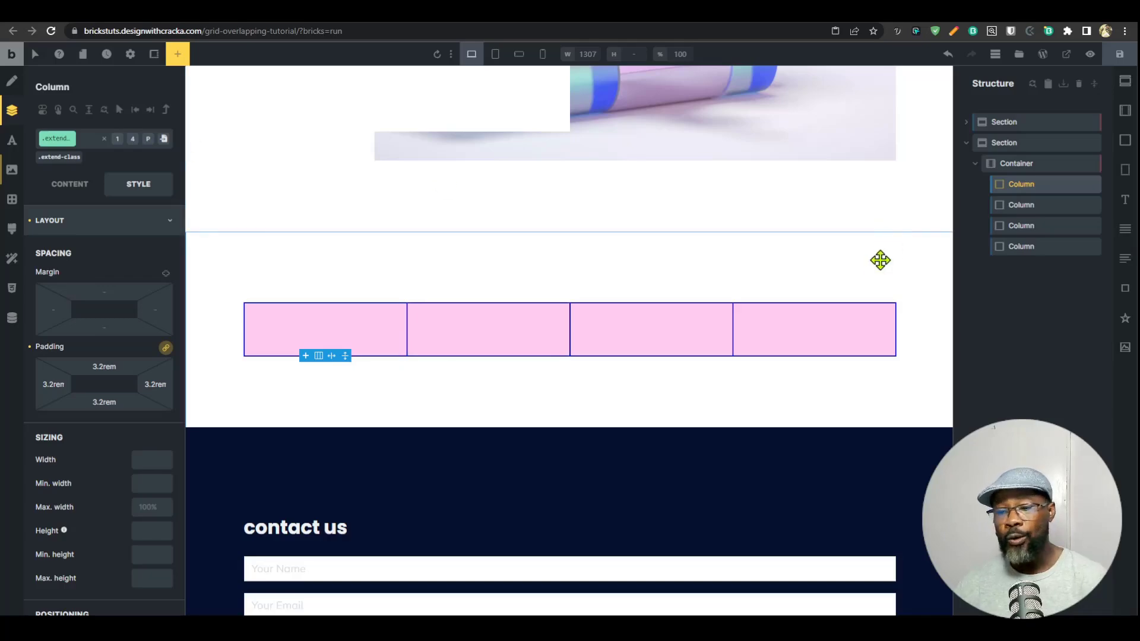
scroll(873, 273, up, 5)
scroll(856, 297, down, 4)
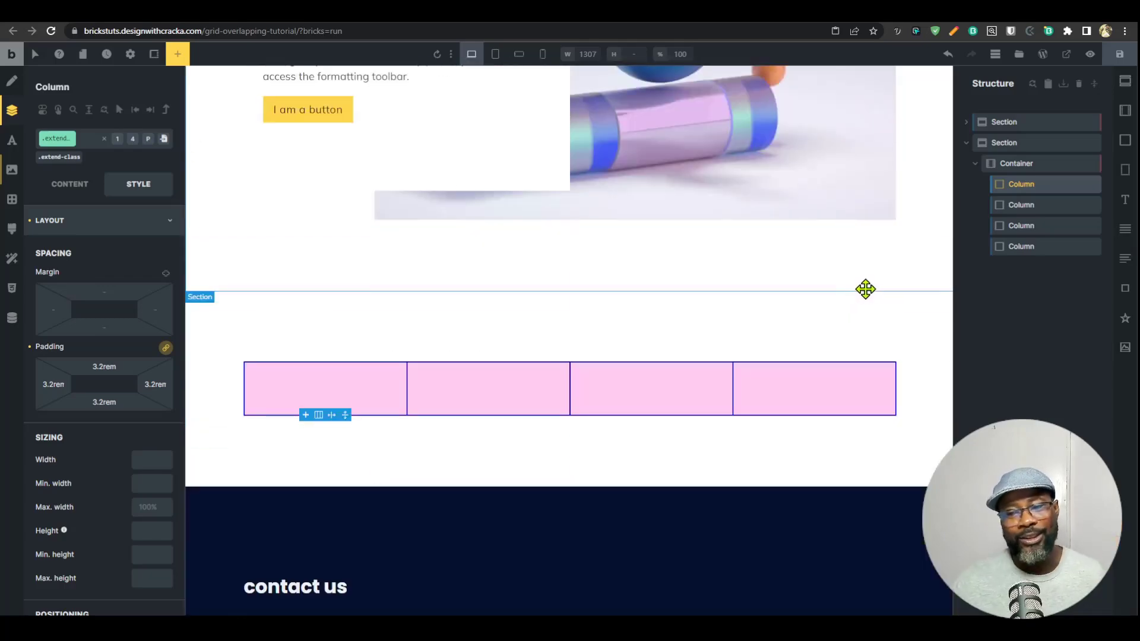
click(897, 18)
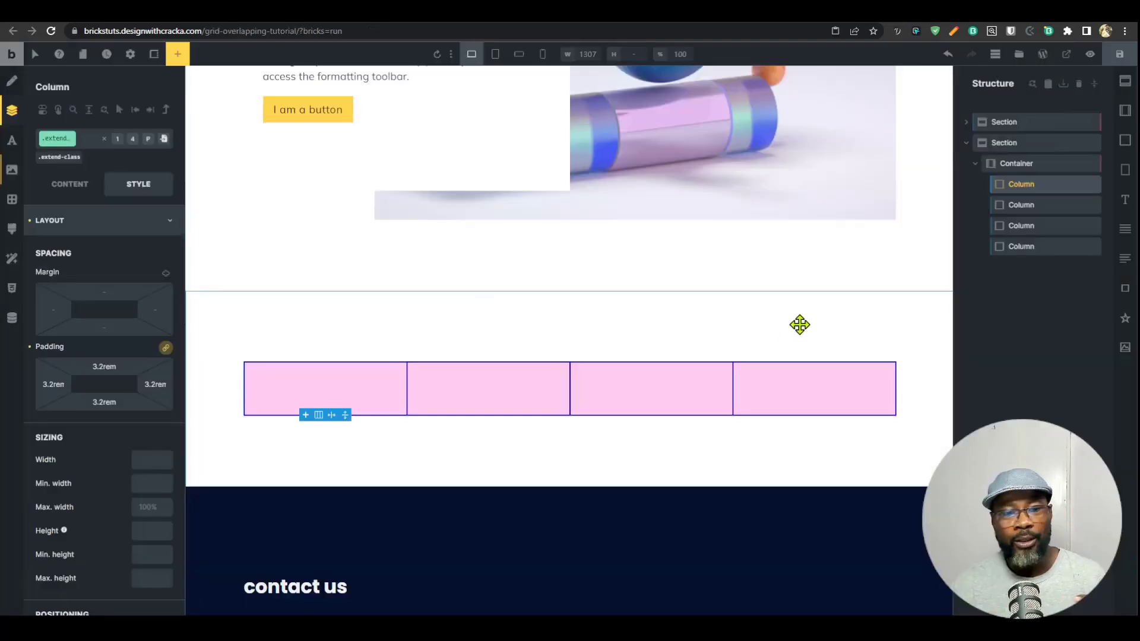
click(898, 23)
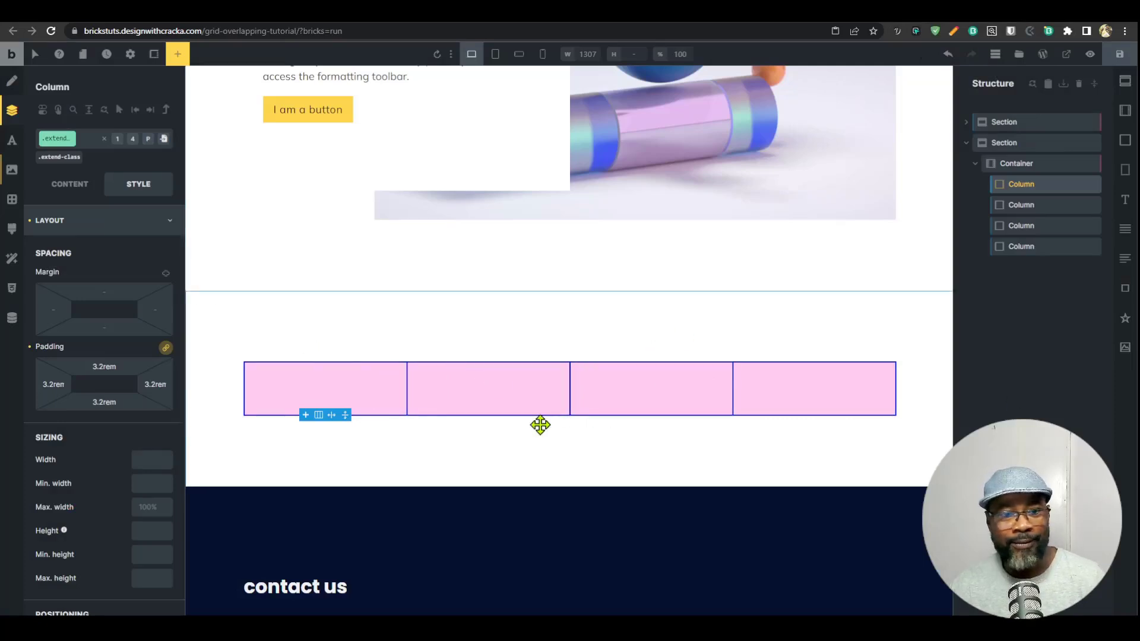
click(898, 24)
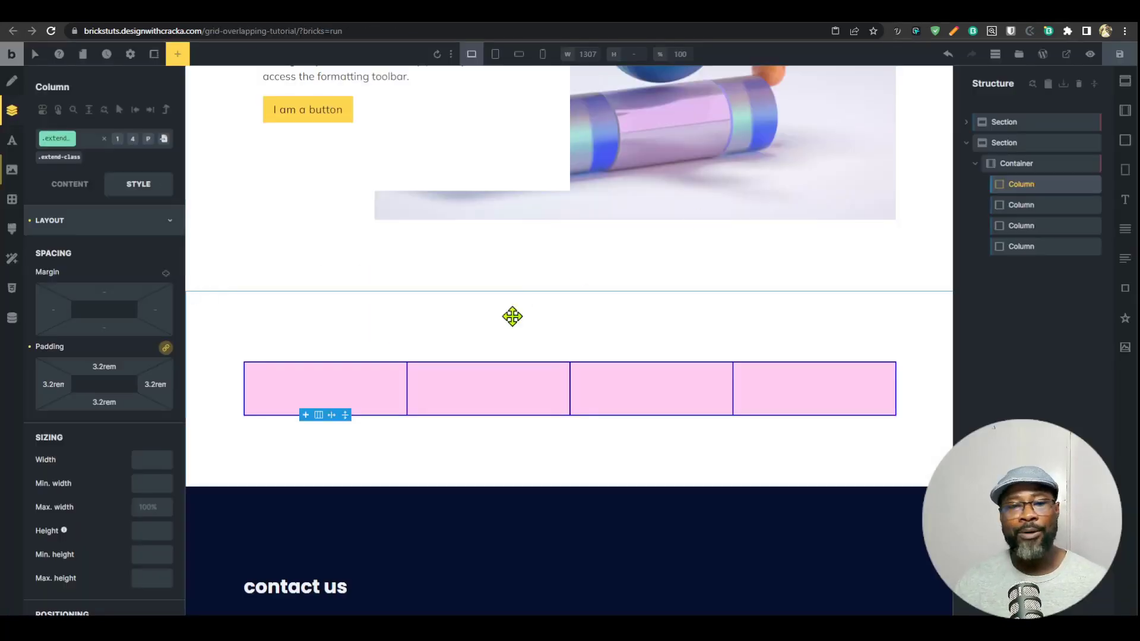
Step: Open the global Find & Replace Styles that targets the whole page, and dismiss it without replacing anything
scroll(703, 316, up, 5)
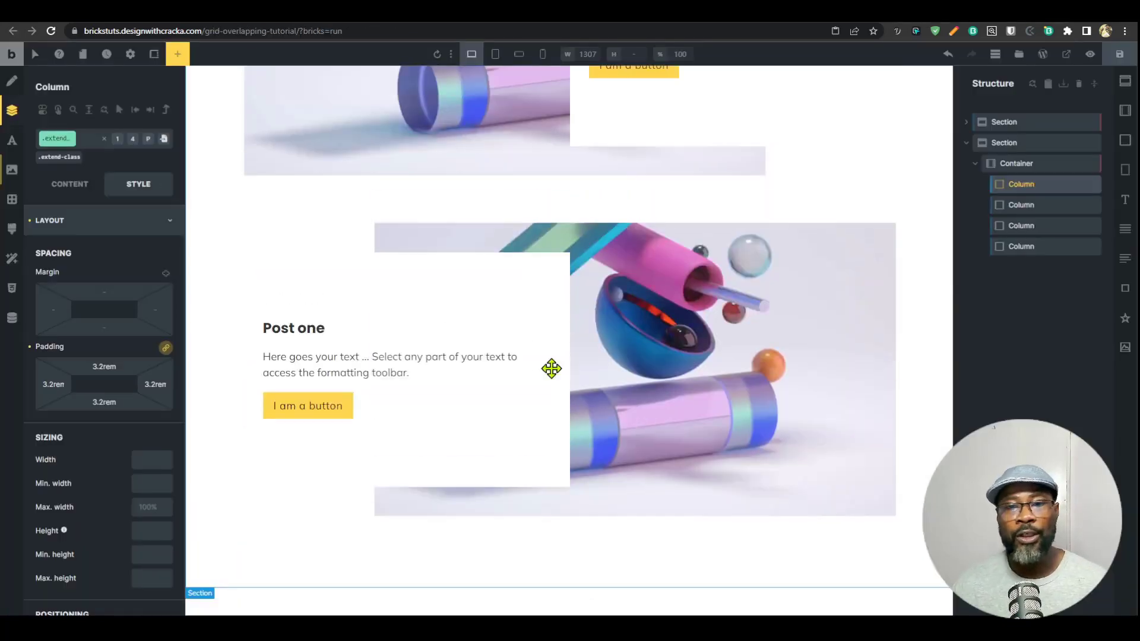
scroll(703, 316, down, 10)
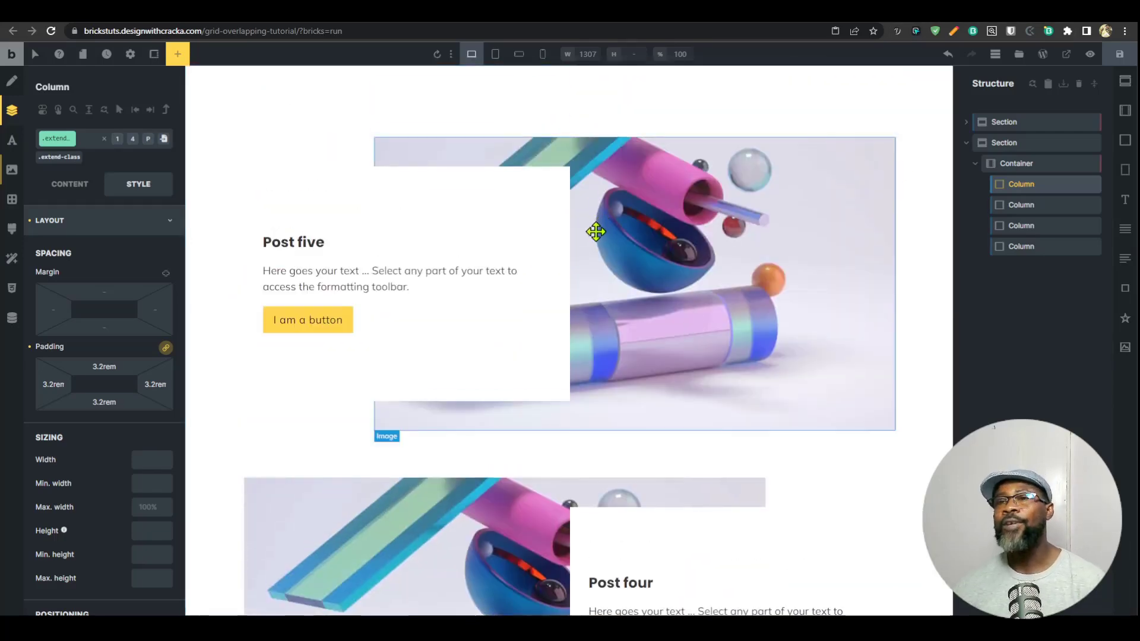
click(1034, 86)
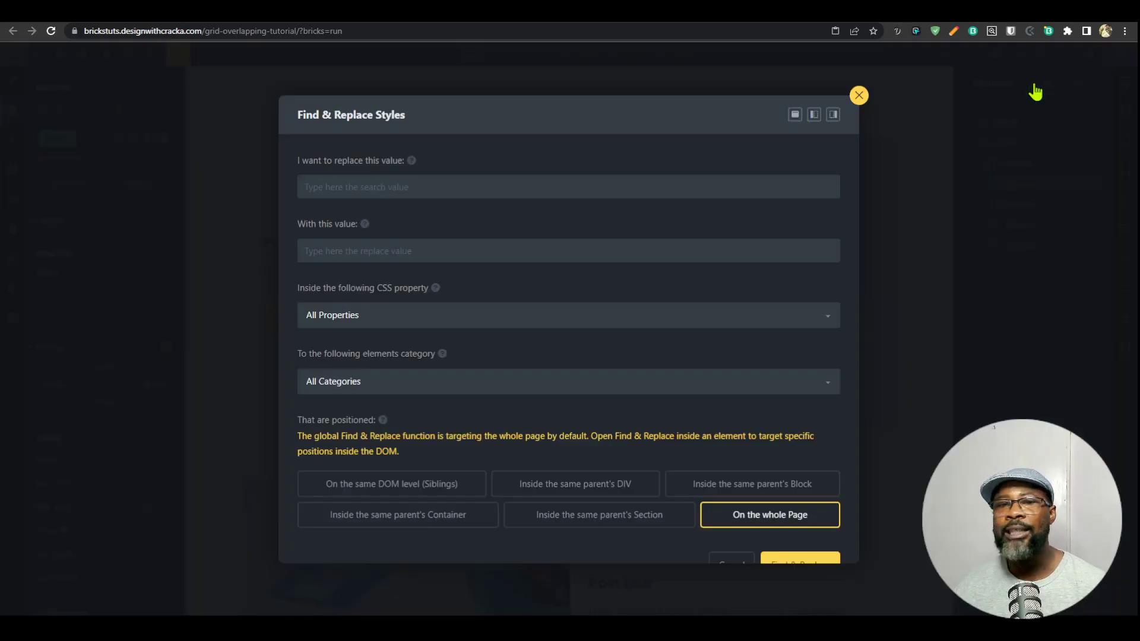
click(859, 96)
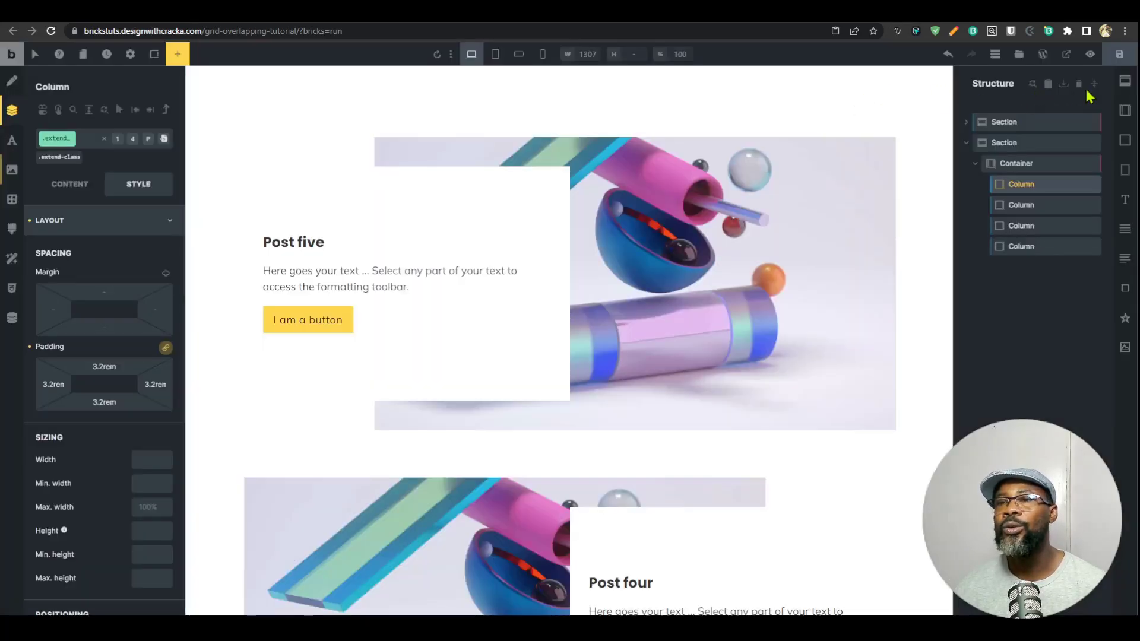